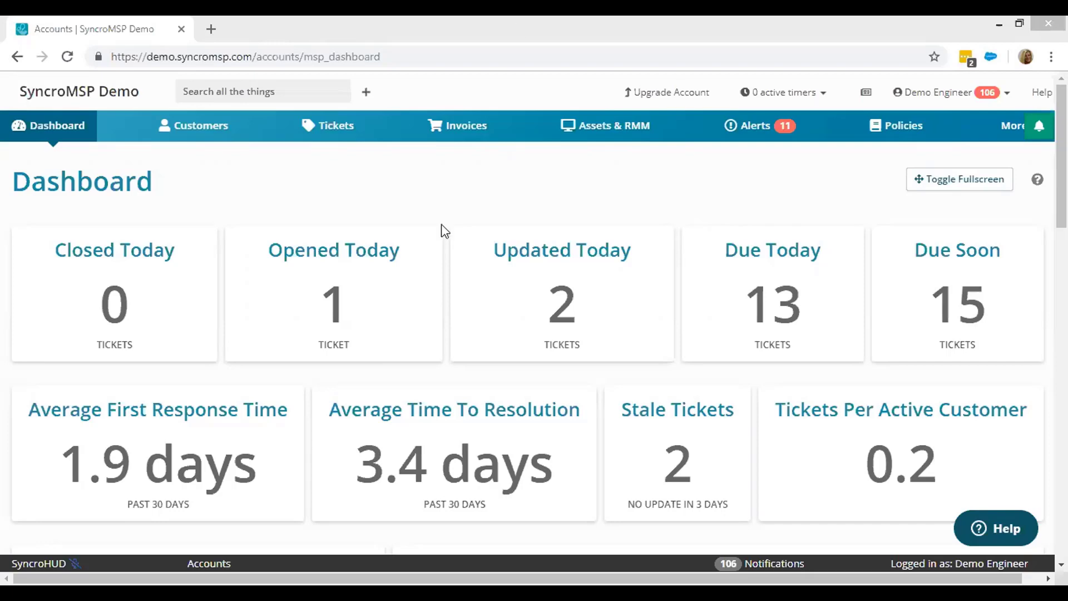
- Search for "larry" and open the Larry's Lamplighter customer record
click(237, 95)
text(larry)
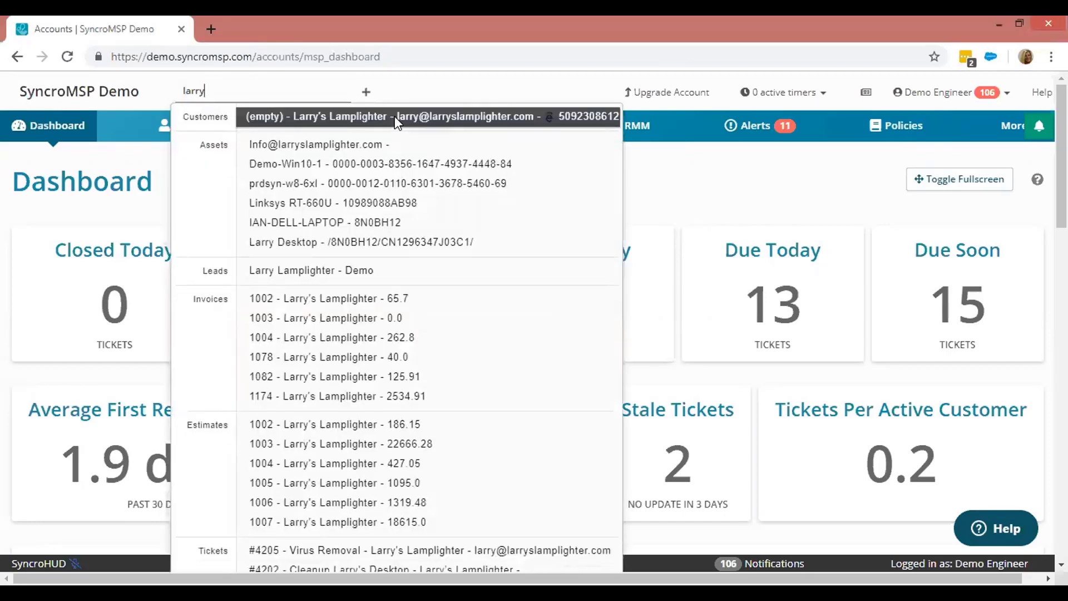
click(397, 118)
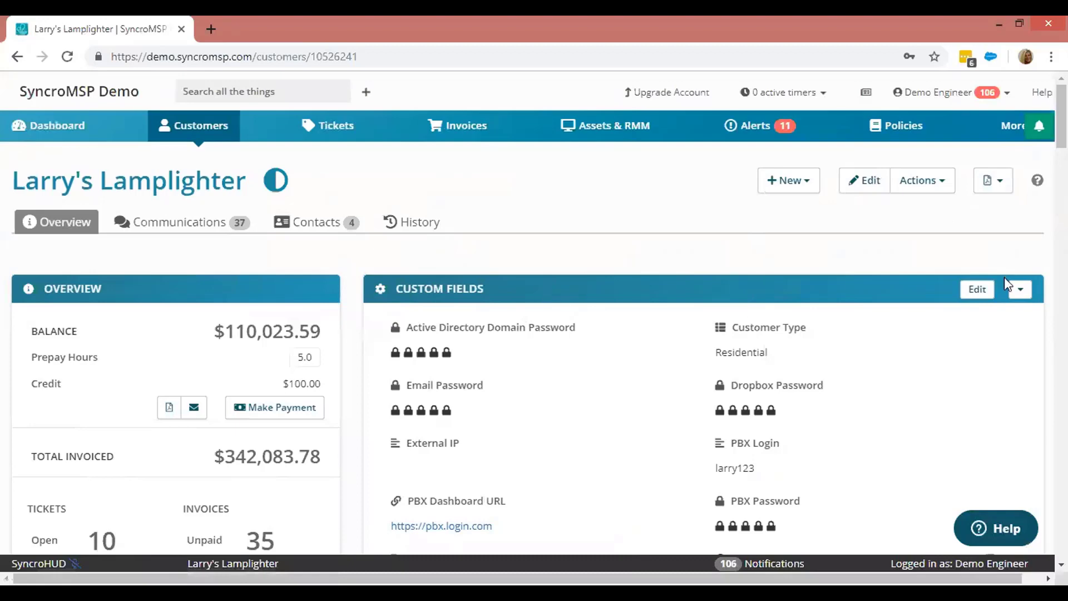
- Collapse and re-expand the Custom Fields section, review its fields, and bring up the vault unlock prompt for Active Directory Domain Password
click(1020, 289)
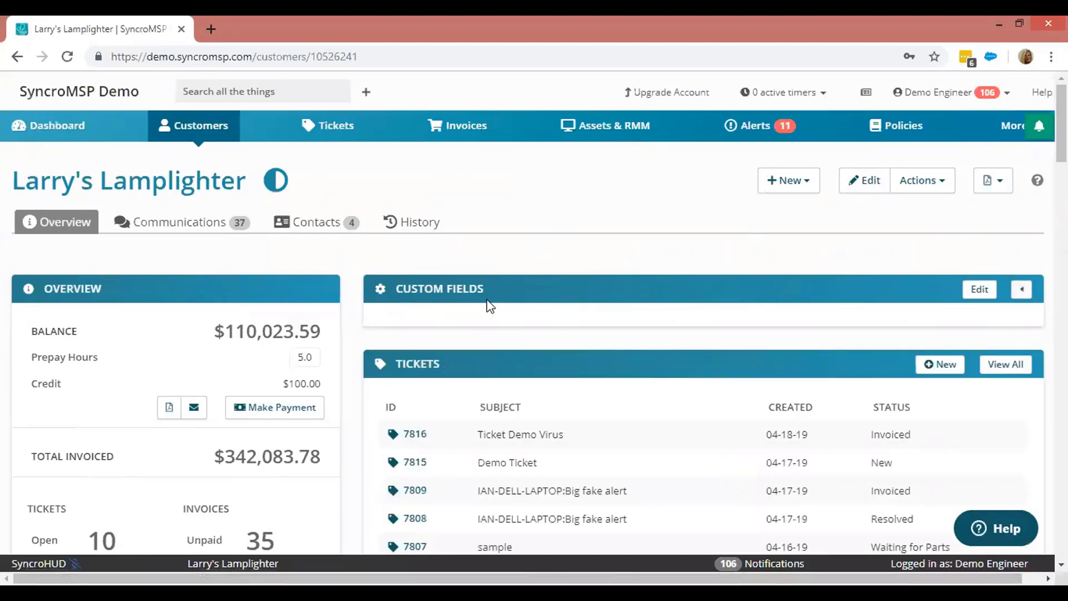
click(1021, 290)
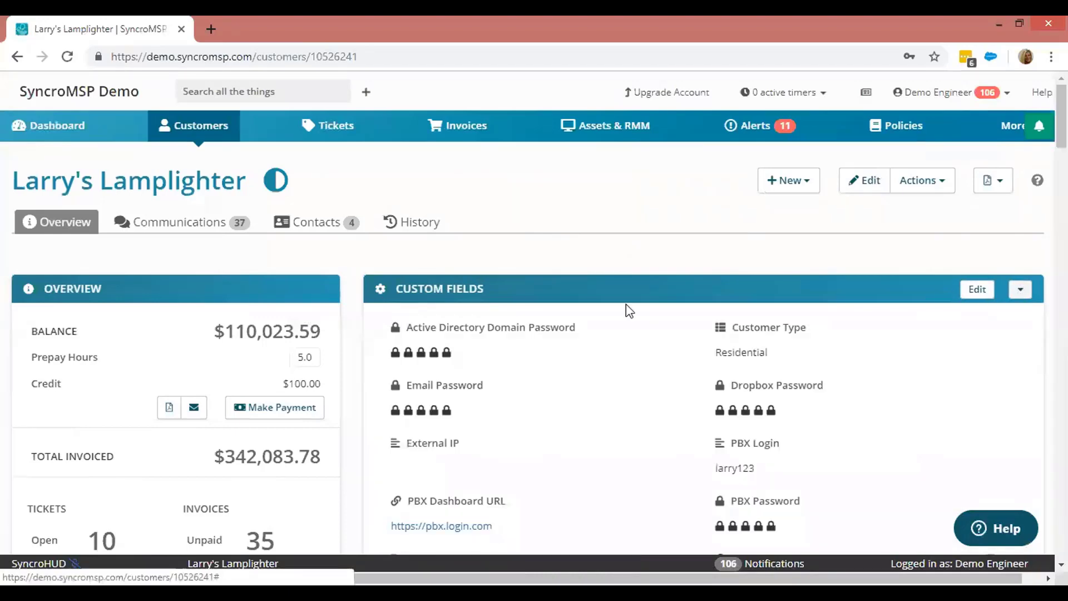
scroll(452, 200, down, 1)
scroll(634, 320, down, 3)
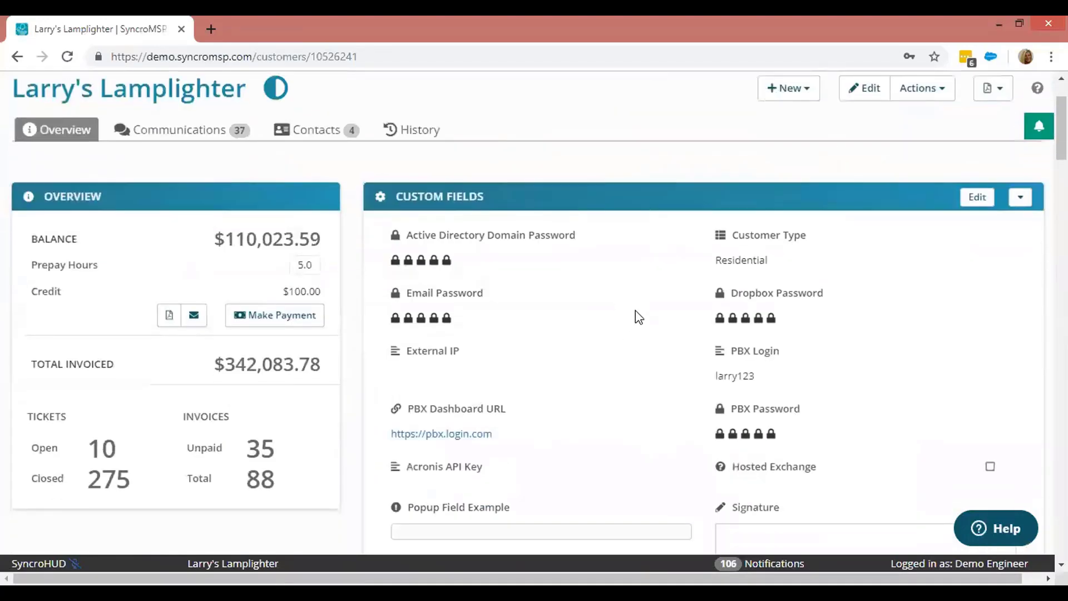
scroll(670, 292, up, 1)
scroll(670, 292, up, 1)
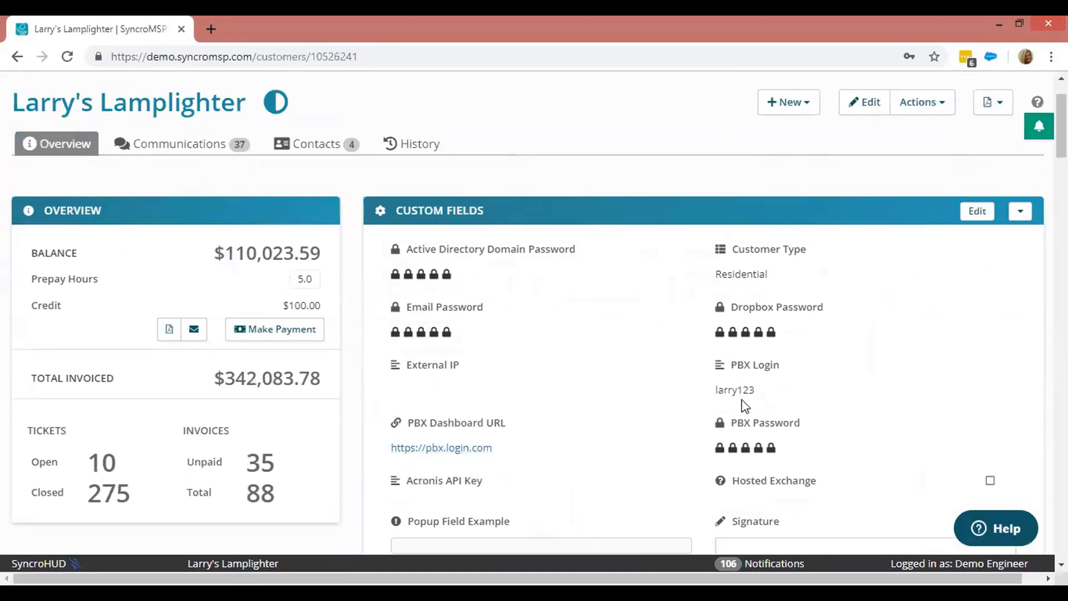
click(412, 276)
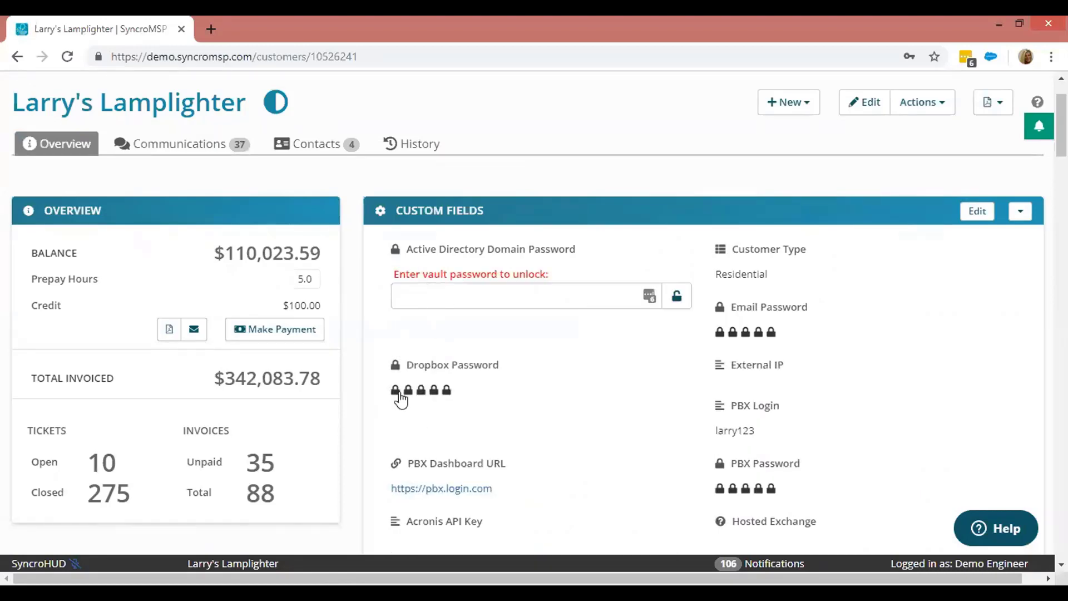
- Open the customer's contacts and review the first contact's details and password fields
scroll(628, 365, up, 2)
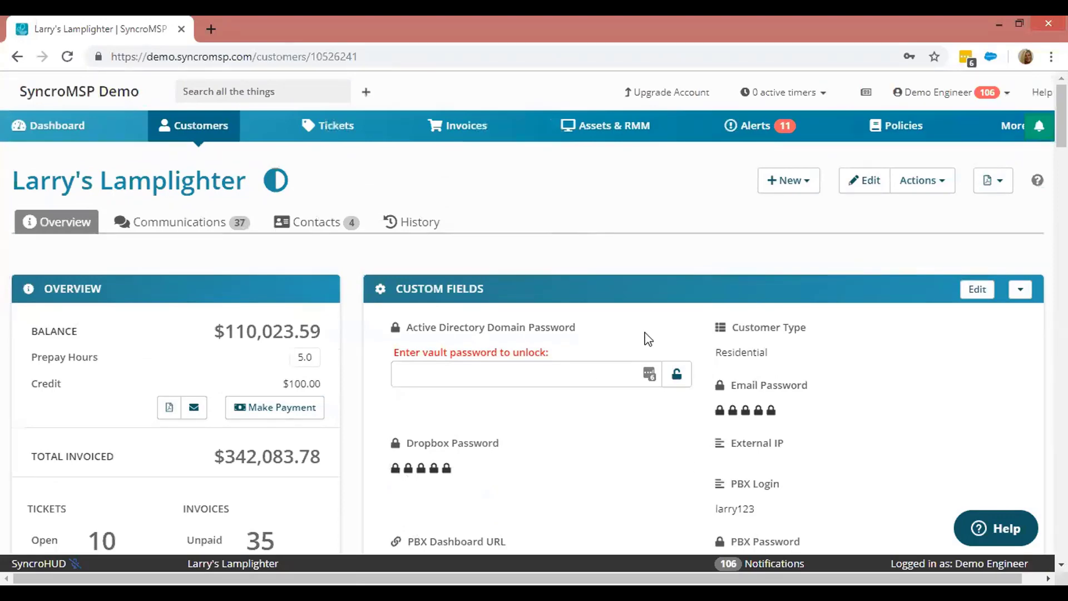
click(314, 228)
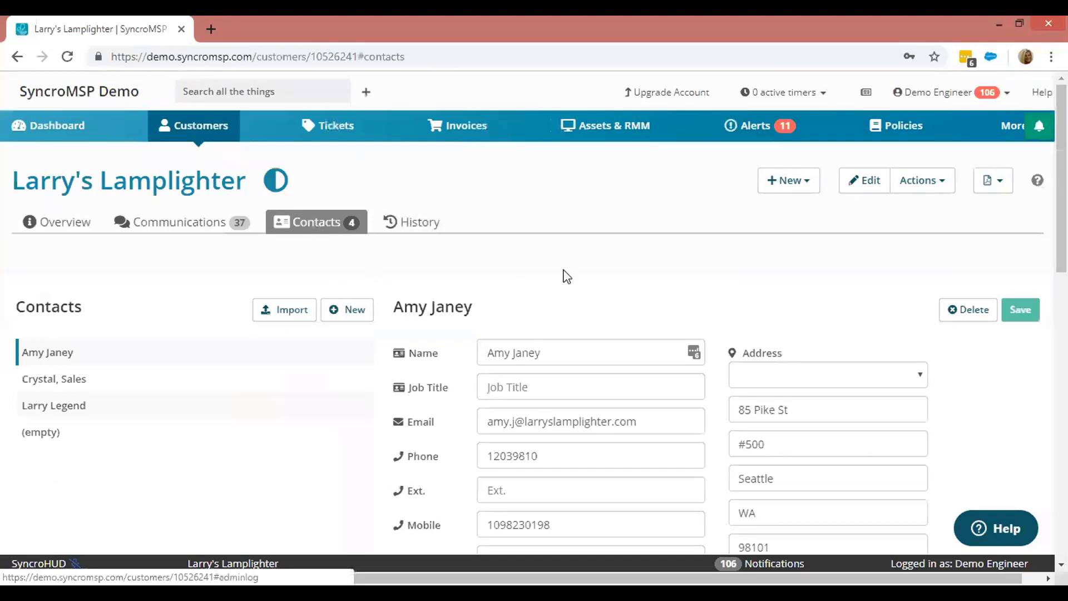
scroll(632, 287, down, 4)
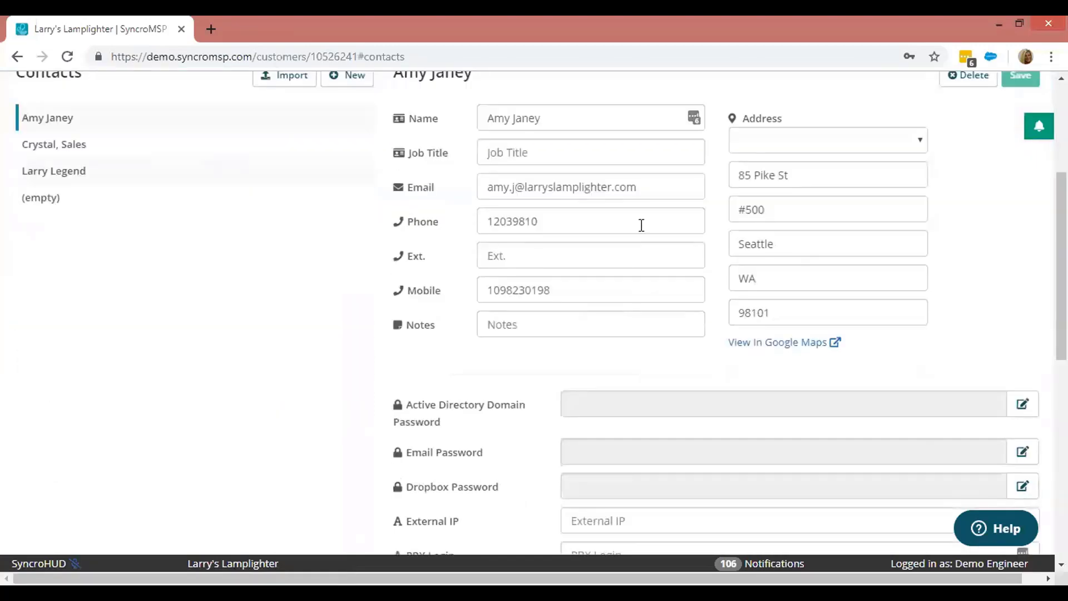
scroll(684, 217, down, 3)
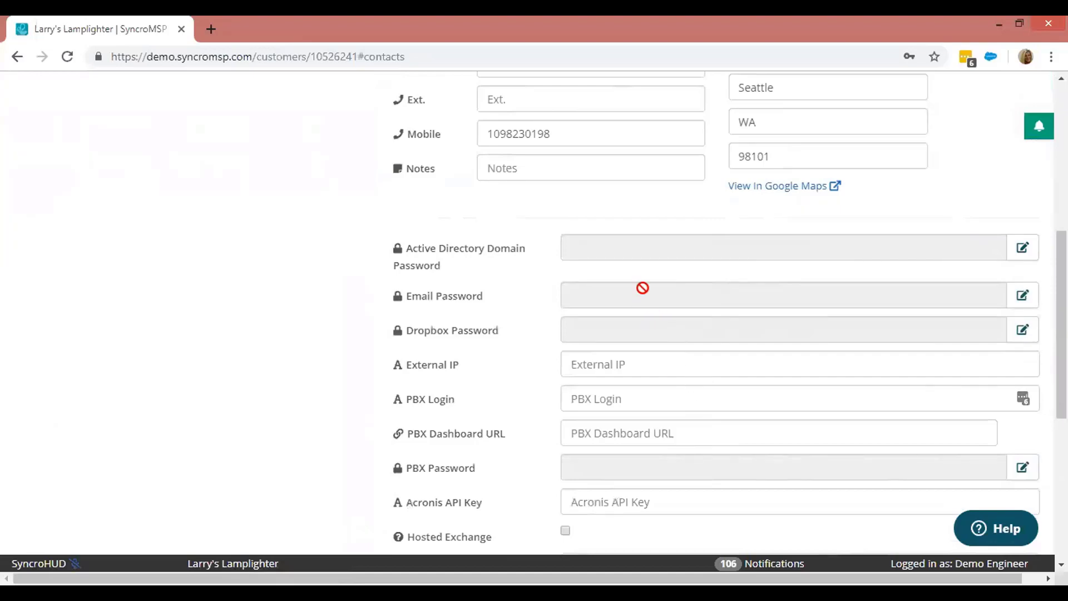
scroll(643, 292, up, 7)
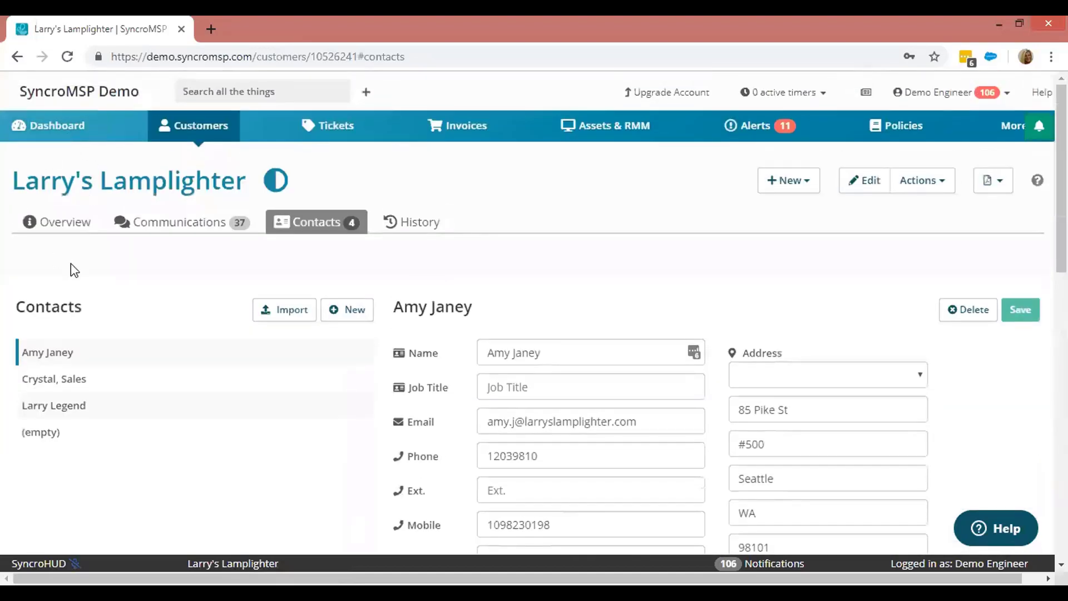
- Return to the customer overview, collapse Custom Fields, and review the tickets, estimates, invoices, contracts and assets
click(50, 219)
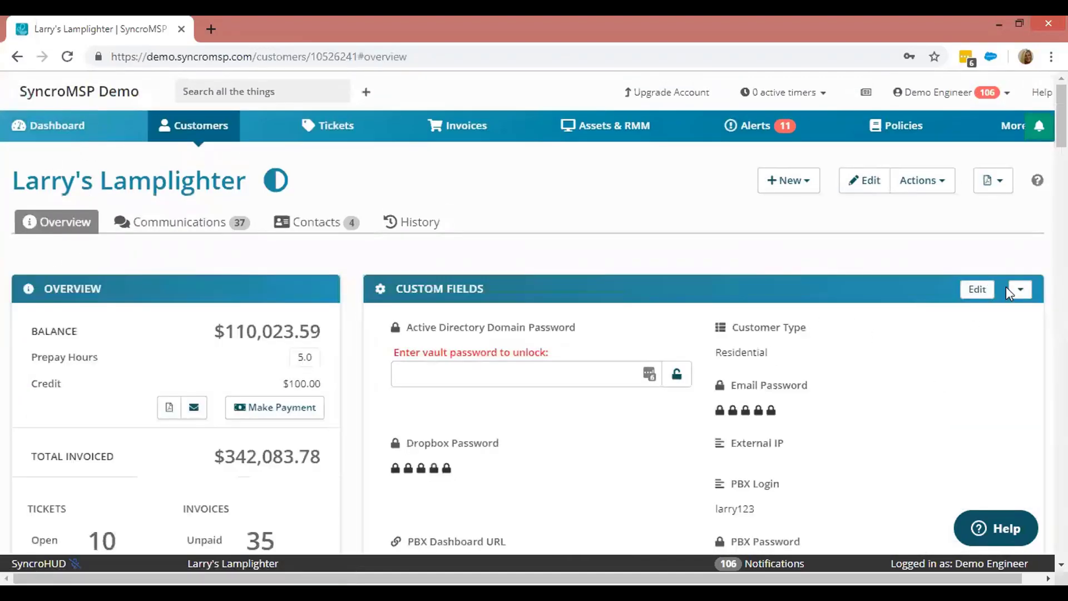
click(1020, 296)
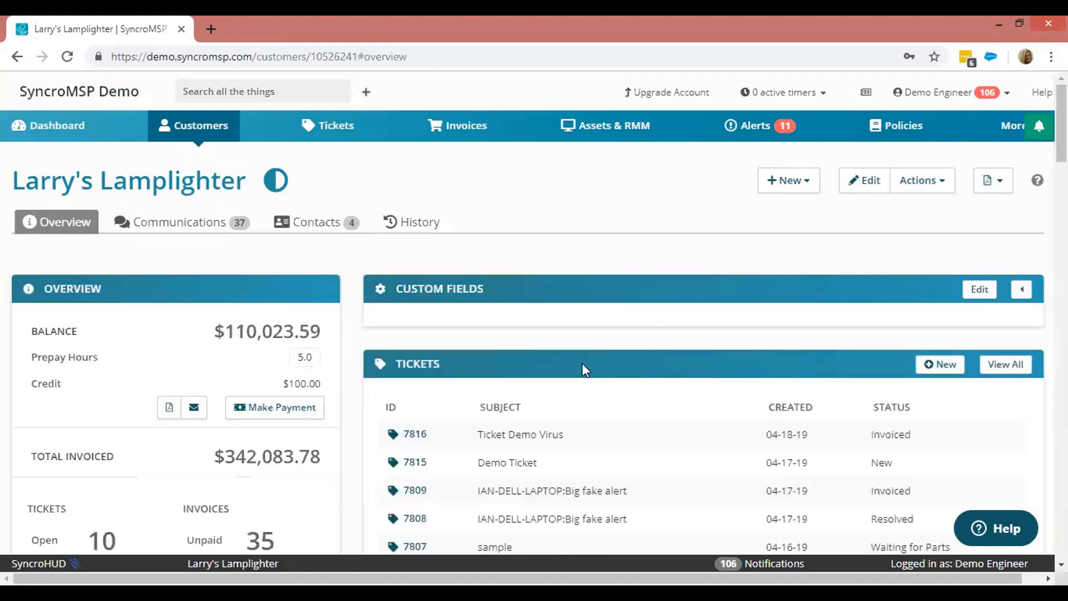
scroll(541, 350, down, 4)
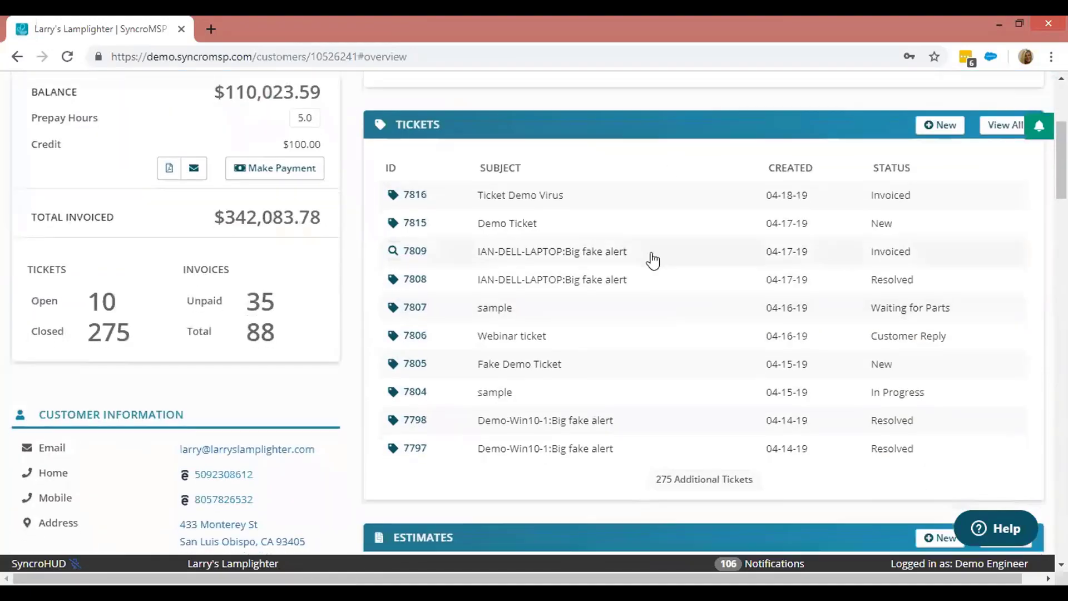
scroll(590, 267, down, 4)
scroll(587, 211, down, 12)
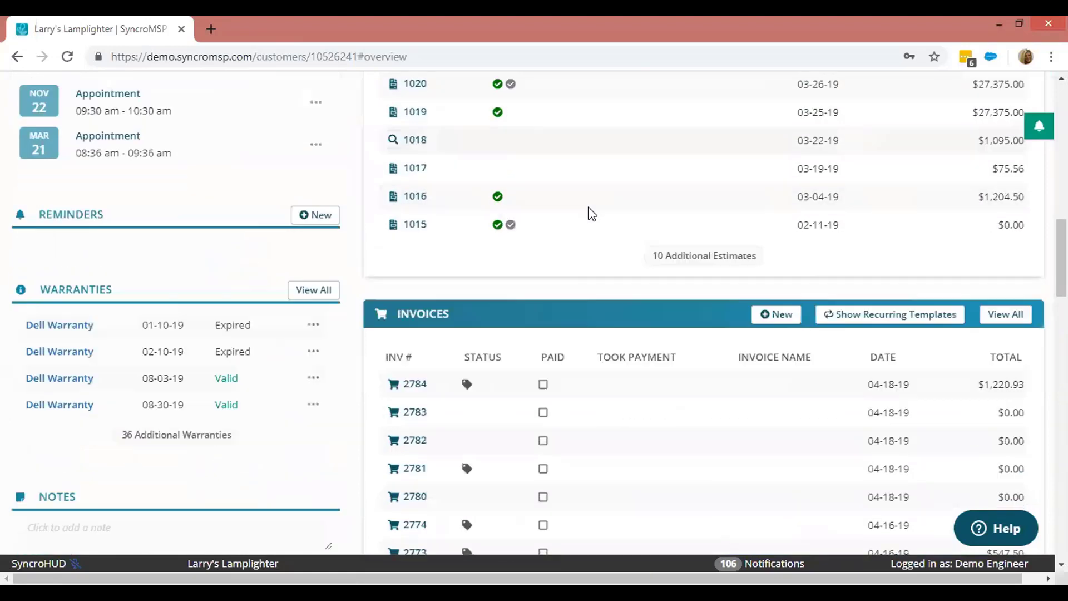
scroll(567, 322, down, 2)
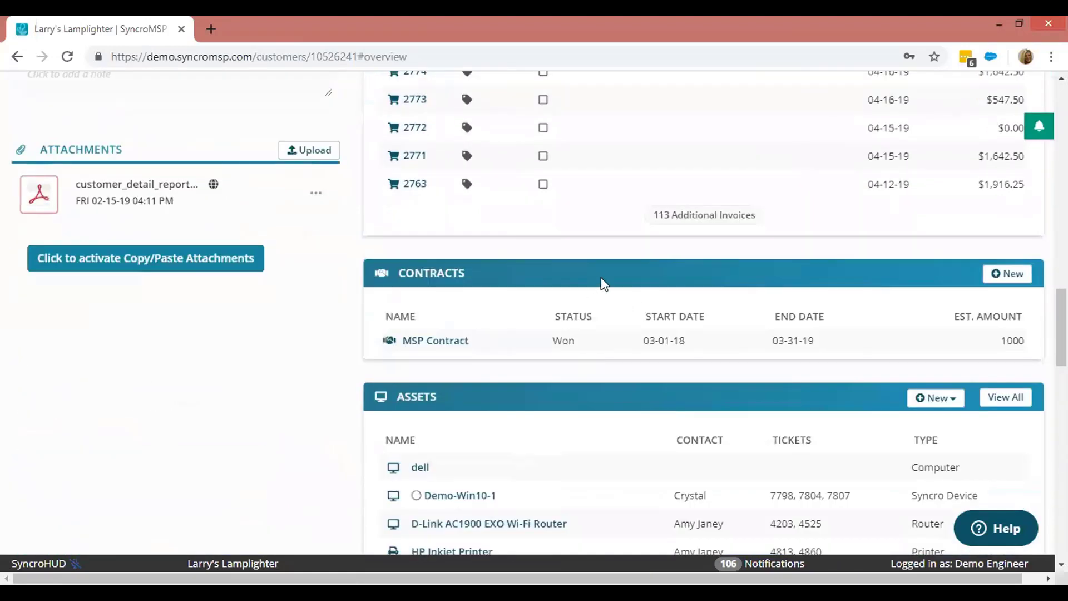
scroll(601, 277, down, 1)
scroll(443, 280, down, 1)
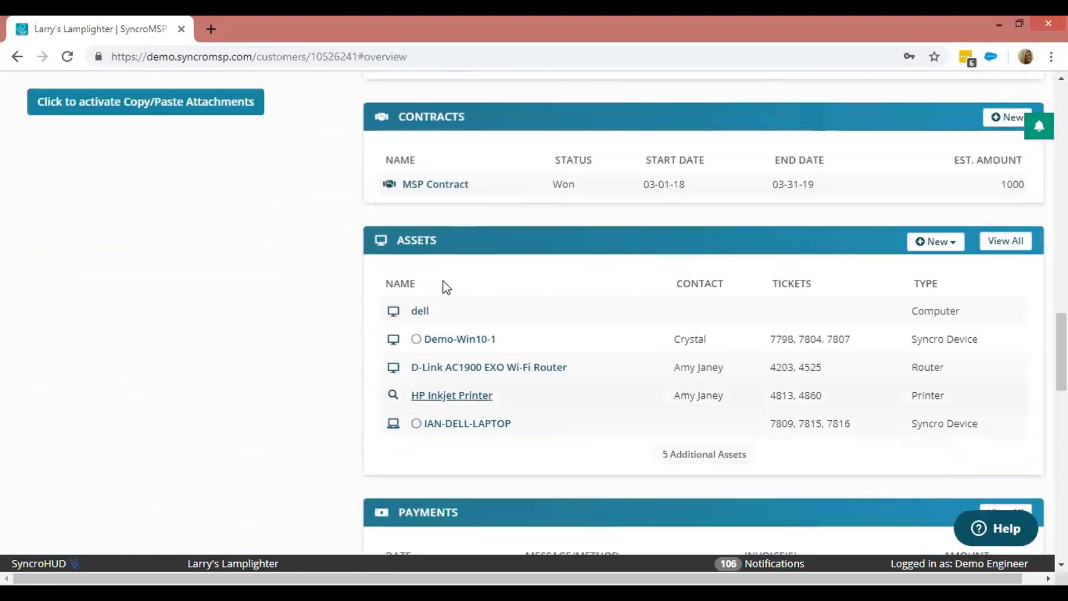
- Preview the IAN-DELL-LAPTOP asset's policy, monitoring and system details, and close the preview
click(394, 424)
scroll(493, 501, down, 3)
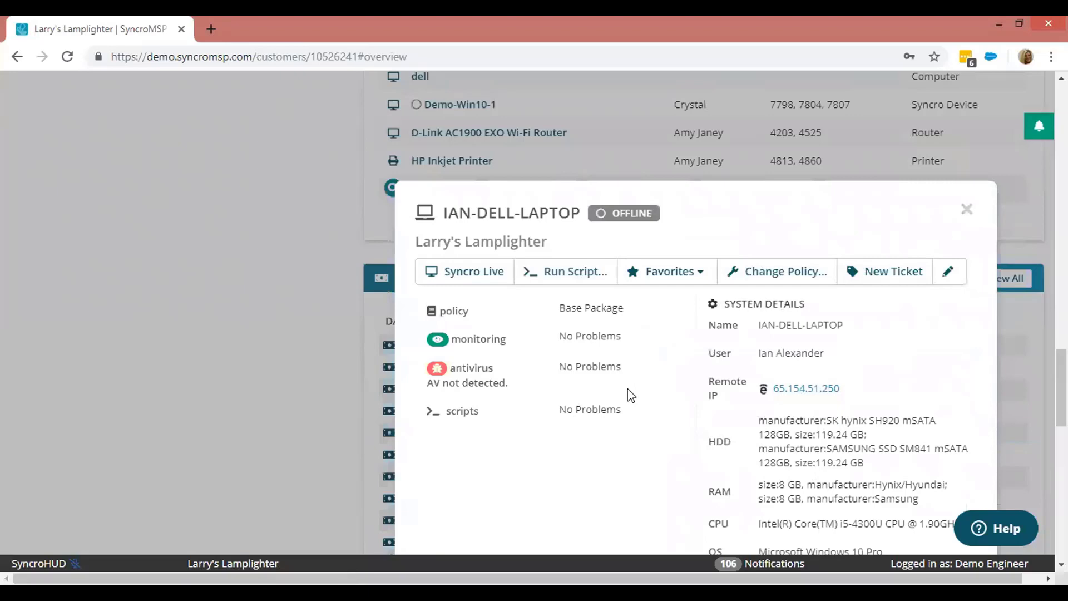
click(967, 211)
- Review the customer's warranties, appointments and contact information, and open the Customer Online Profile link
drag(1061, 383, 1061, 277)
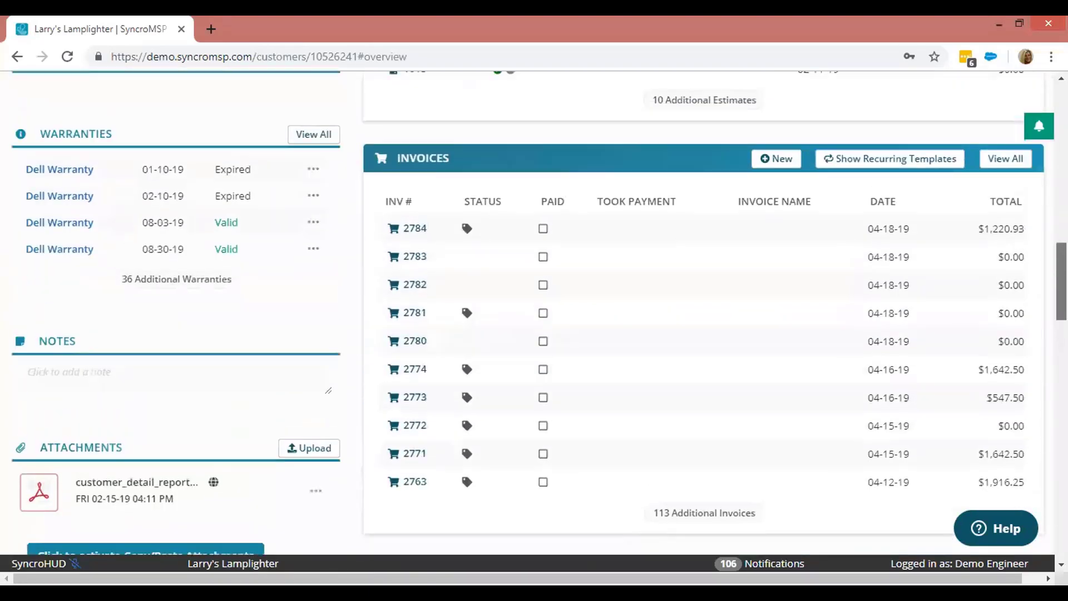
scroll(284, 534, up, 7)
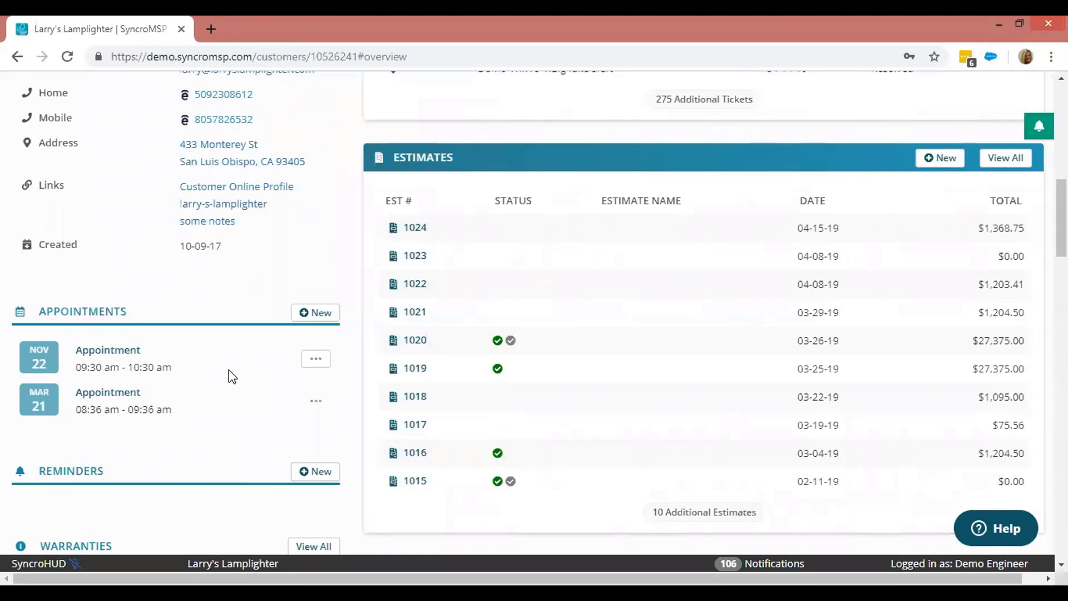
scroll(278, 356, up, 3)
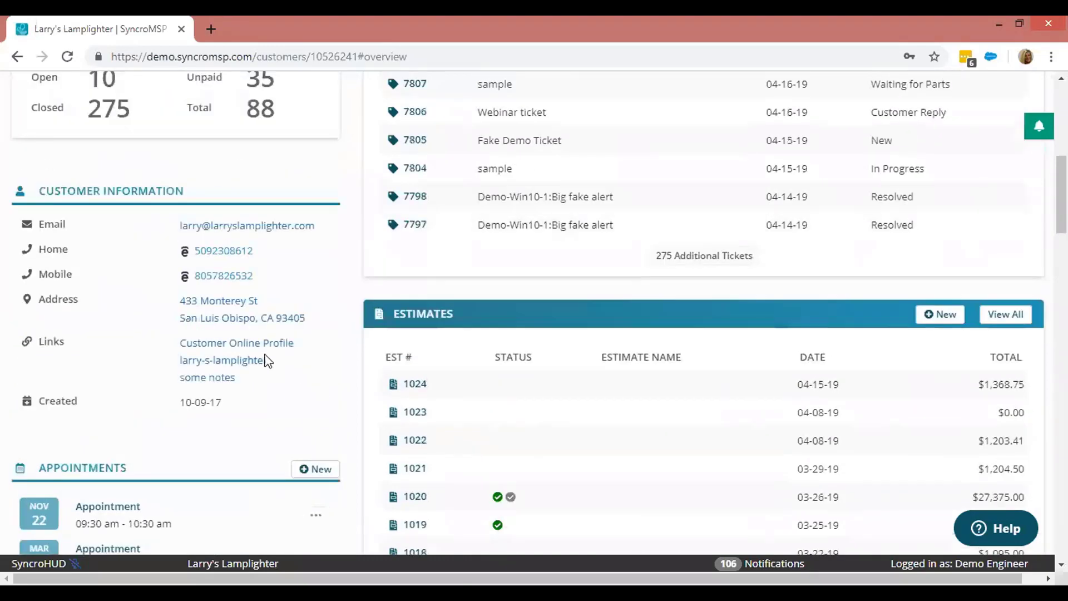
click(277, 344)
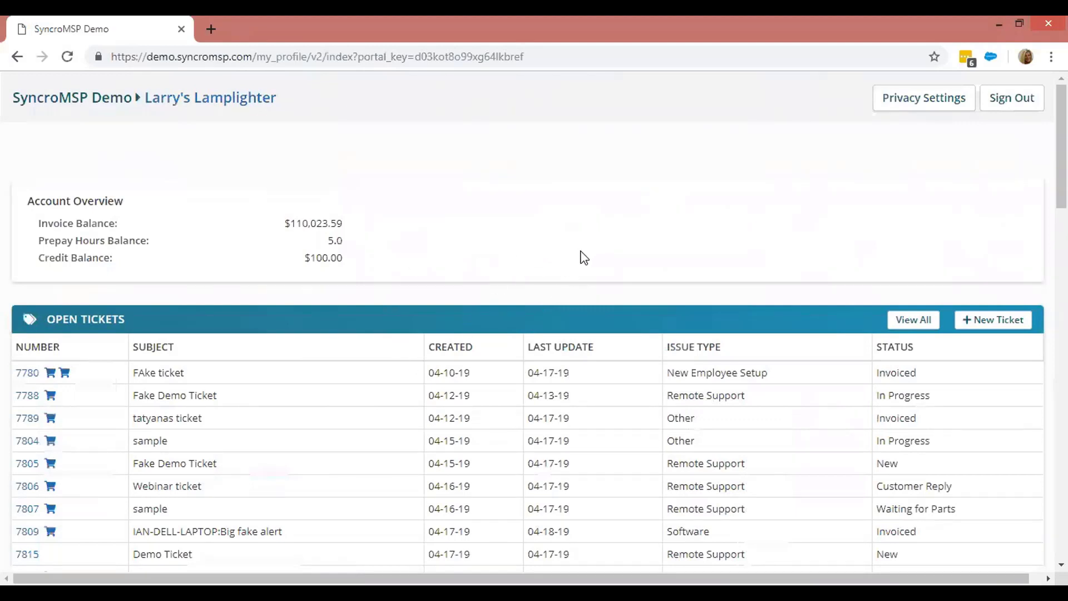
- Examine the open tickets, open invoices, payments, estimates, attachments, assets and documentation on the customer's online profile
scroll(580, 257, down, 1)
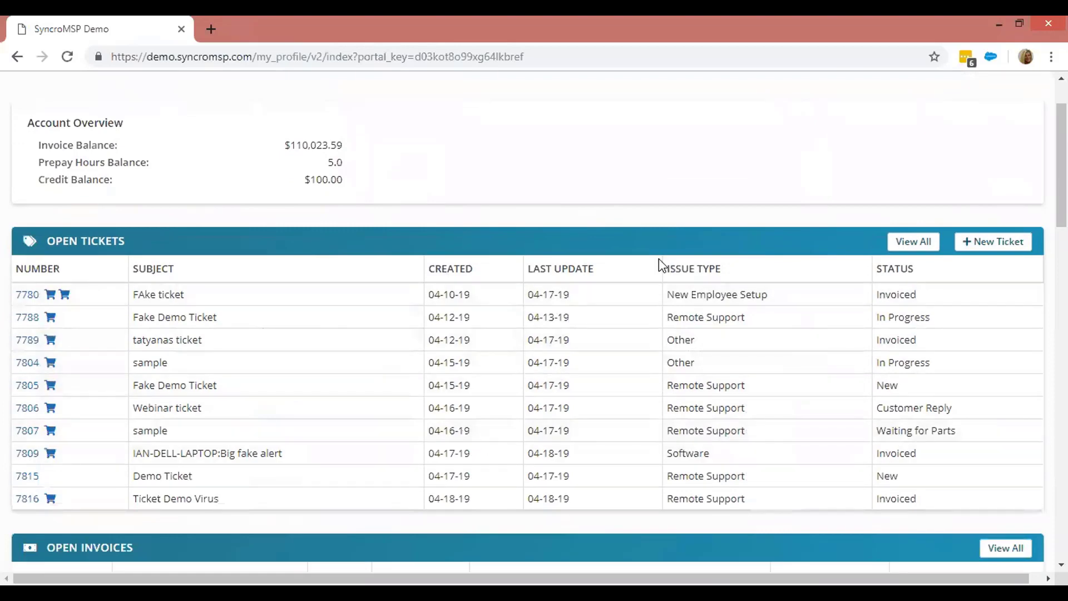
scroll(563, 267, down, 5)
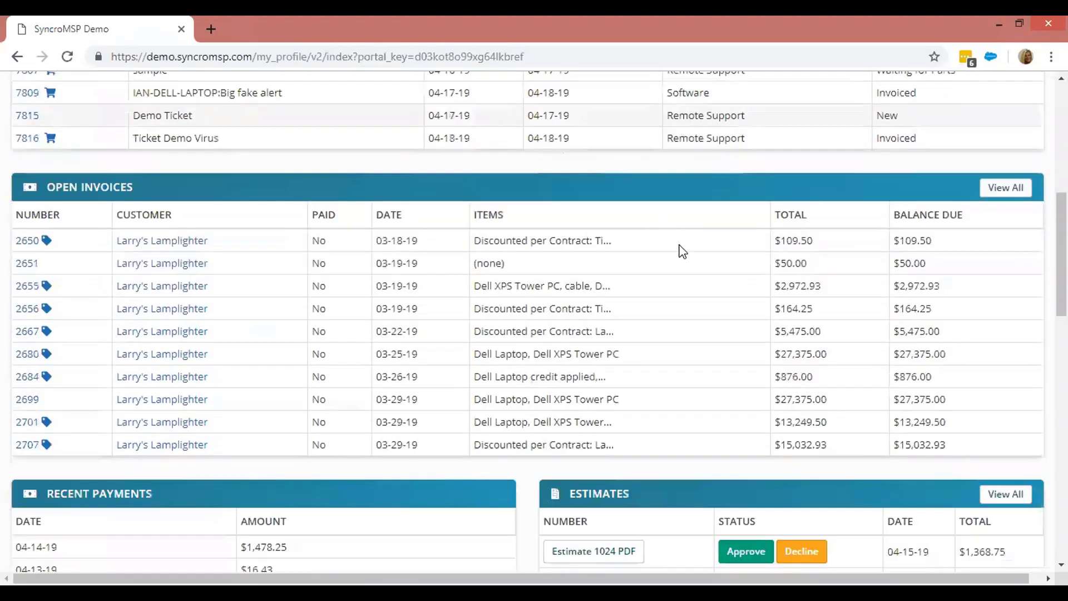
scroll(682, 252, down, 1)
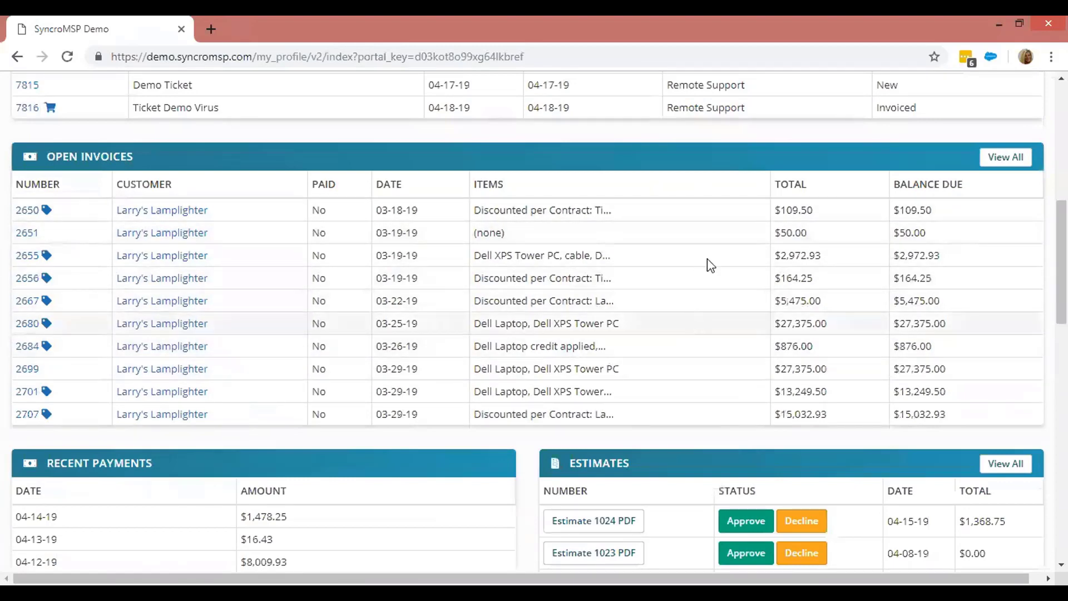
scroll(711, 233, down, 5)
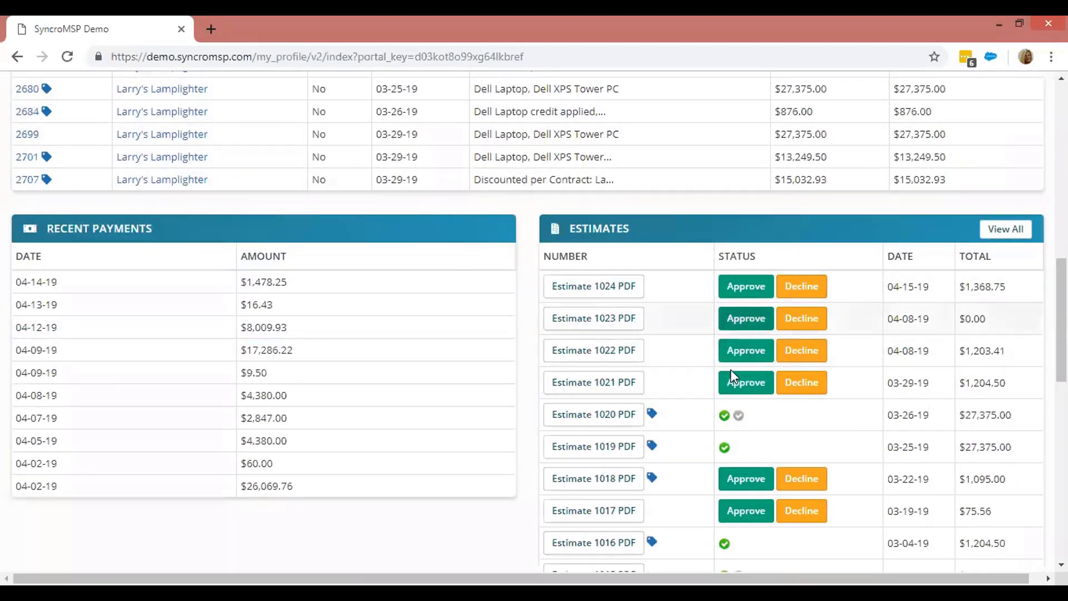
scroll(718, 389, down, 8)
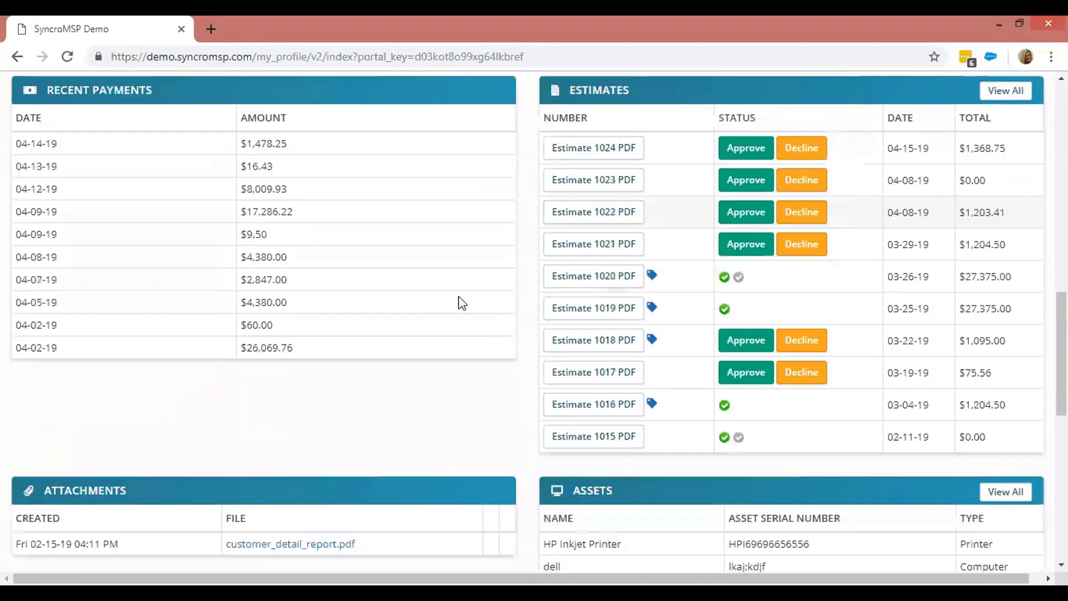
scroll(251, 428, down, 2)
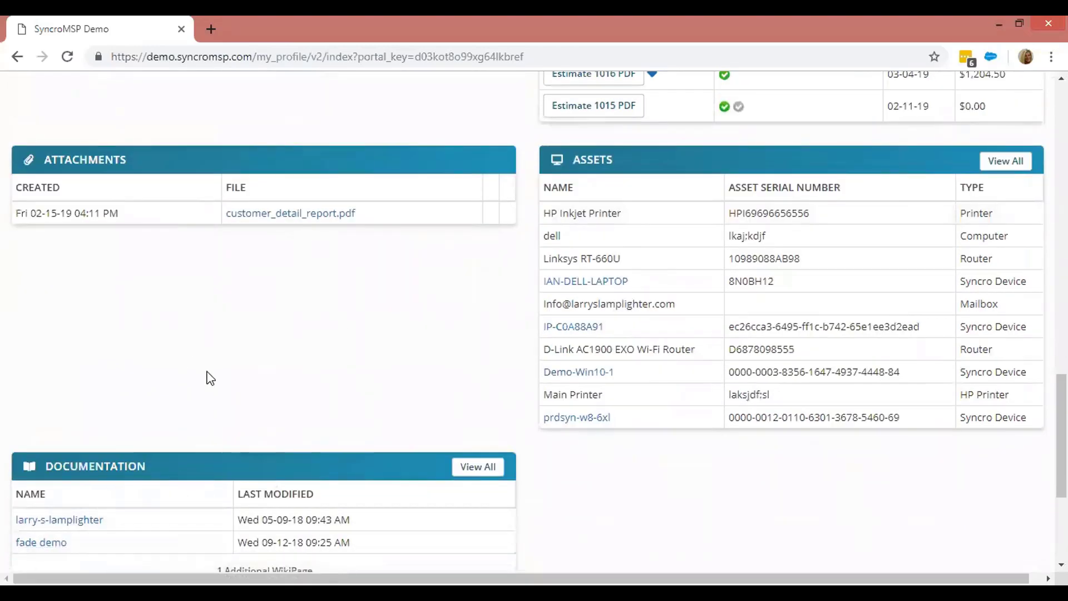
- Go back to the Larry's Lamplighter overview and collapse the Custom Fields section
click(17, 57)
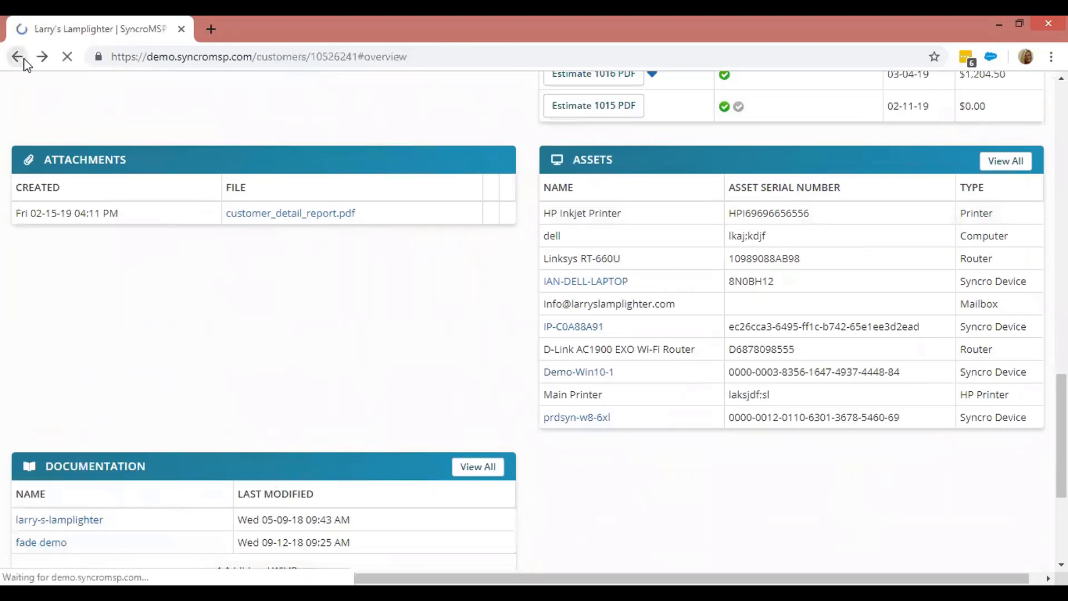
scroll(334, 282, up, 10)
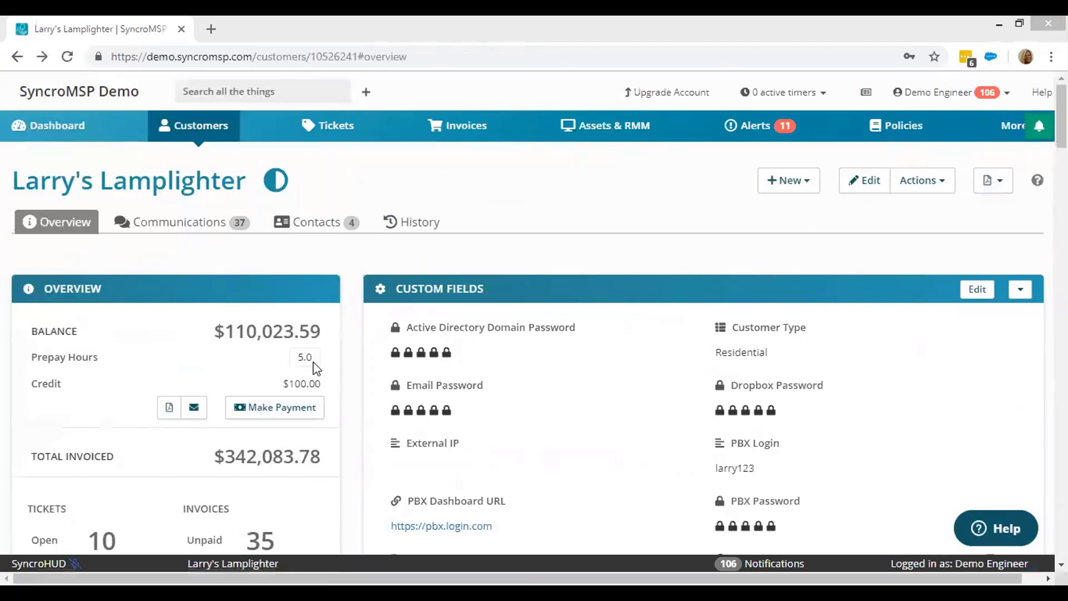
click(1014, 296)
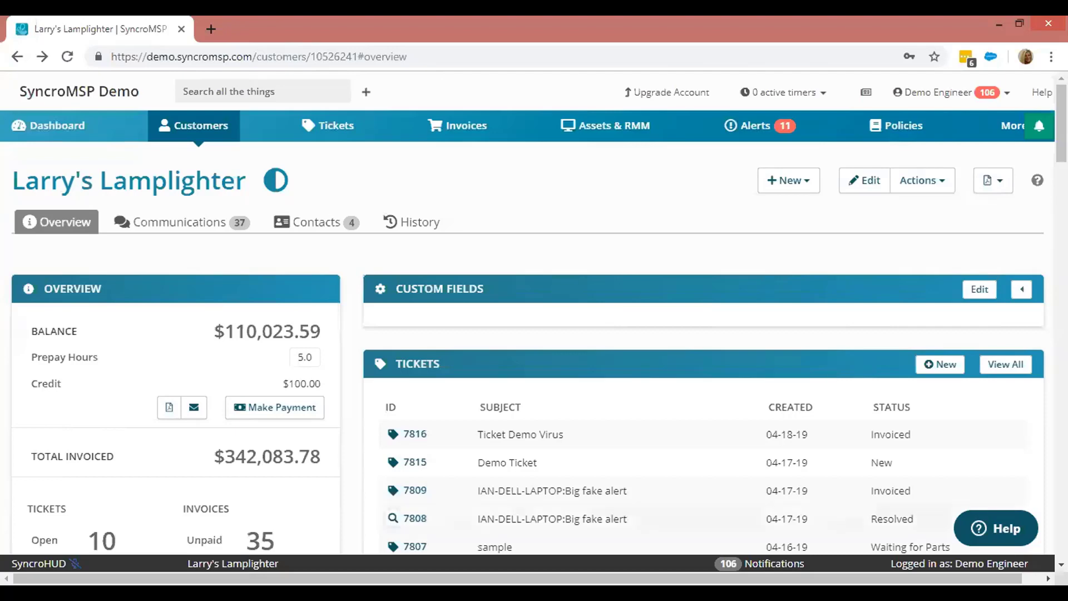
- View the types of new records that can be created for this customer, and close the list without choosing one
click(787, 184)
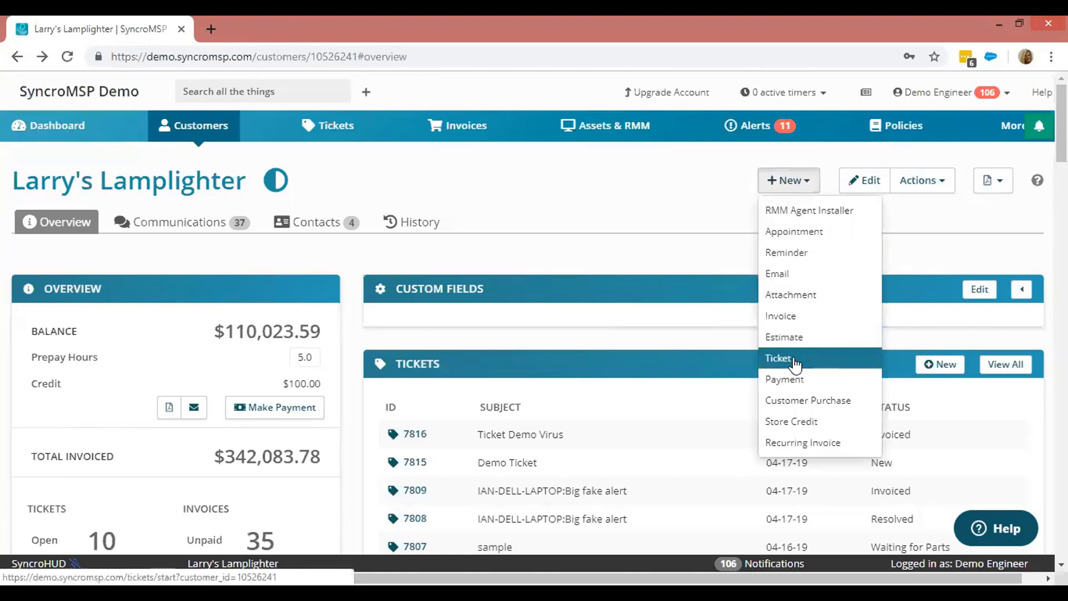
click(583, 220)
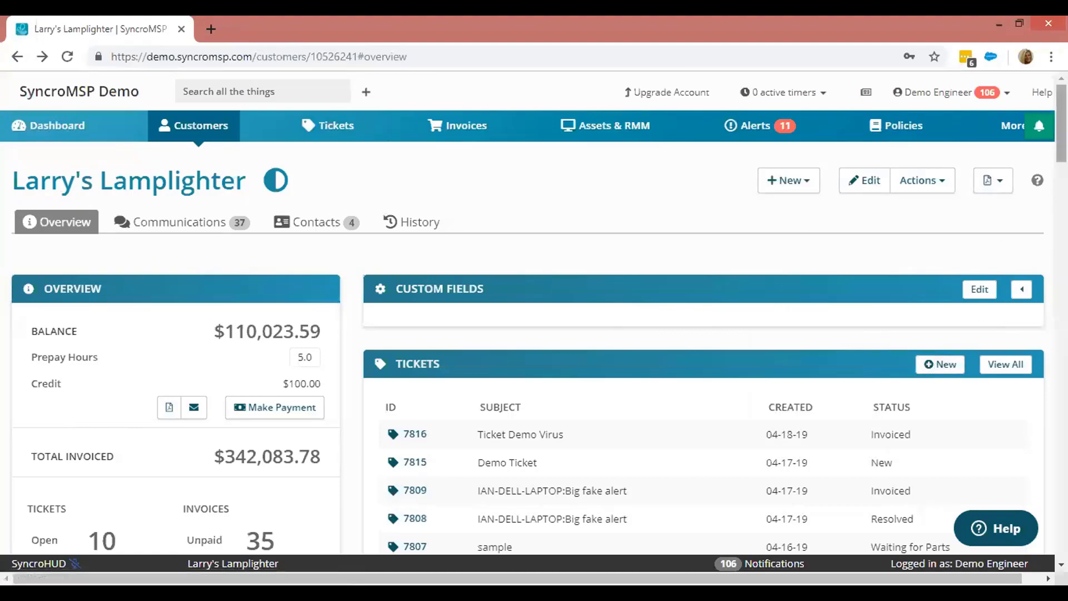
- Open the quick details of the IAN-DELL-LAPTOP asset from the customer's assets list and start a new ticket for it
scroll(1011, 178, down, 1)
scroll(534, 311, down, 12)
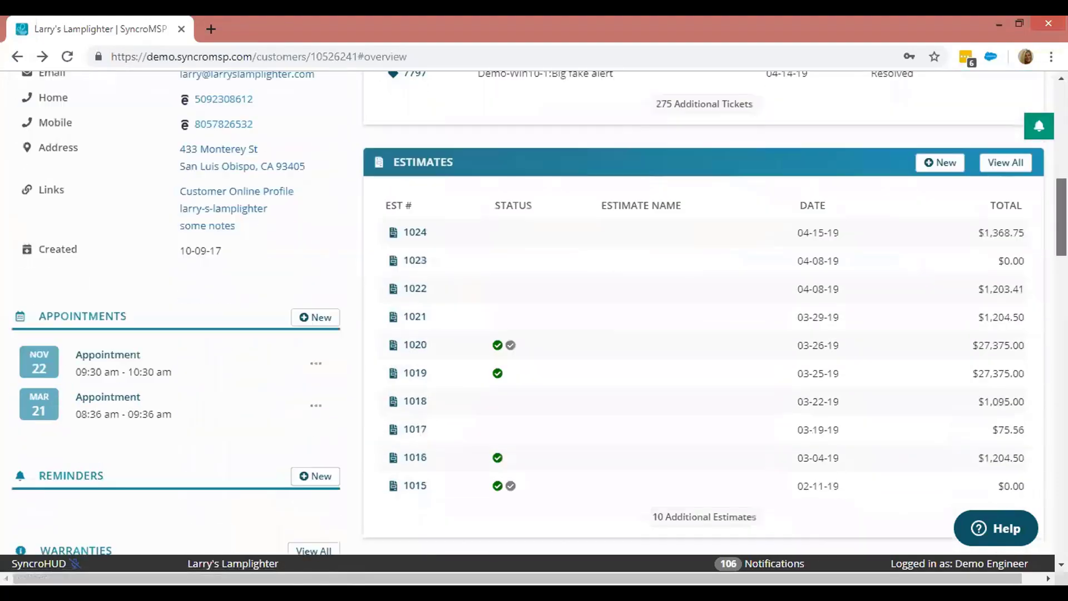
scroll(534, 410, down, 9)
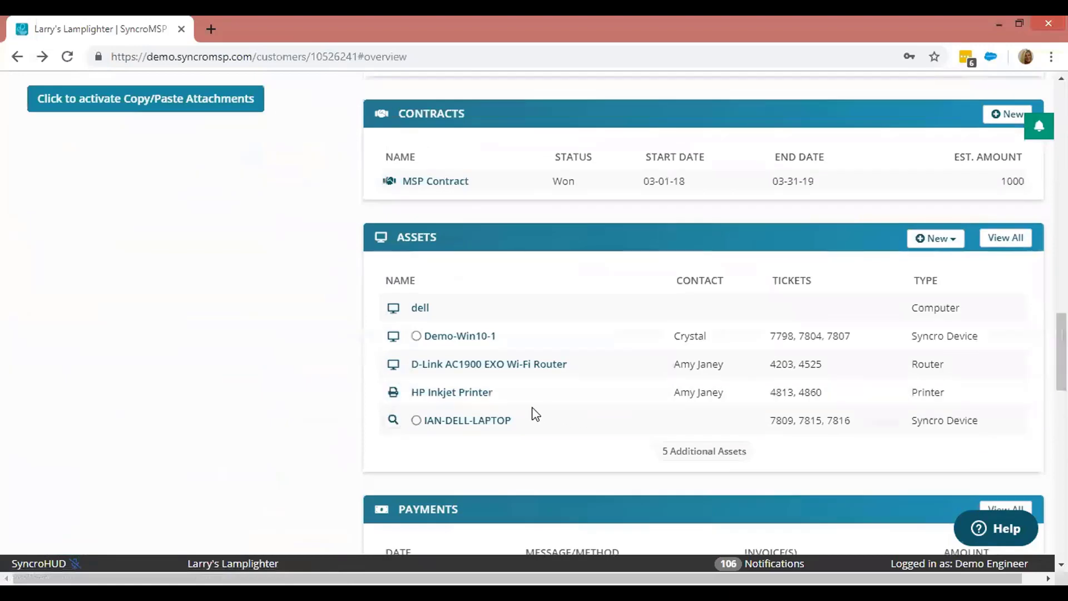
scroll(401, 429, down, 1)
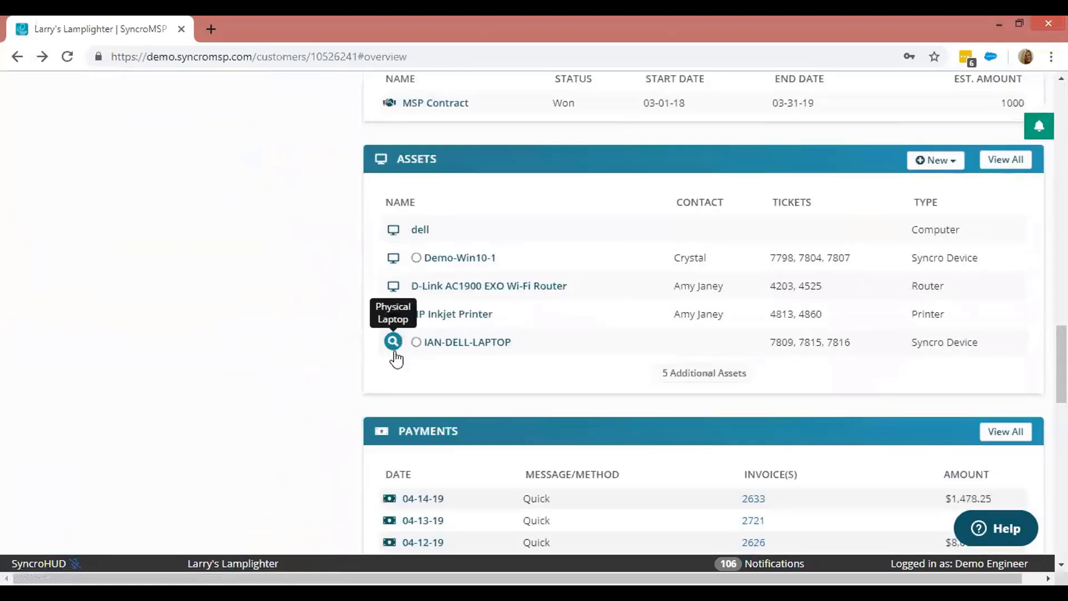
click(393, 341)
scroll(479, 337, down, 4)
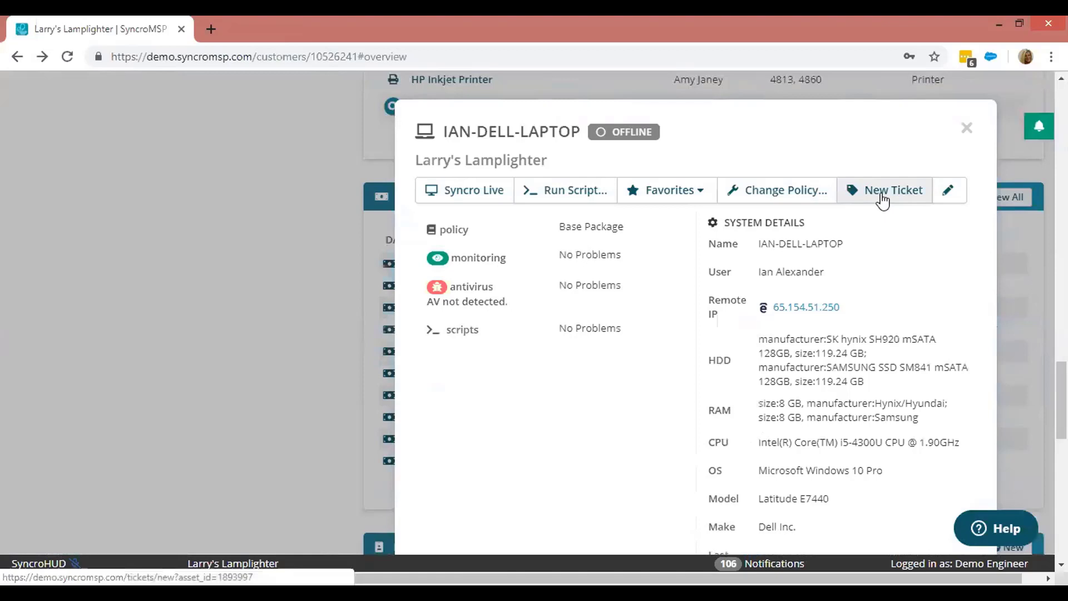
click(880, 193)
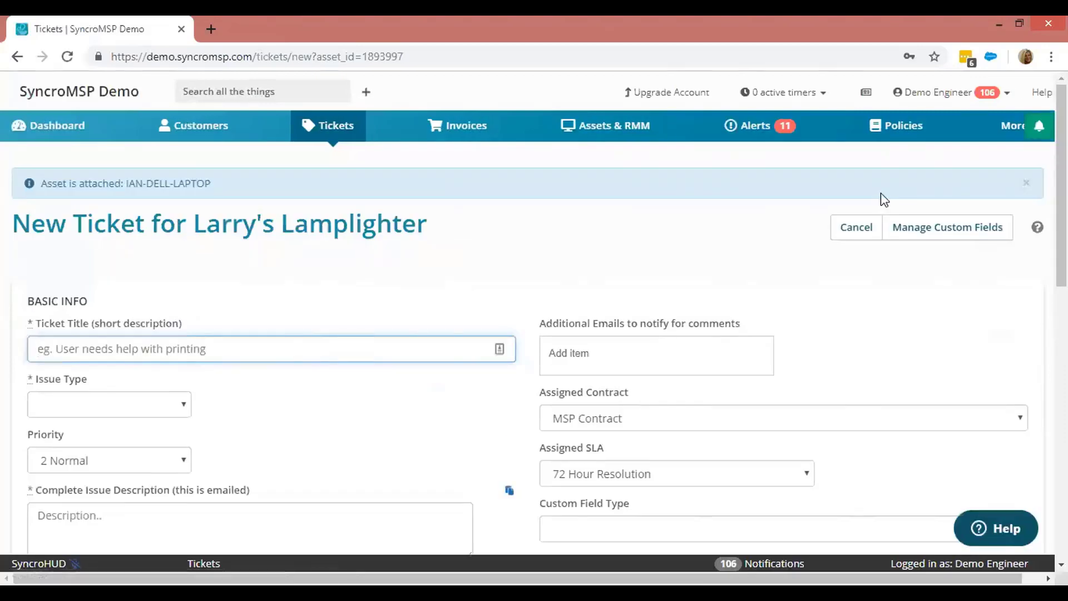
- Review the new ticket's basic info fields and set its custom field type to Virus Removal
scroll(755, 230, down, 3)
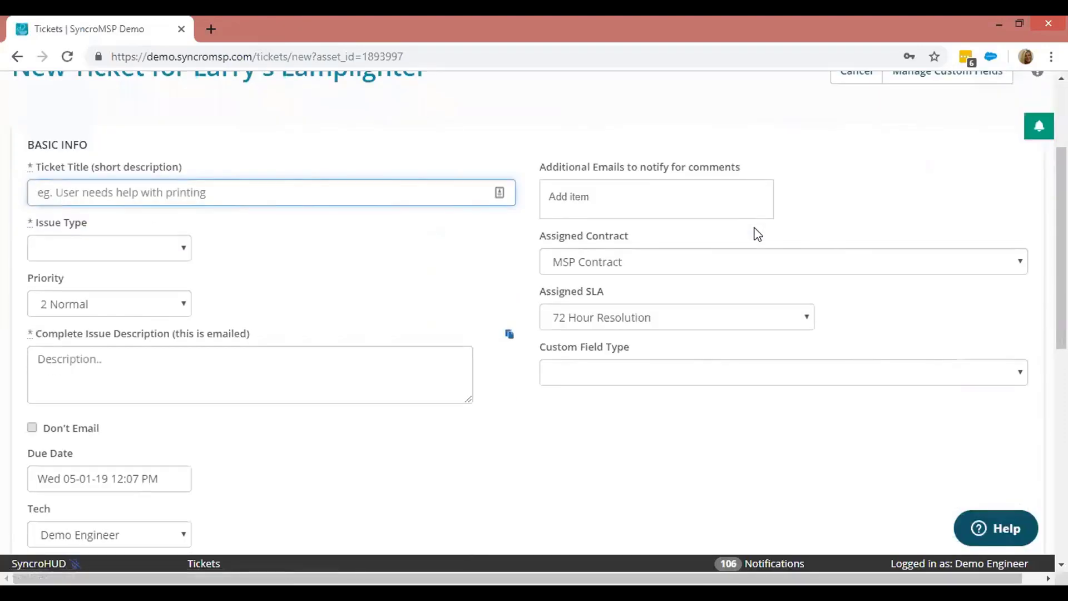
scroll(506, 310, down, 1)
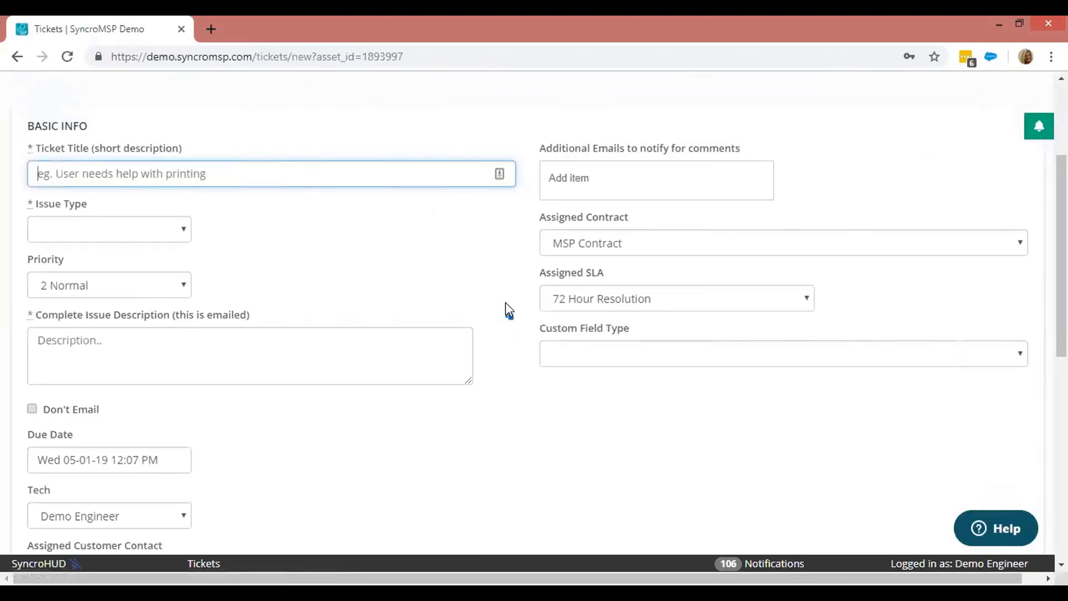
scroll(667, 422, up, 3)
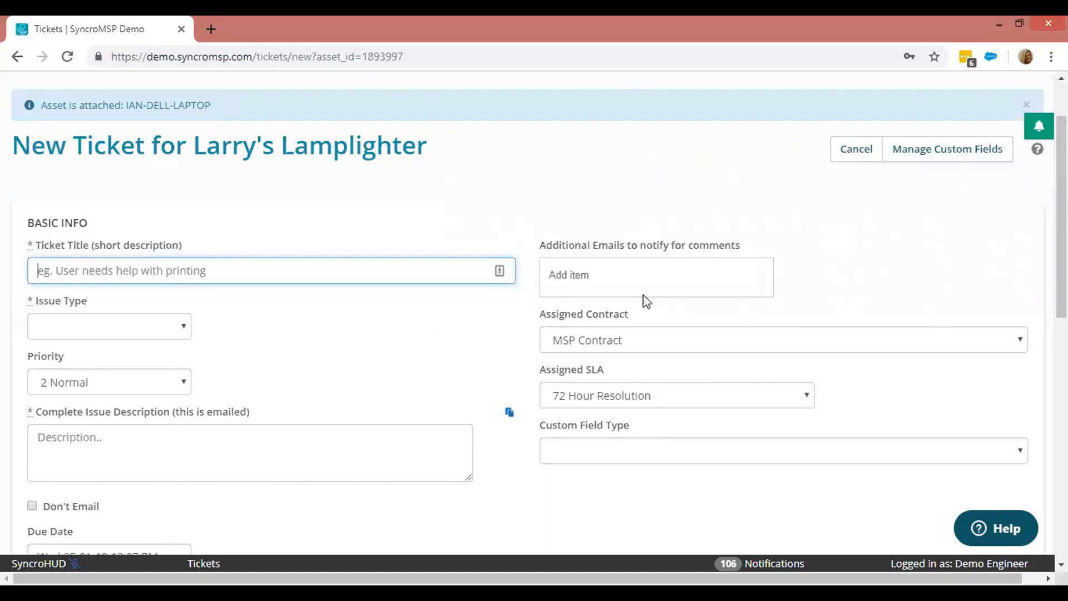
scroll(516, 286, down, 1)
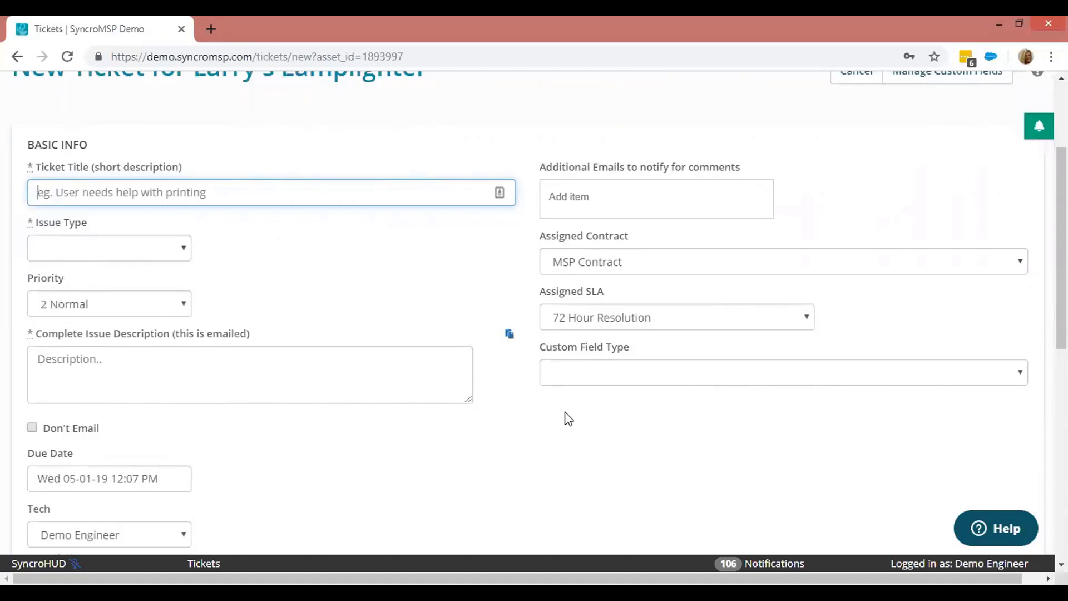
scroll(595, 453, down, 3)
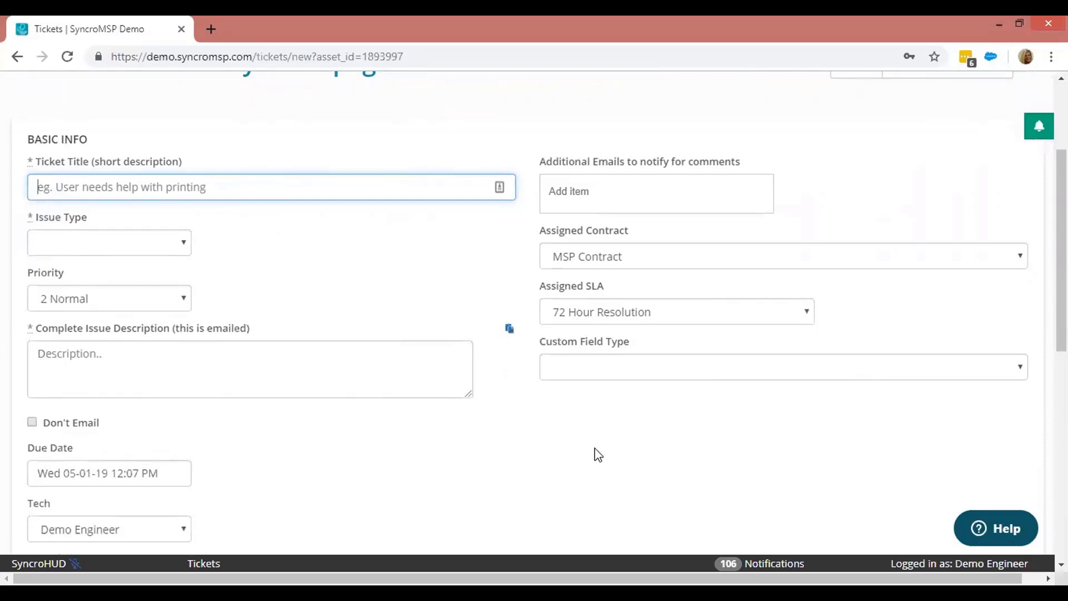
scroll(618, 353, up, 3)
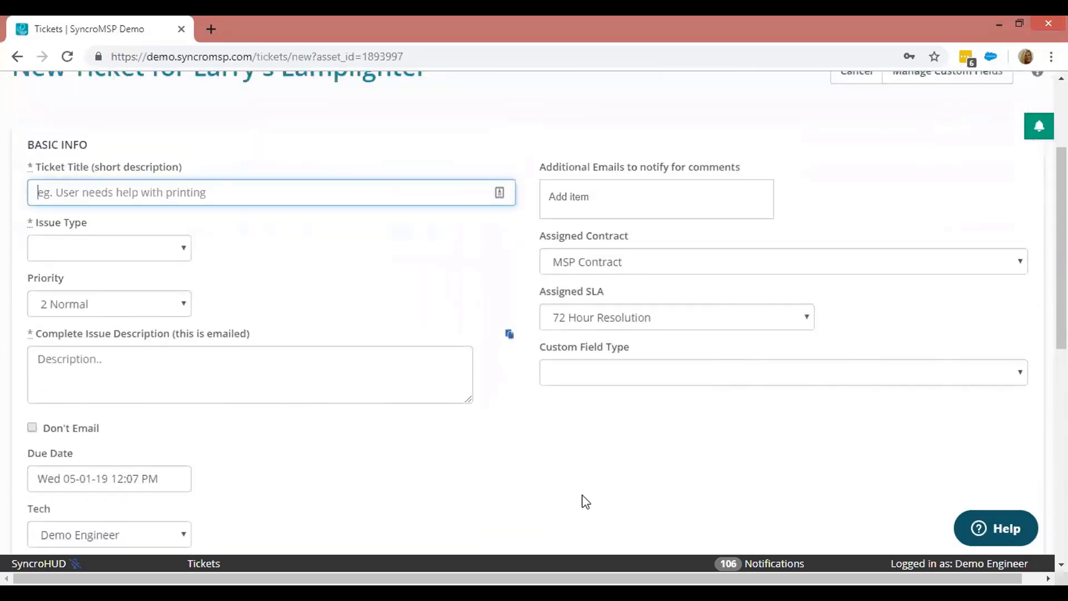
click(637, 372)
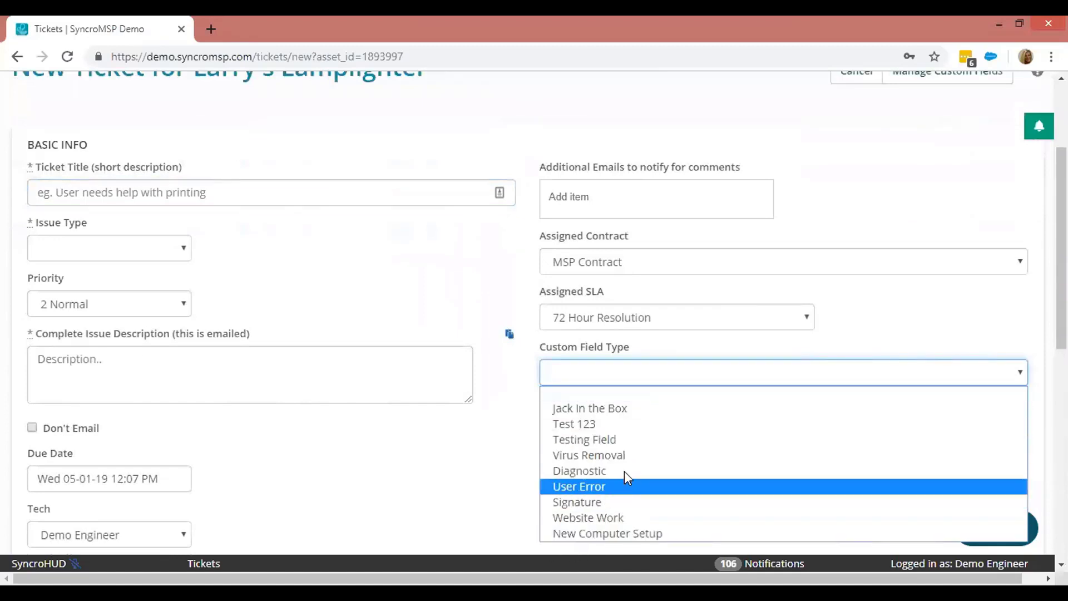
click(624, 453)
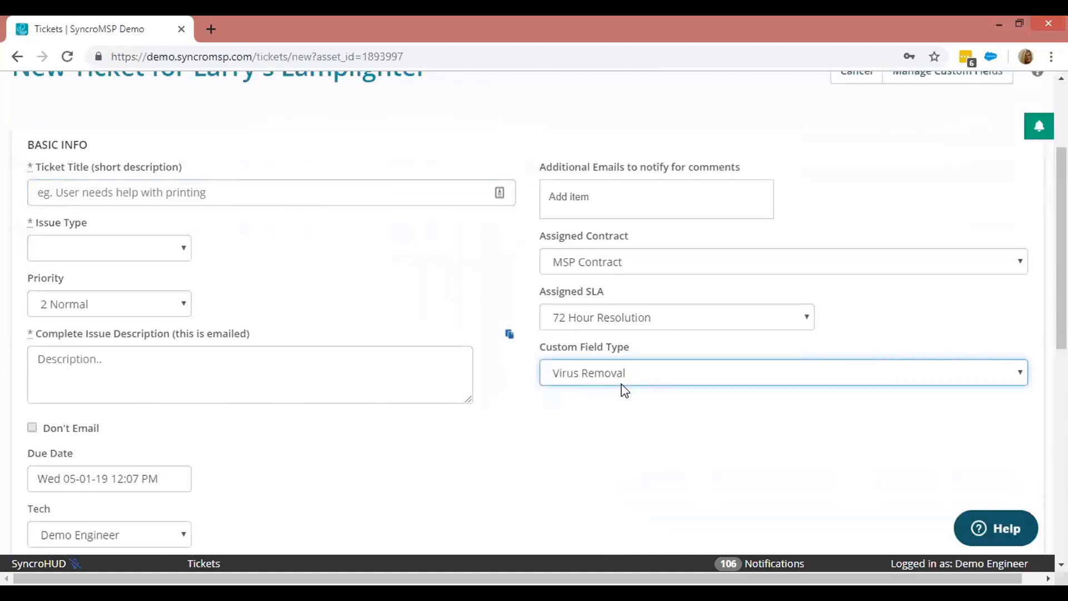
- Fill in the ticket with the title "Webinar ticket", issue type Remote Support and the description "Virus"
click(167, 197)
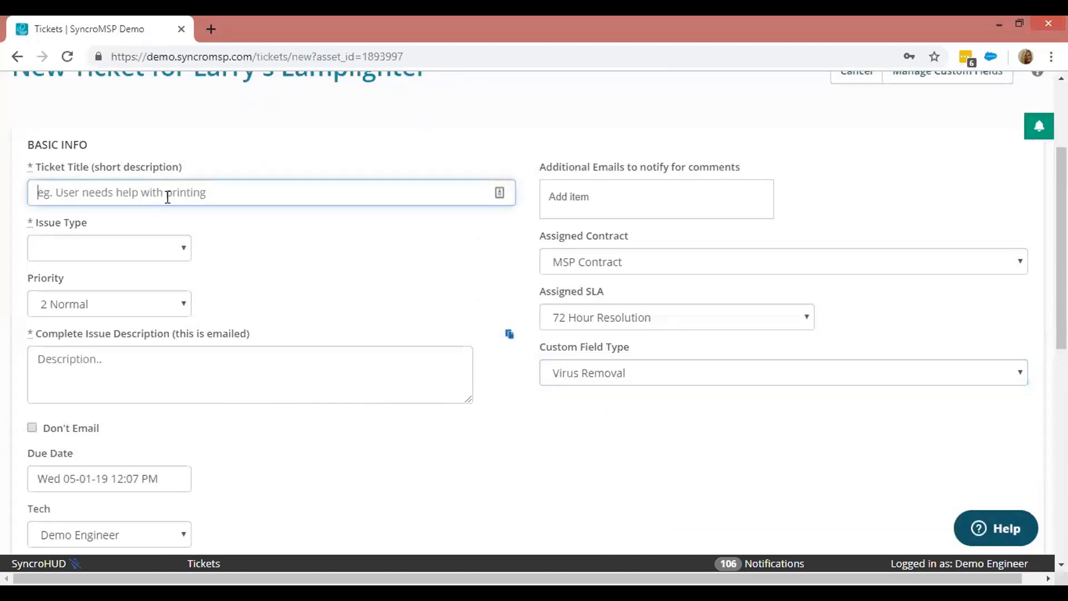
text(Webinar ticket)
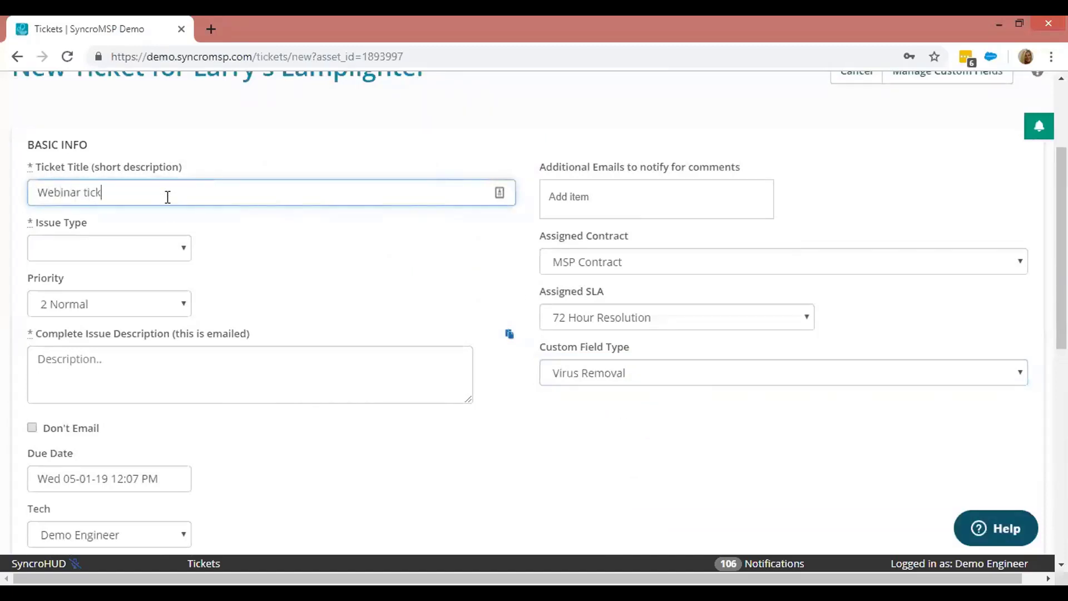
click(267, 393)
click(115, 252)
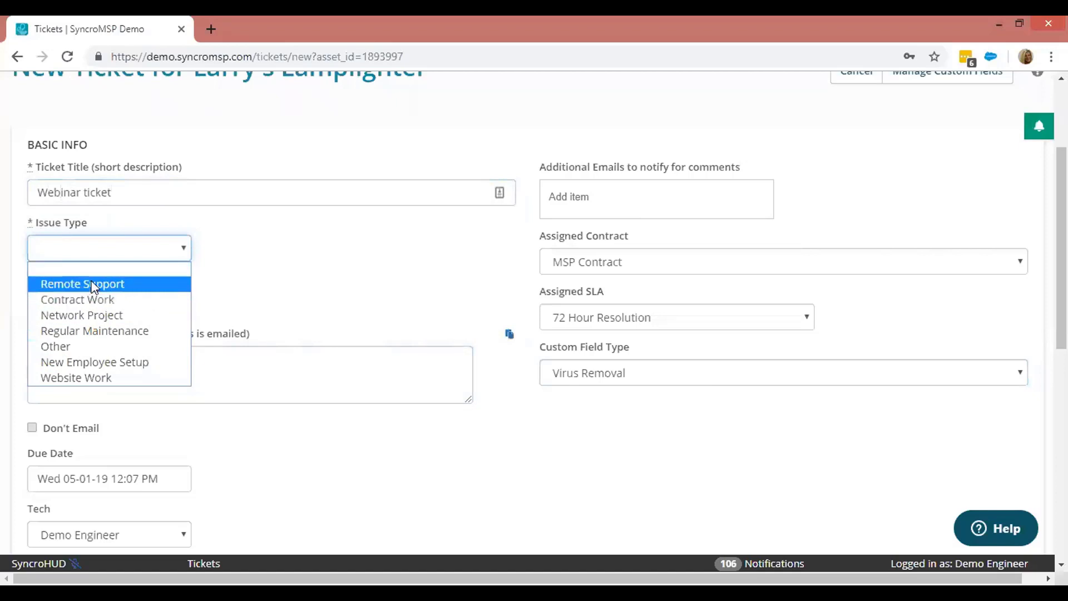
click(92, 284)
click(102, 368)
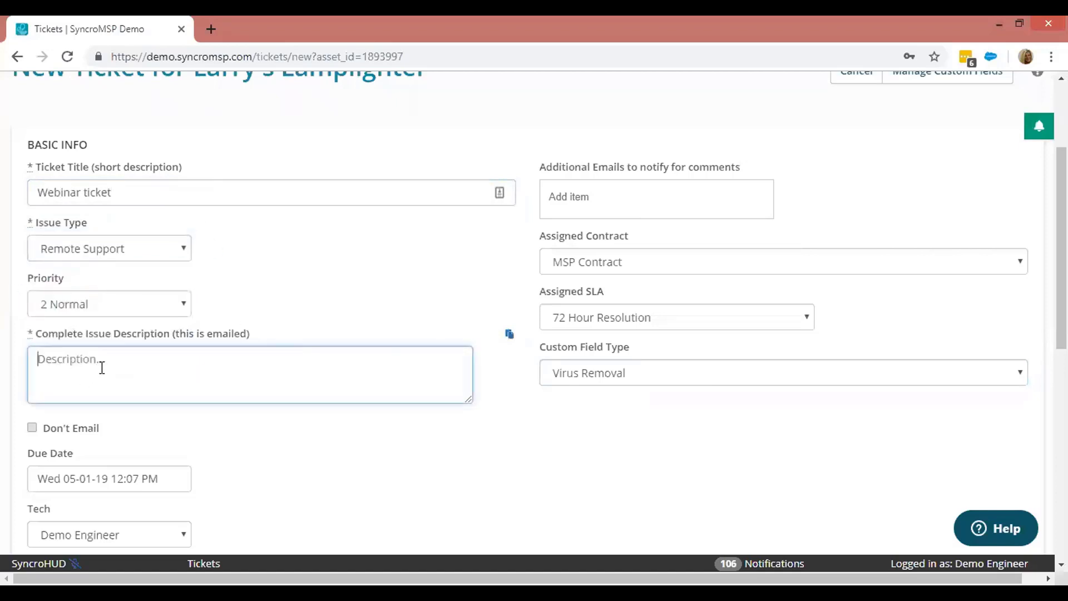
text(Virus)
click(419, 444)
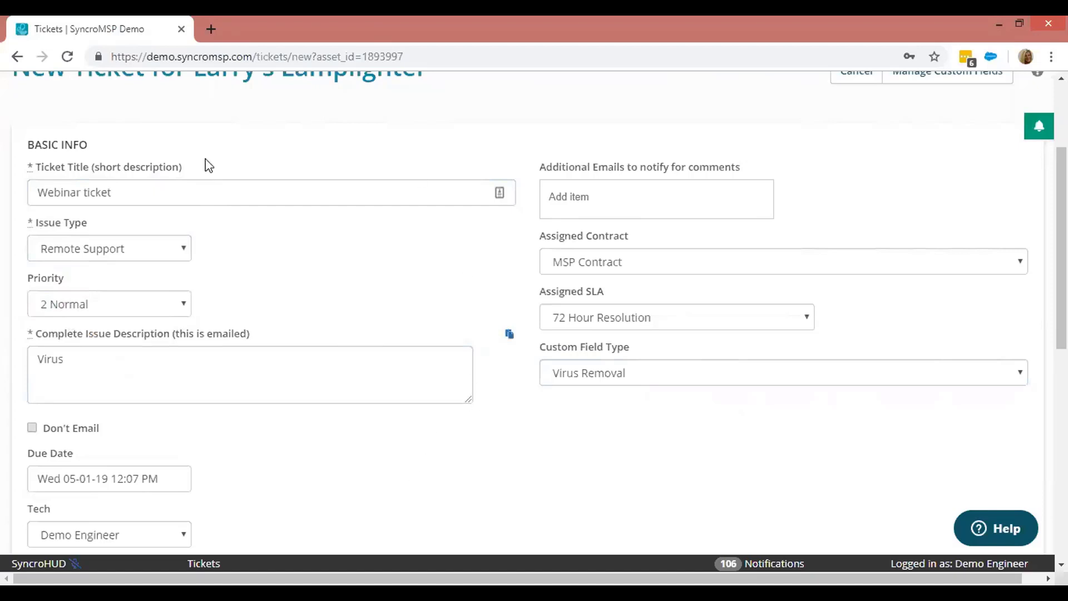
- Check the remaining ticket fields and relevant assets, and create the ticket
scroll(501, 436, down, 3)
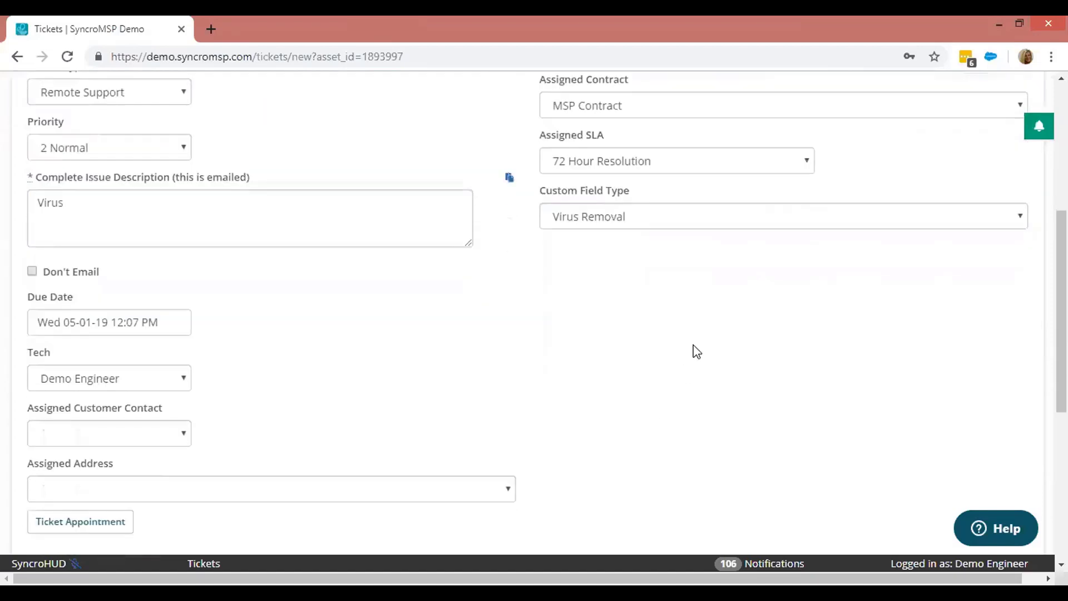
scroll(735, 294, down, 7)
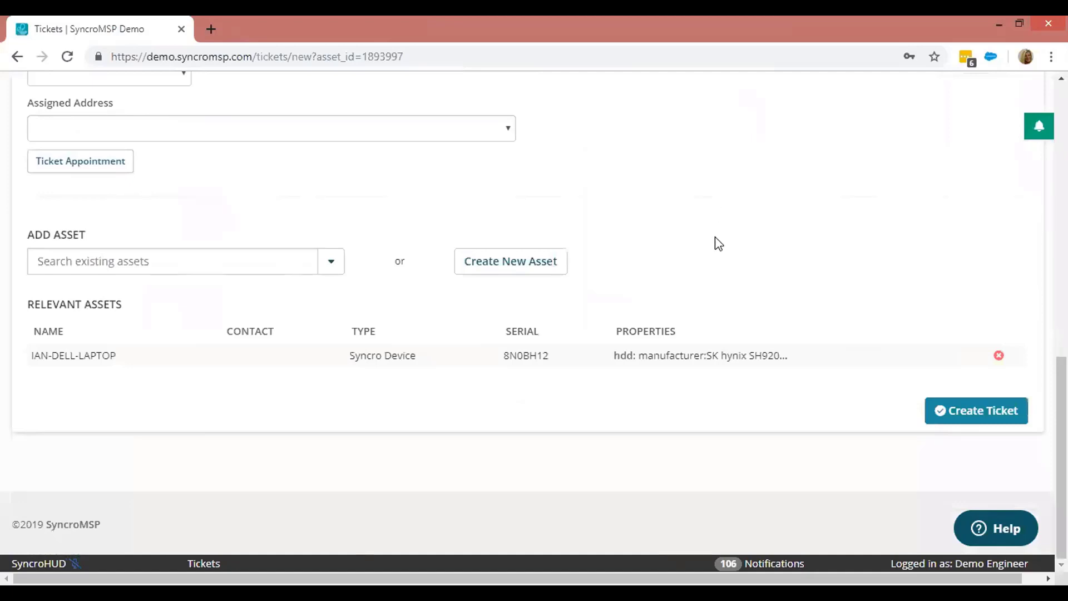
click(967, 414)
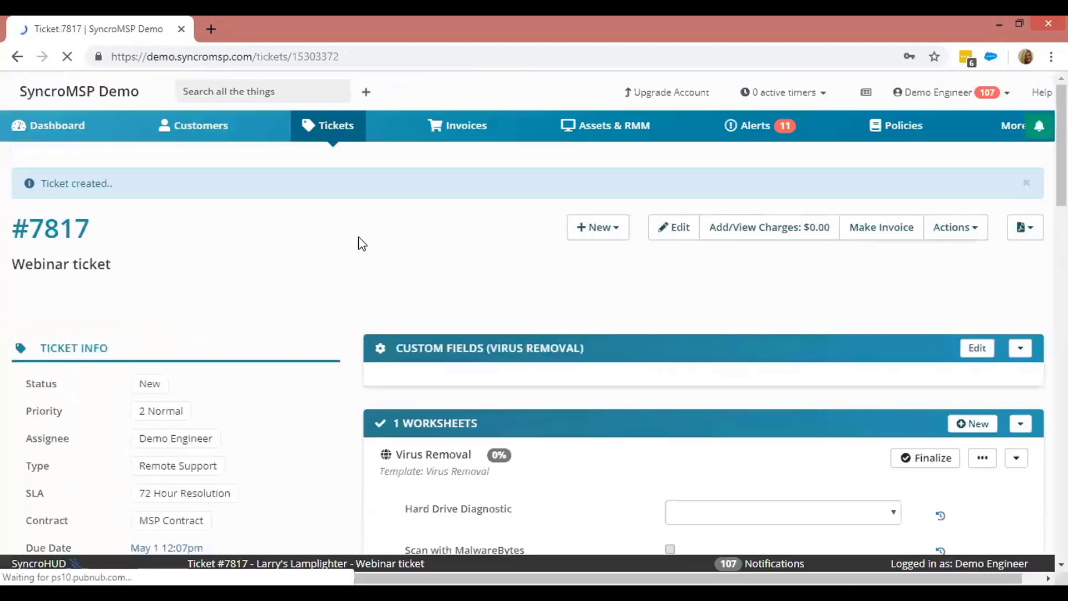
- View the available type and status options in the new ticket's info section without changing either one
scroll(210, 305, down, 3)
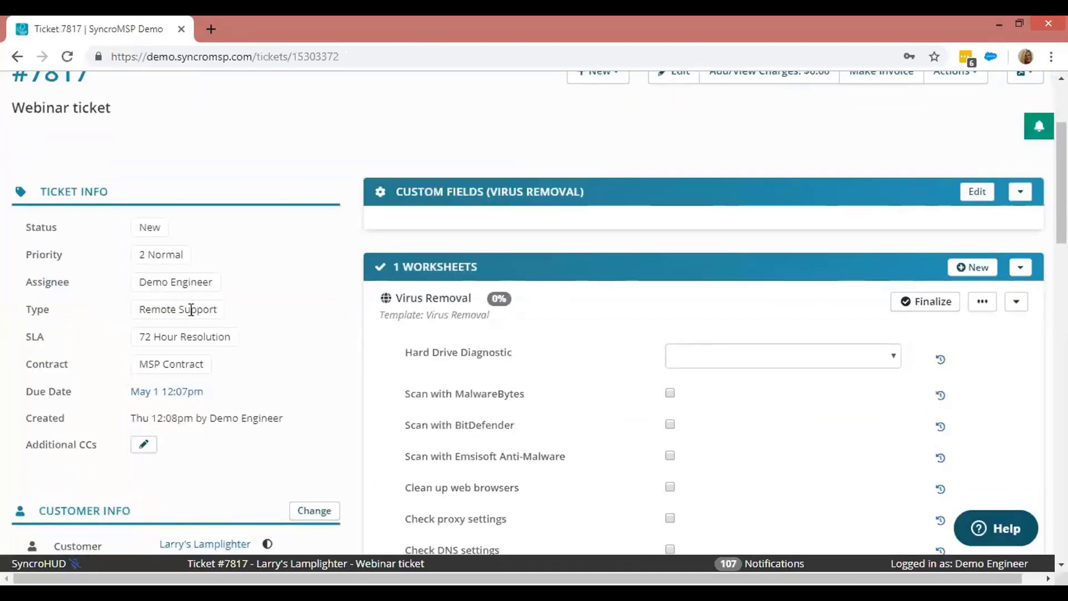
click(190, 309)
click(190, 312)
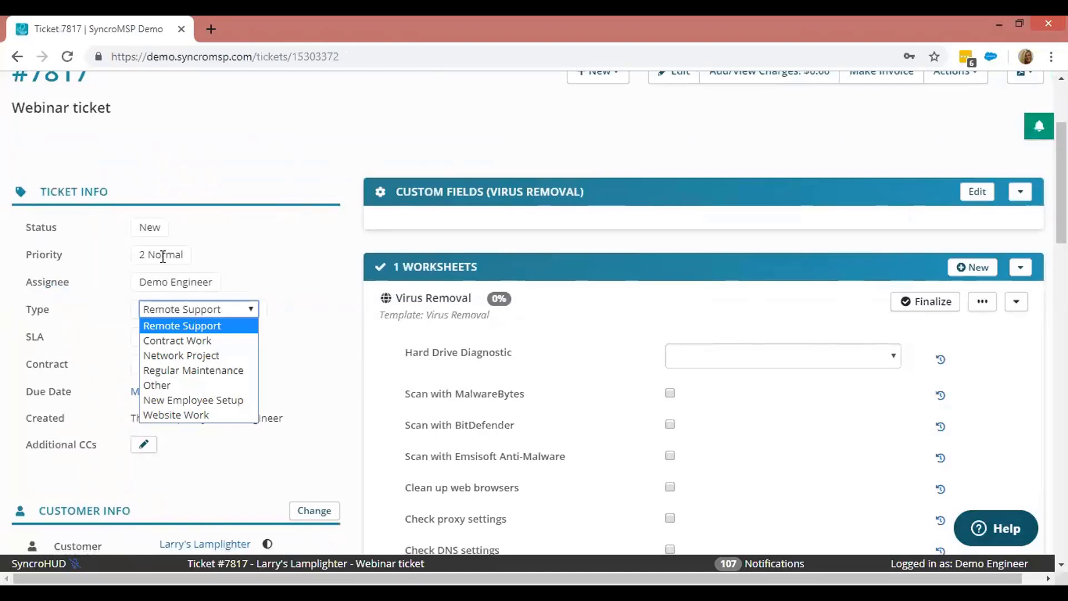
click(155, 227)
click(154, 227)
click(154, 226)
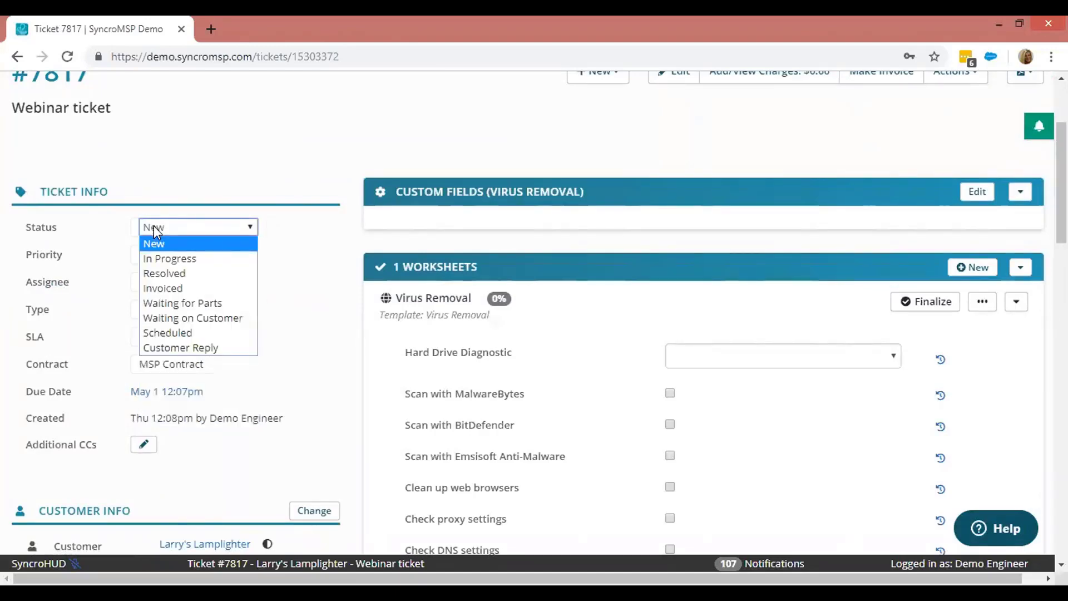
click(206, 190)
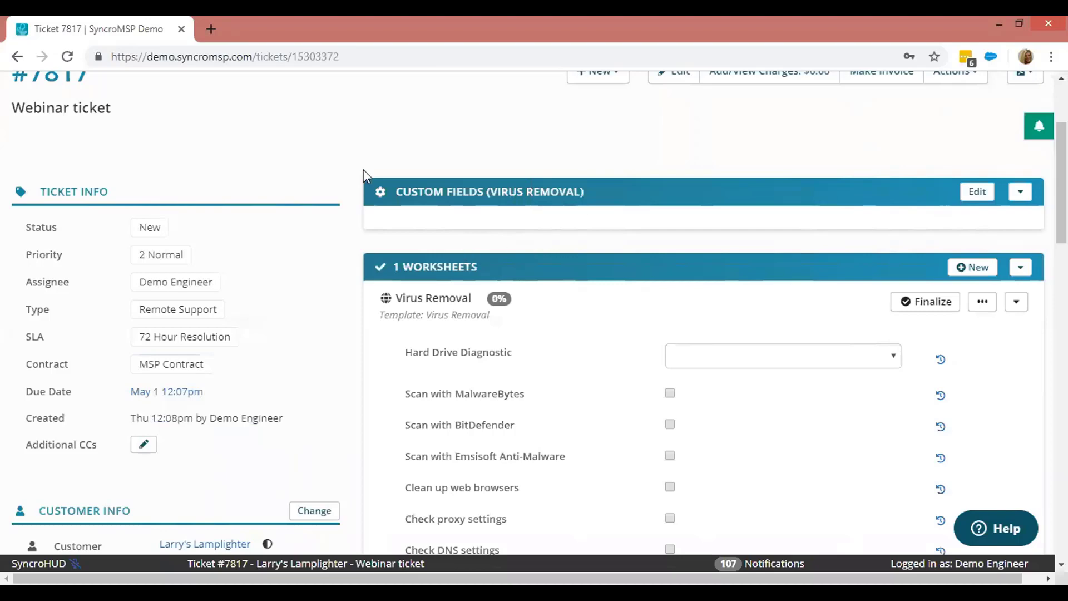
- Review the ticket page and set Hard Drive Diagnostic to pass in the Virus Removal worksheet
scroll(345, 212, up, 2)
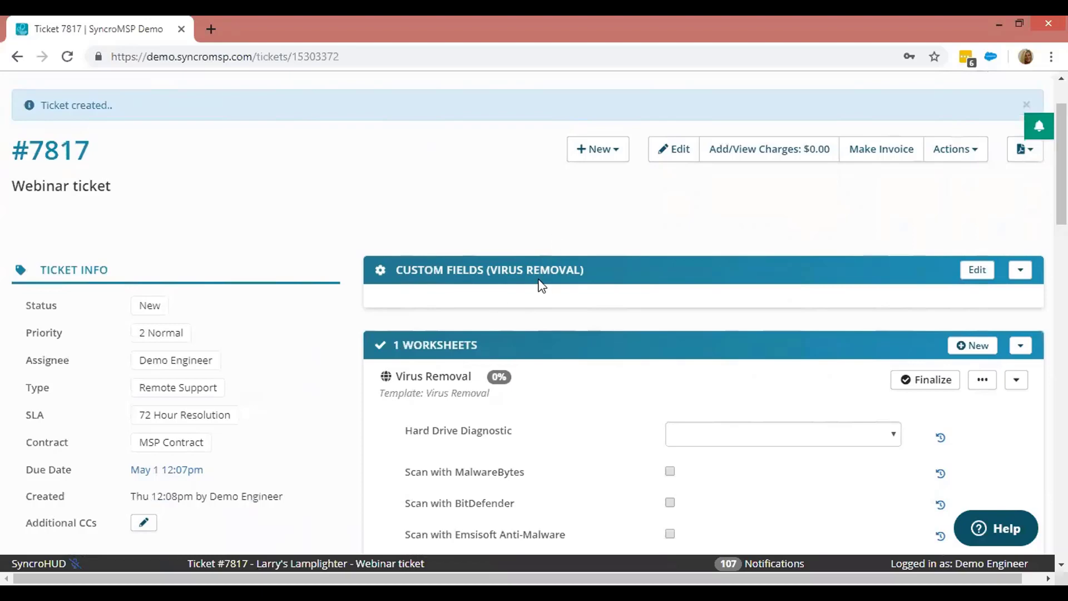
scroll(555, 267, up, 1)
scroll(557, 334, up, 2)
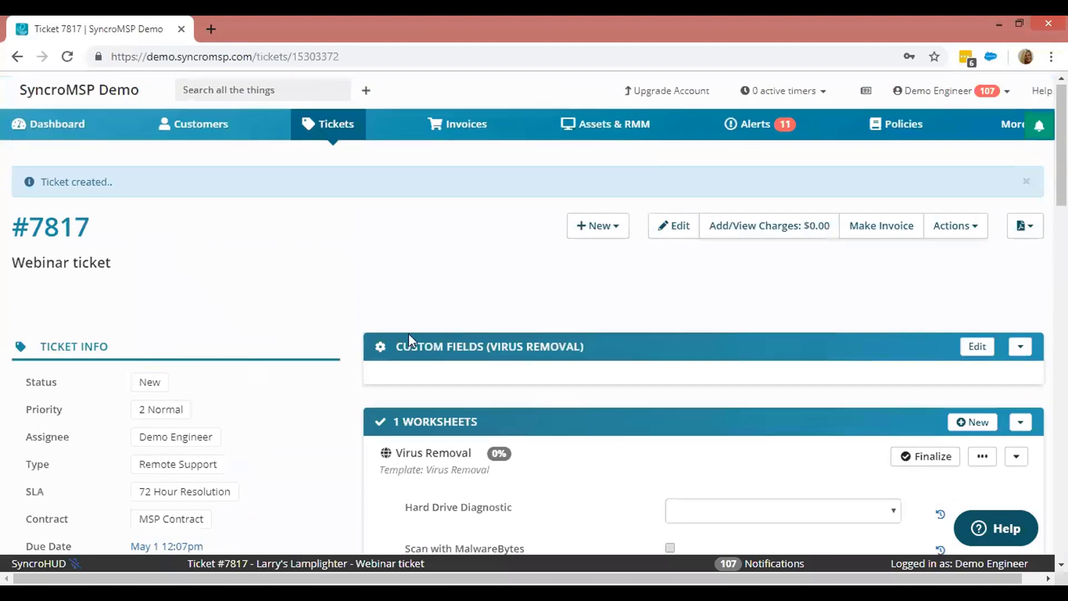
scroll(415, 368, down, 3)
scroll(502, 308, down, 1)
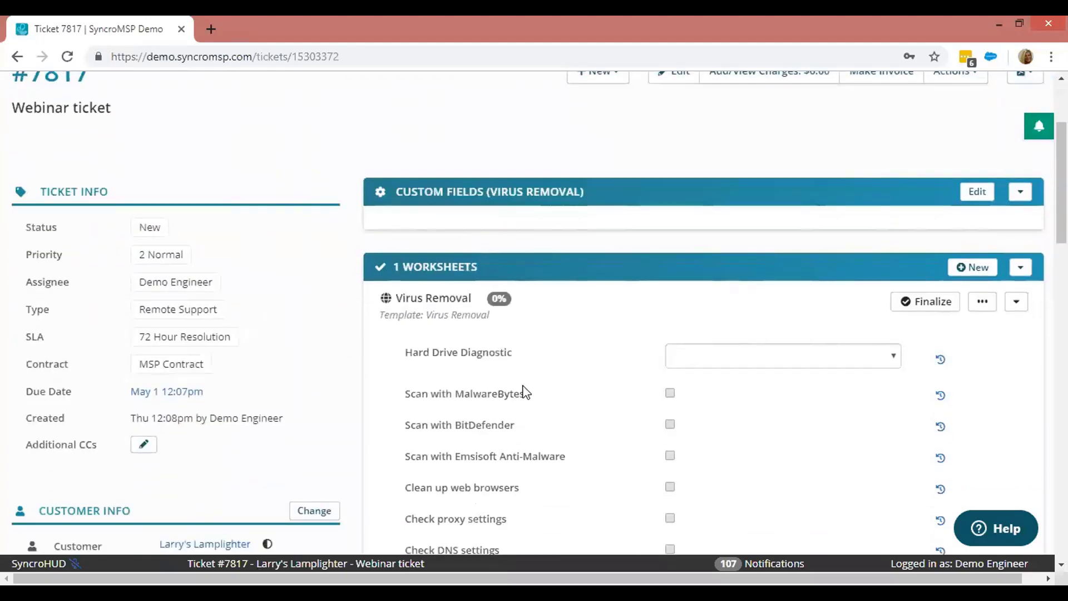
scroll(512, 384, down, 3)
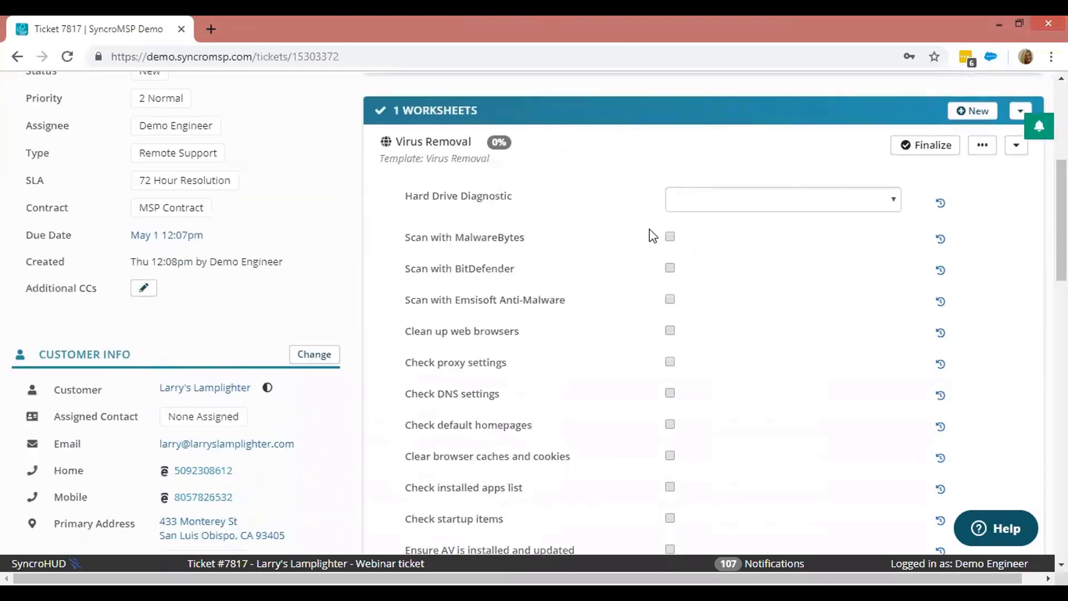
click(703, 206)
click(678, 232)
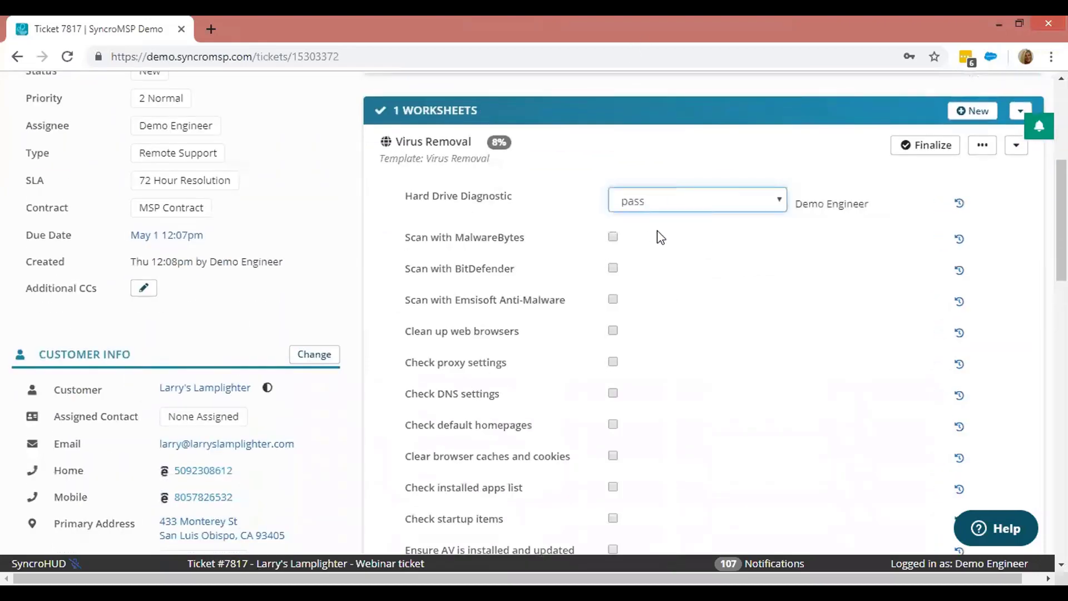
- Mark the MalwareBytes, BitDefender and Emsisoft Anti-Malware scans, web browser cleanup and proxy settings check as done in the worksheet
click(613, 238)
click(614, 269)
click(613, 300)
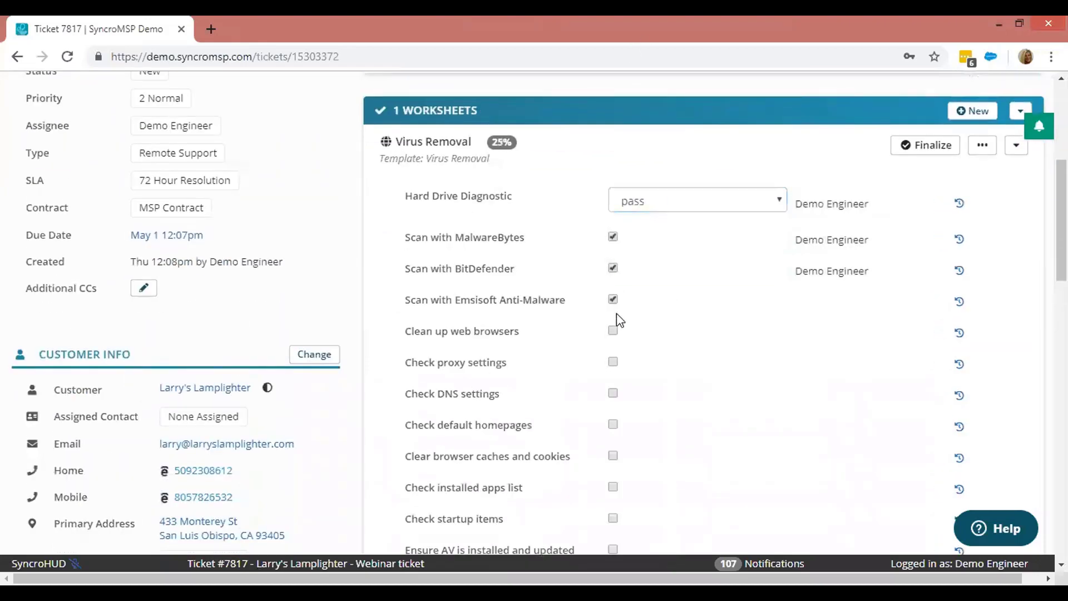
click(613, 331)
click(613, 363)
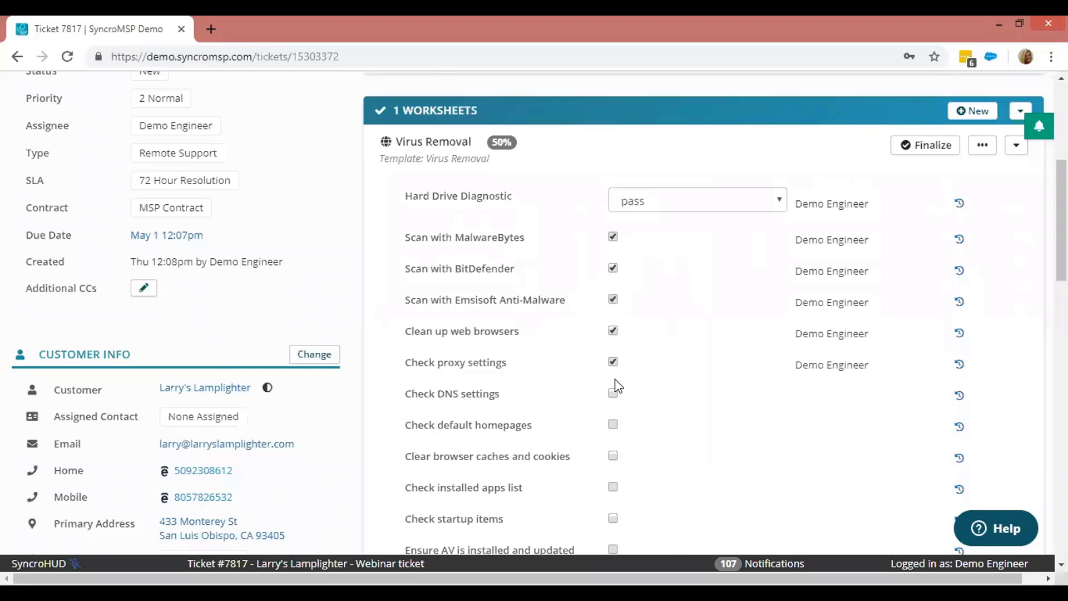
- Start the labor timer in the ticket's Labor Log at the Labor rate
scroll(708, 365, down, 5)
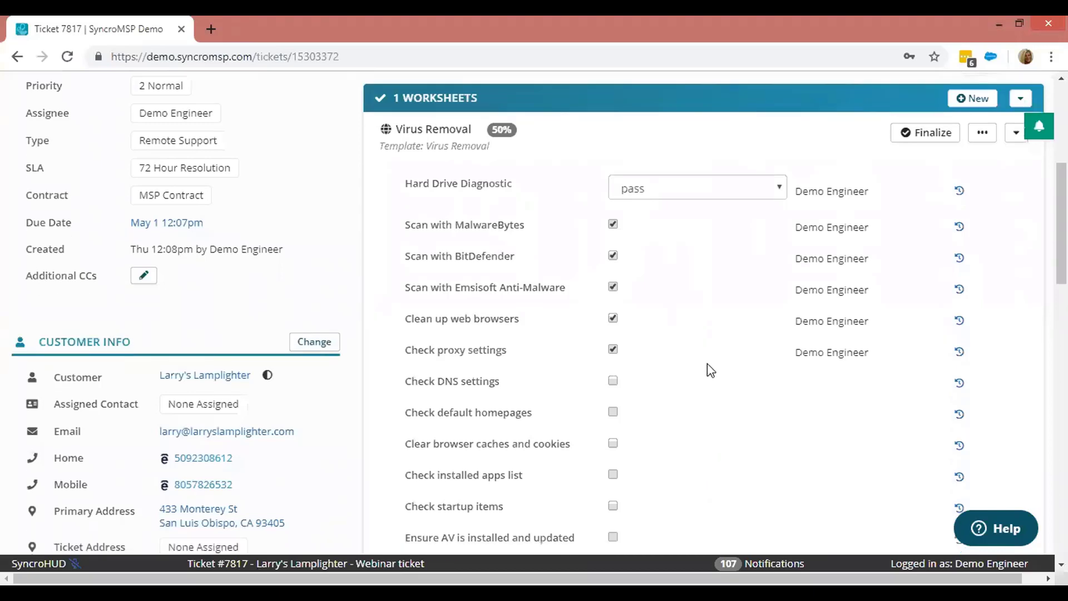
scroll(759, 188, down, 1)
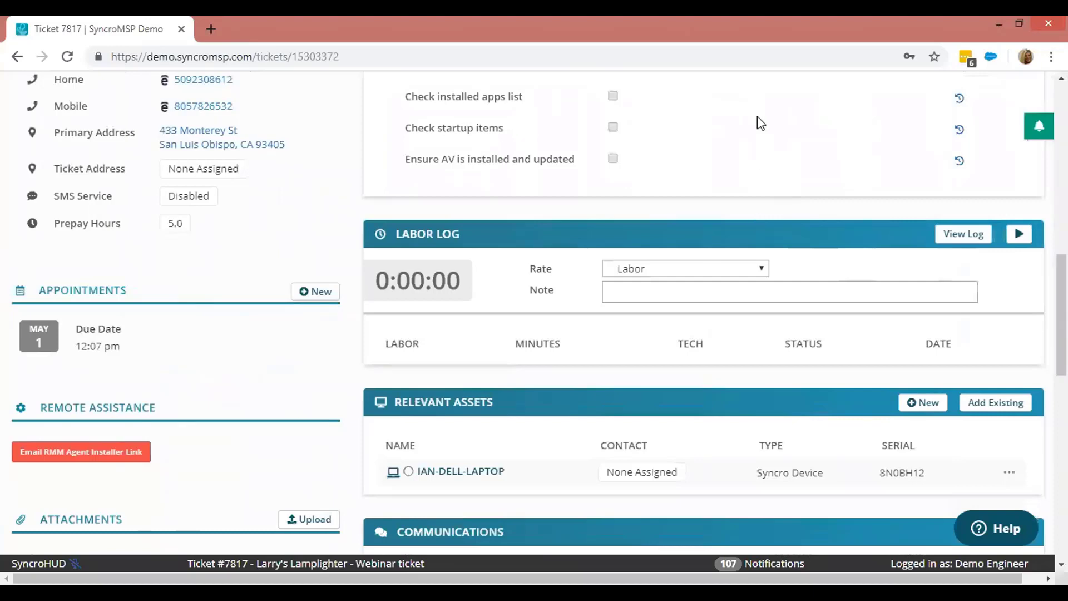
click(1020, 234)
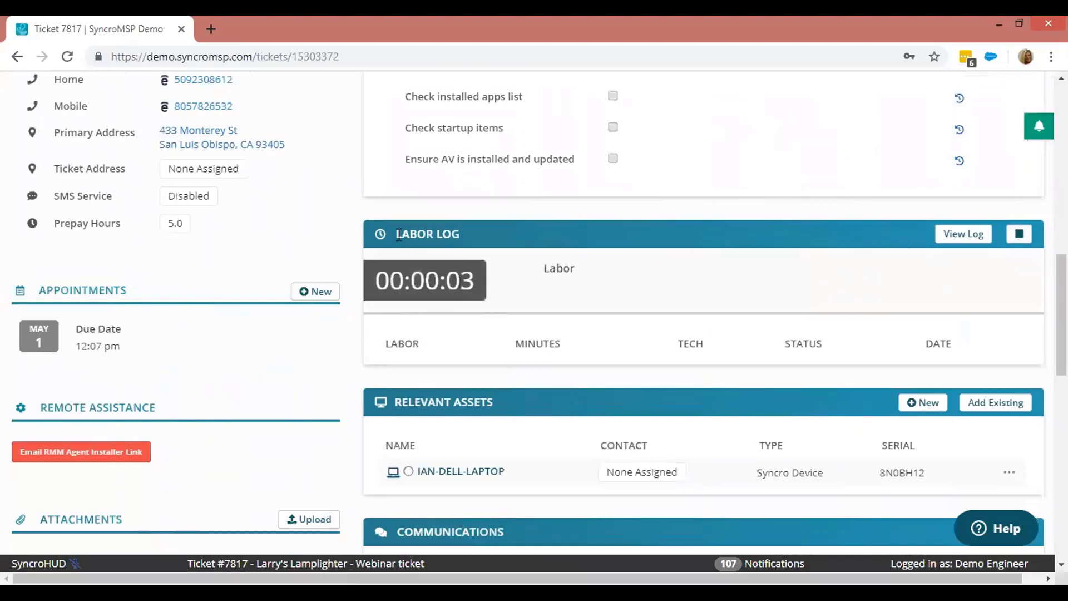
- Check the list of active timers for the running timer on the webinar ticket, then dismiss it
scroll(1061, 311, up, 1)
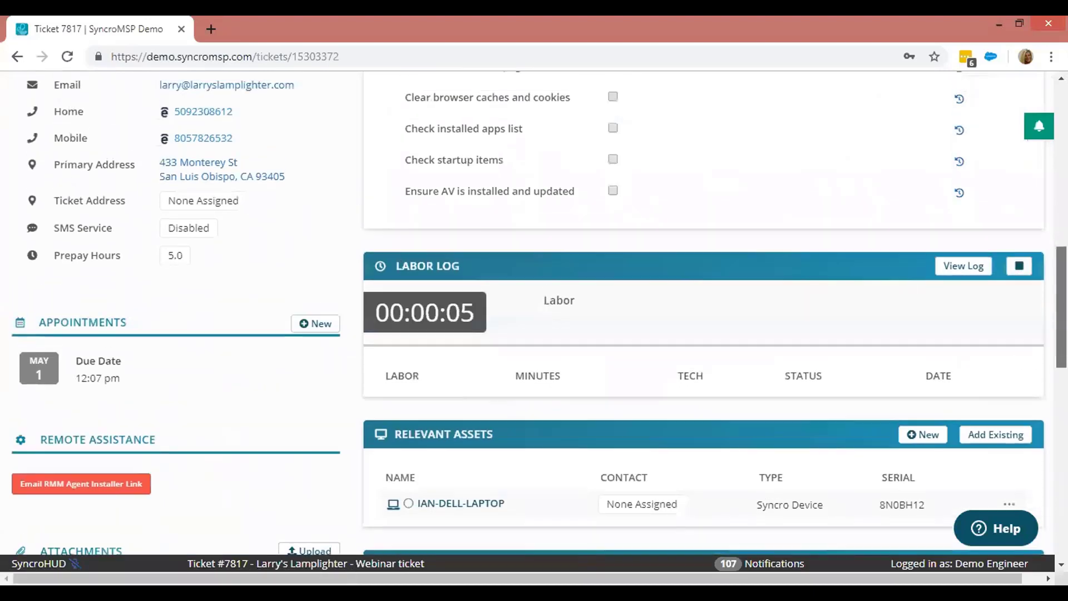
scroll(1061, 312, up, 12)
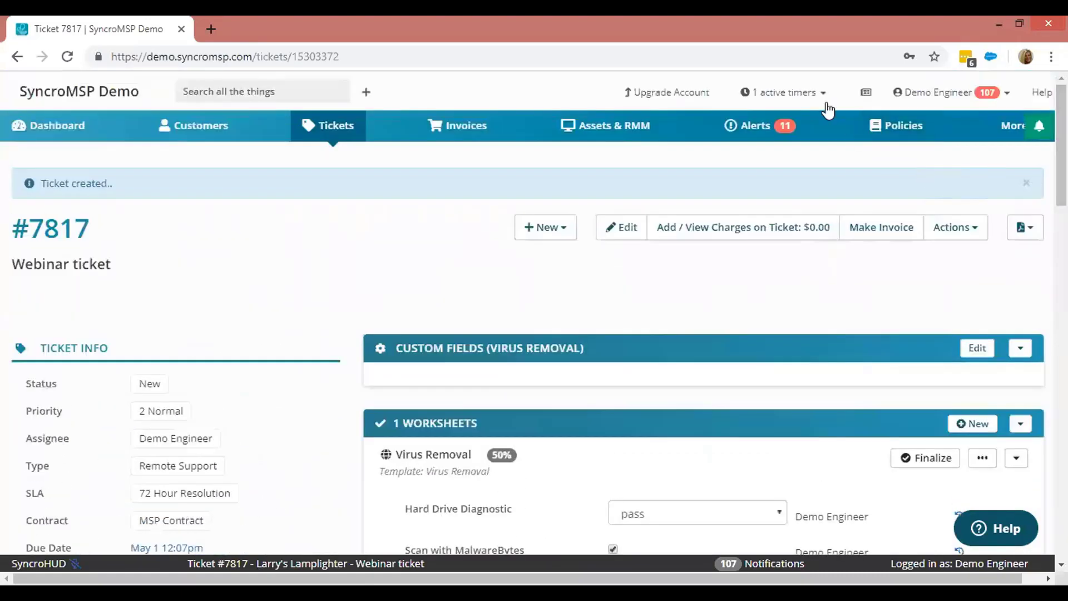
click(793, 93)
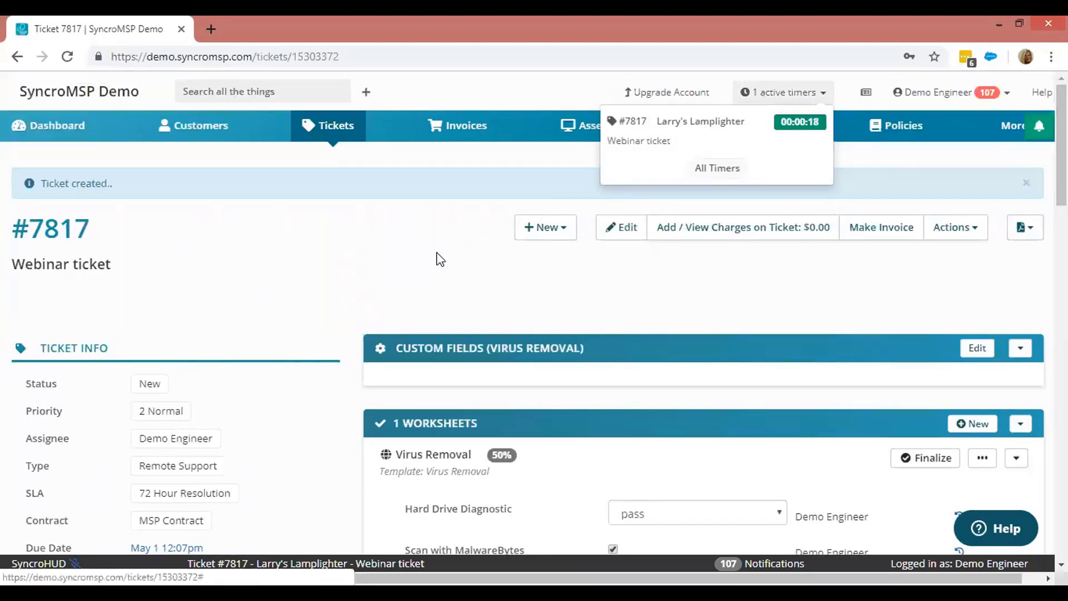
click(385, 271)
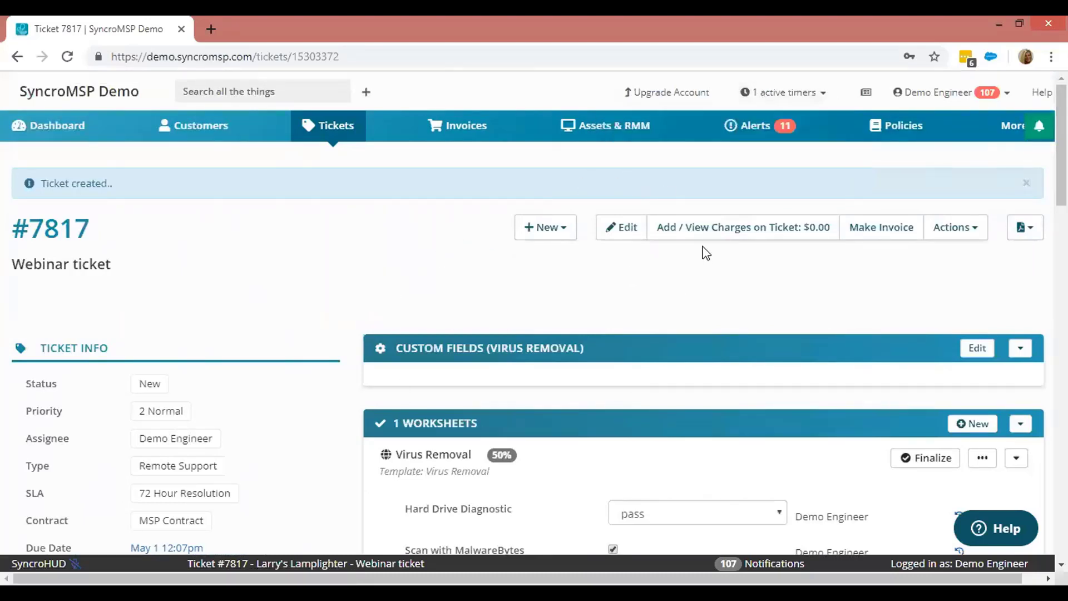
- Stop the running labor timer in the ticket's Labor Log
scroll(934, 346, down, 5)
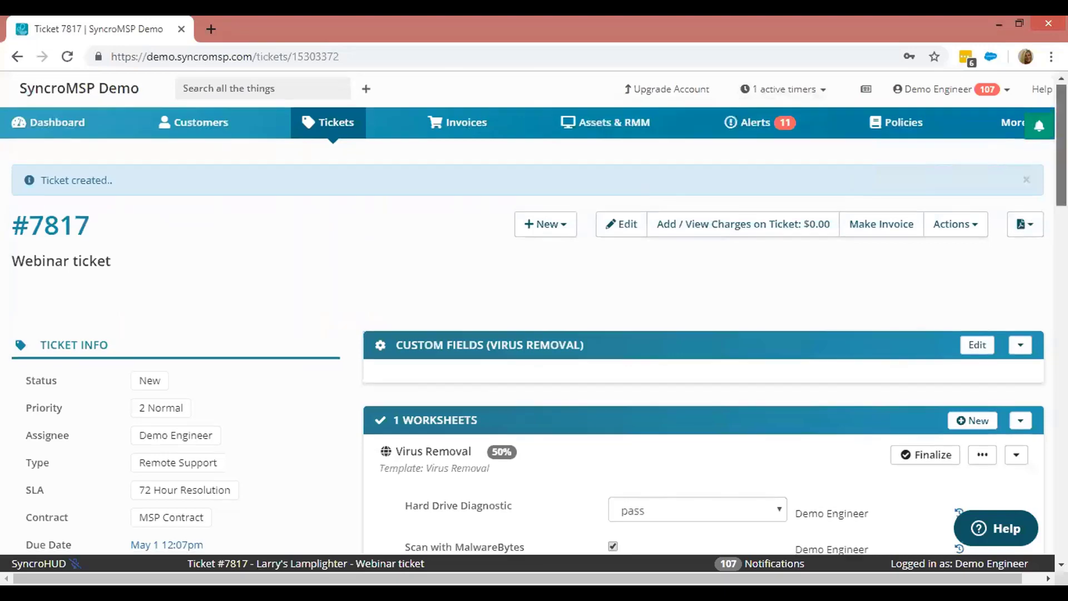
scroll(994, 195, down, 10)
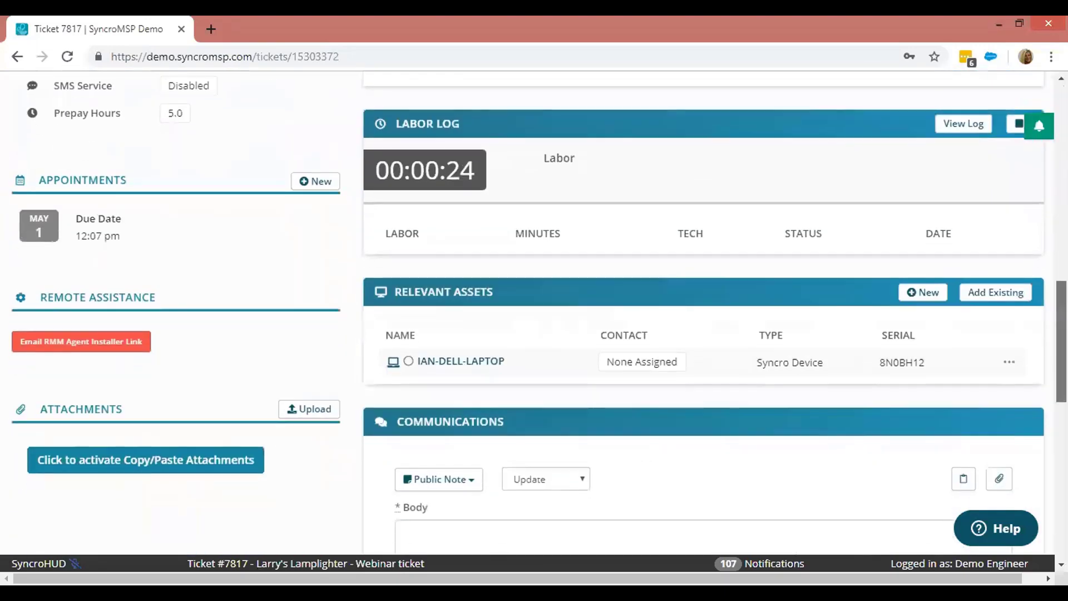
click(1017, 124)
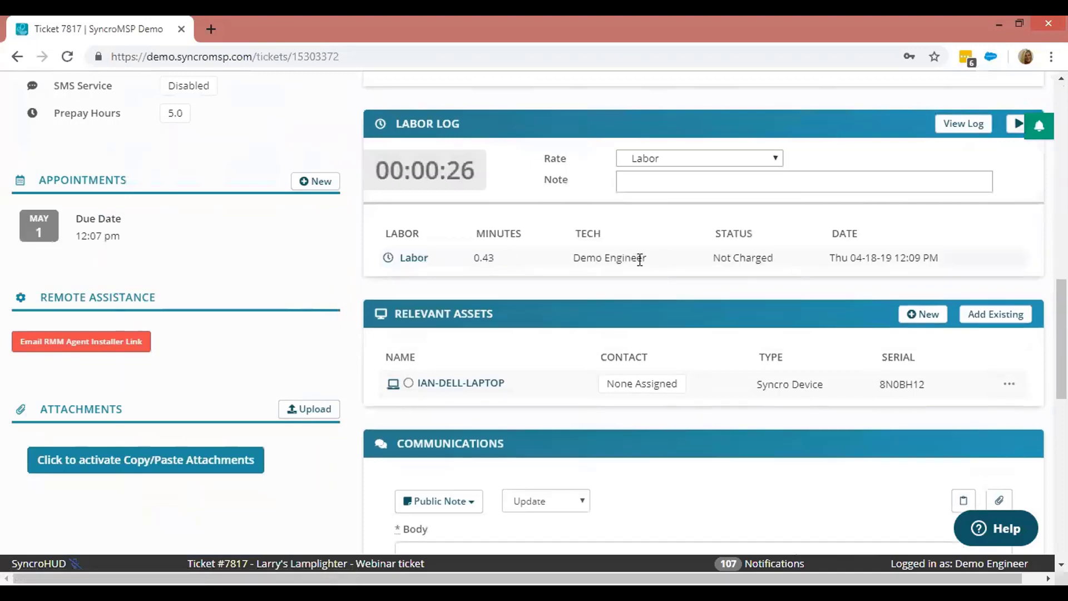
- Add a Labor entry noted "Notes" to the ticket timer log and charge the time of the 12:09 PM entry
click(957, 125)
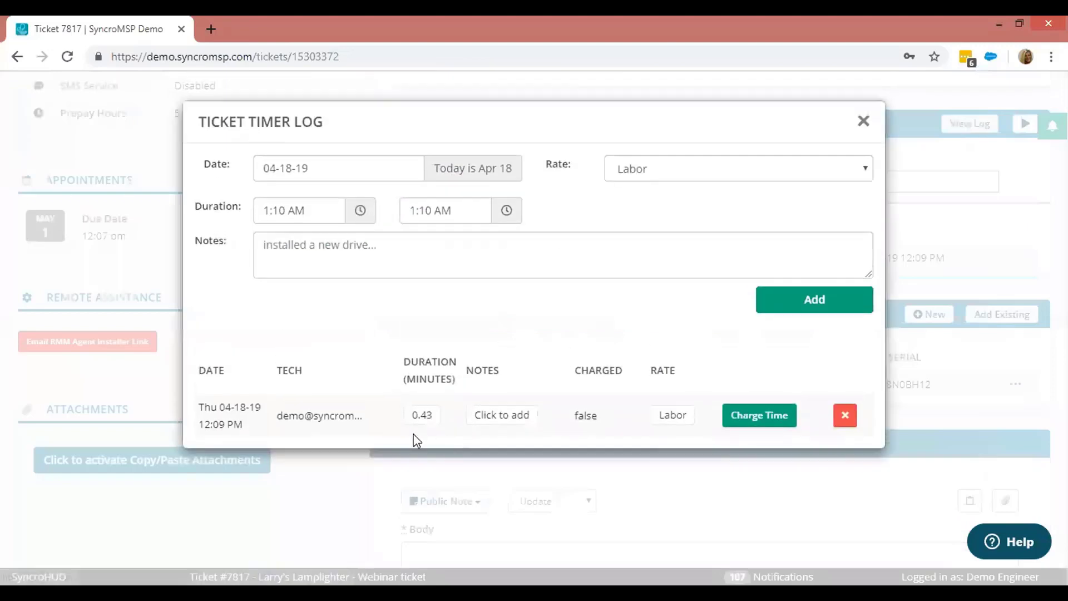
click(332, 247)
text(Notes)
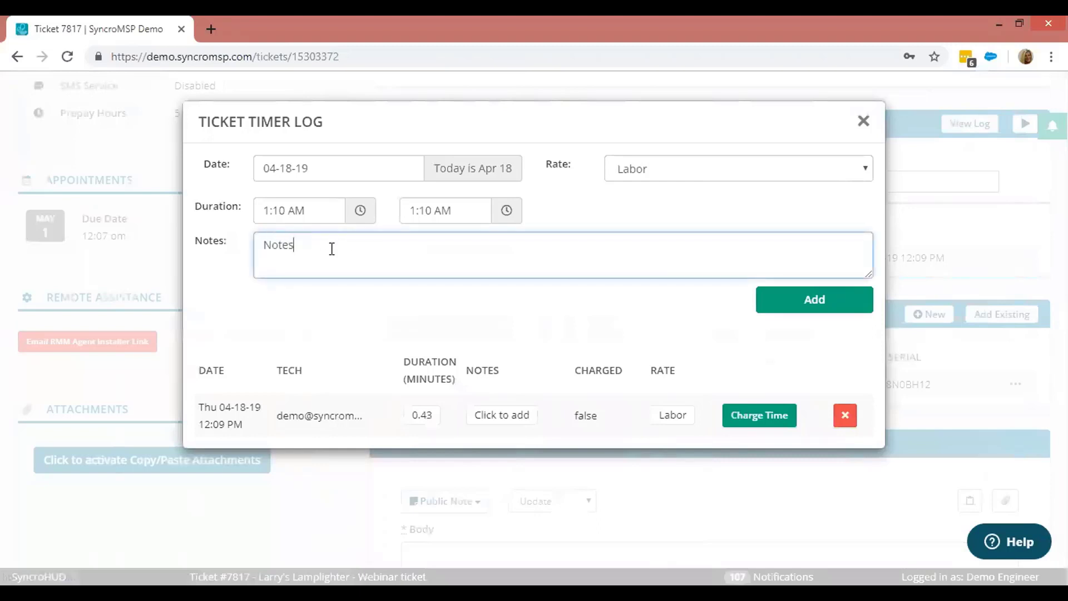
click(797, 306)
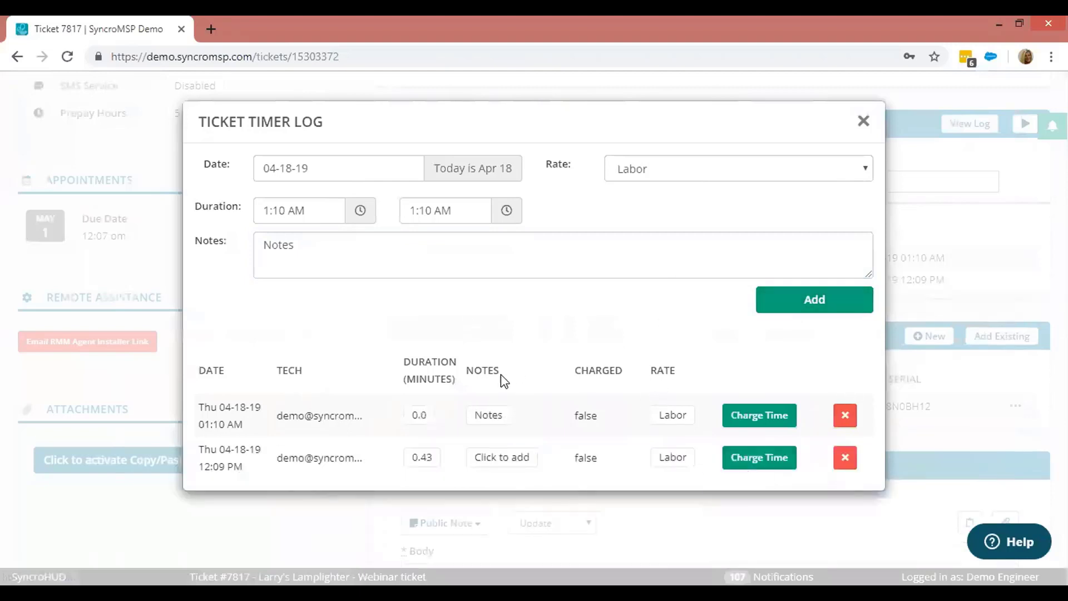
click(770, 462)
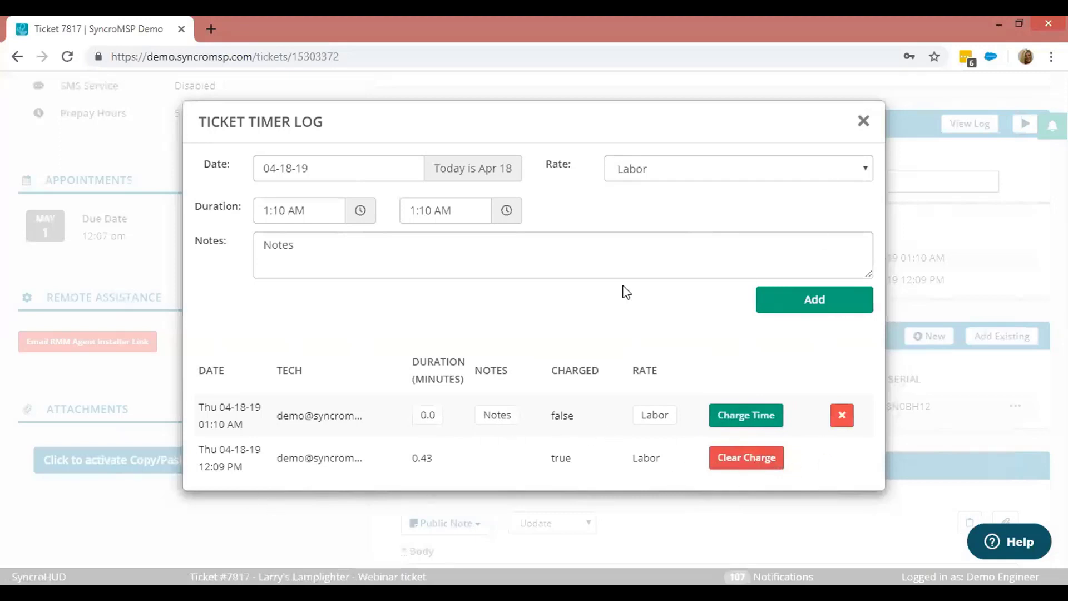
click(860, 119)
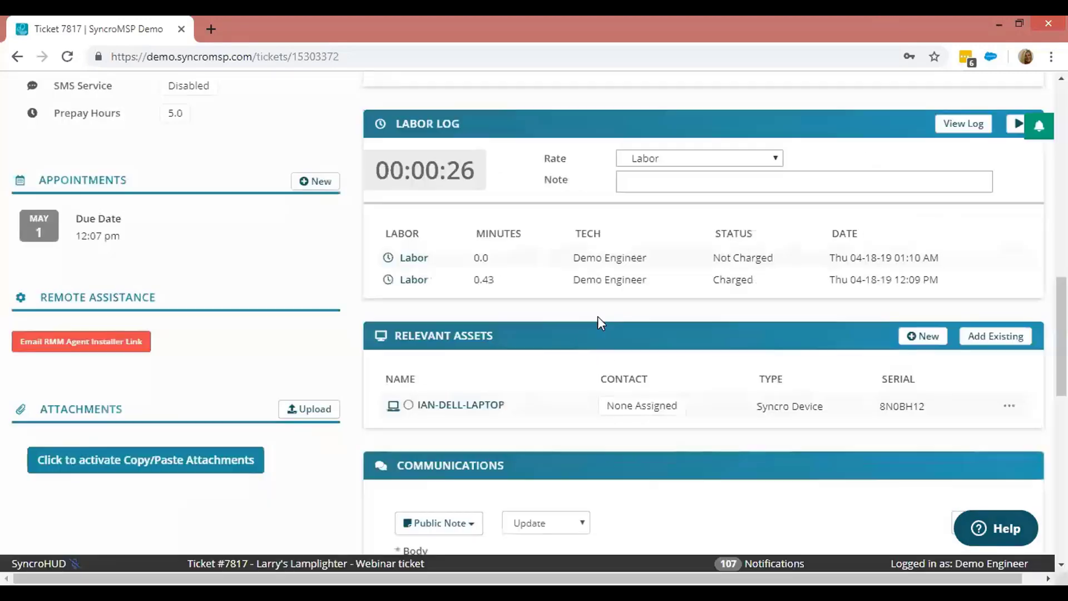
- Write "Hello" as the message body in the ticket's Communications section
scroll(612, 278, down, 2)
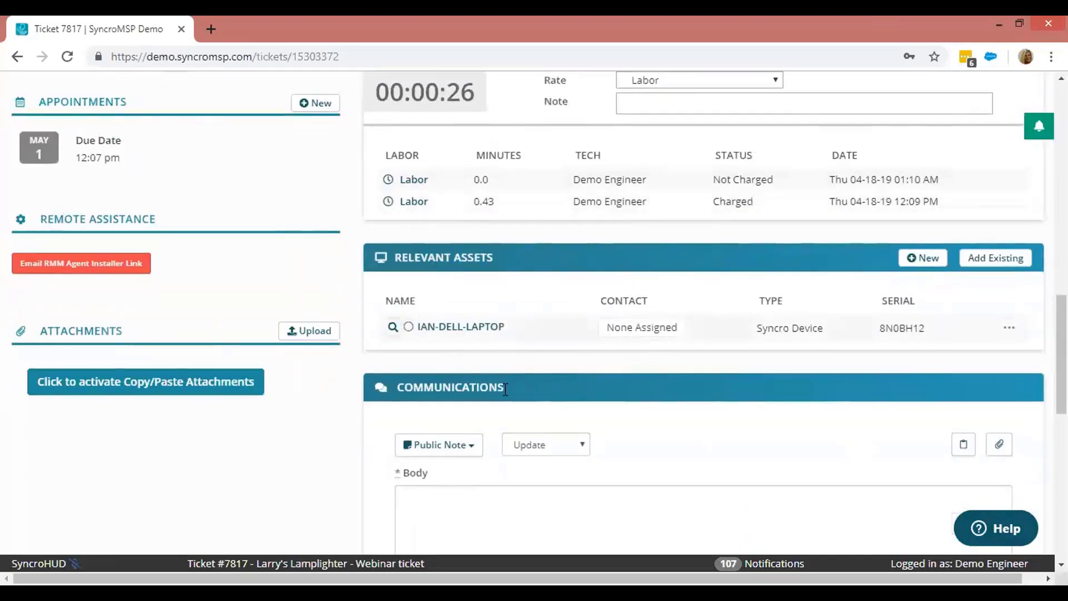
scroll(448, 233, down, 2)
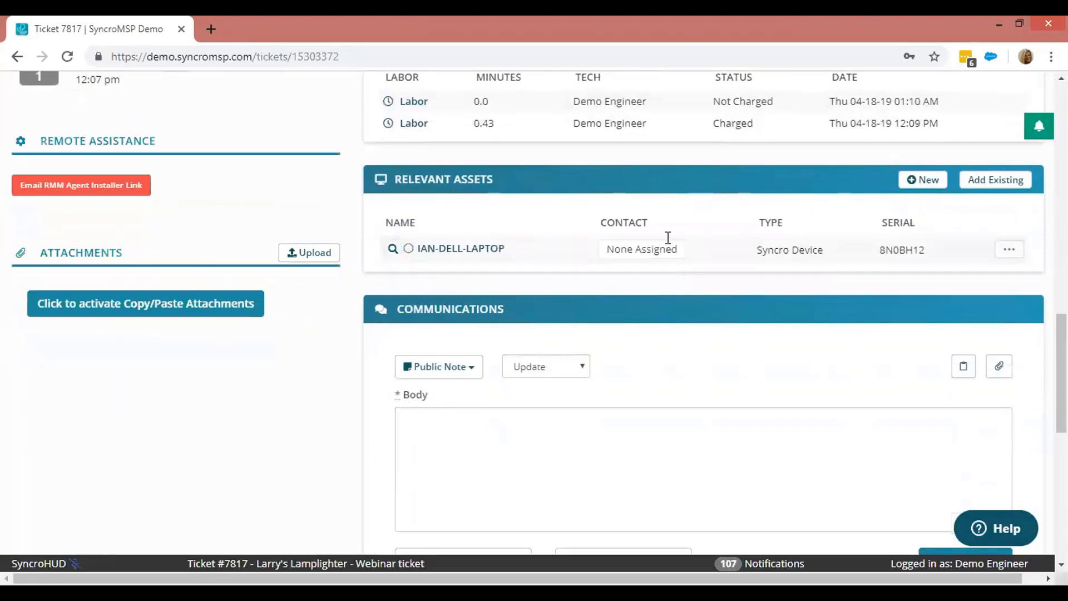
scroll(709, 284, down, 4)
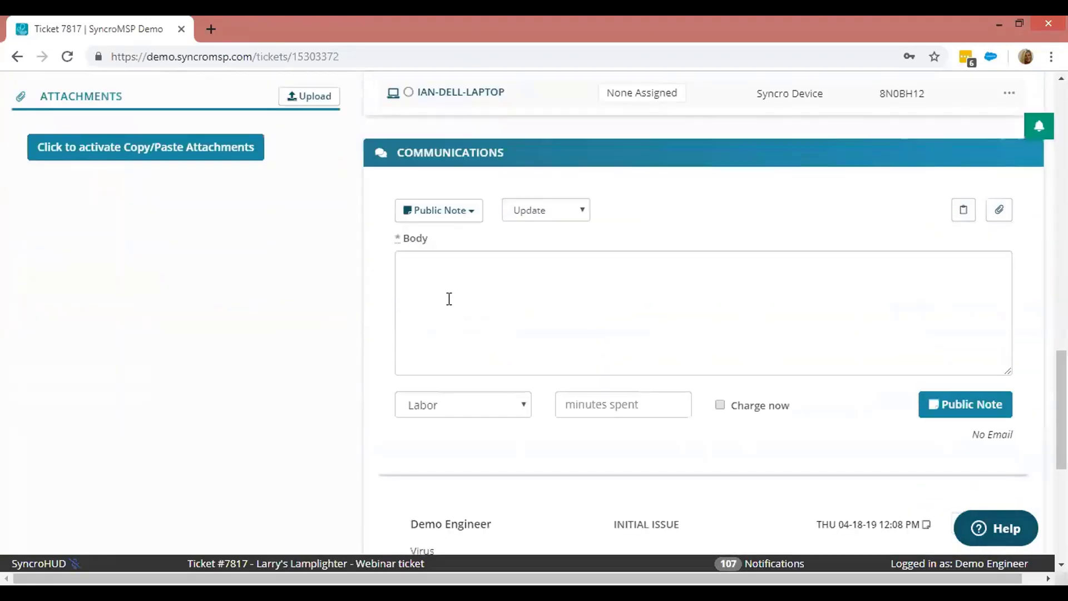
click(449, 299)
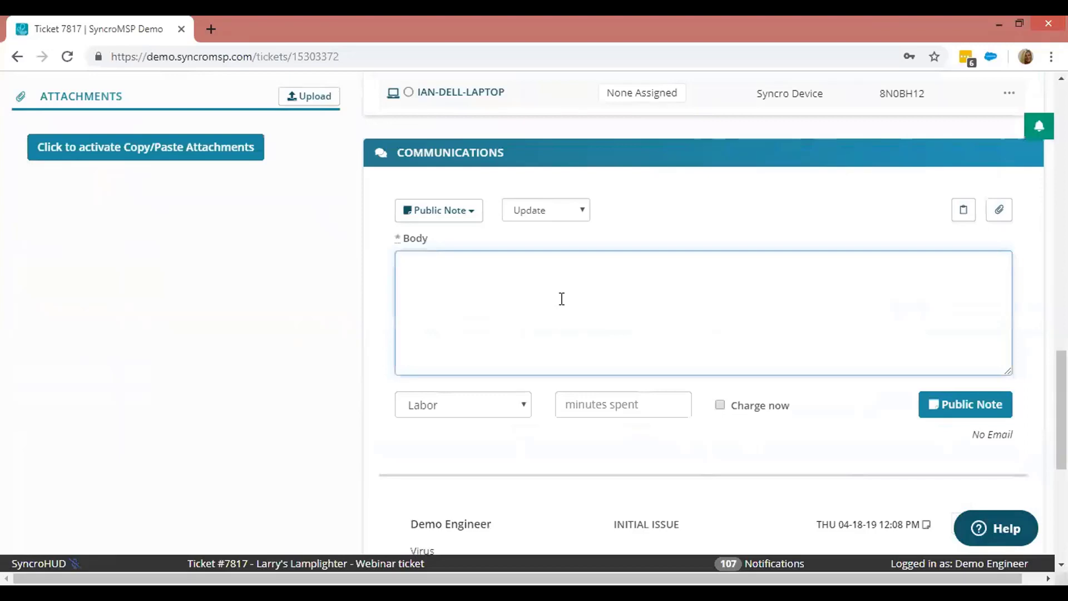
text(Hello)
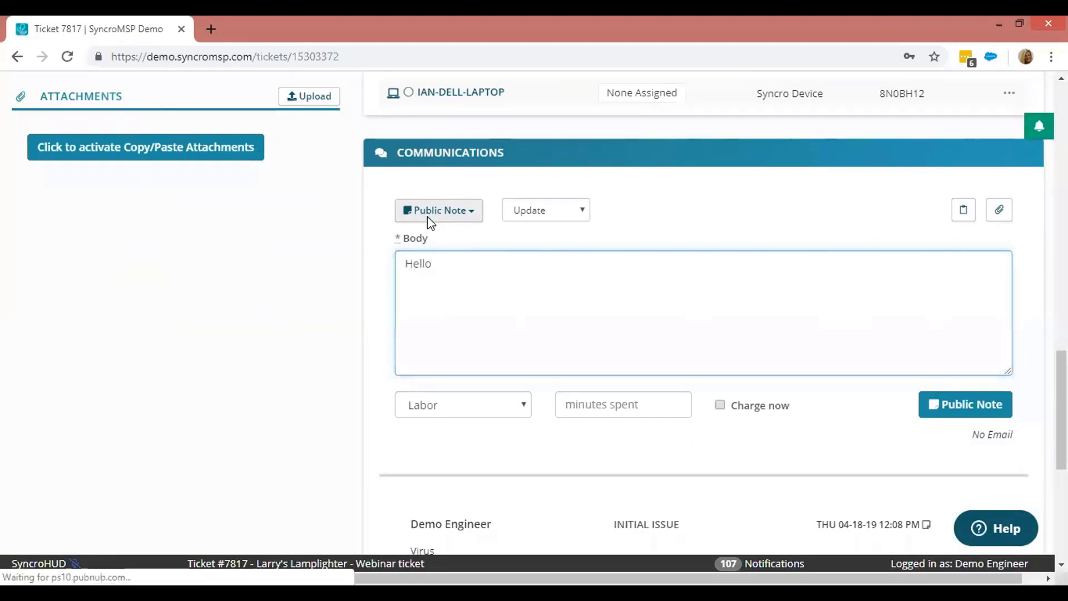
- View the available communication categories and change the message from a public note to a Private Note
click(429, 221)
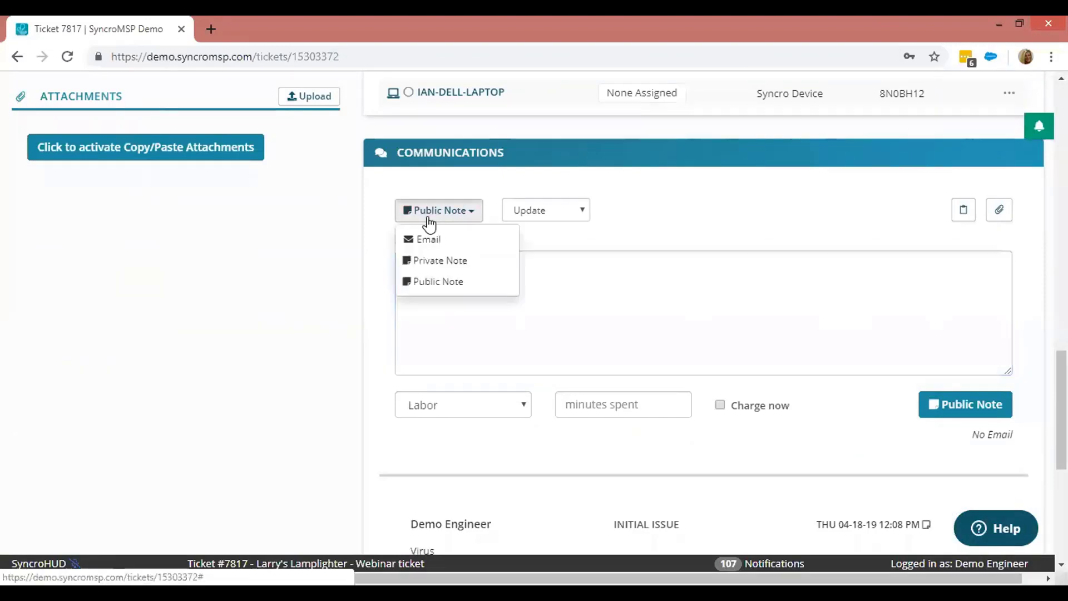
click(551, 217)
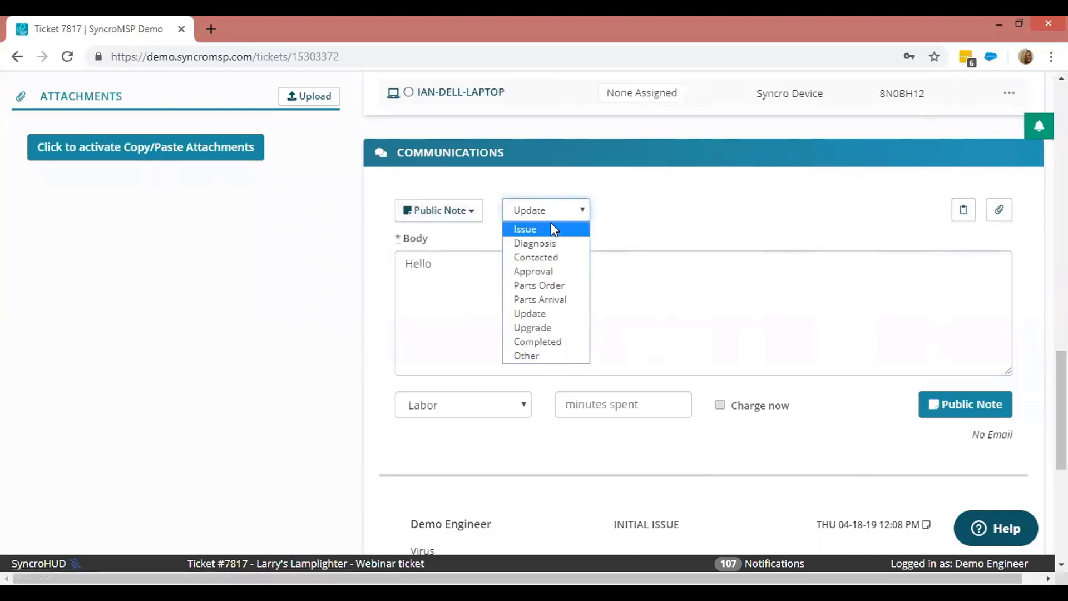
click(456, 210)
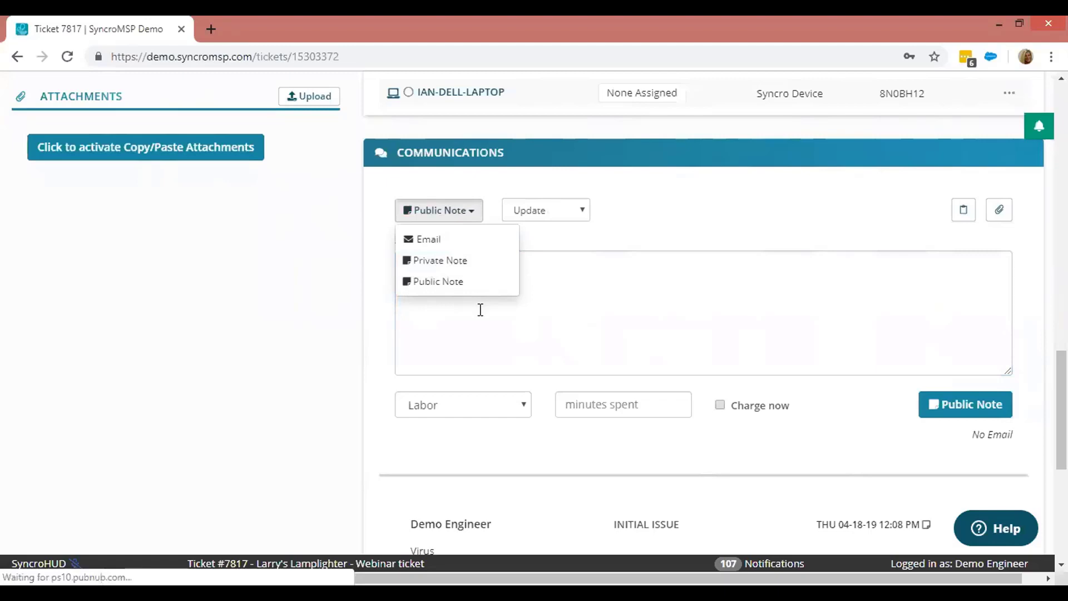
click(451, 269)
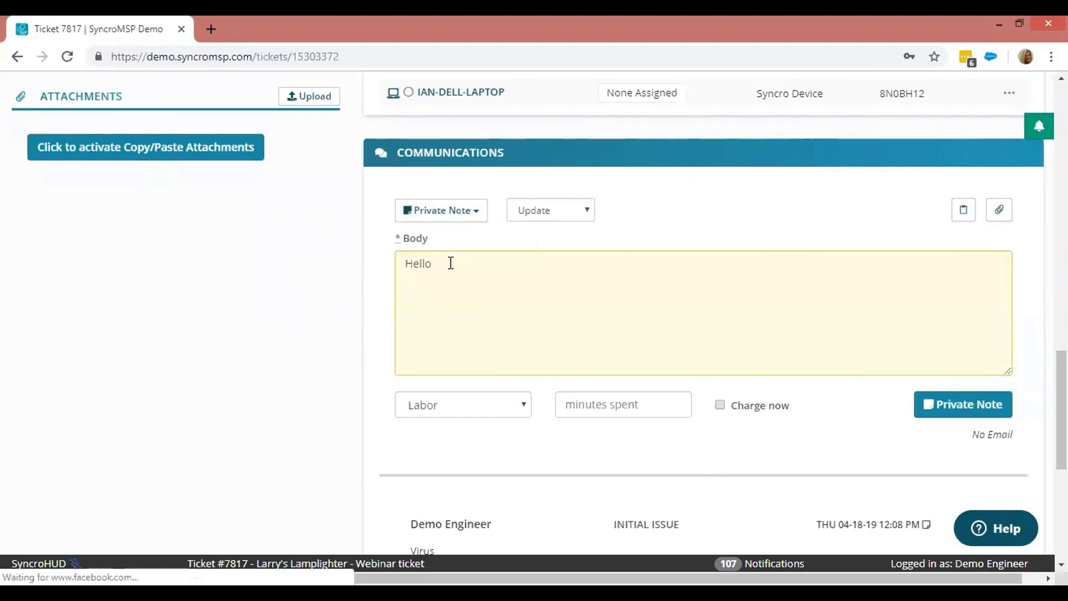
- Log 60 minutes of Labor with the private note, charged immediately, and post the note to the ticket
scroll(559, 309, down, 2)
click(573, 325)
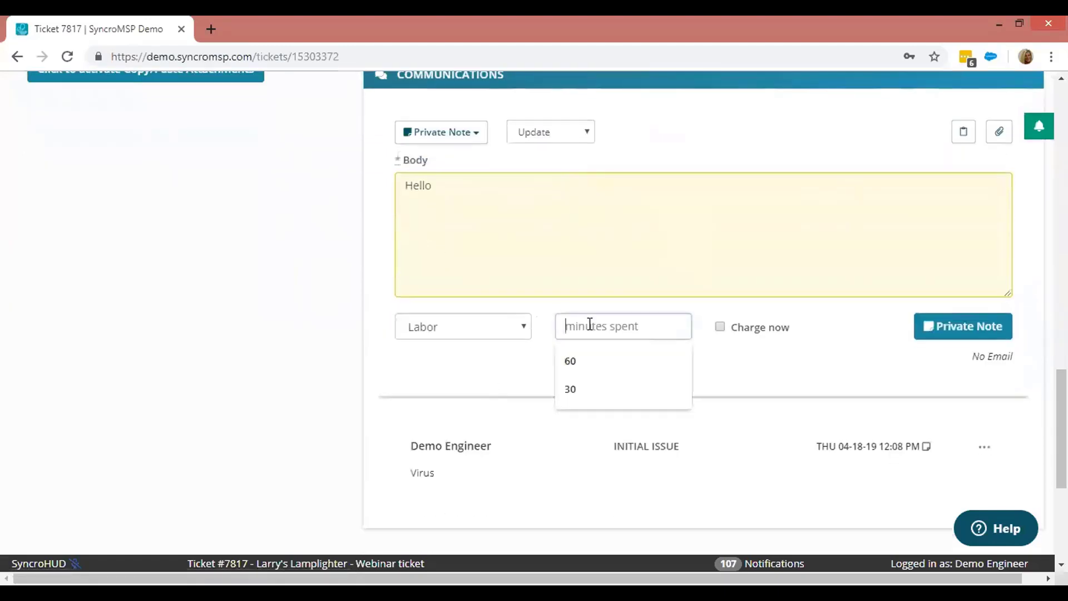
text(60)
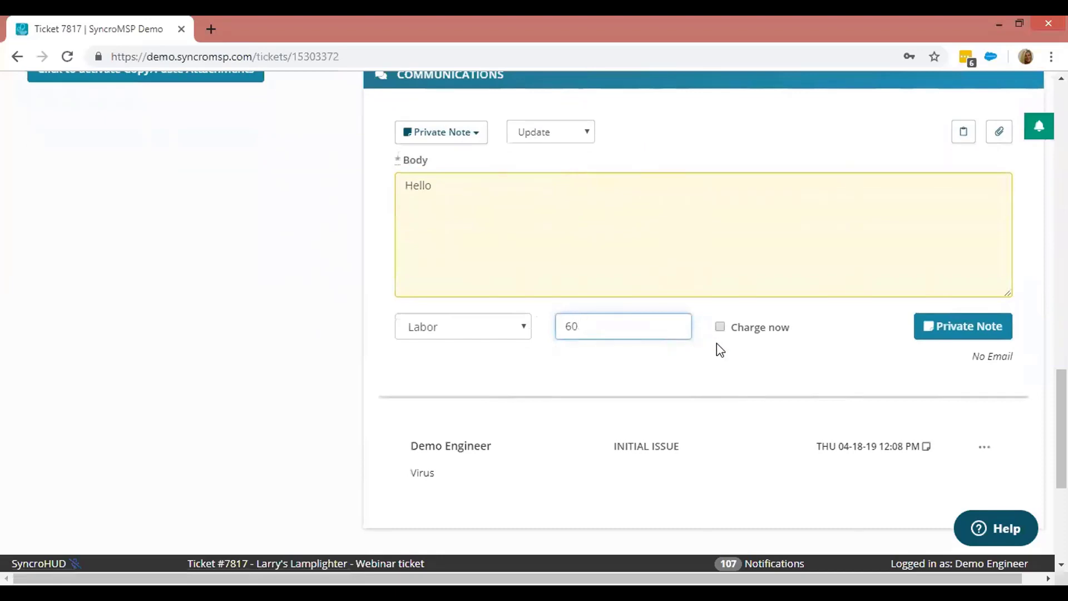
click(722, 329)
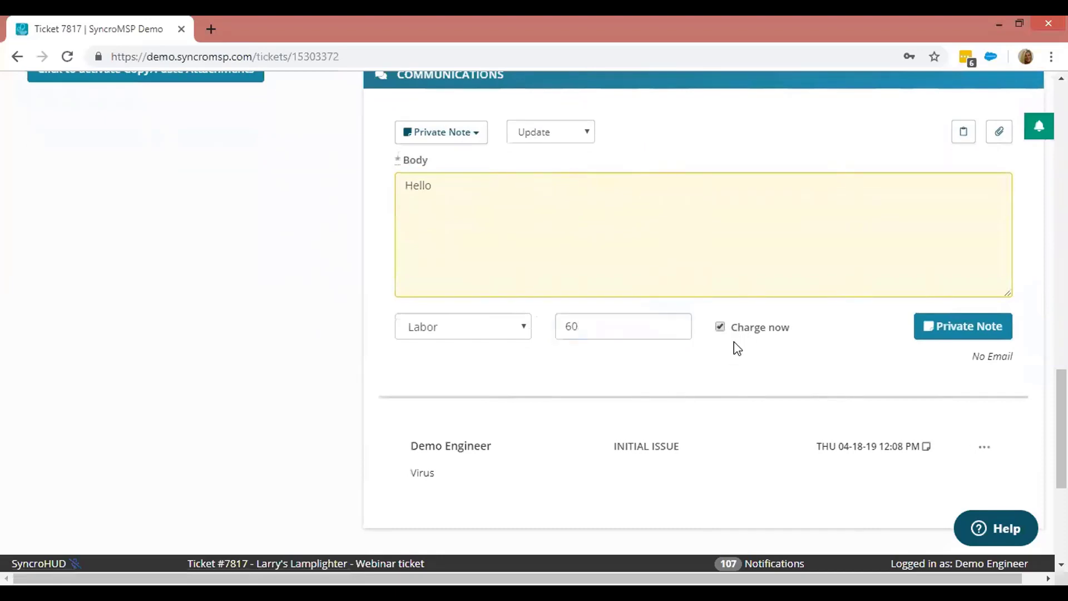
click(721, 328)
click(947, 333)
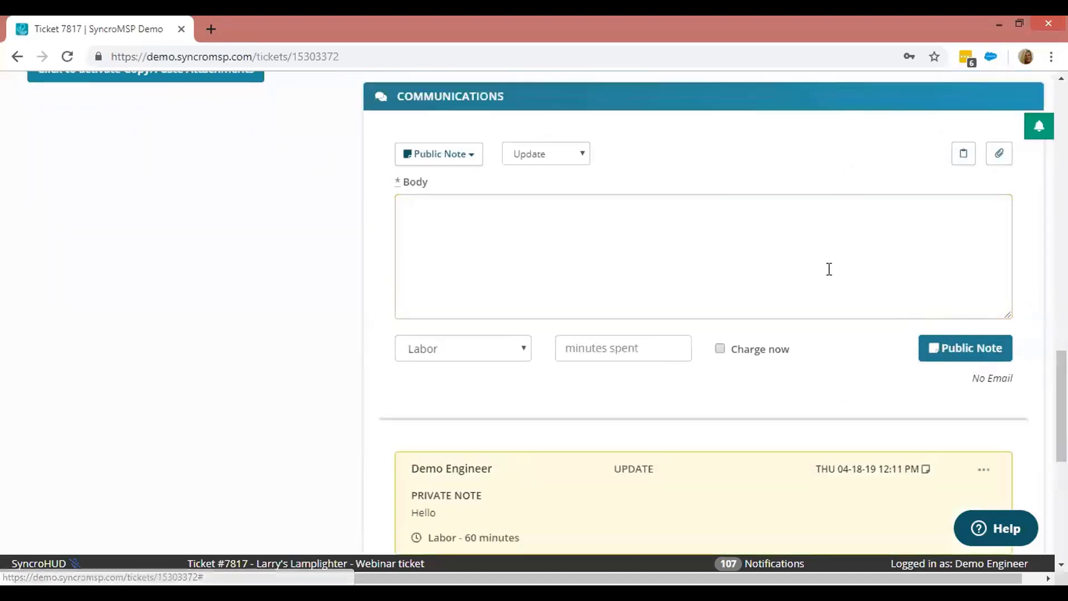
- Review the posted private note, then open the ticket's charges to view its line items
scroll(830, 267, down, 2)
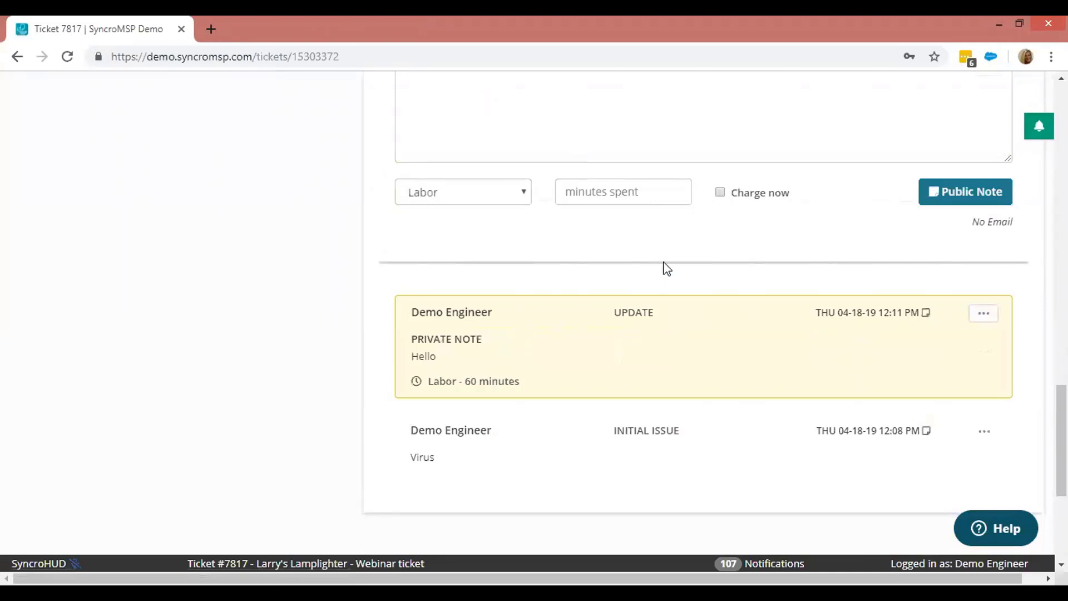
scroll(1062, 434, up, 1)
scroll(704, 311, up, 7)
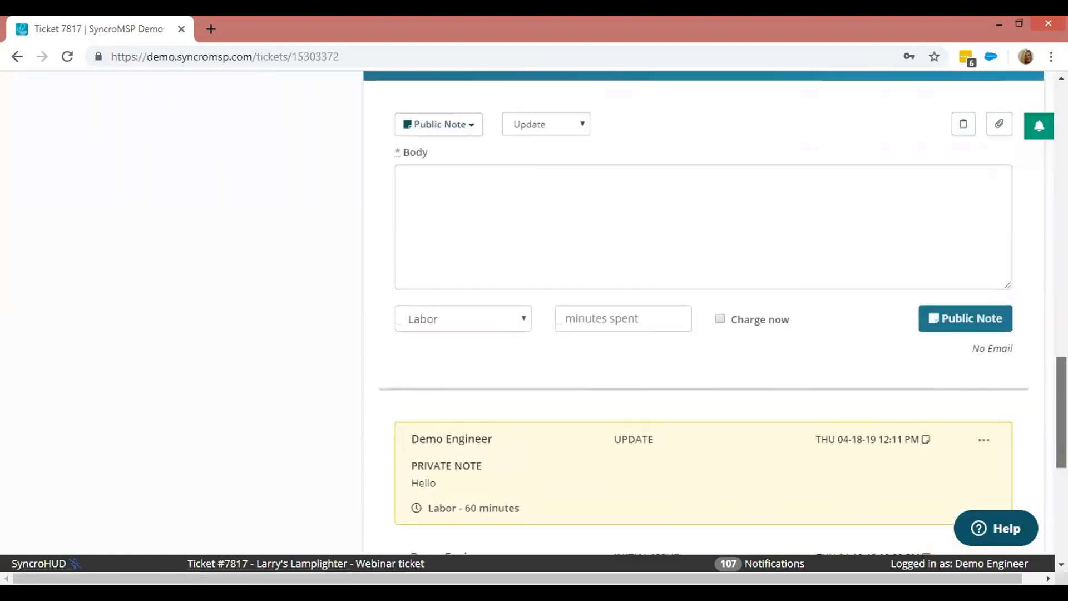
scroll(714, 230, up, 10)
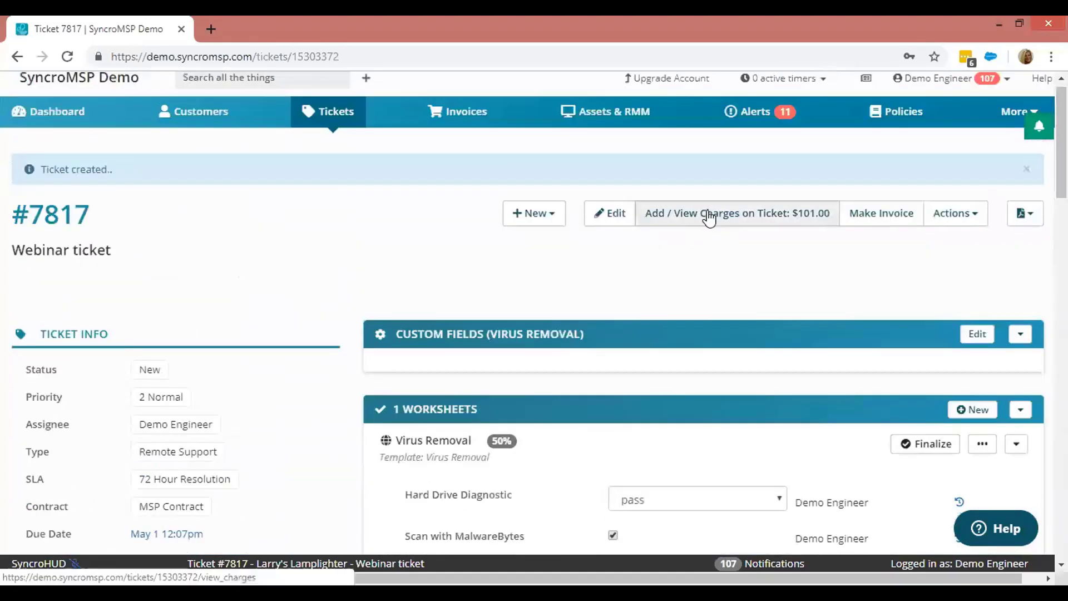
click(709, 214)
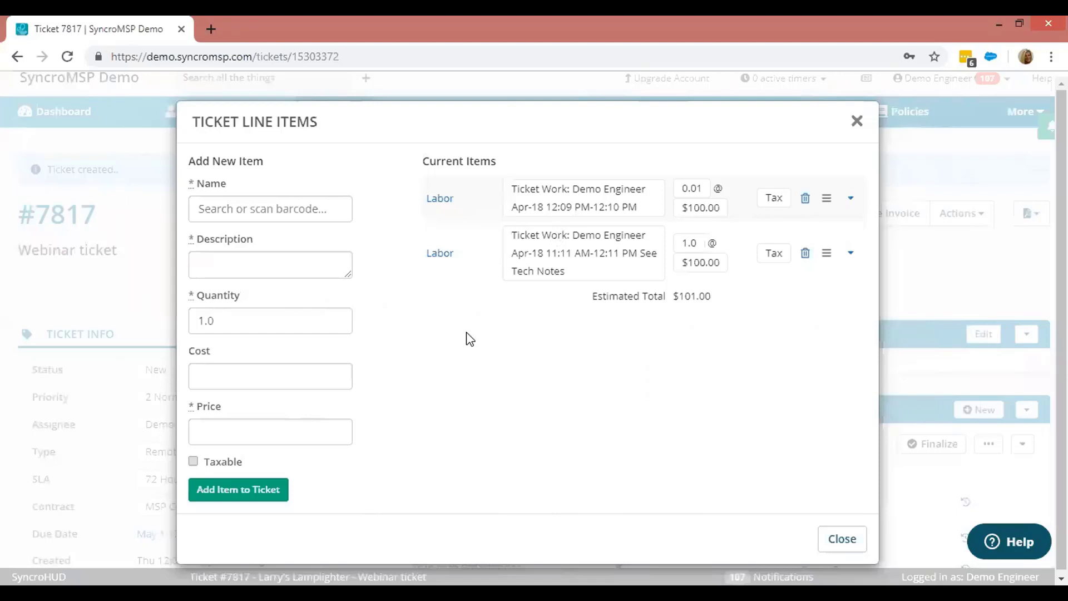
- Add one taxable Dell Latitude E7470 at a price of 1000 to the ticket's line items and check its stock notice
click(305, 215)
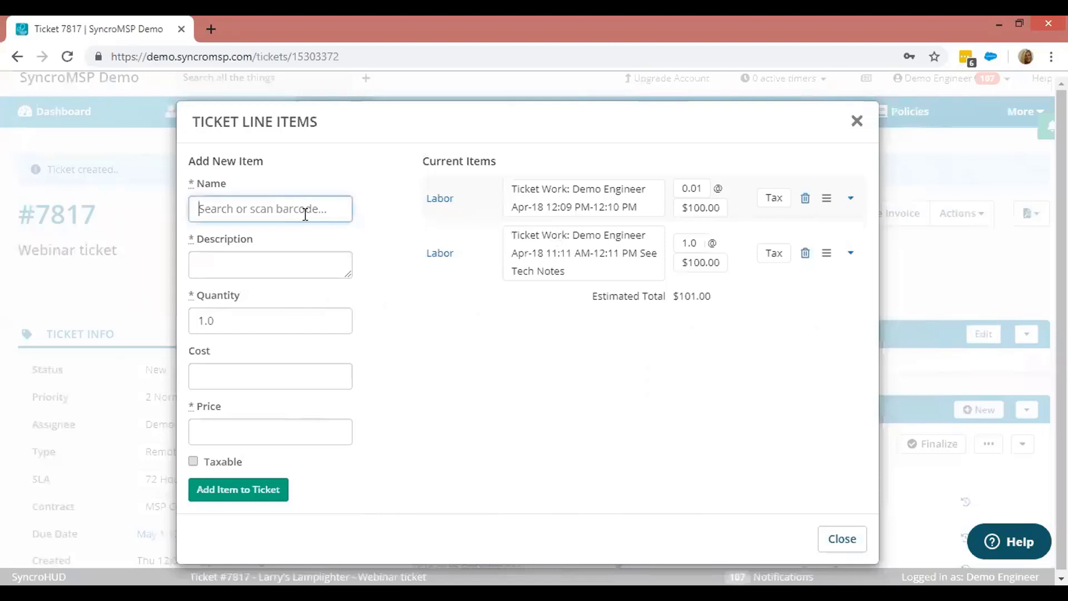
text(dell)
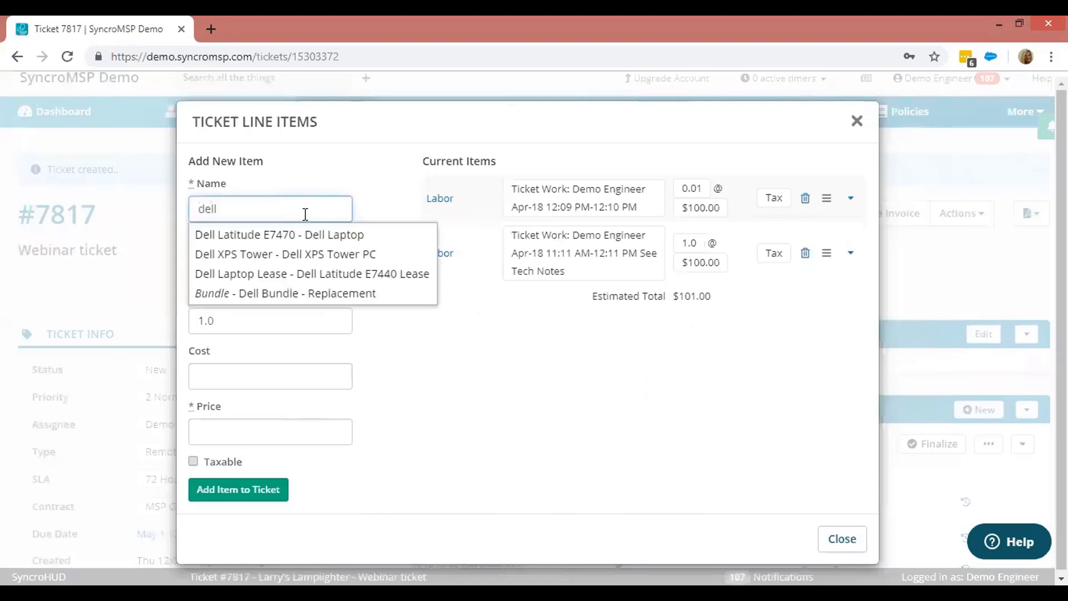
click(309, 233)
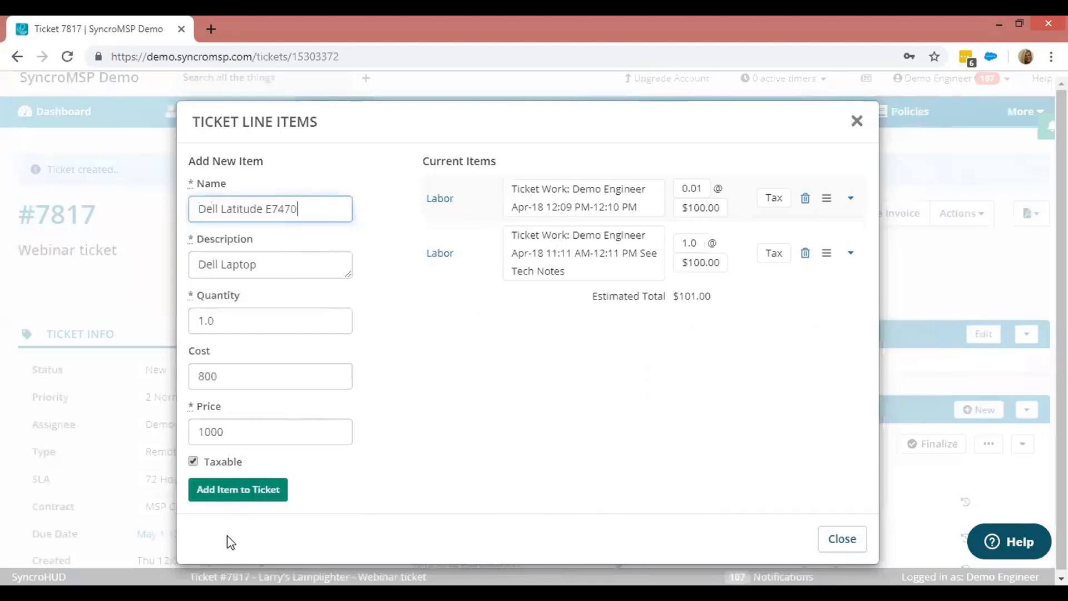
click(266, 493)
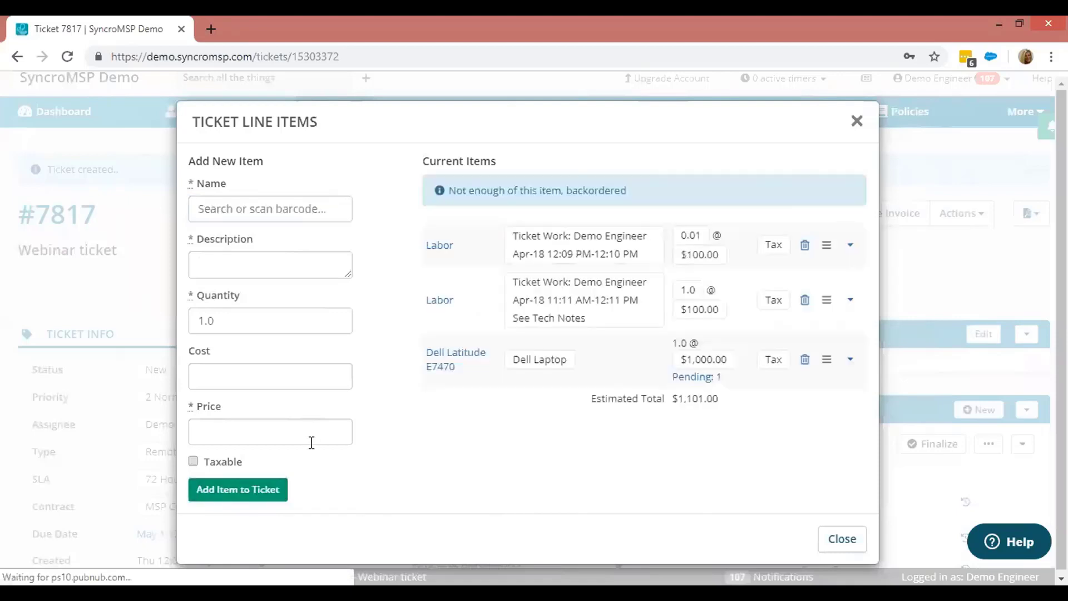
drag(500, 195, 634, 227)
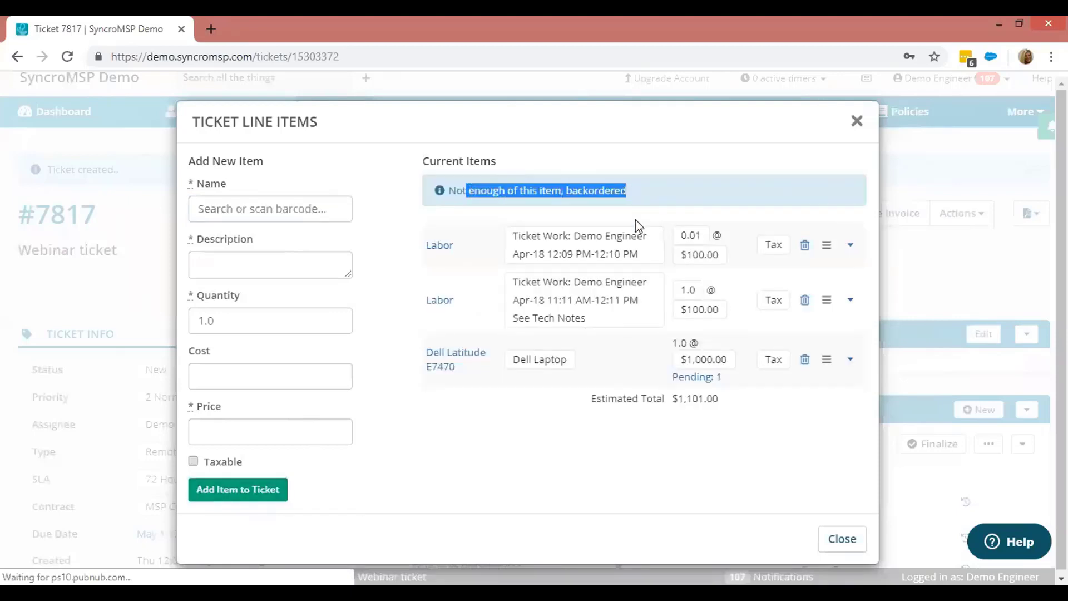
click(551, 446)
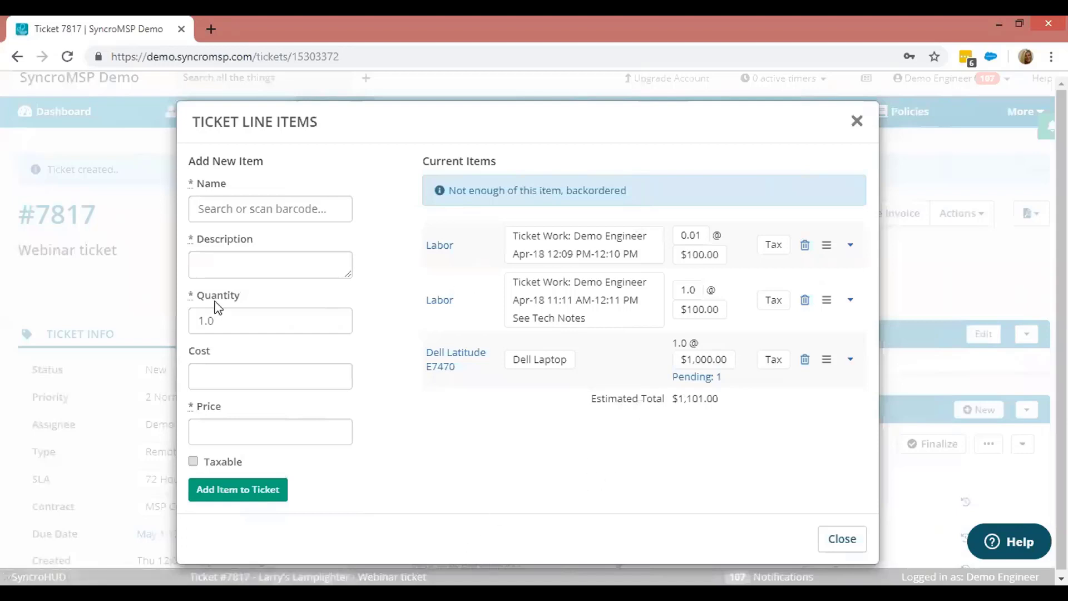
- Add one taxable Cable with description 20', cost 10 and price 15 to the ticket, and close its line items
click(249, 209)
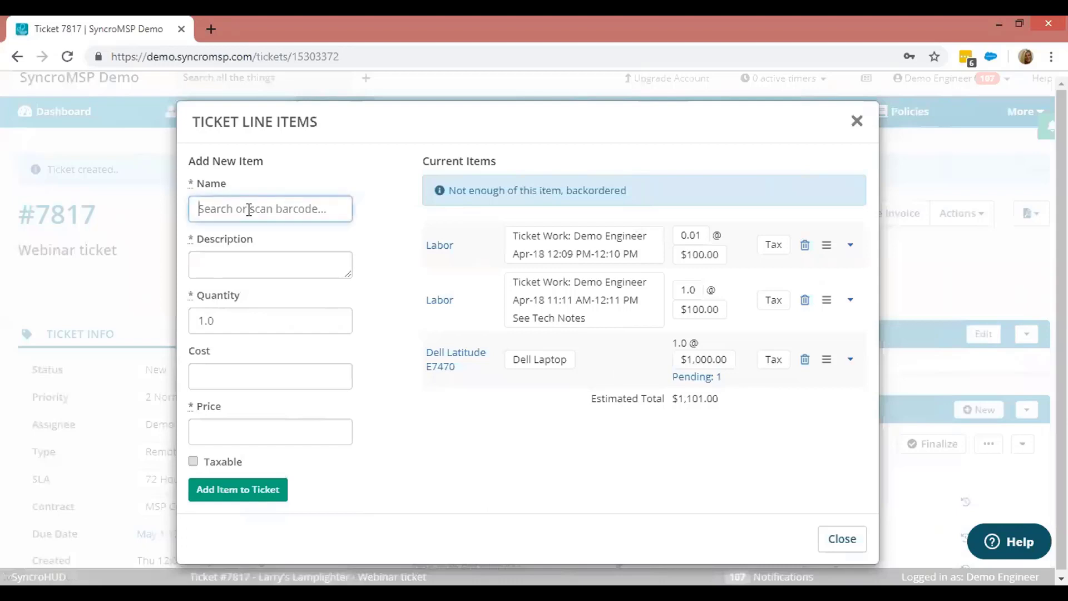
text(Cable)
key(Tab)
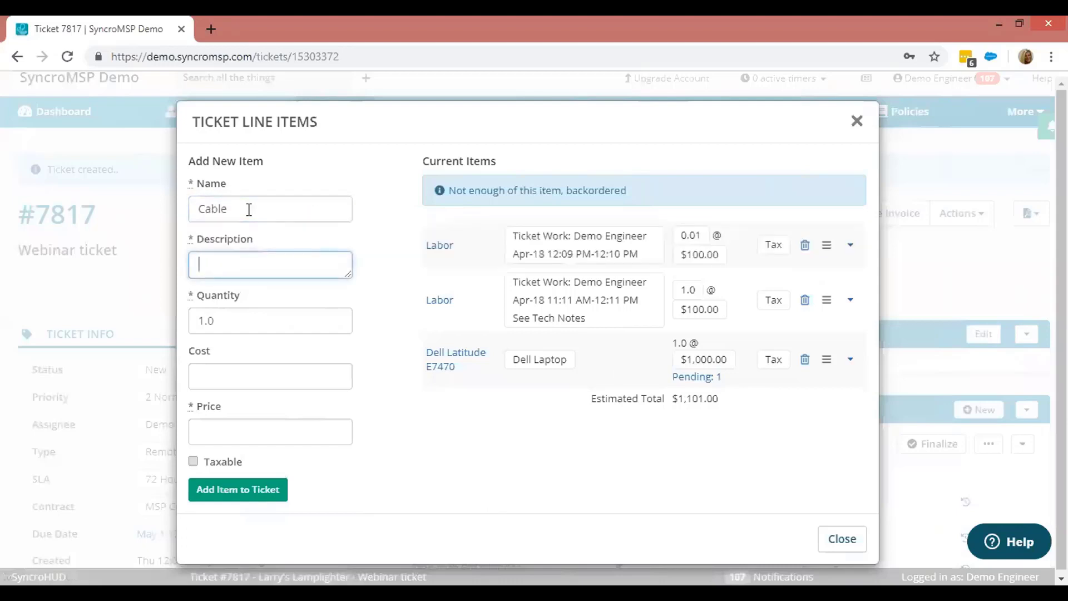
text(20')
key(Tab)
key(Tab)
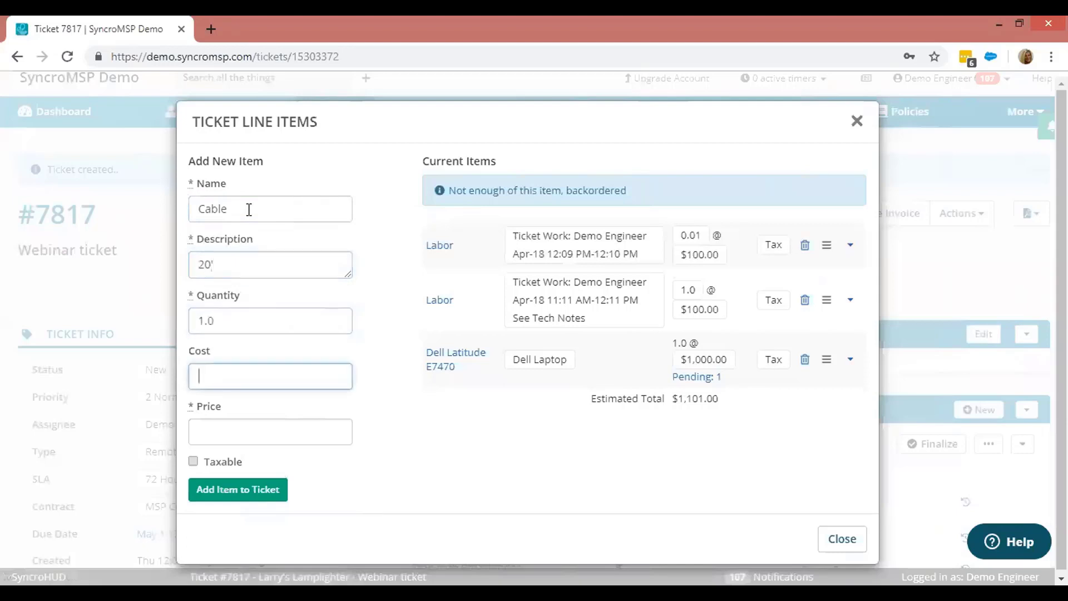
text(10)
key(Tab)
text(15)
key(Tab)
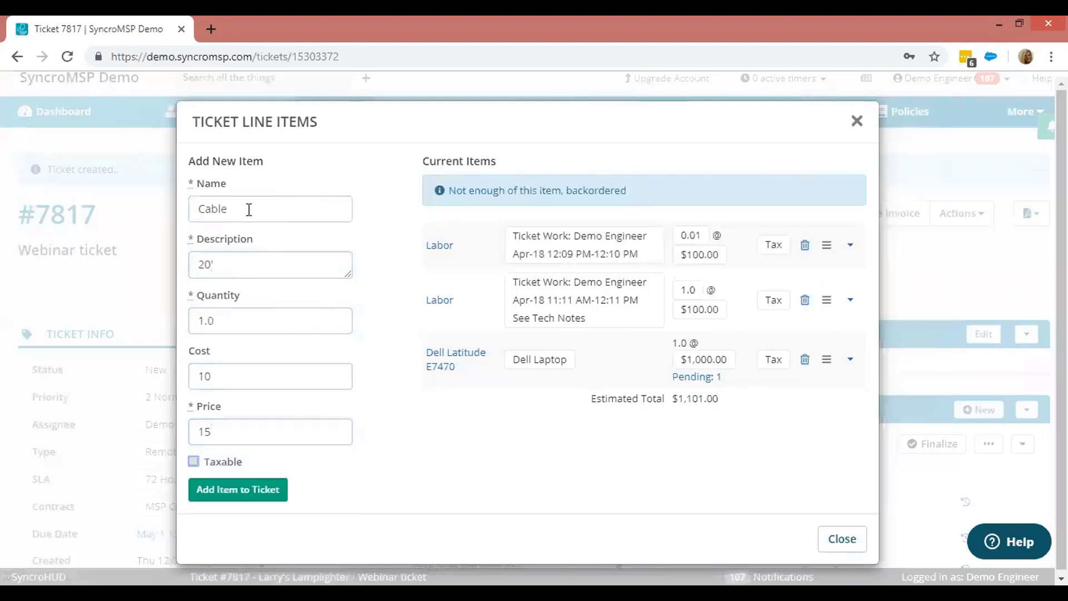
click(217, 462)
click(250, 489)
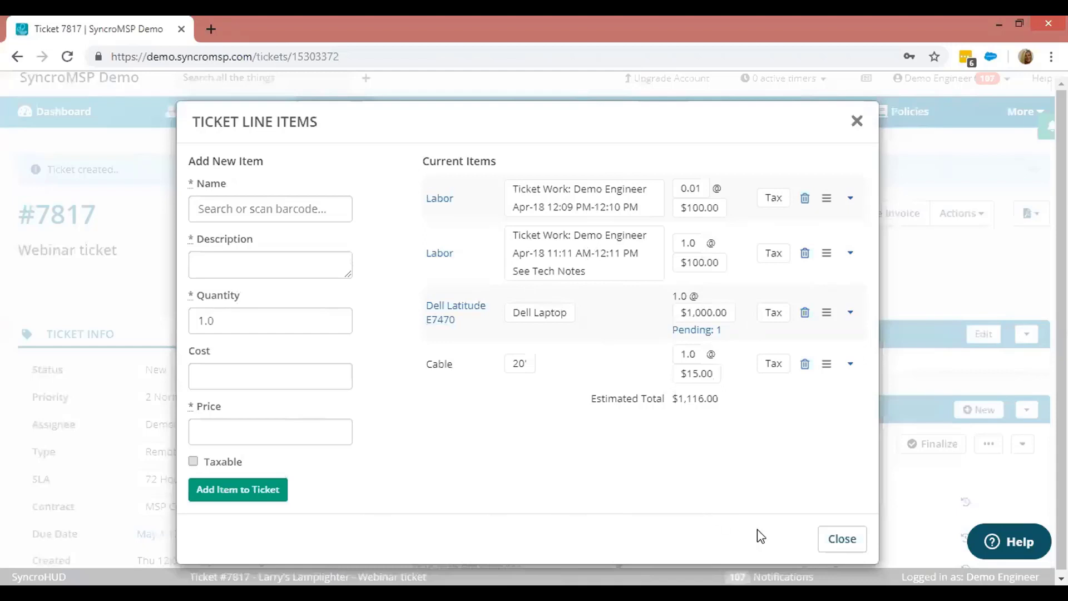
click(842, 539)
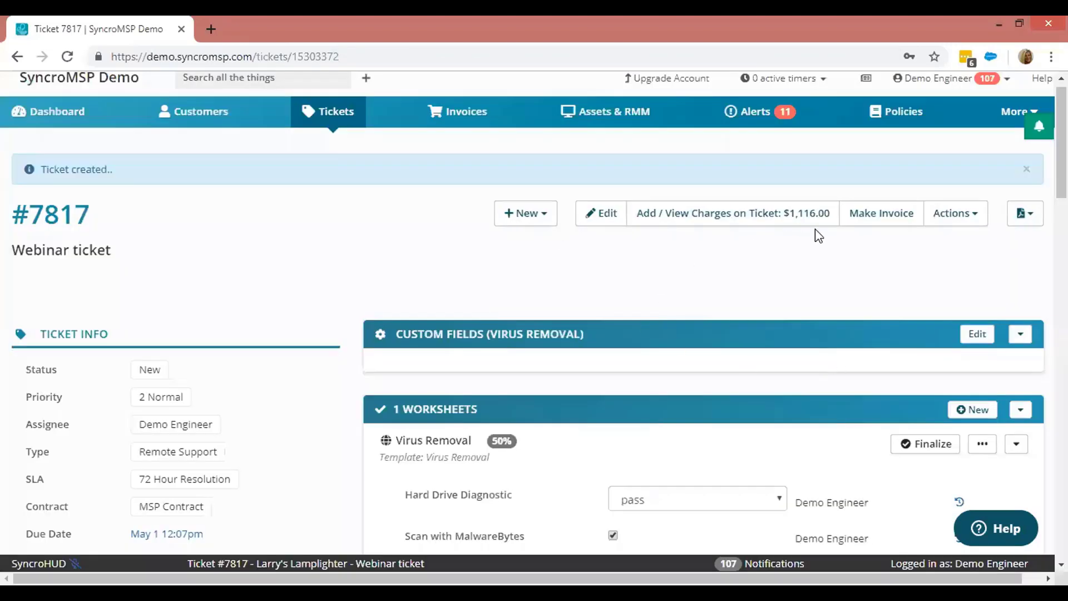
- Make an invoice from the ticket, preview the invoice's PDF, and close the preview
click(884, 217)
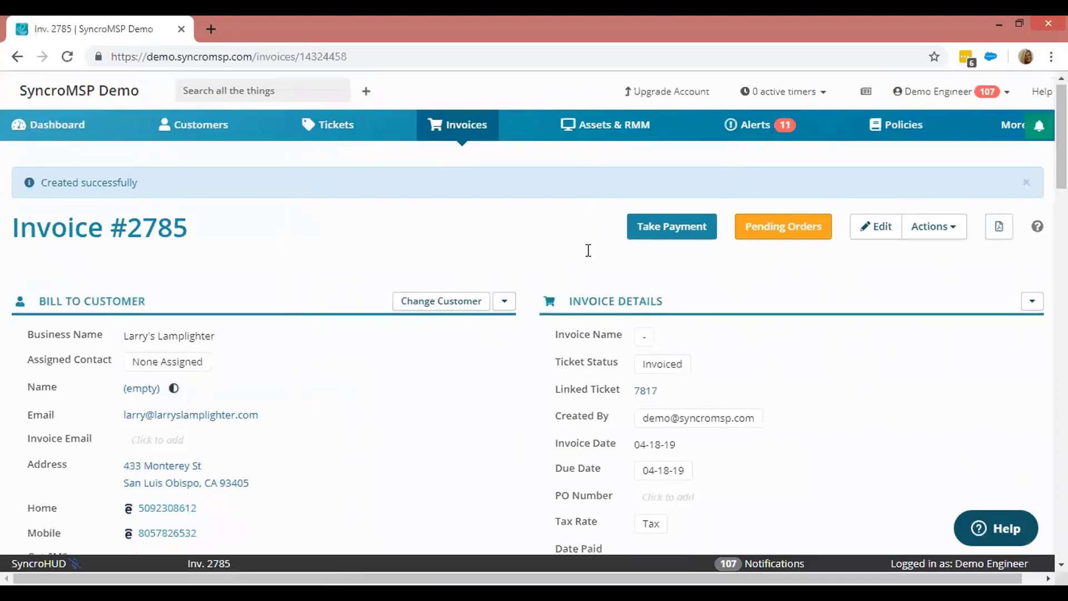
scroll(587, 249, down, 1)
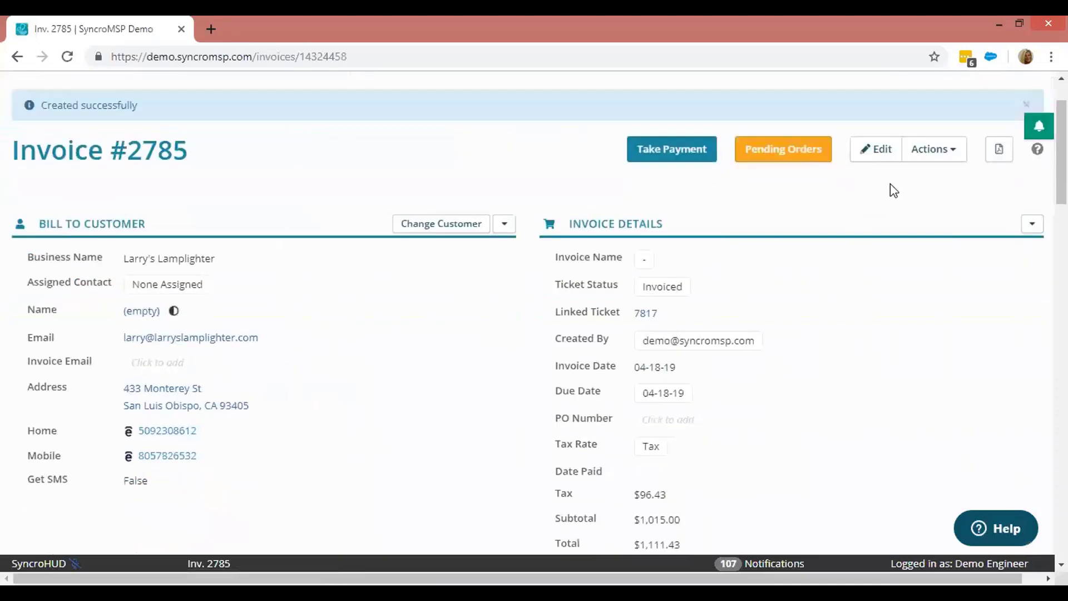
click(999, 149)
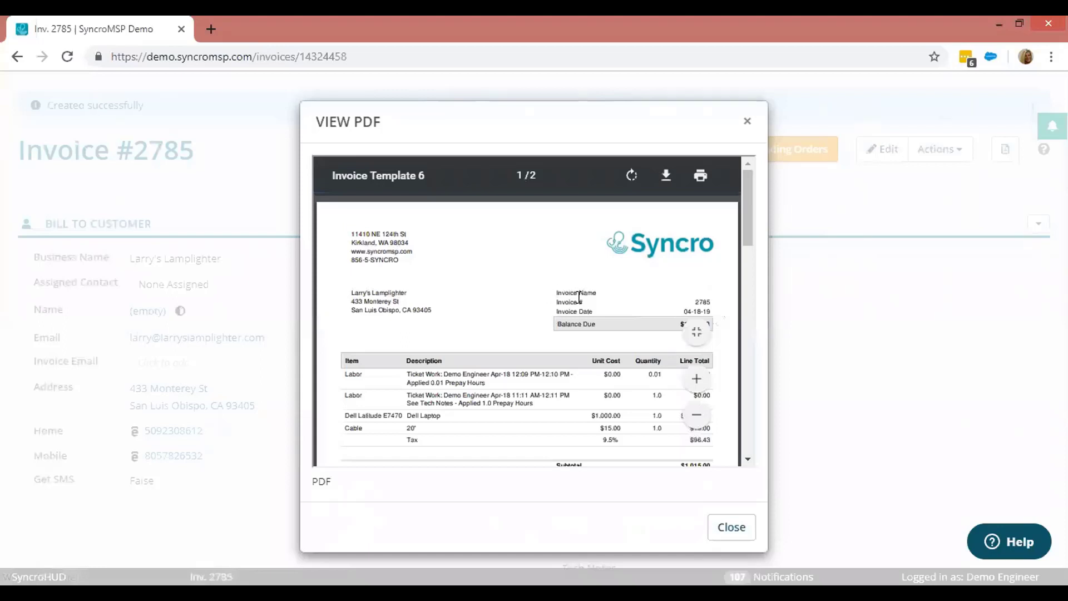
scroll(605, 361, down, 1)
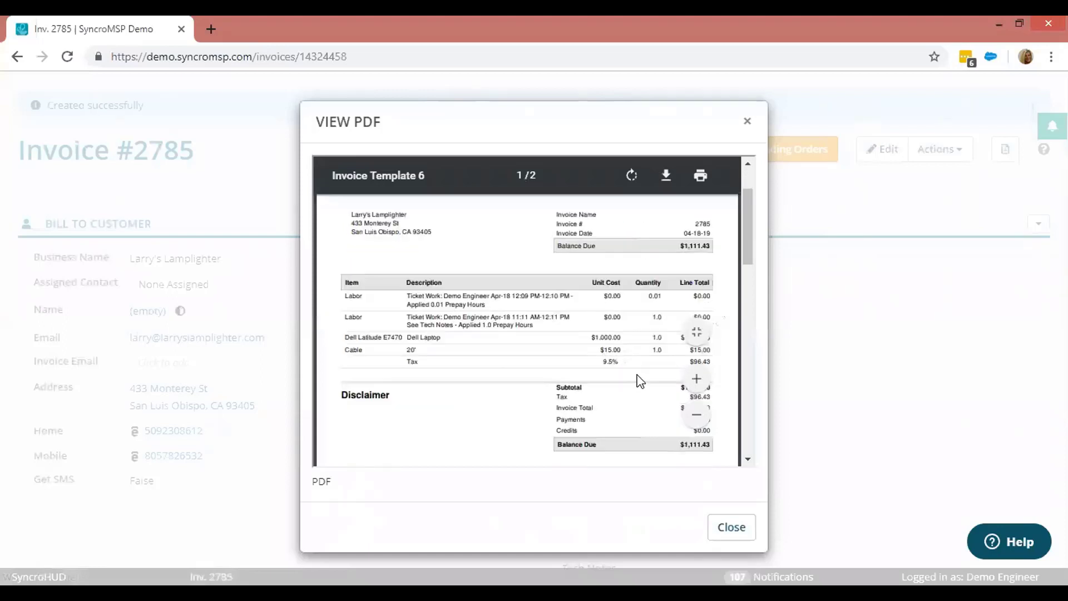
scroll(652, 376, up, 1)
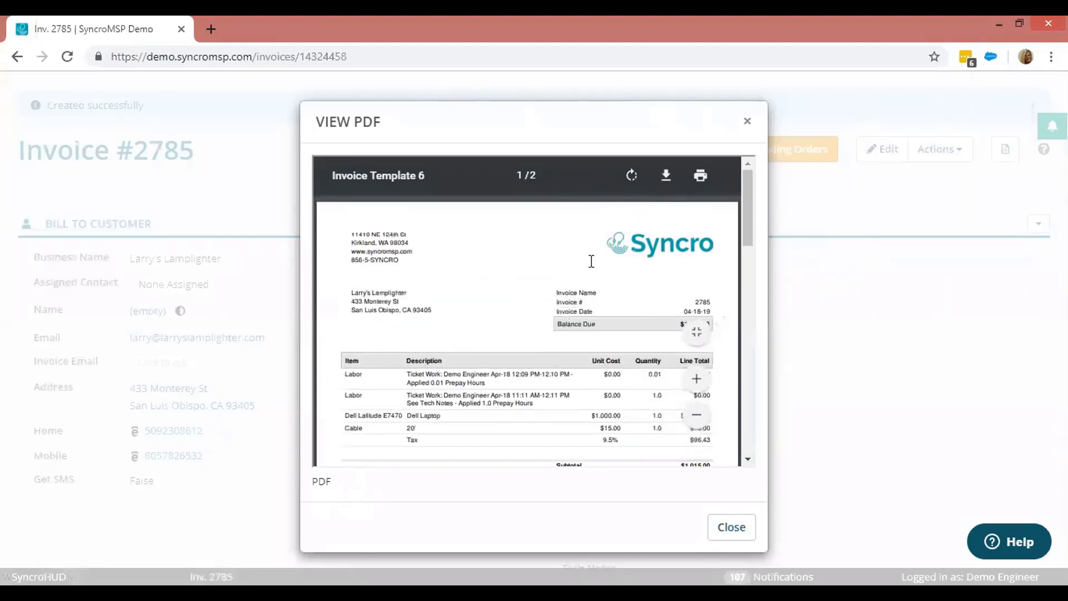
click(748, 121)
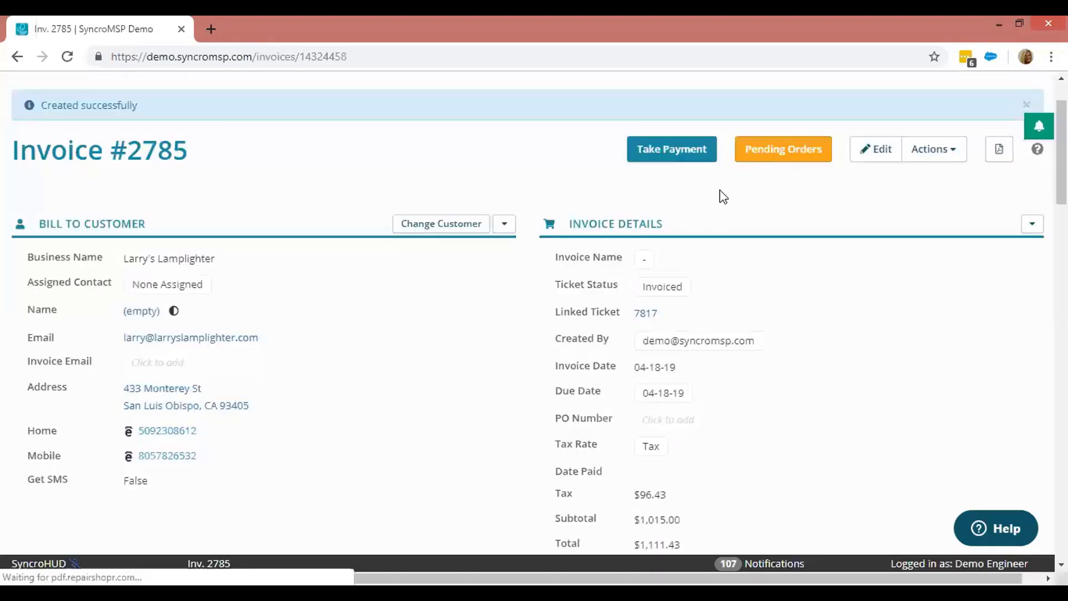
- View the actions available for the invoice and review its pending ticket charges and line items
click(939, 161)
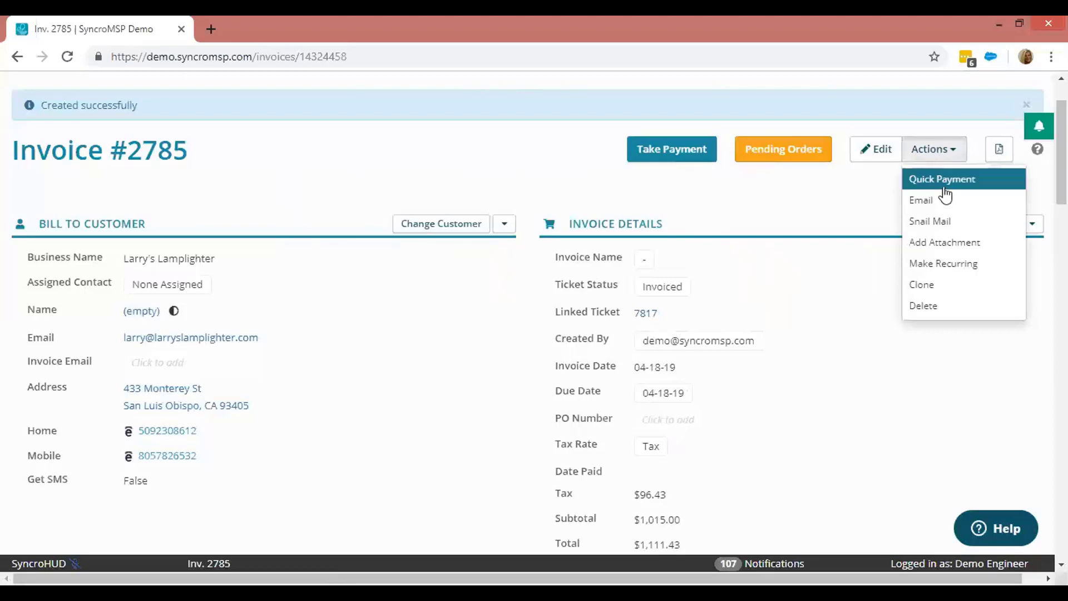
click(806, 241)
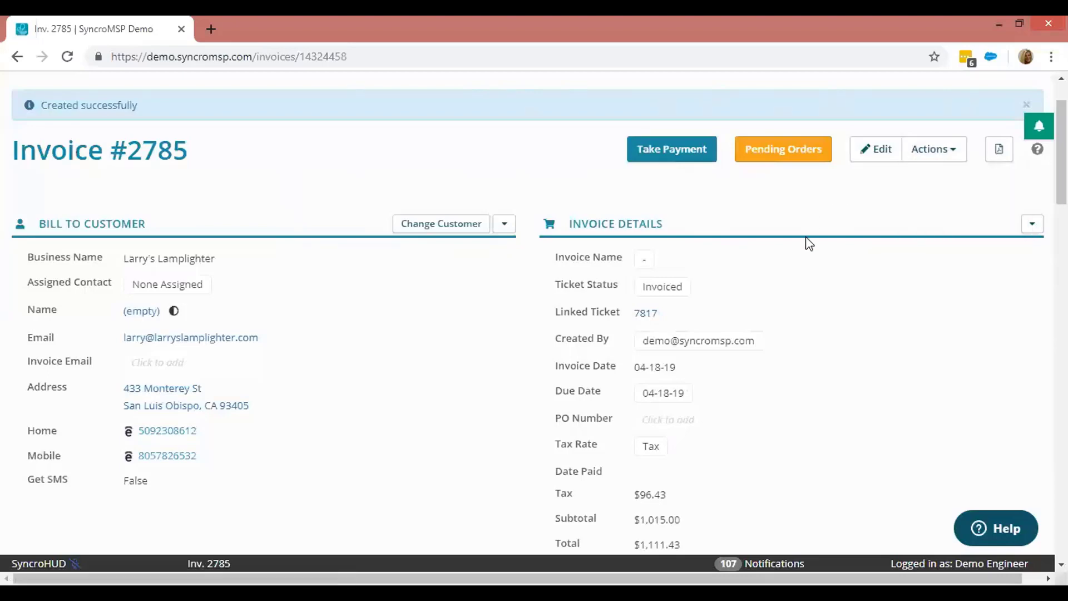
scroll(857, 283, down, 4)
scroll(830, 184, down, 3)
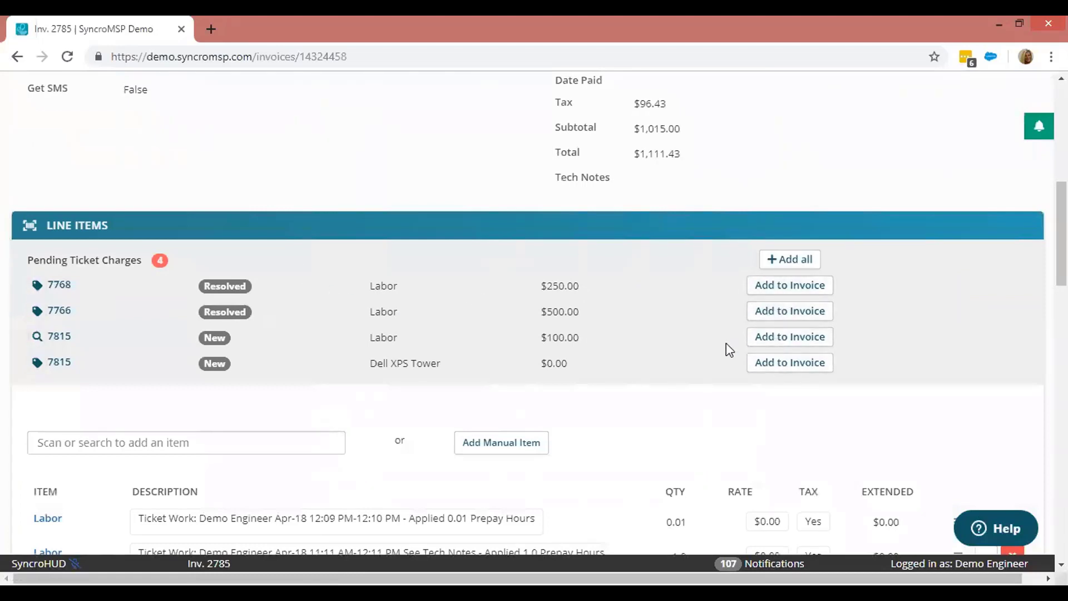
scroll(727, 350, down, 2)
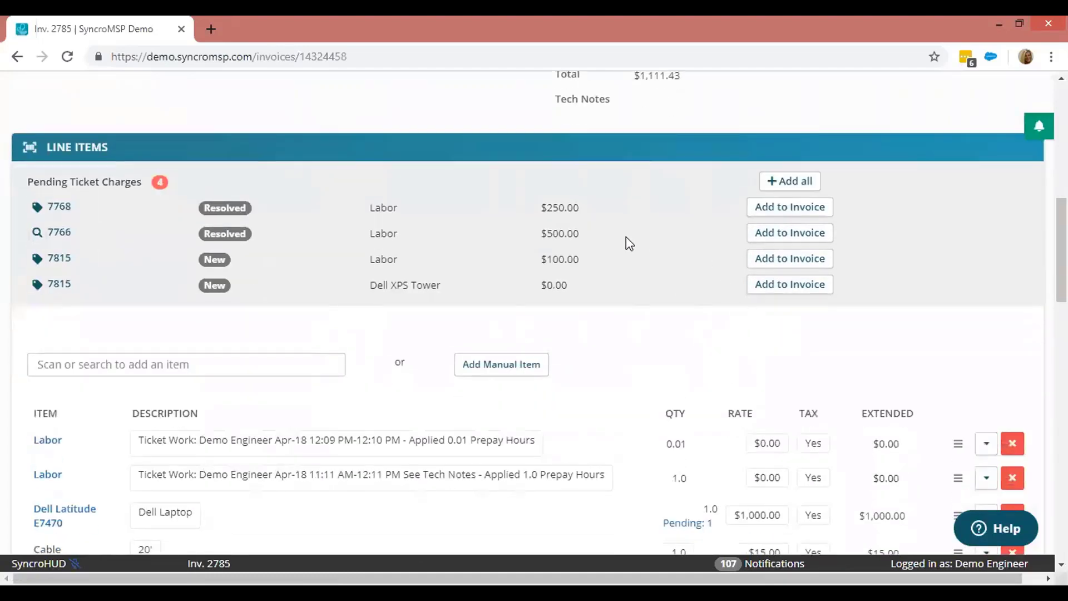
scroll(779, 338, up, 2)
scroll(784, 336, up, 7)
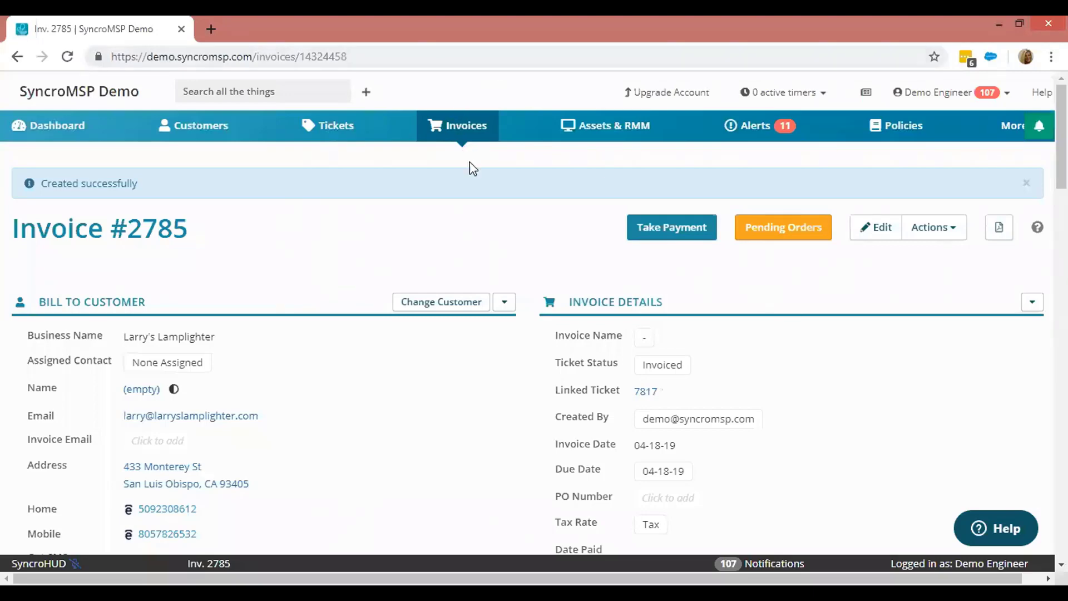
- Go to the recurring invoice schedules and open the second schedule named Larry's Recurring Bill for editing
click(469, 136)
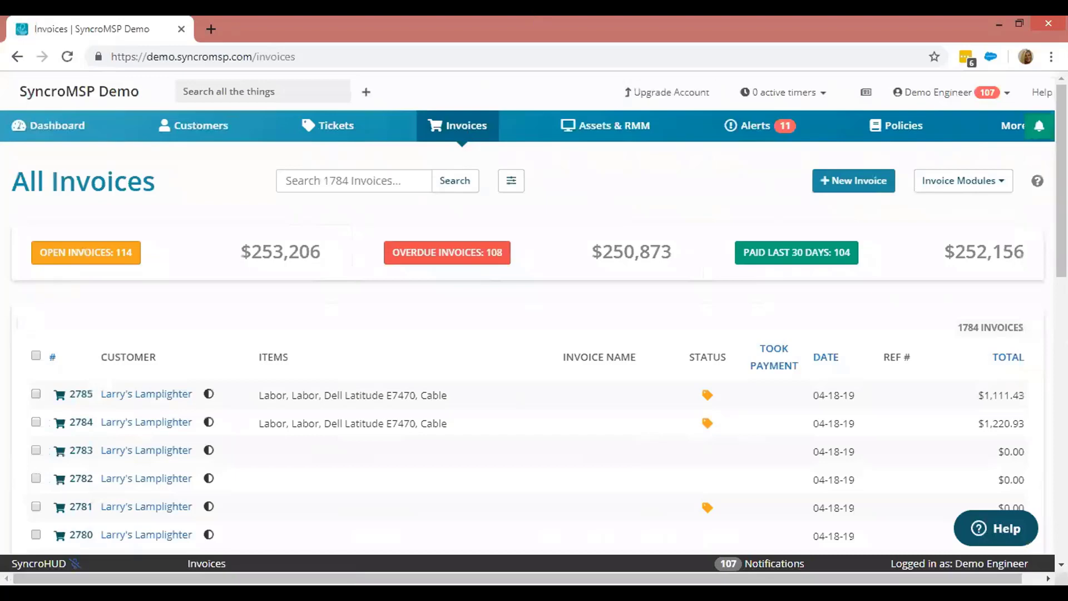
click(975, 183)
click(986, 235)
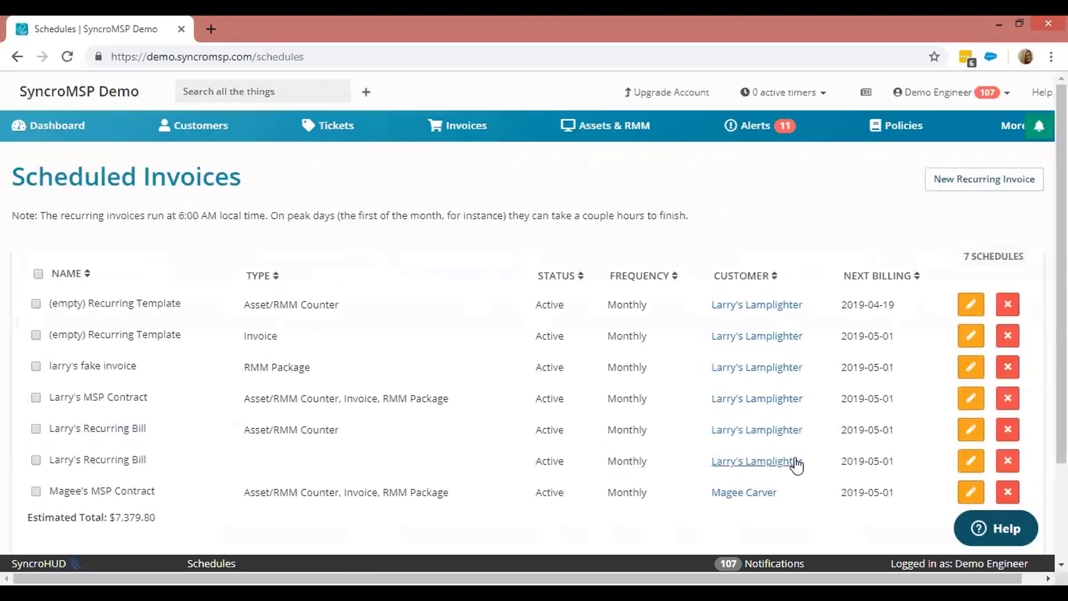
click(969, 461)
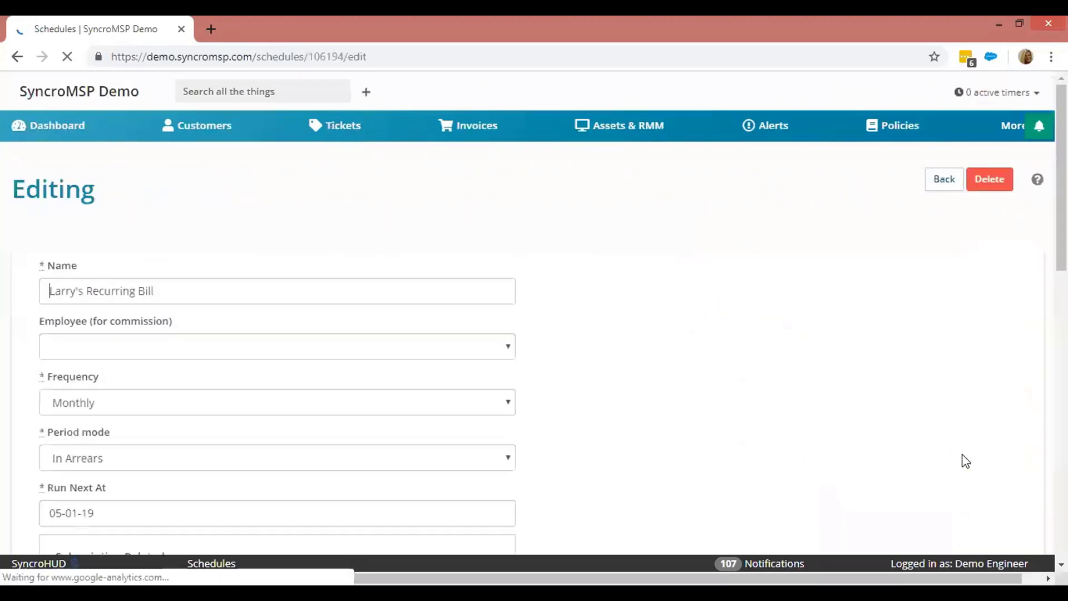
- View the Frequency and Period mode options of the recurring schedule, keeping Monthly and In Arrears
scroll(668, 234, down, 1)
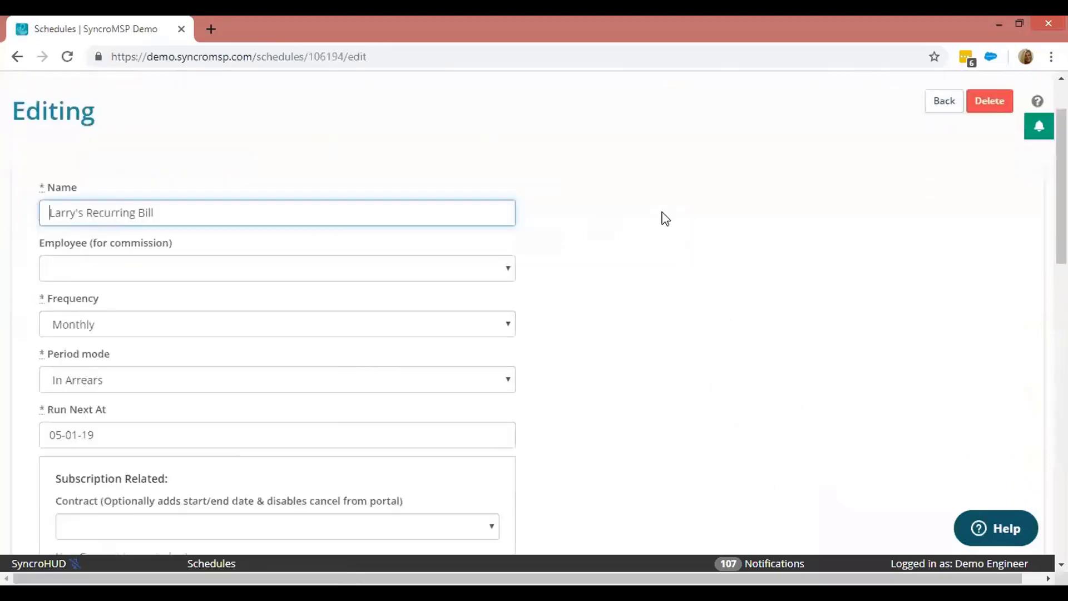
click(160, 330)
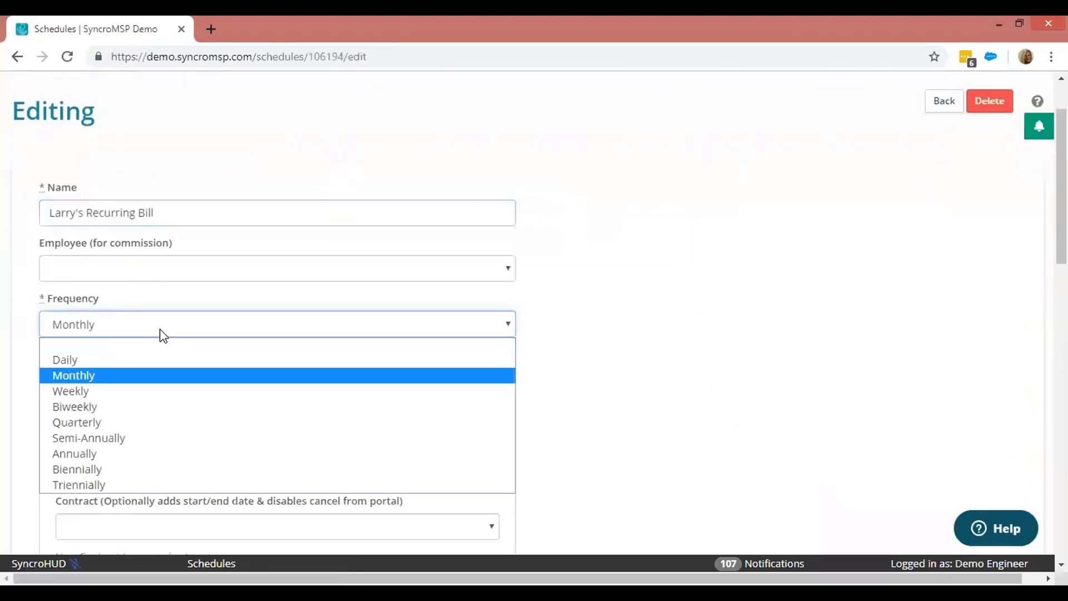
click(118, 385)
click(137, 384)
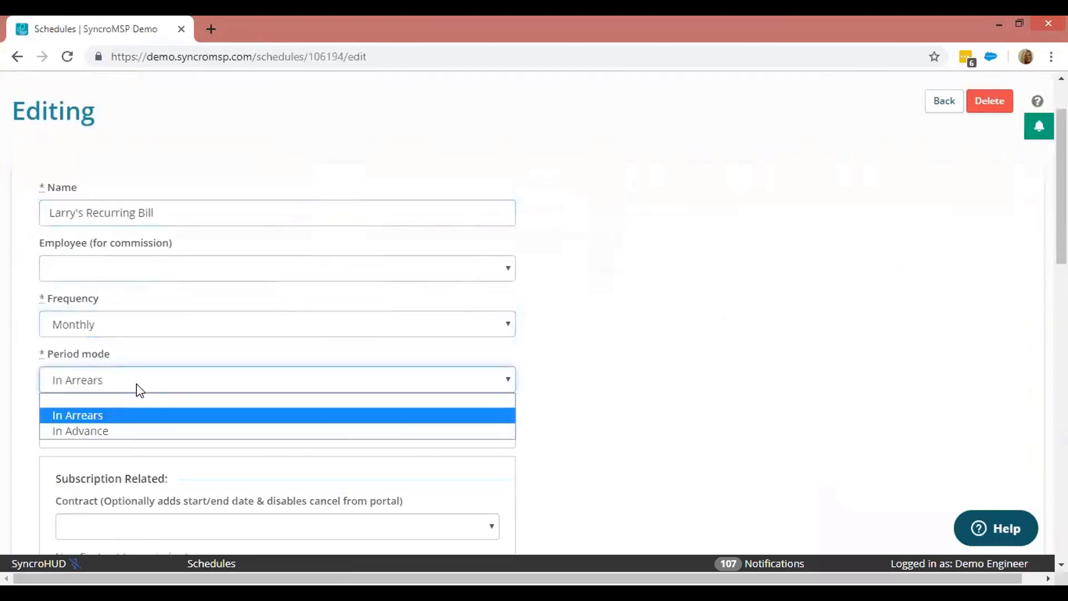
click(626, 346)
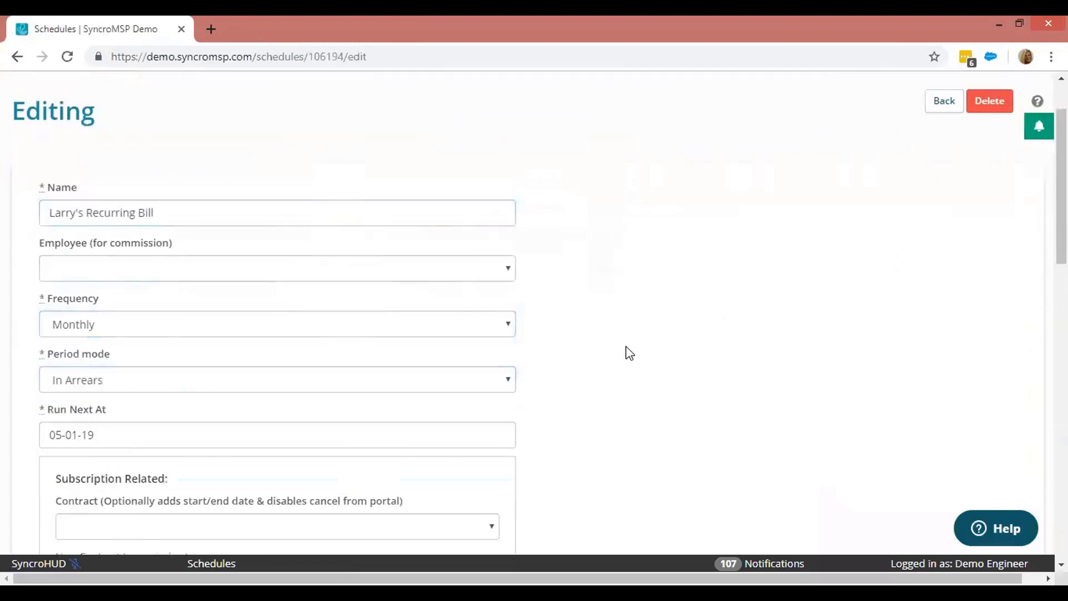
- Examine the schedule's contract settings and invoice options, including expiry ticket creation, prepay hours reset and pending ticket charges
scroll(616, 308, down, 3)
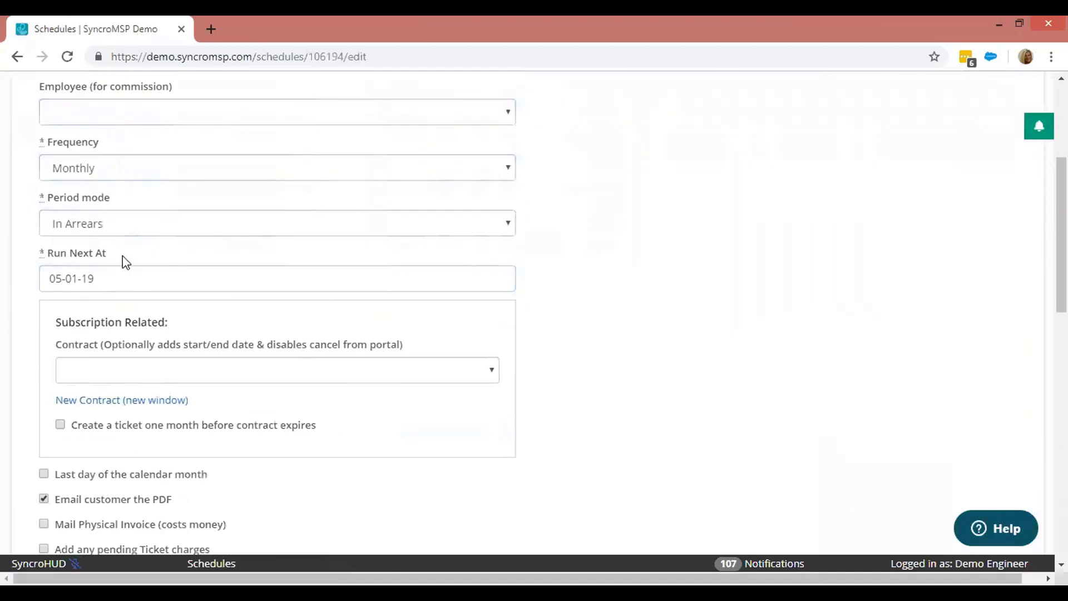
scroll(169, 255, down, 2)
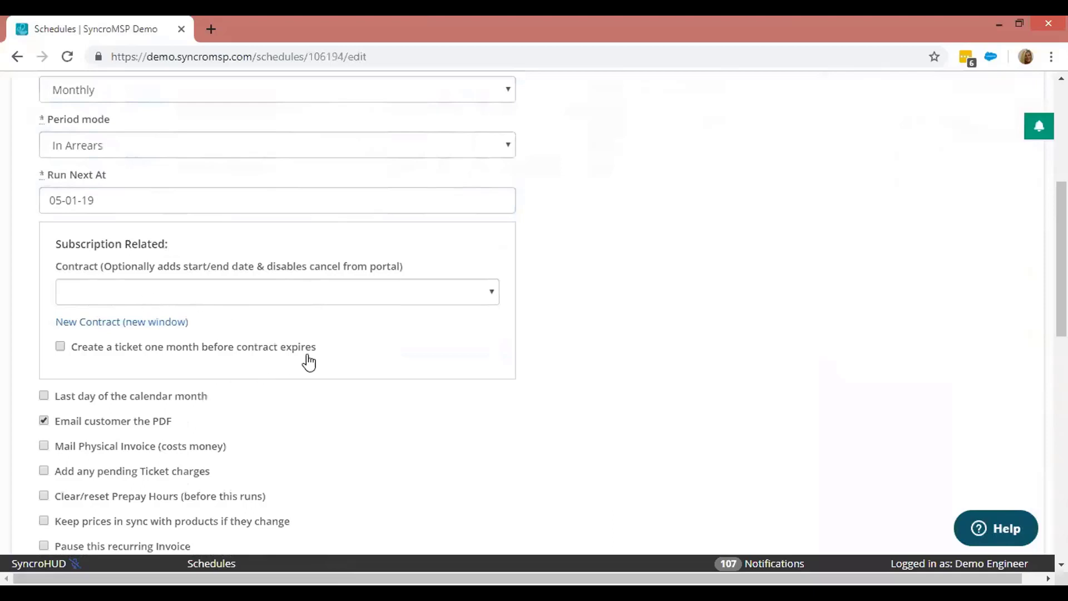
click(60, 347)
click(85, 350)
scroll(537, 250, down, 3)
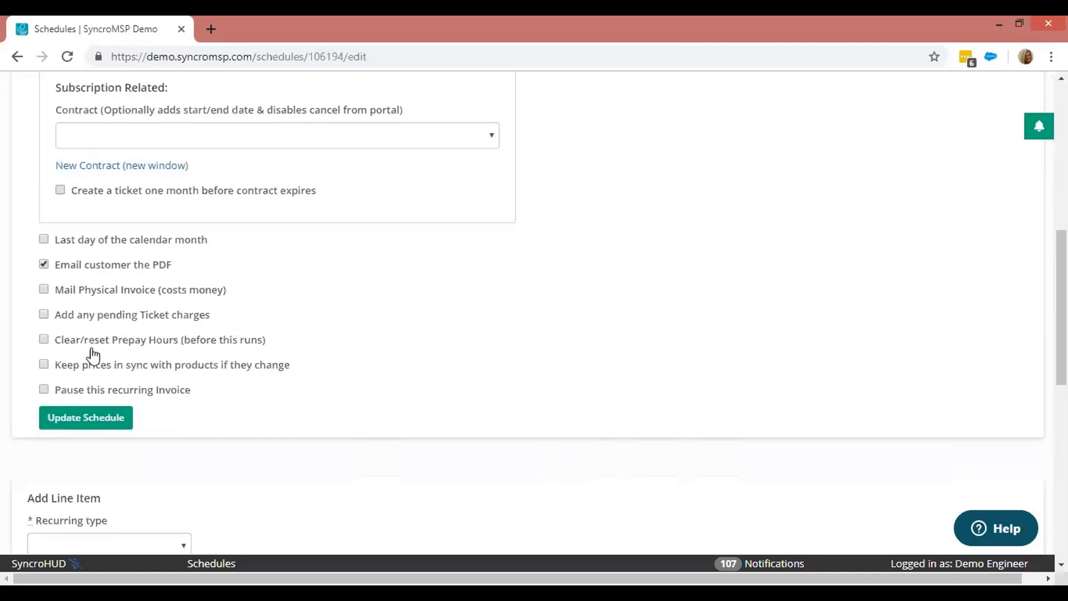
drag(68, 344, 213, 343)
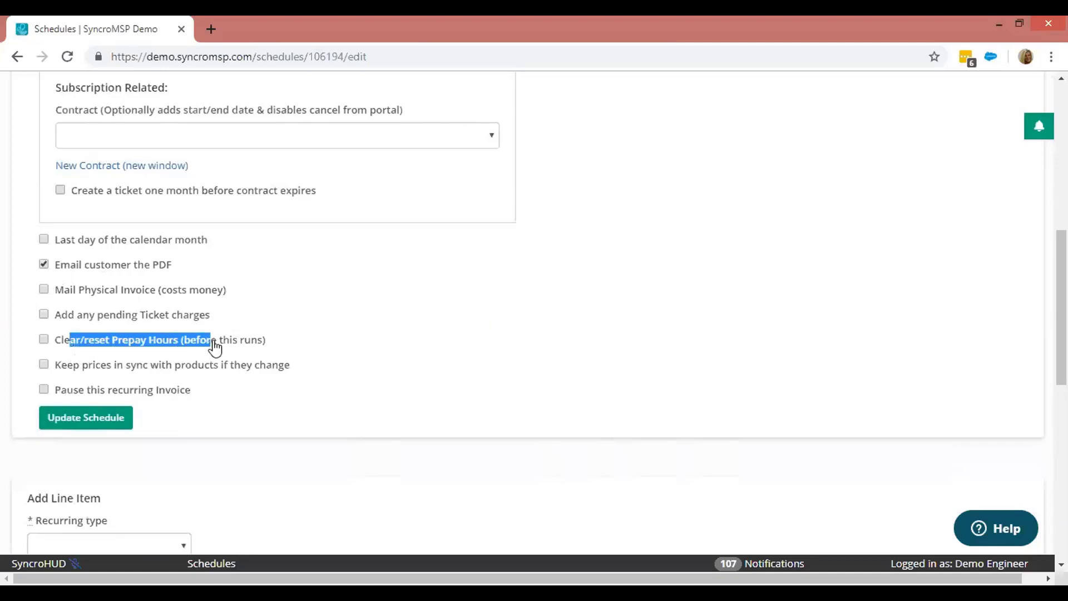
click(265, 337)
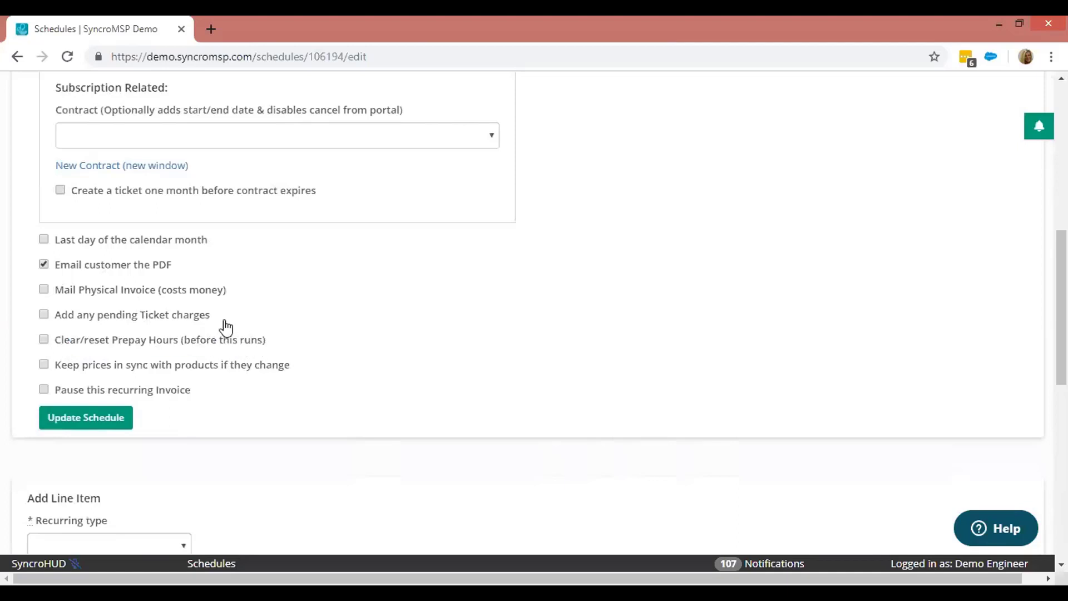
drag(225, 316, 53, 315)
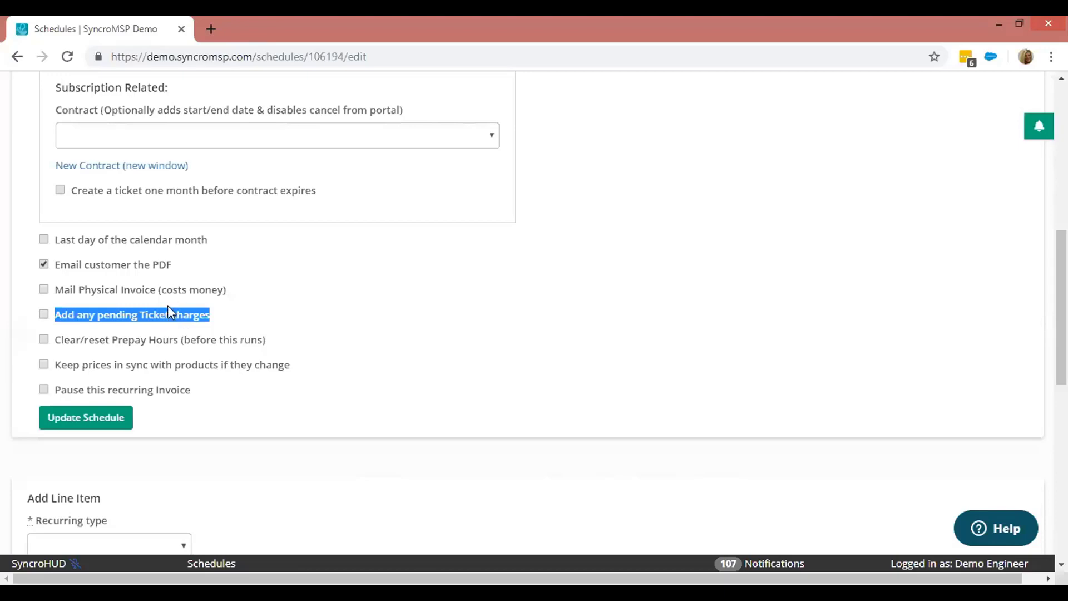
- Examine the schedule's line items and change history, and view the recurring types available for a new line item
scroll(605, 243, down, 4)
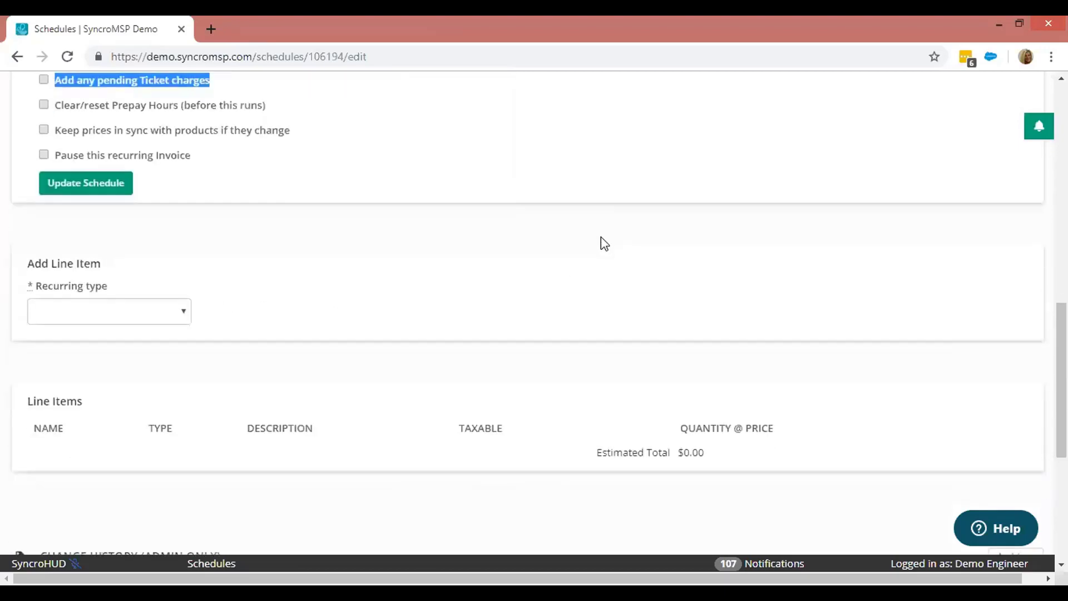
scroll(599, 239, down, 3)
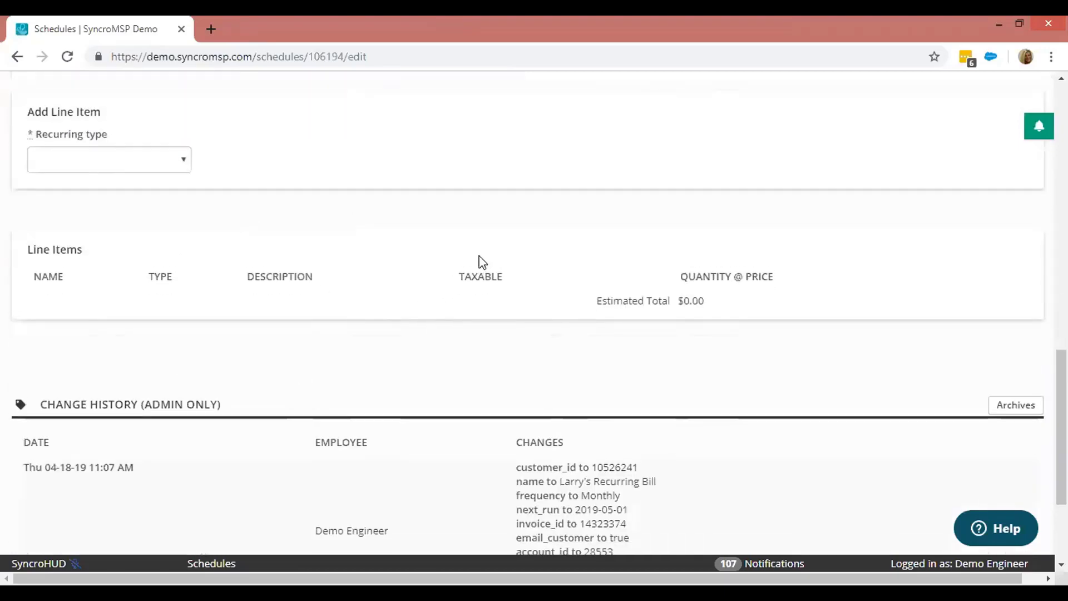
scroll(480, 261, up, 3)
click(103, 310)
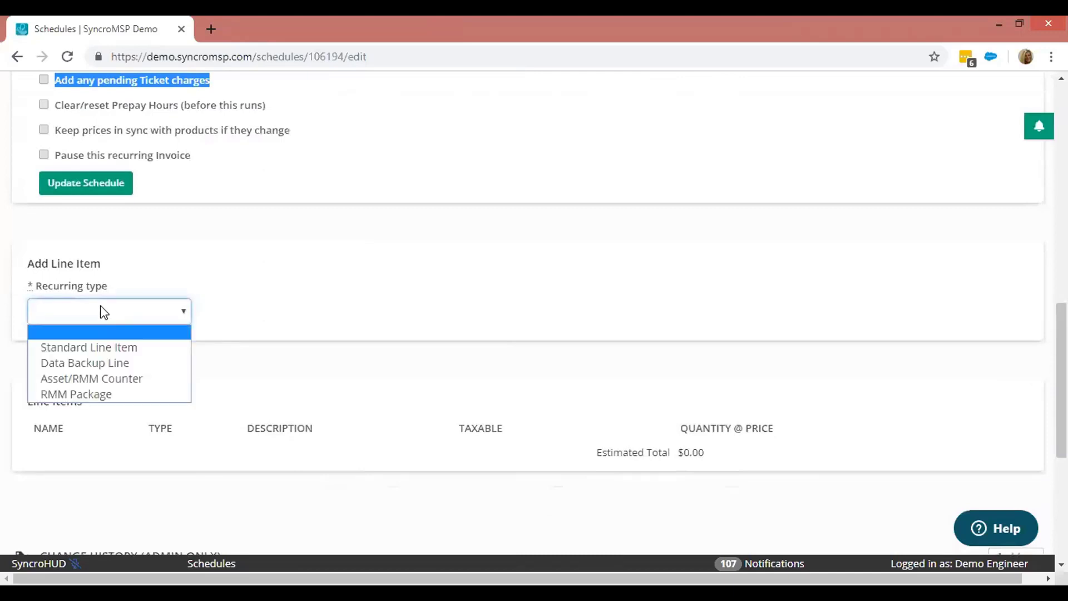
click(245, 281)
- Enable adding any pending ticket charges on the recurring schedule and return to its line item section
scroll(269, 260, up, 4)
click(44, 315)
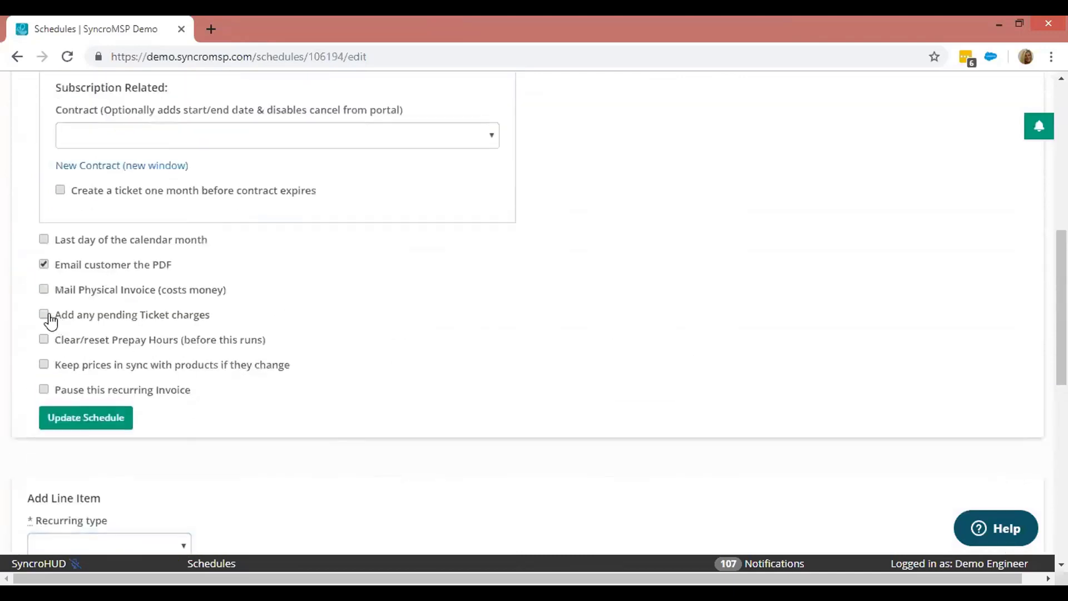
scroll(500, 345, down, 1)
scroll(500, 345, down, 4)
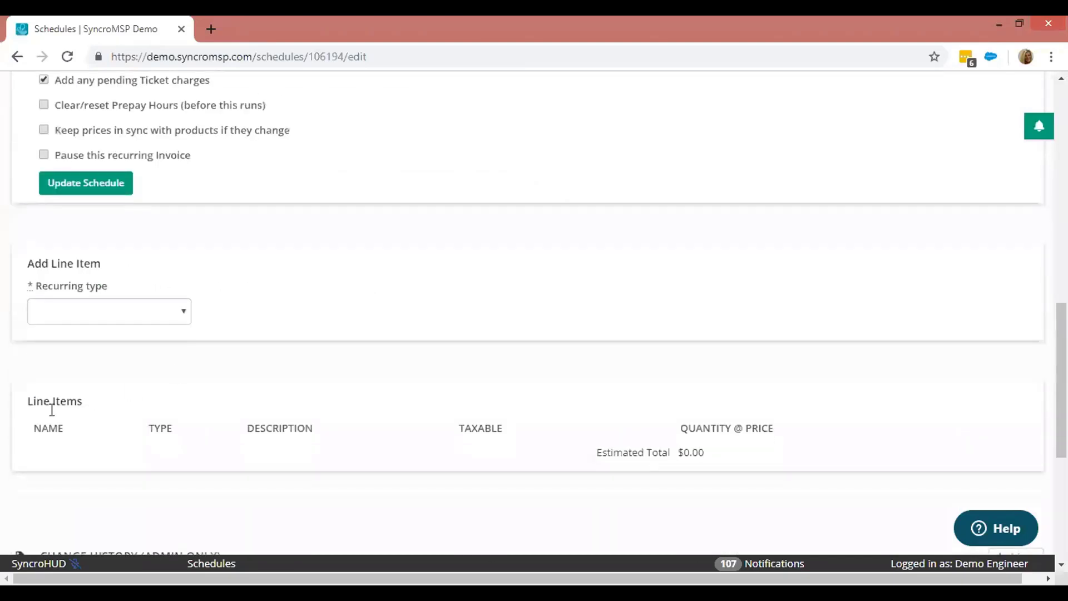
- View the new line item's fields for the Standard Line Item and Data Backup Line recurring types, including the Cloudberry user choices
click(93, 312)
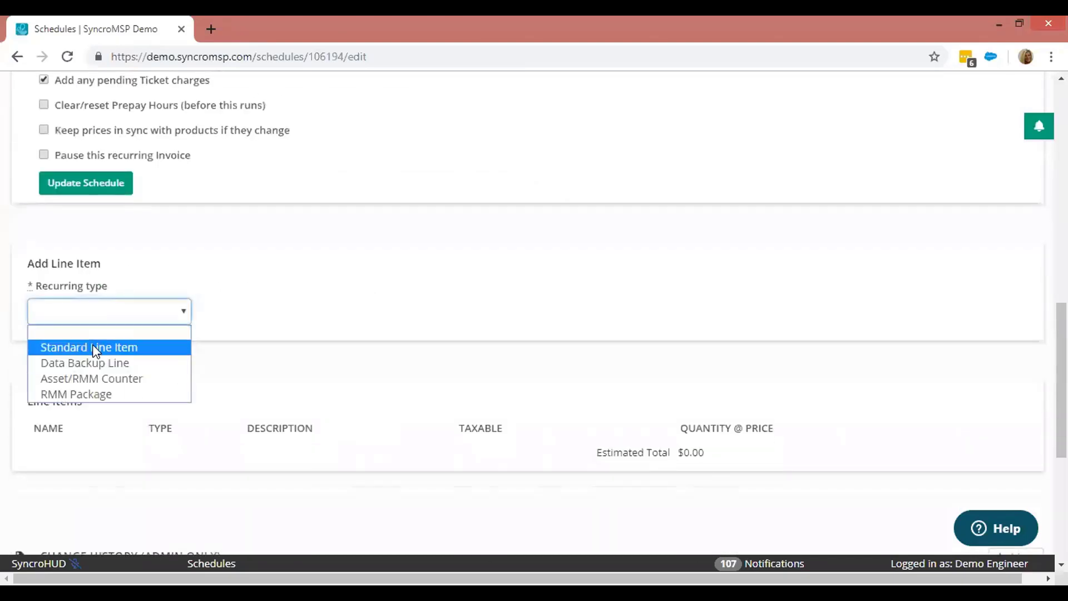
click(95, 351)
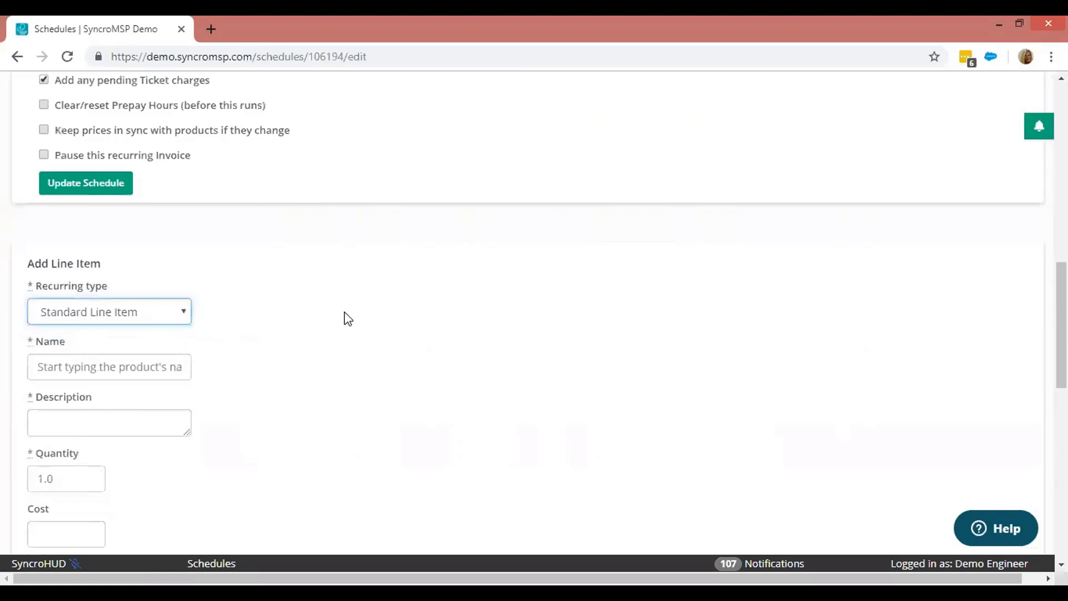
click(134, 321)
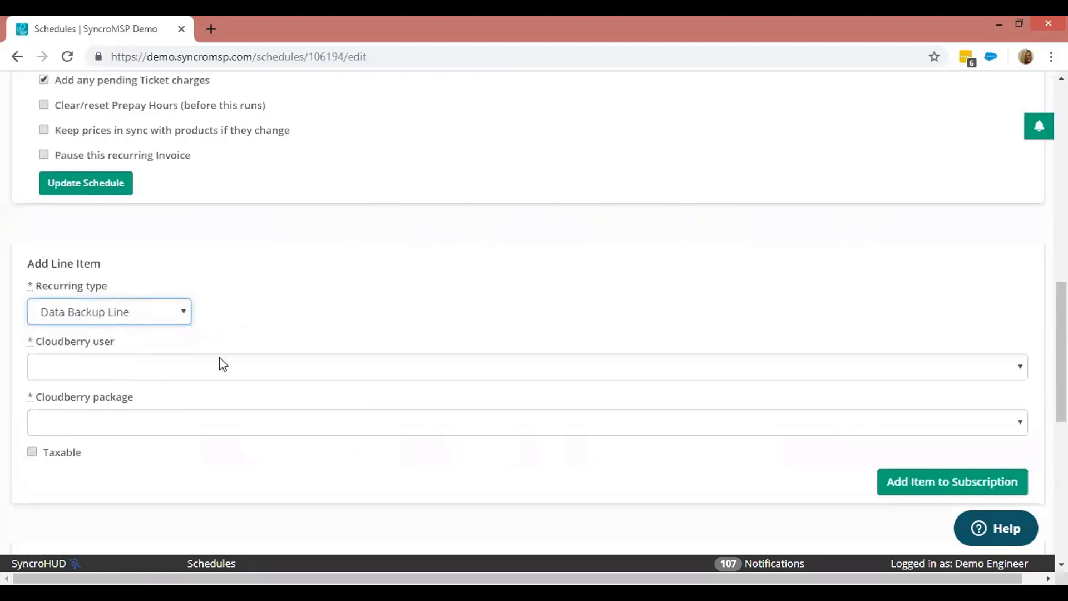
click(185, 370)
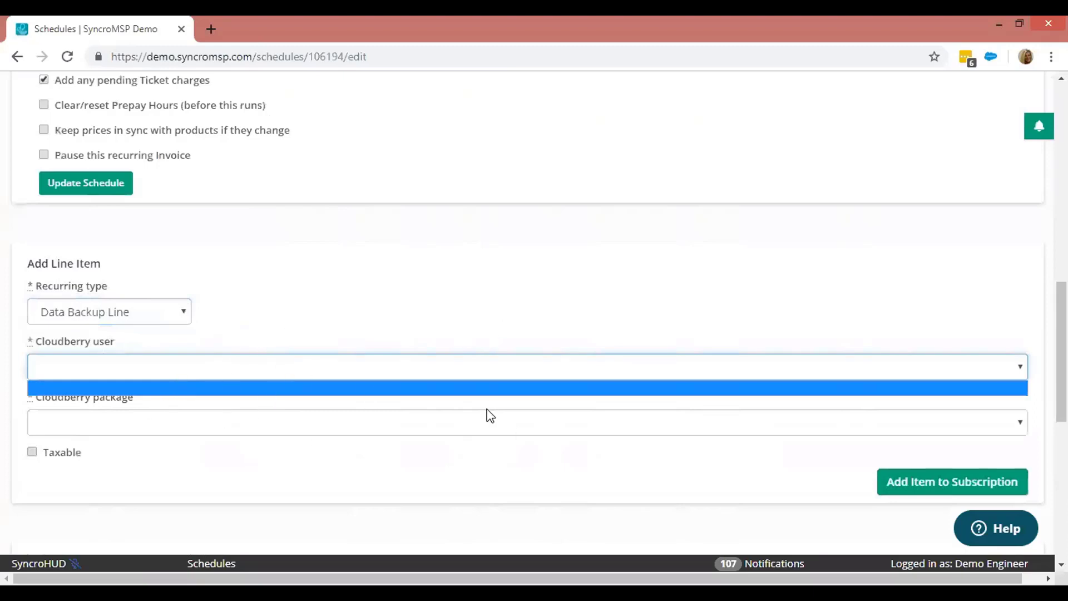
- Configure an Asset/RMM Counter line item that counts assets by the Servers asset search at a price of 100
click(145, 312)
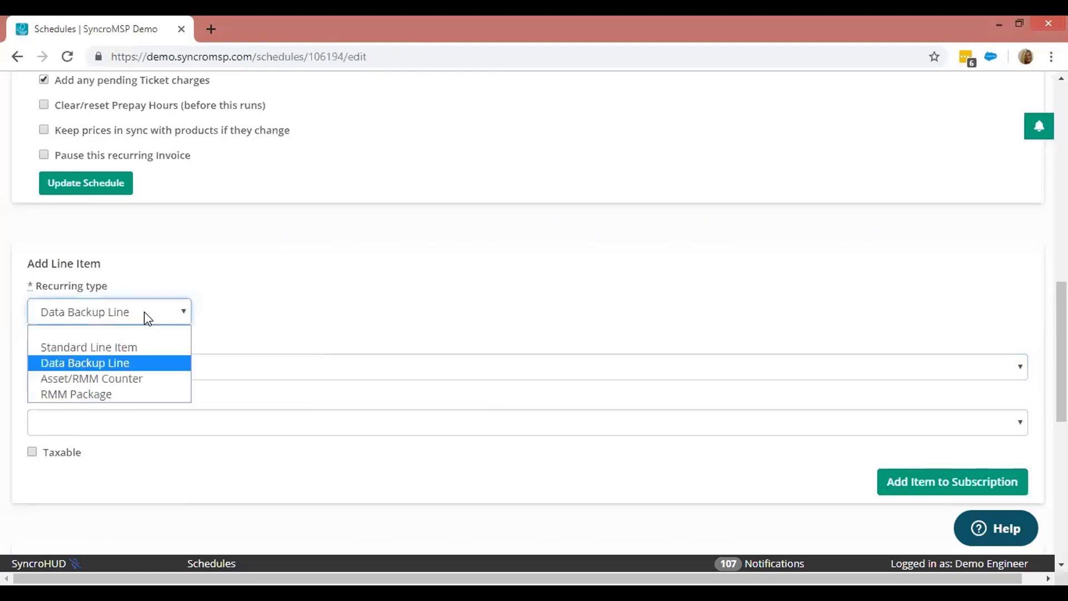
click(116, 379)
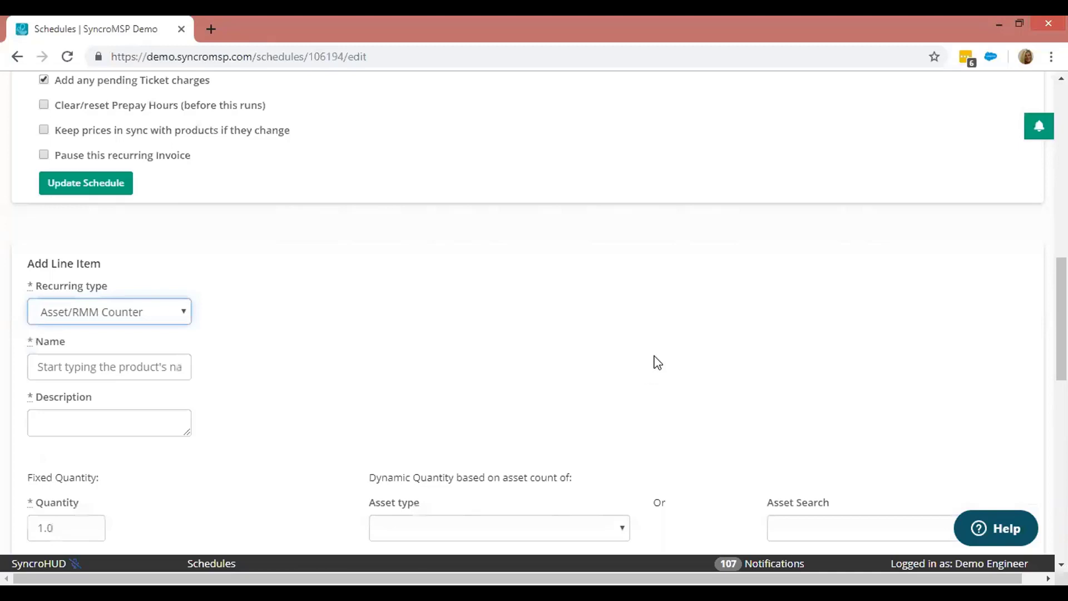
scroll(659, 311, down, 3)
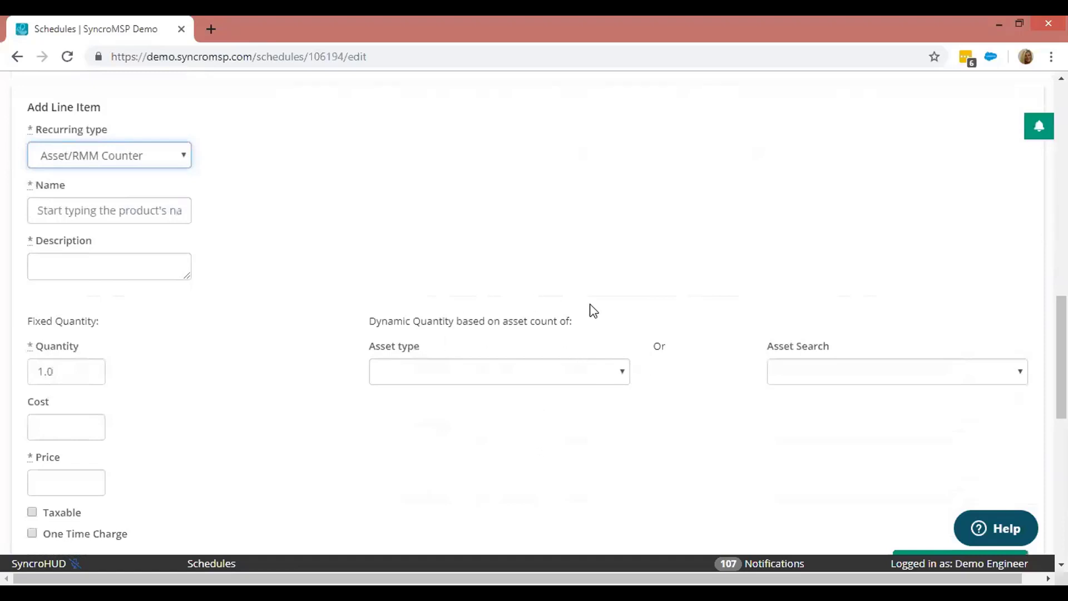
scroll(663, 279, down, 2)
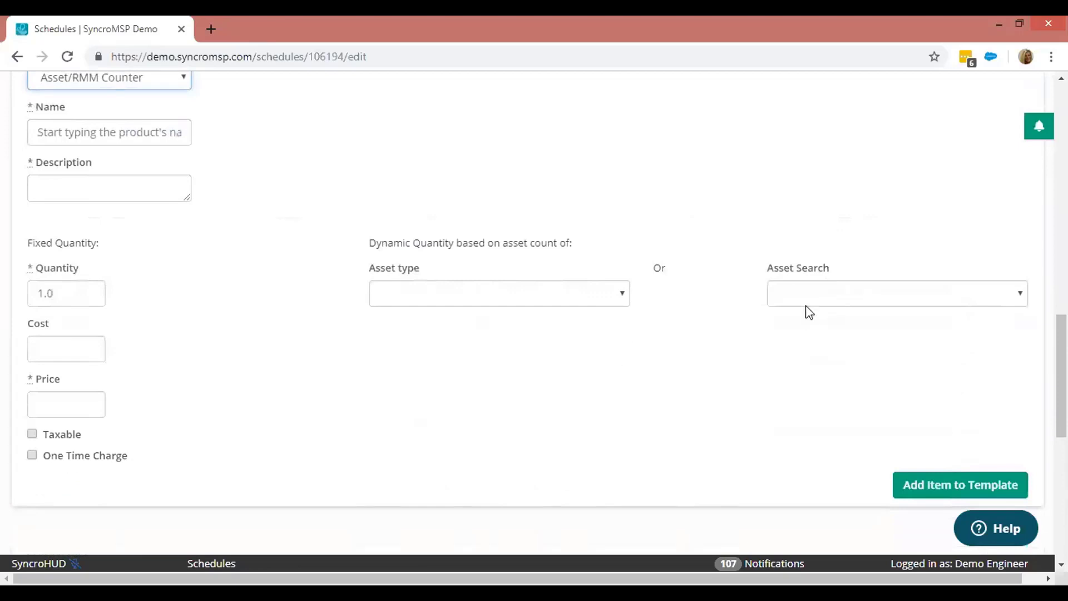
click(812, 298)
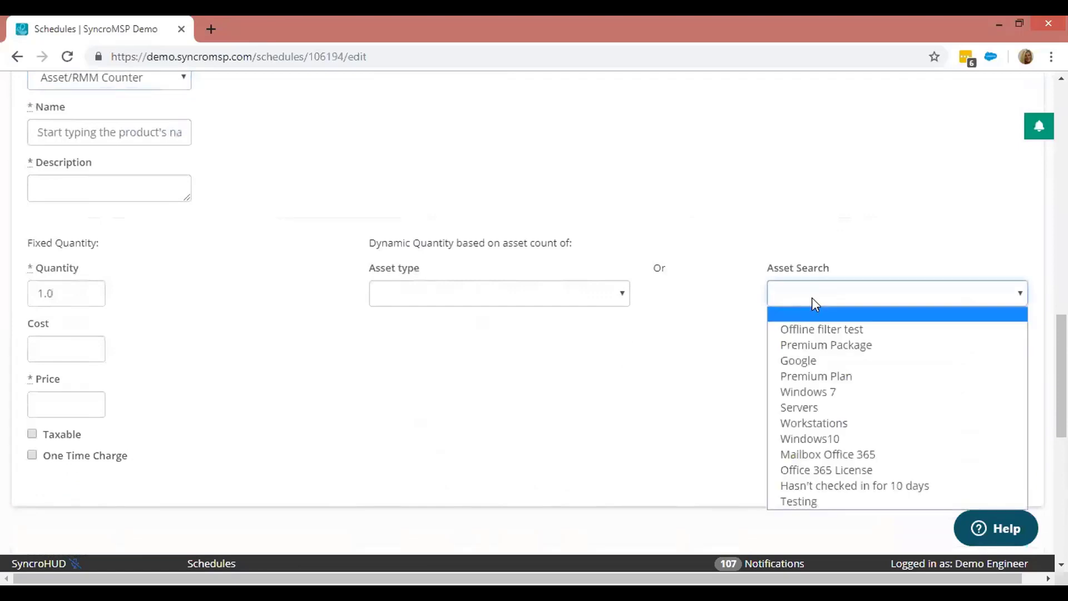
click(817, 405)
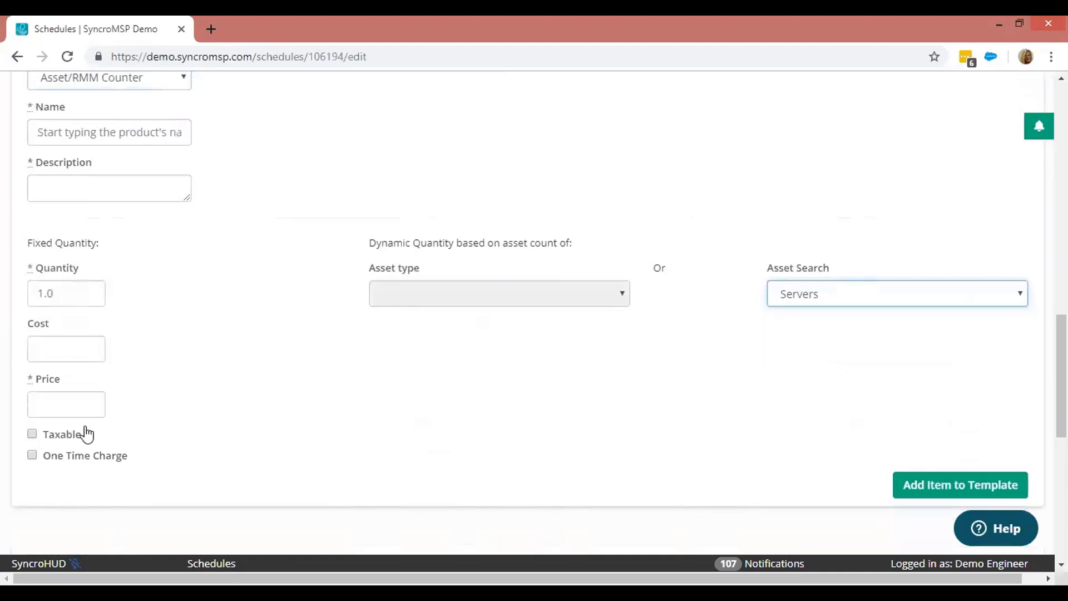
click(80, 408)
text(100)
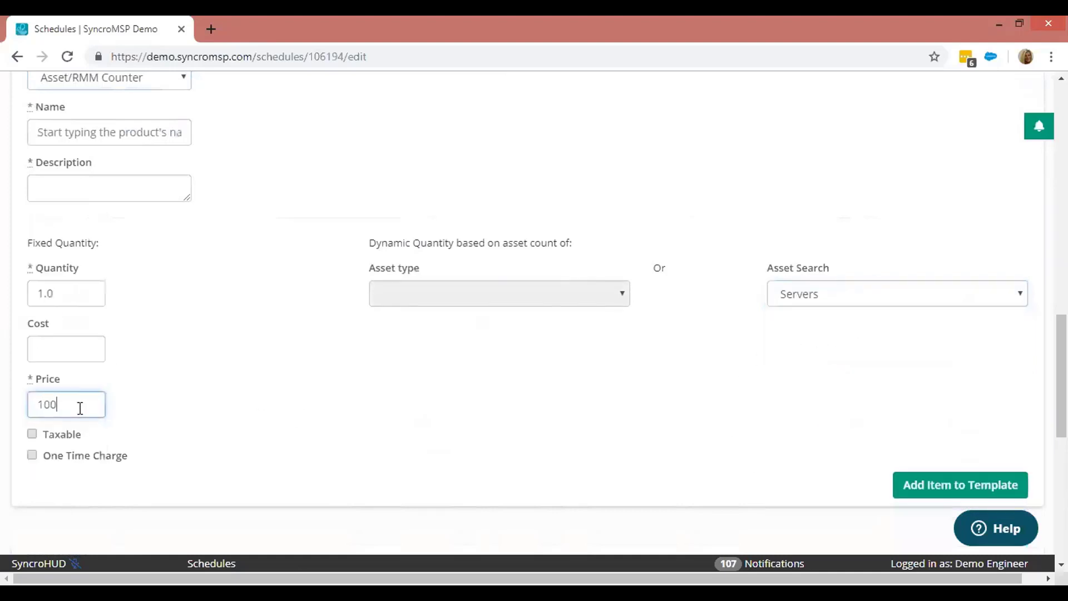
click(300, 423)
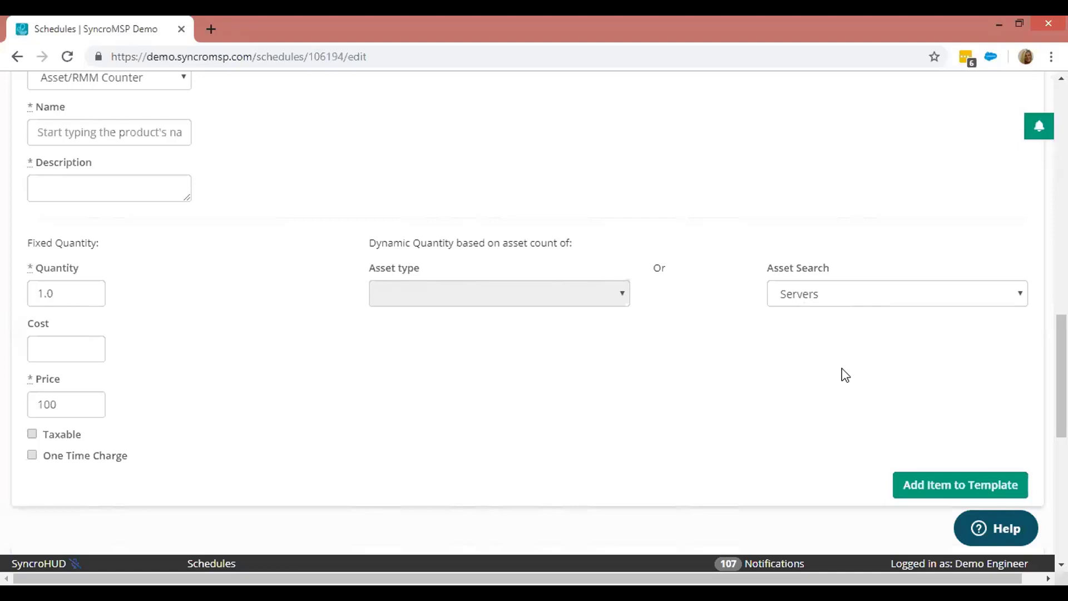
- Set the counter line item's asset search to Workstations and its price to 50
click(824, 291)
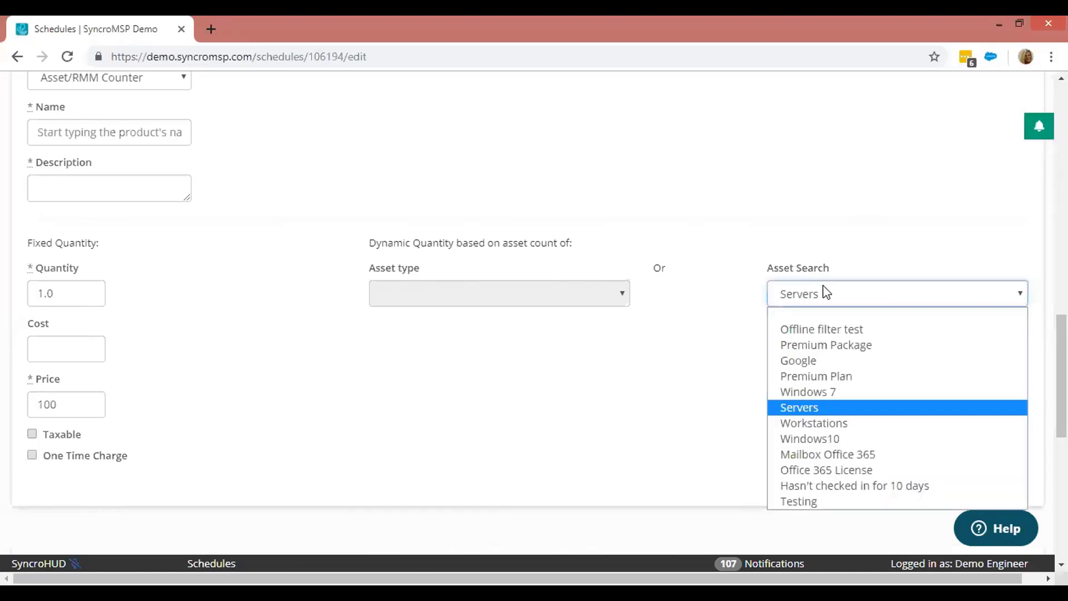
click(840, 423)
click(80, 412)
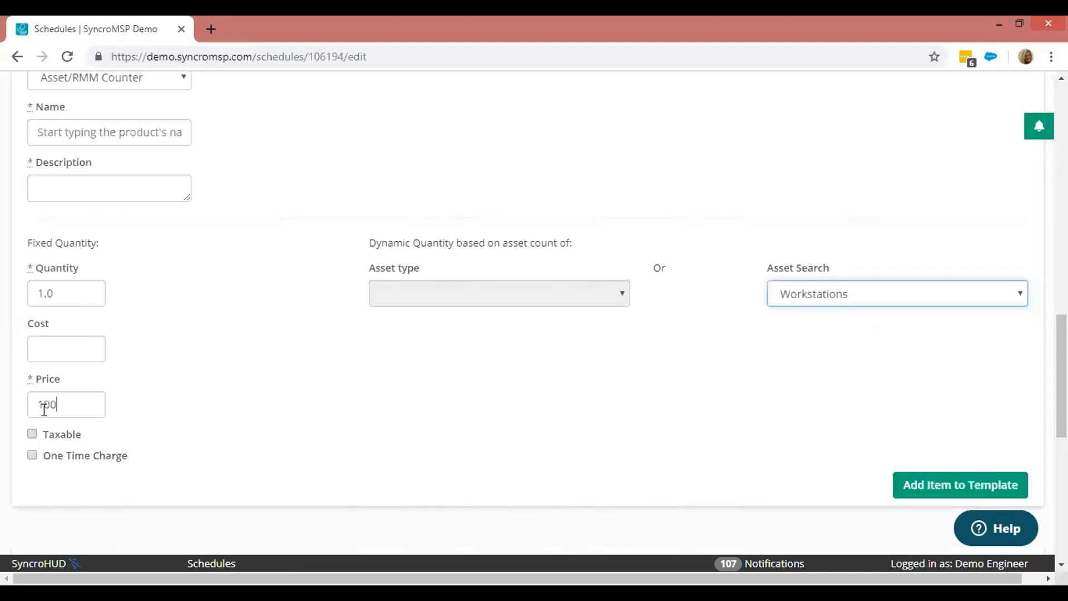
double_click(44, 409)
text(50)
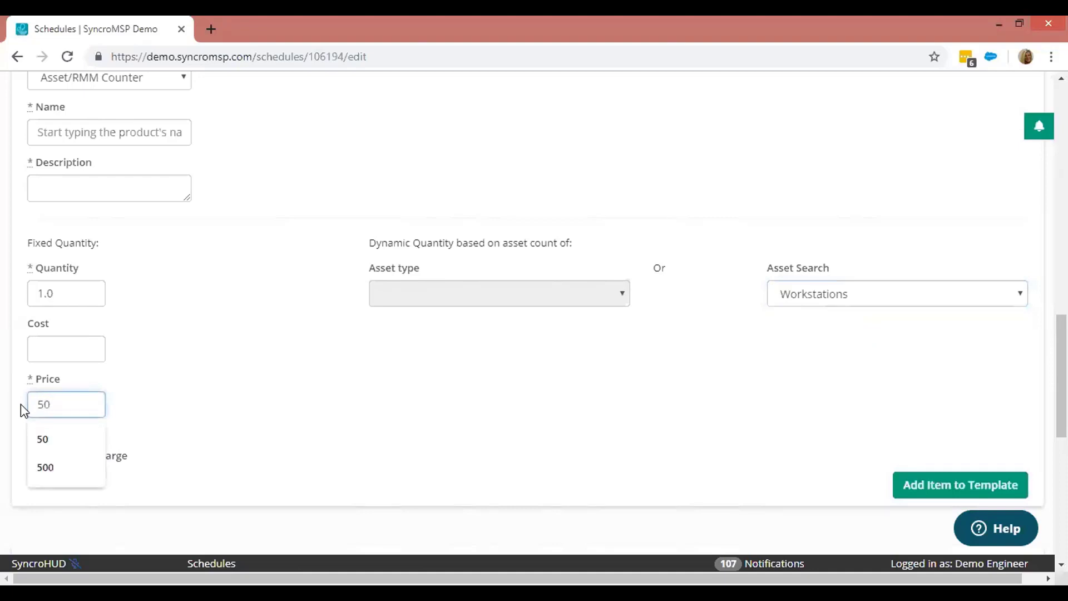
click(237, 417)
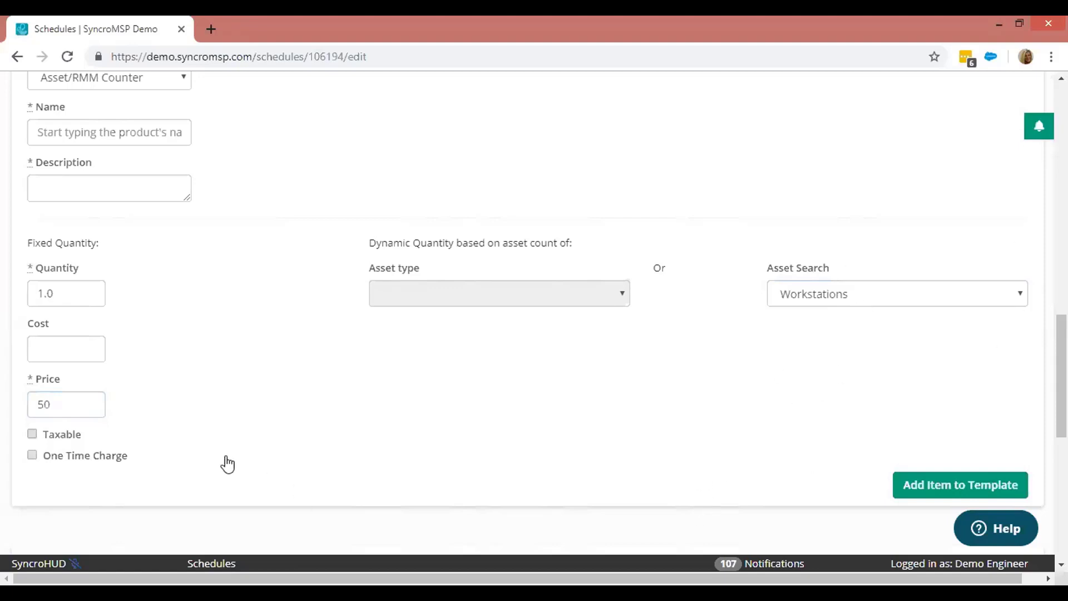
- Change the line item's recurring type to RMM Package and select the Monitoring + AV PLUS package
scroll(269, 434, up, 2)
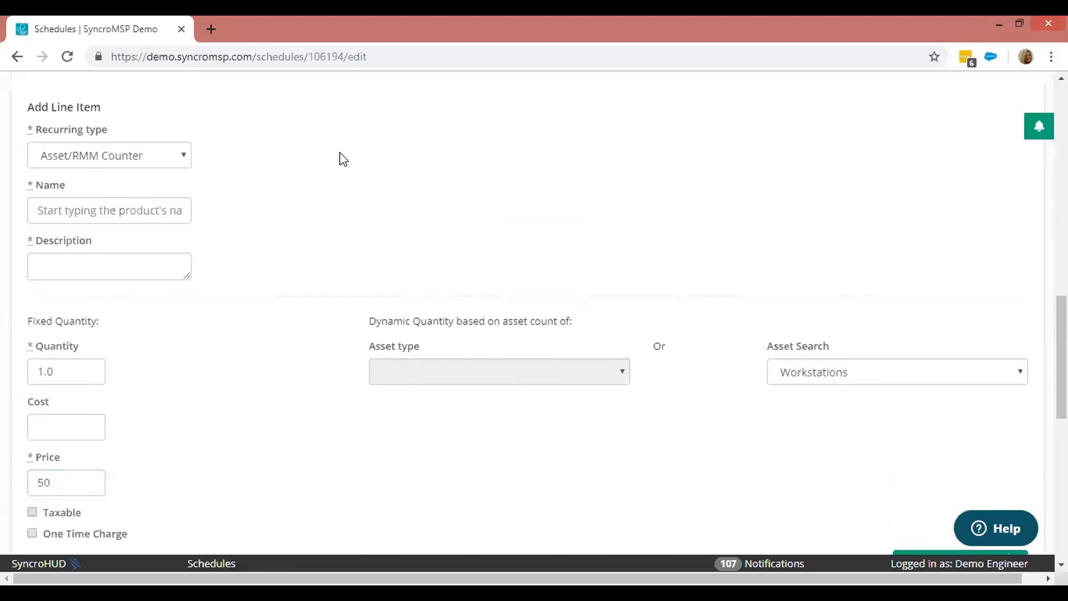
click(115, 160)
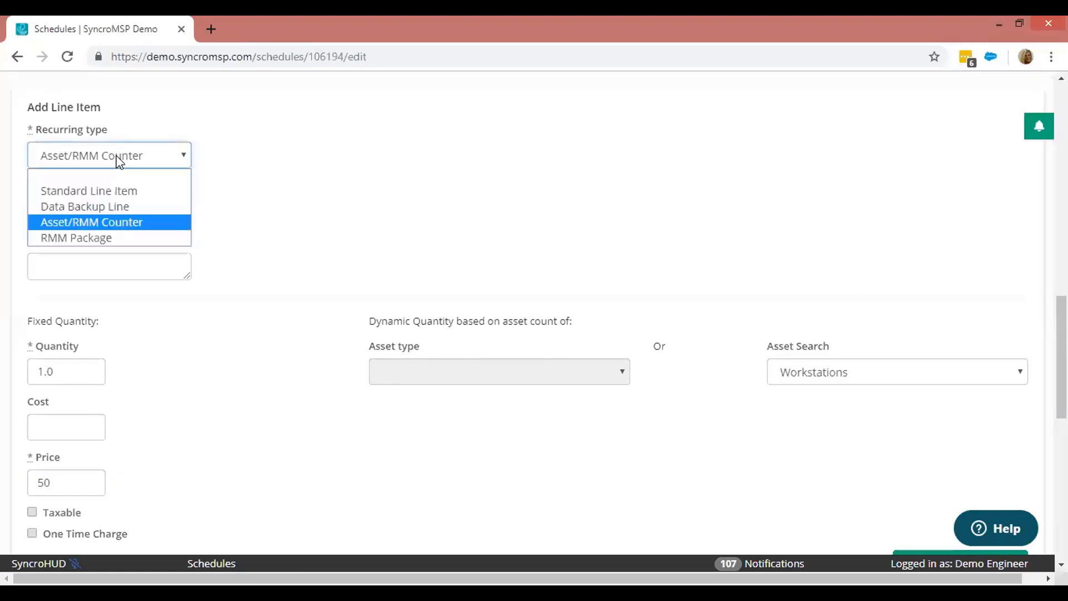
click(85, 234)
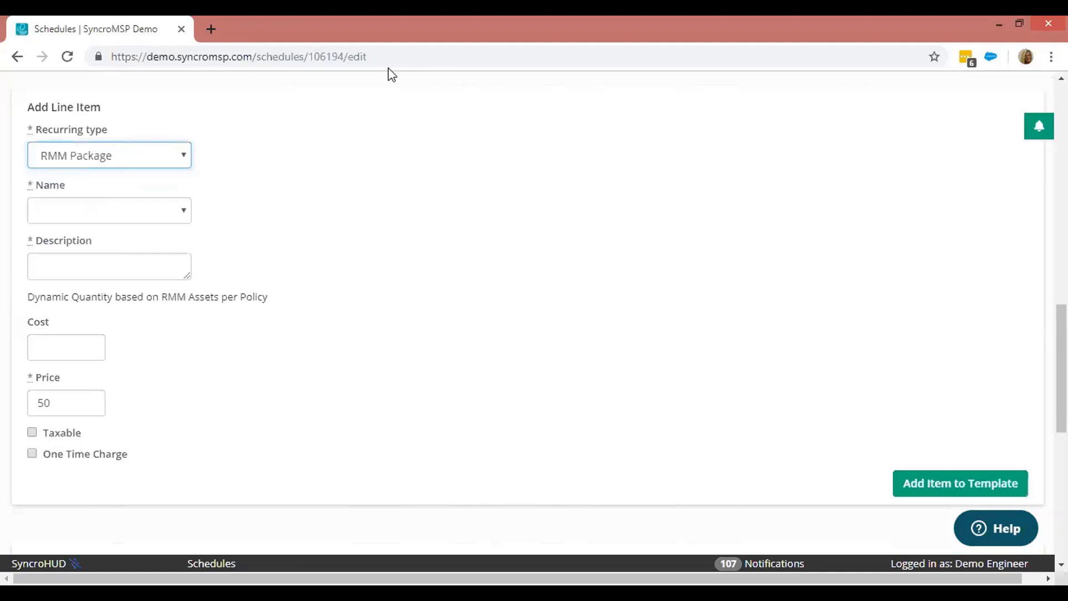
click(119, 216)
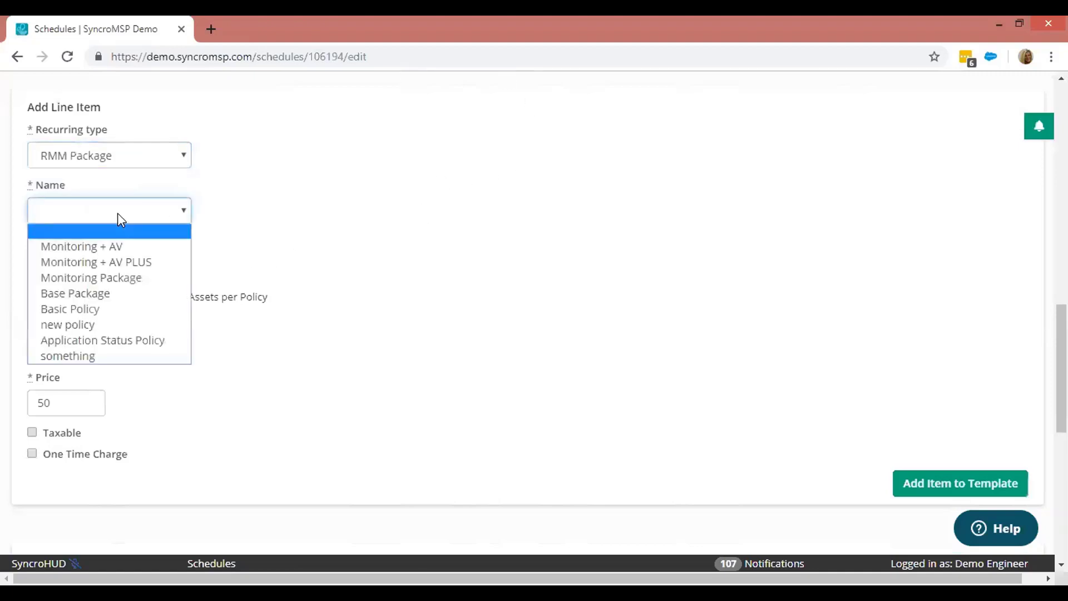
click(139, 262)
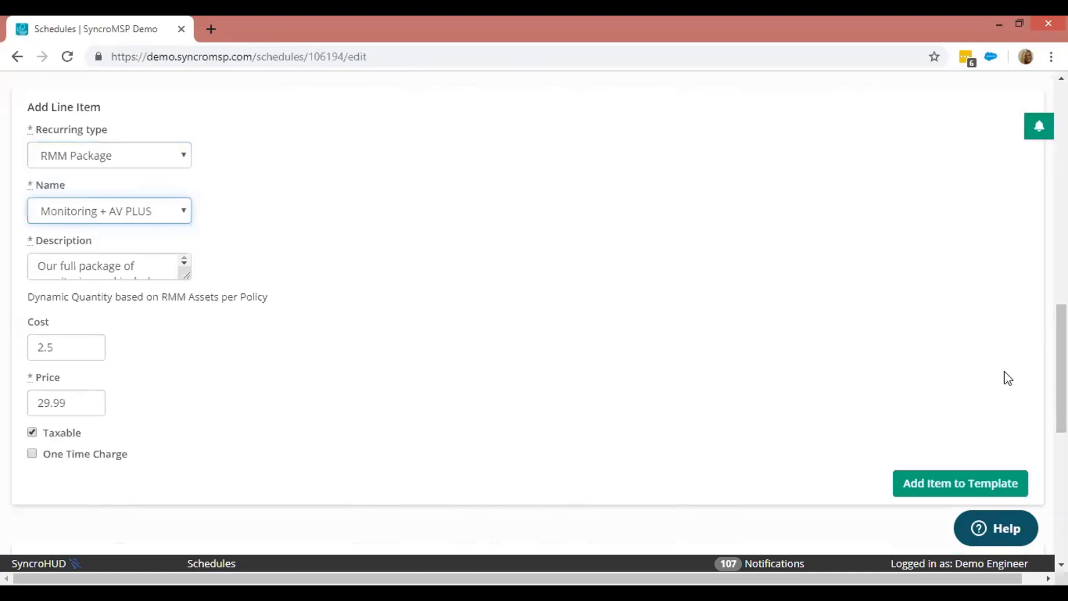
- Open the Documentation Center and start a new wiki page
scroll(1061, 367, up, 15)
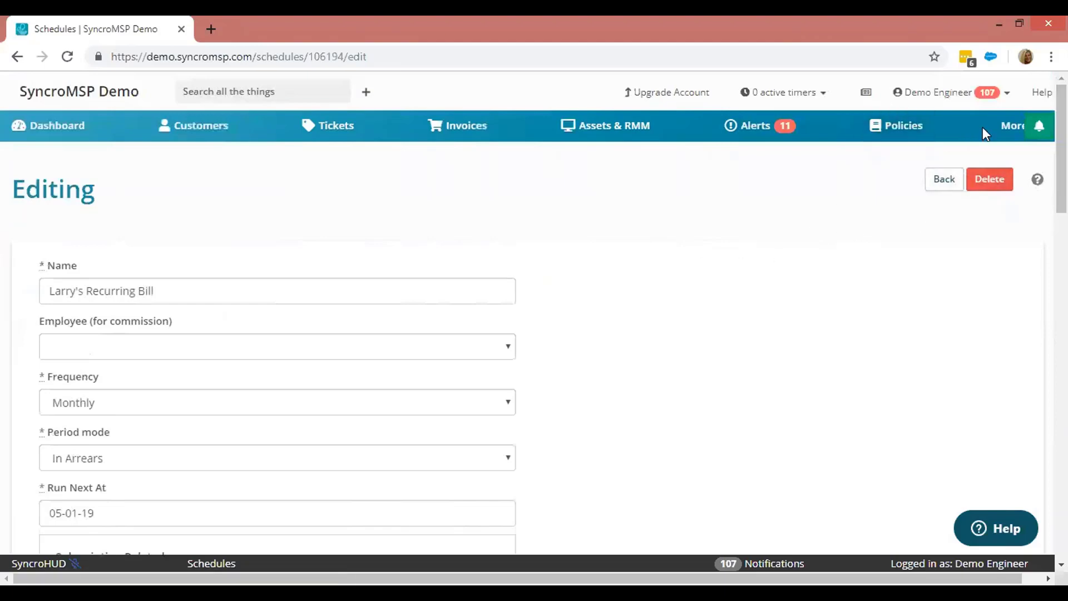
click(997, 130)
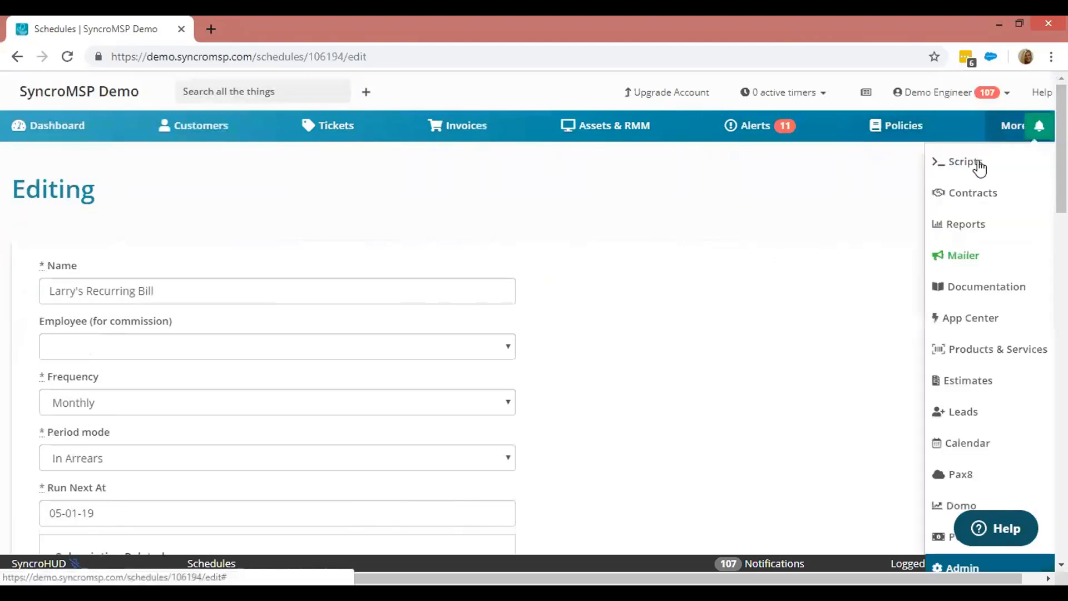
click(970, 291)
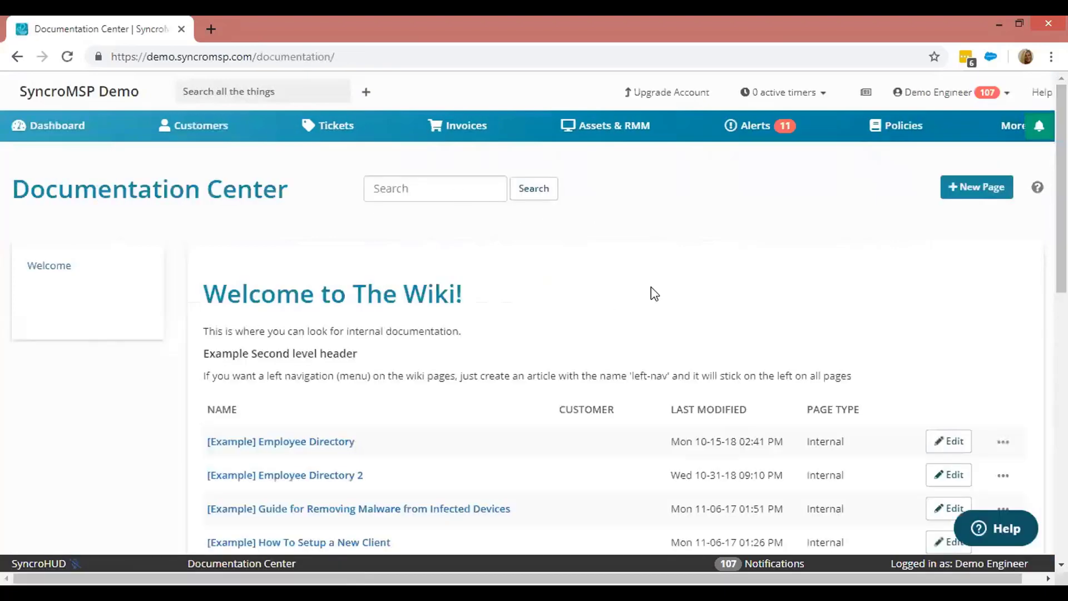
click(974, 188)
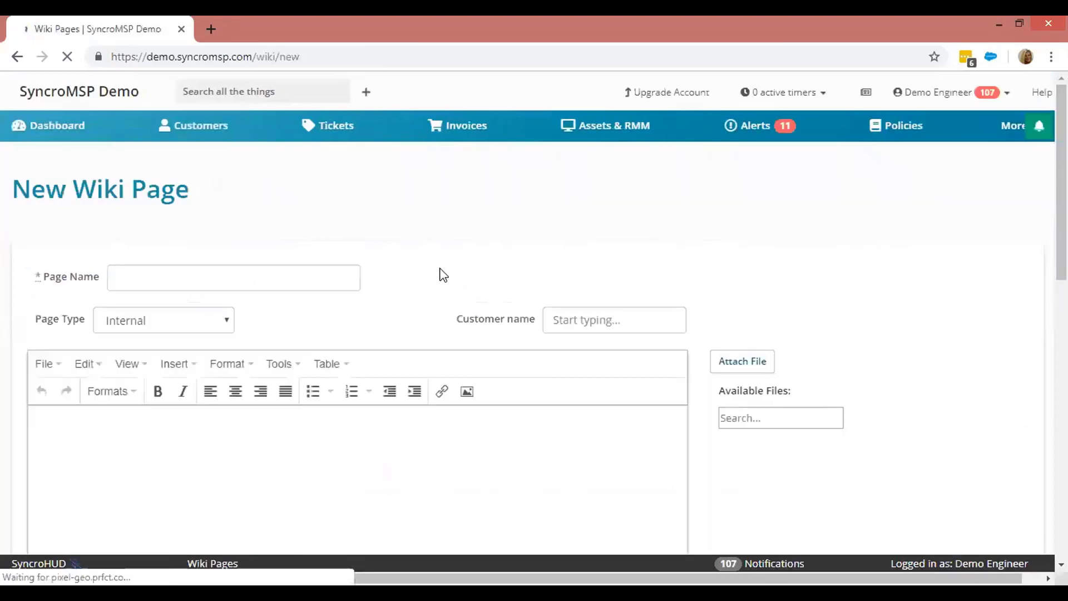
- Keep the new wiki page's type as Internal and assign it to the customer Larry's Lamplighter
scroll(692, 217, down, 1)
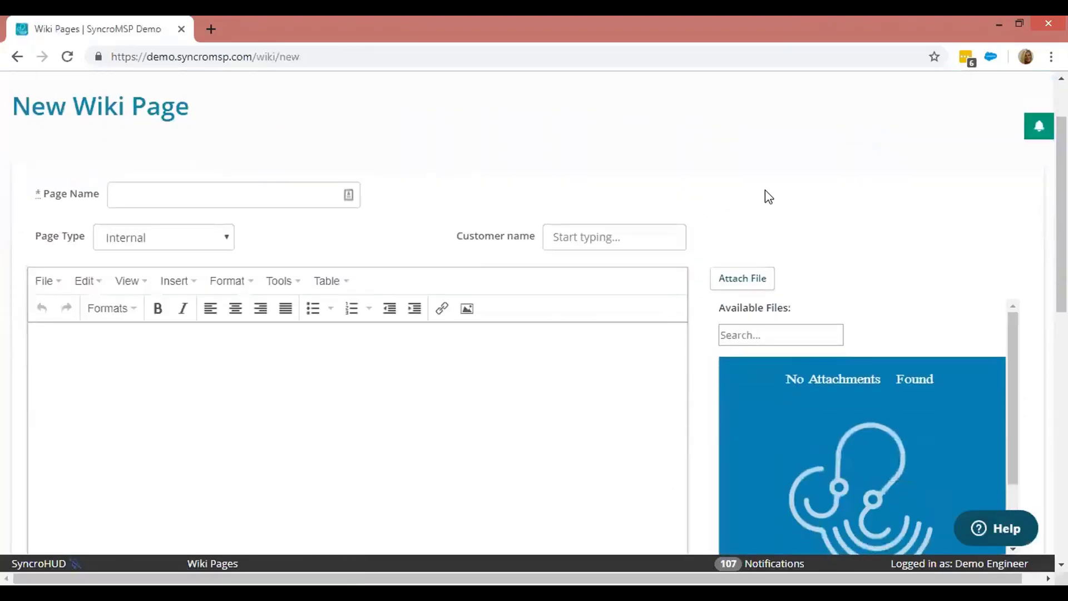
scroll(765, 192, down, 1)
click(169, 167)
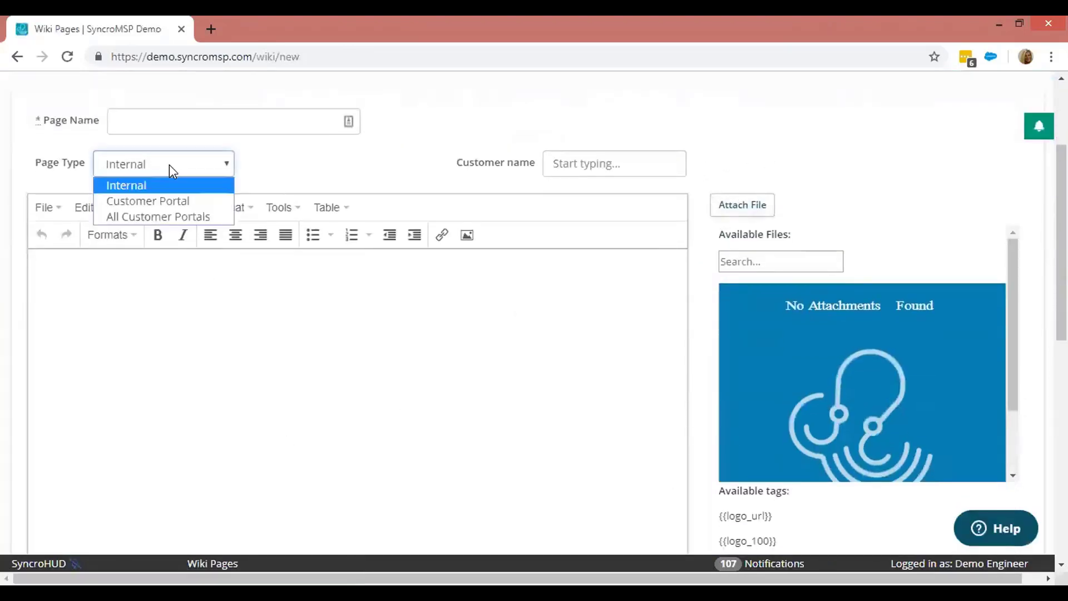
click(152, 189)
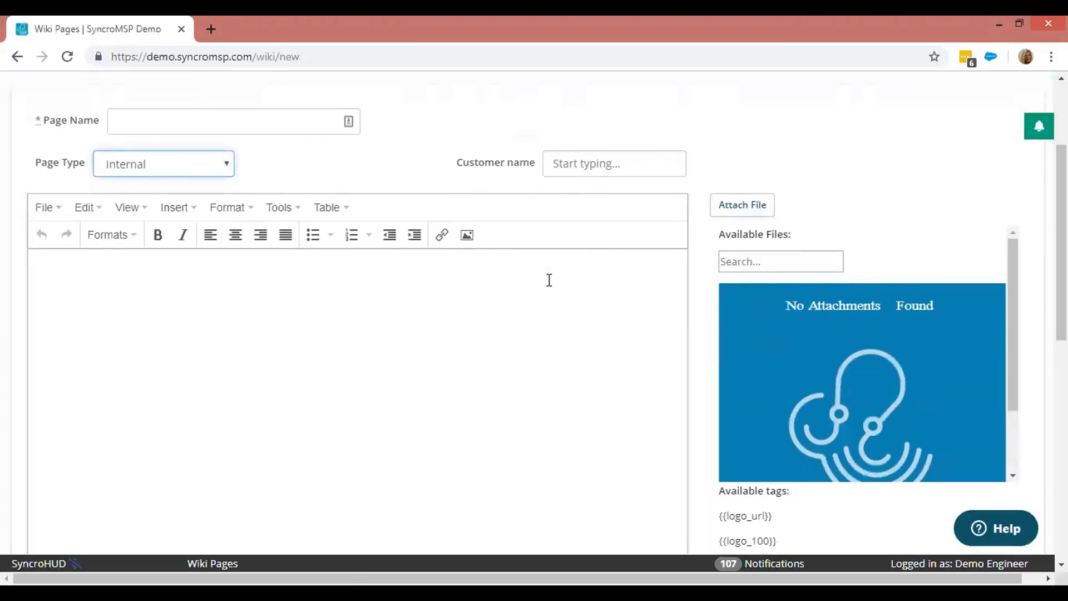
click(605, 159)
text(larr)
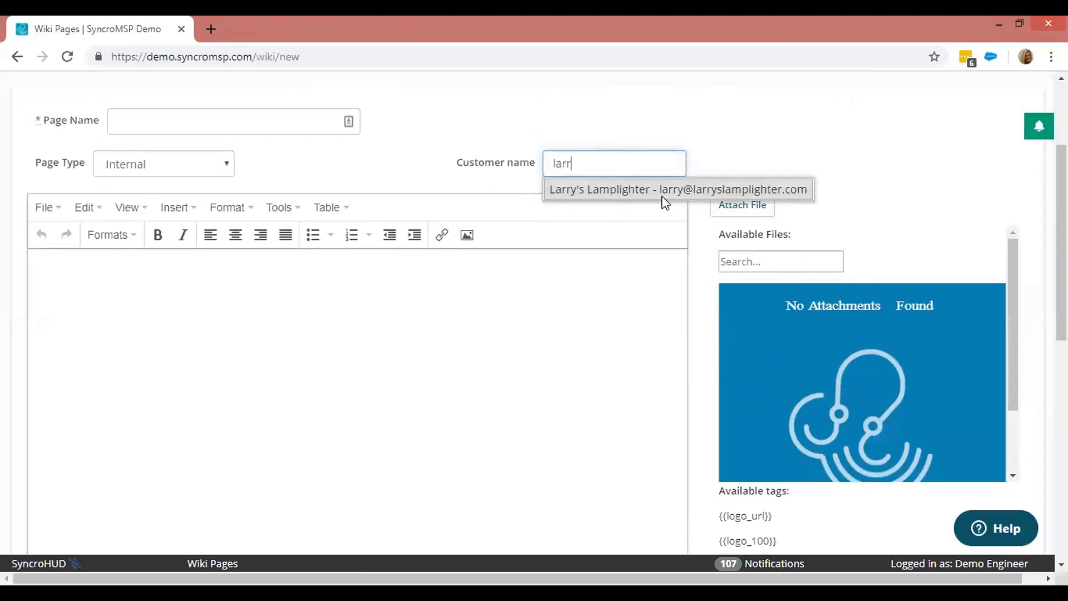
click(569, 188)
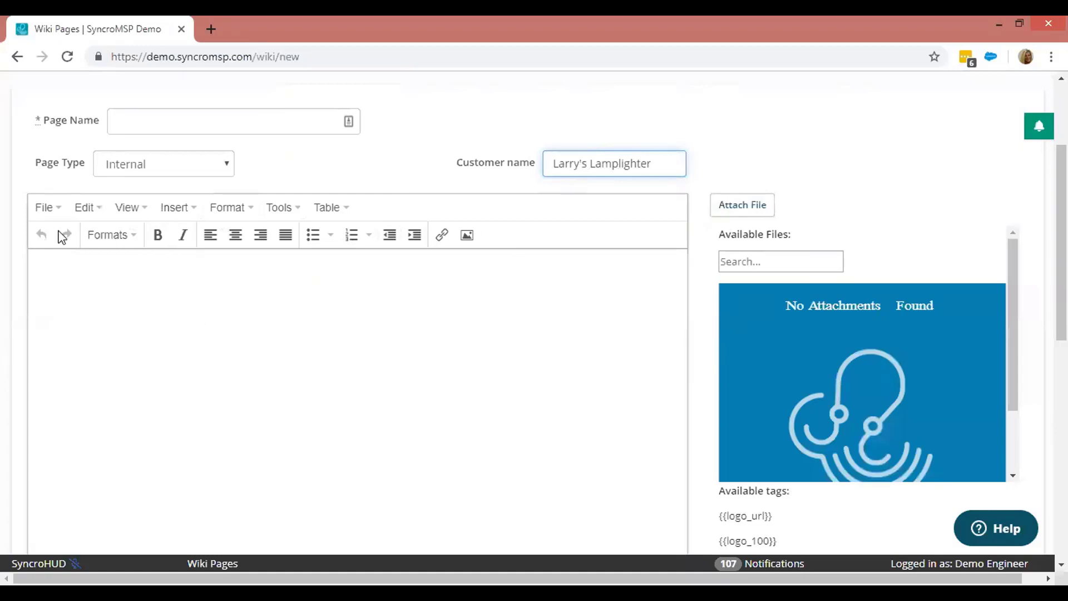
- Switch the wiki page's type to Customer Portal and finally to All Customer Portals
click(139, 164)
click(149, 203)
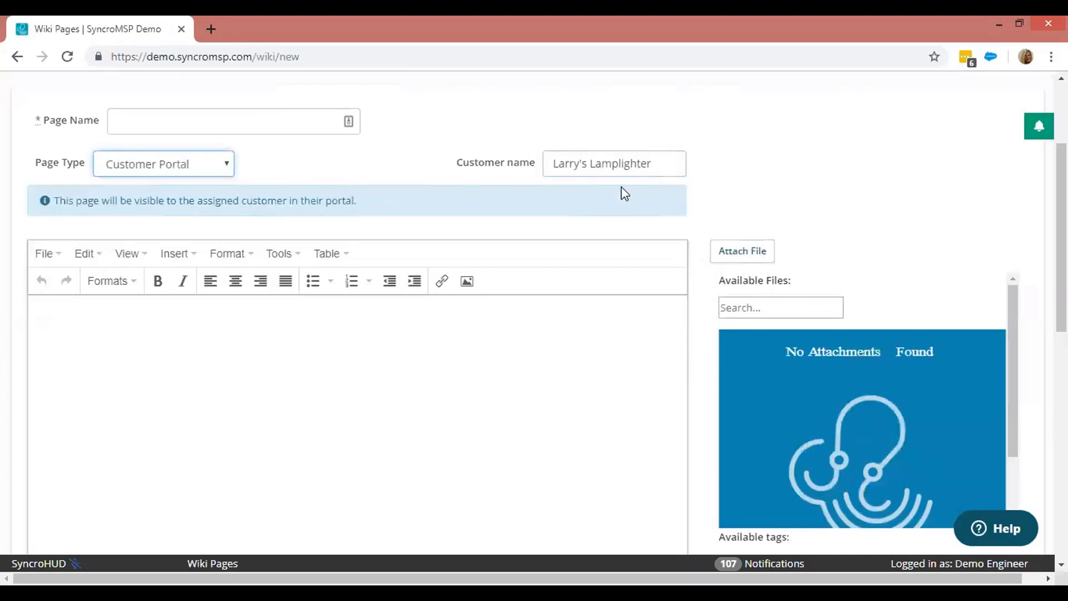
click(185, 164)
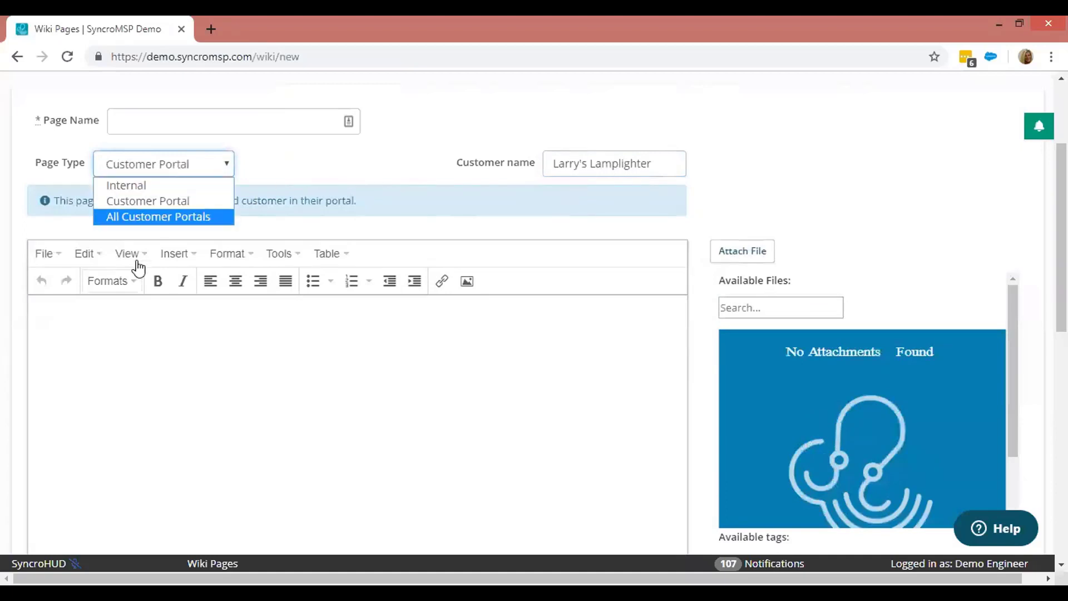
click(151, 215)
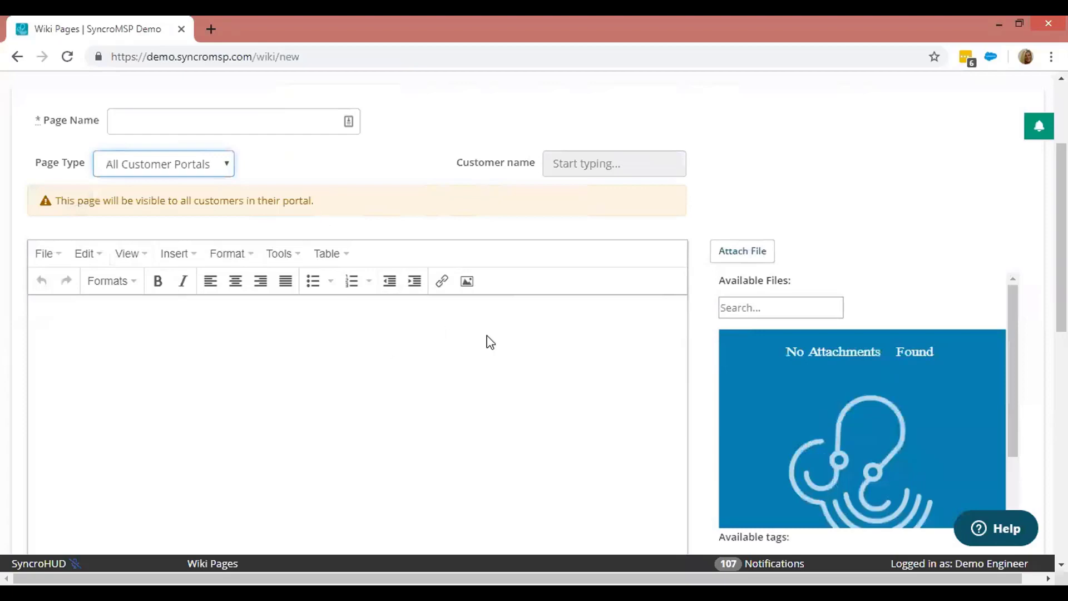
- Open the Assets & RMM overview of all assets
scroll(546, 372, up, 3)
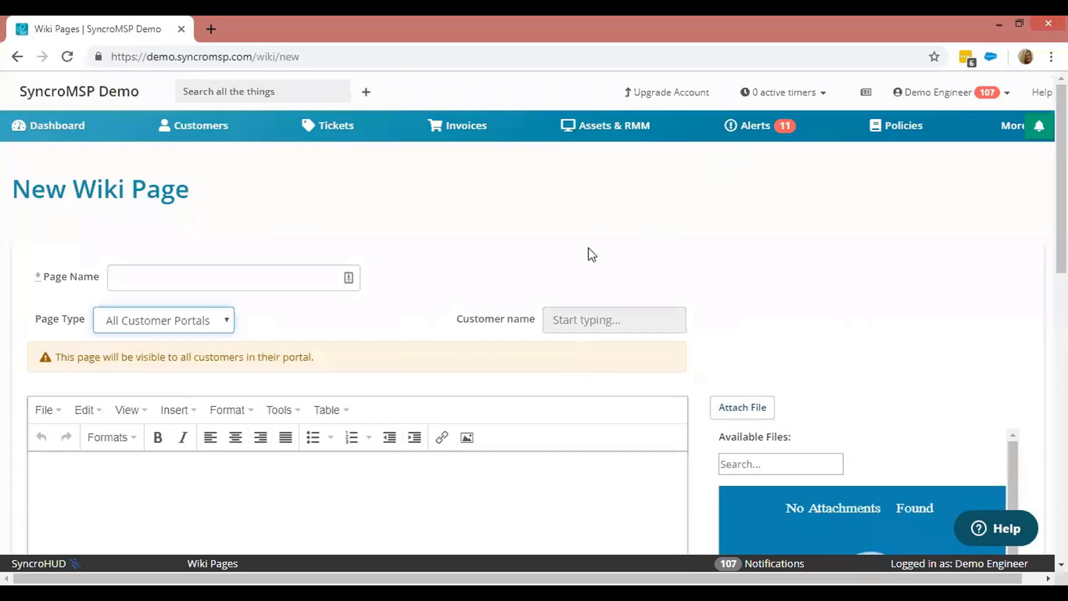
click(612, 134)
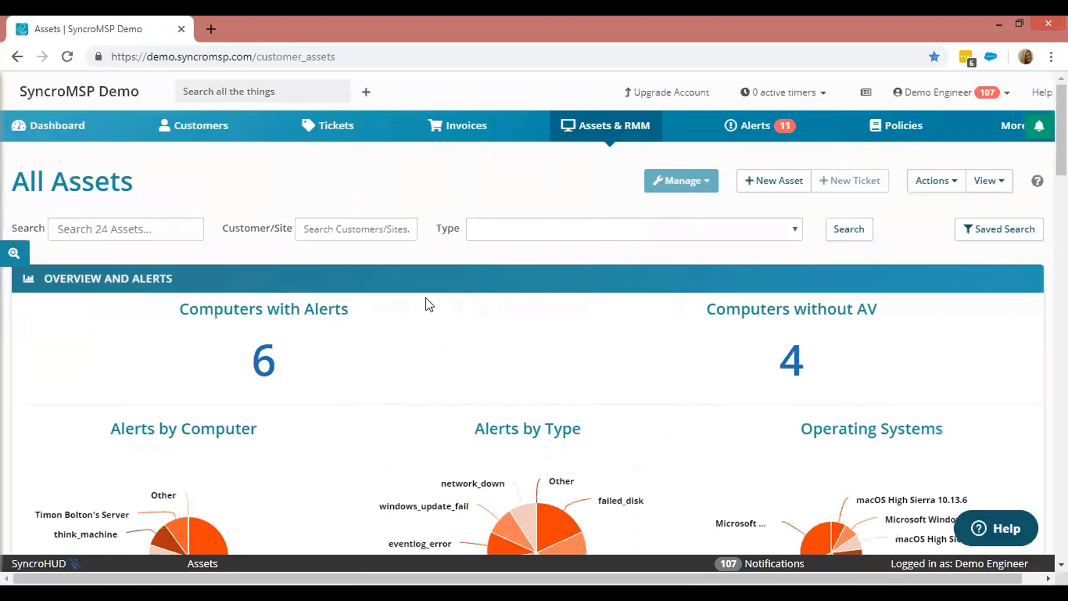
- Look over the asset overview charts, and open the RMM alerts list in a separate browser tab
scroll(482, 291, down, 1)
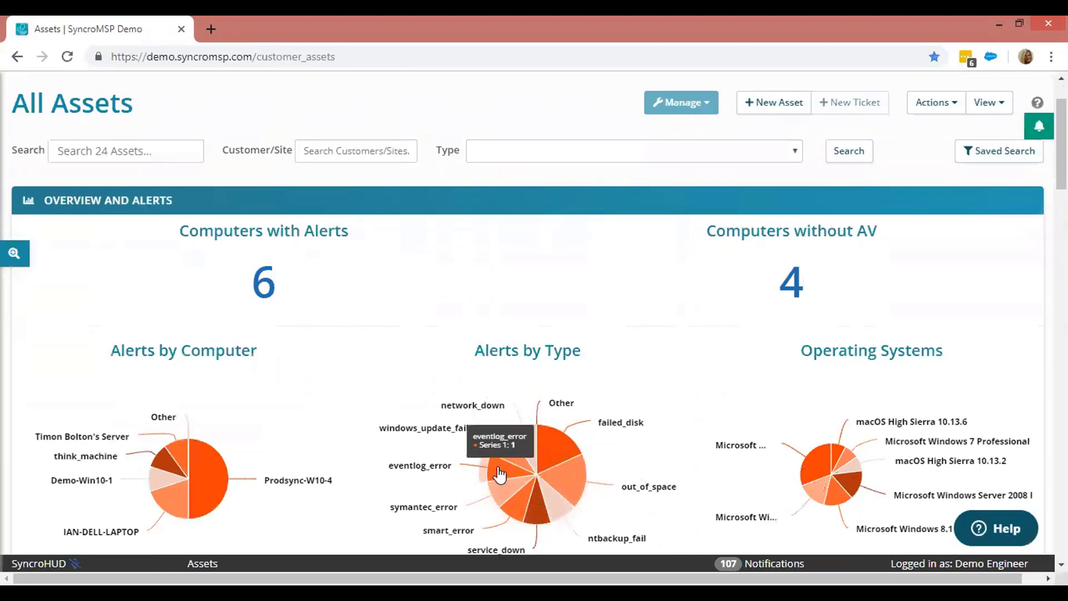
scroll(607, 363, up, 3)
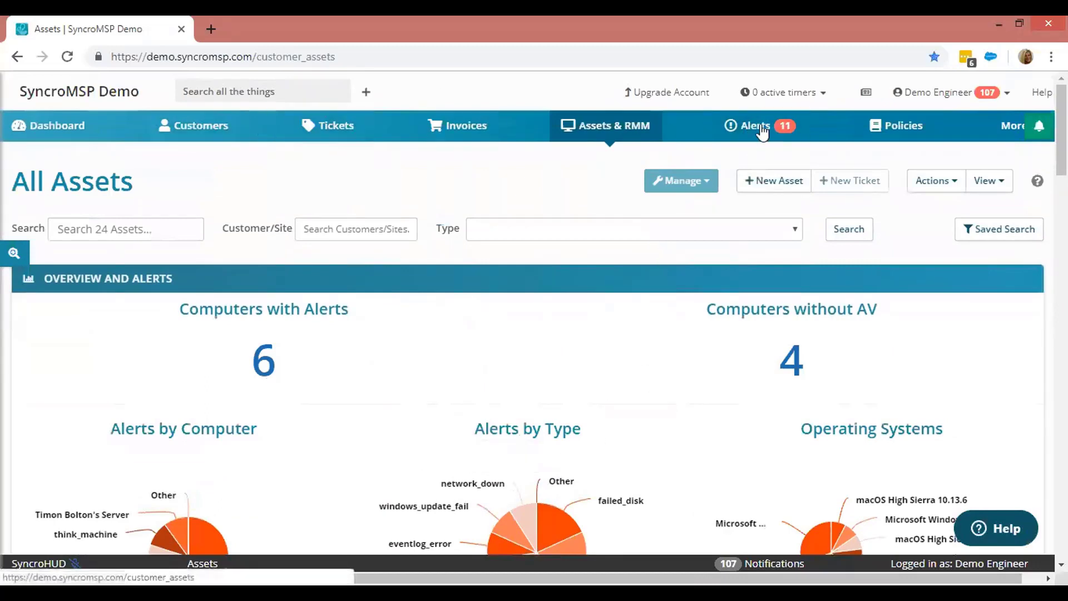
right_click(733, 123)
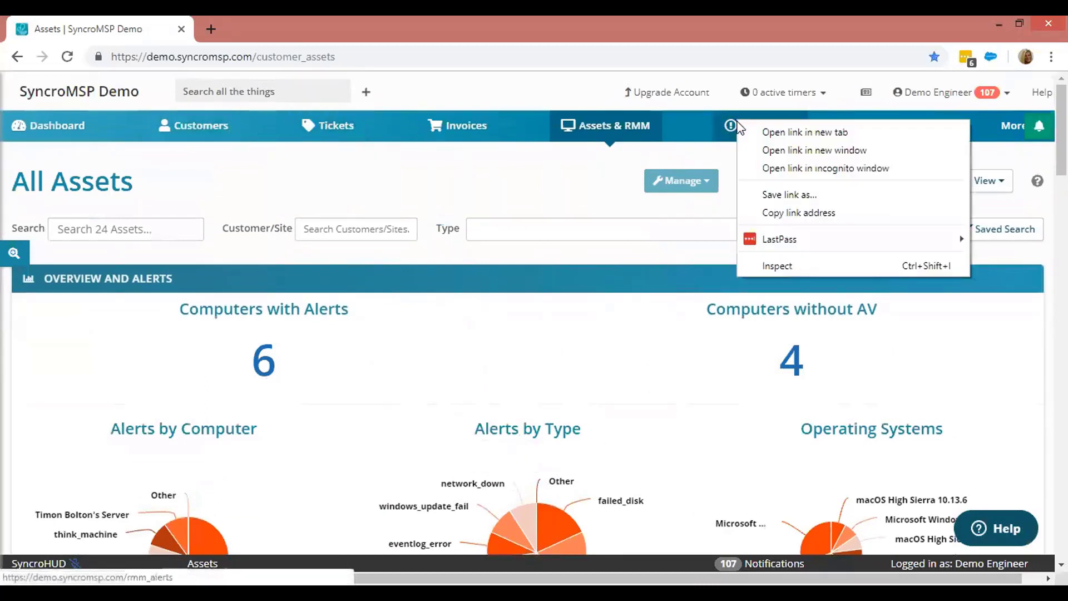
click(790, 134)
click(275, 26)
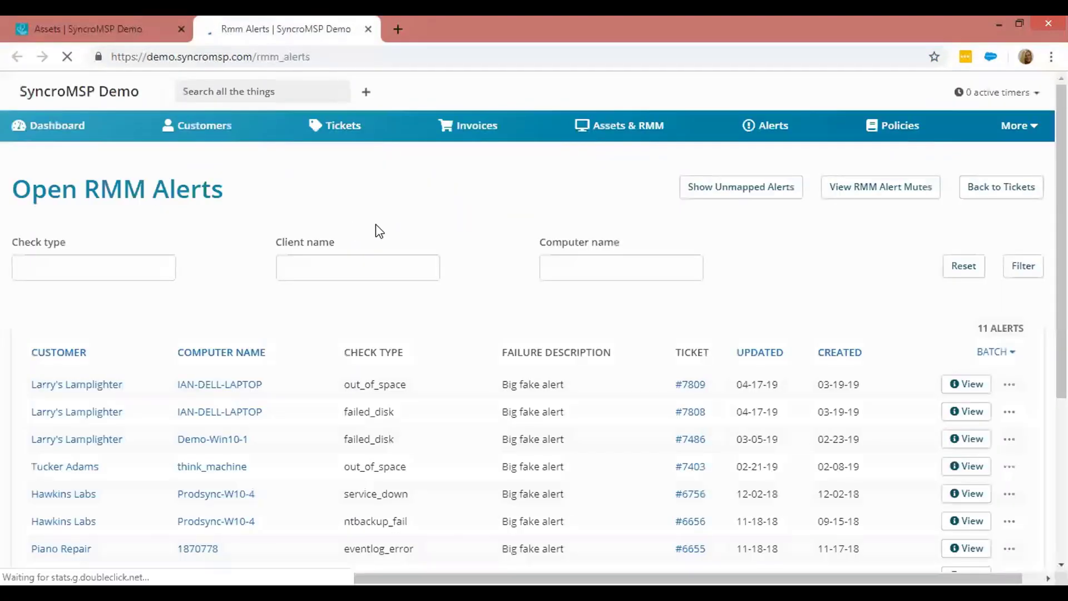
- Review the open RMM alerts and check the extra actions available for the out_of_space alert on IAN-DELL-LAPTOP
scroll(382, 232, down, 1)
scroll(382, 232, down, 3)
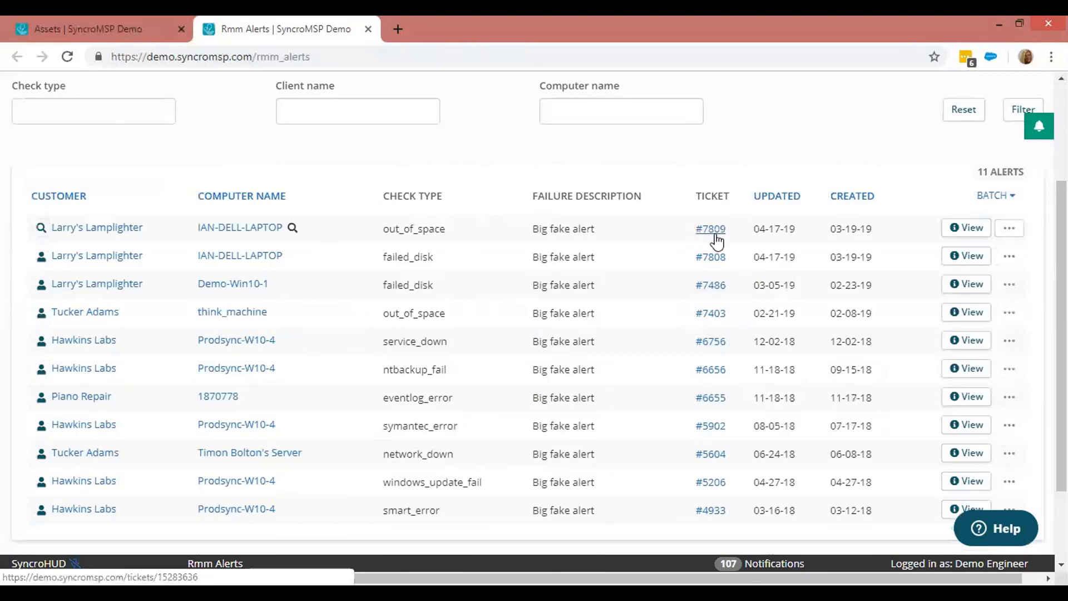
click(1006, 231)
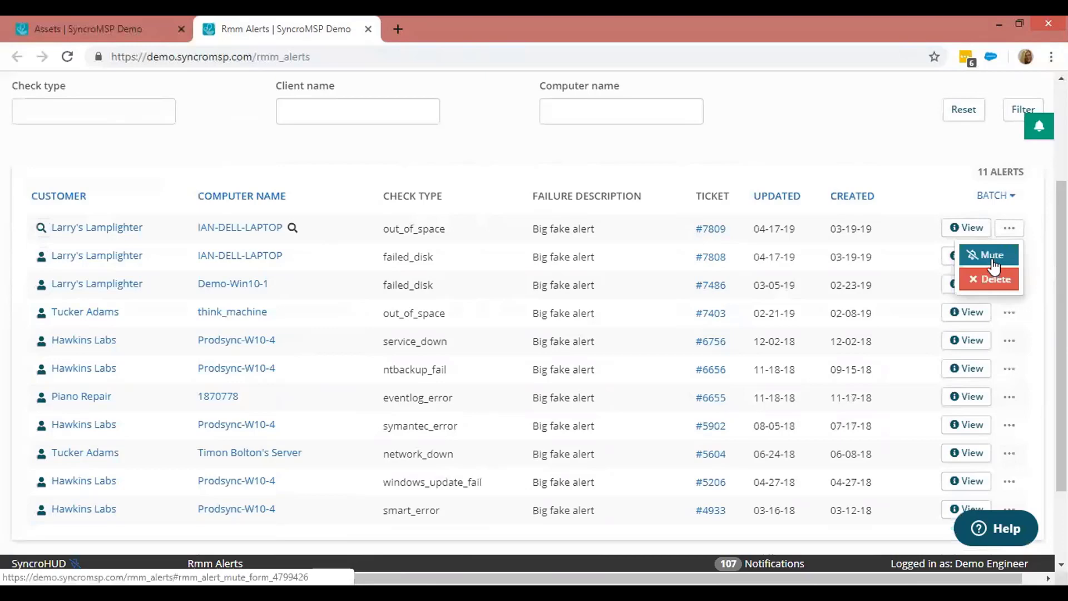
click(890, 160)
scroll(873, 160, up, 3)
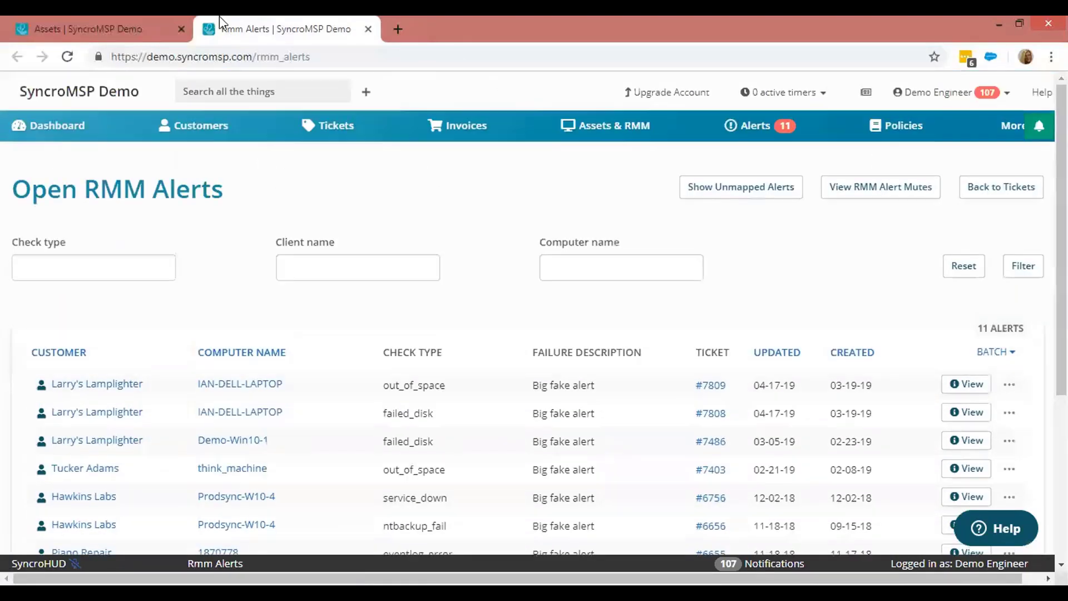
- Return to the All Assets page, bring up the saved asset searches and start a new one
click(79, 23)
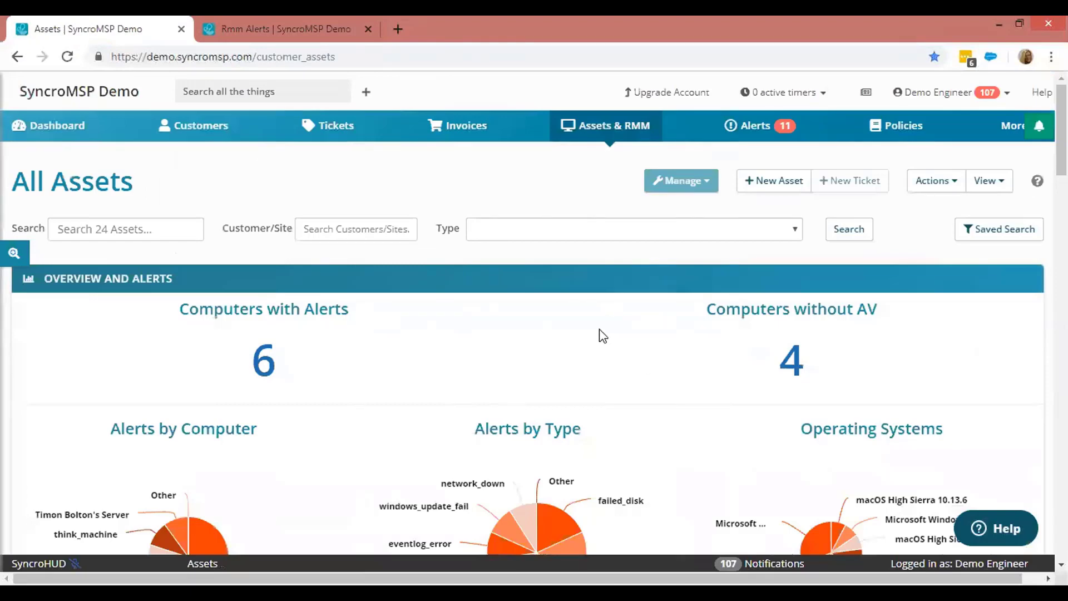
click(14, 255)
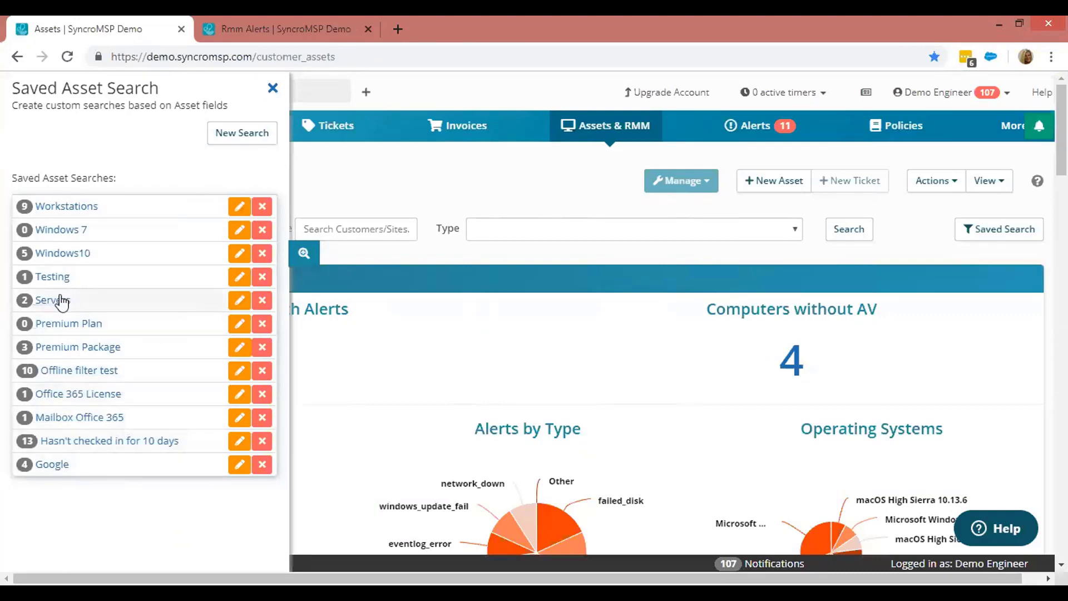
click(243, 134)
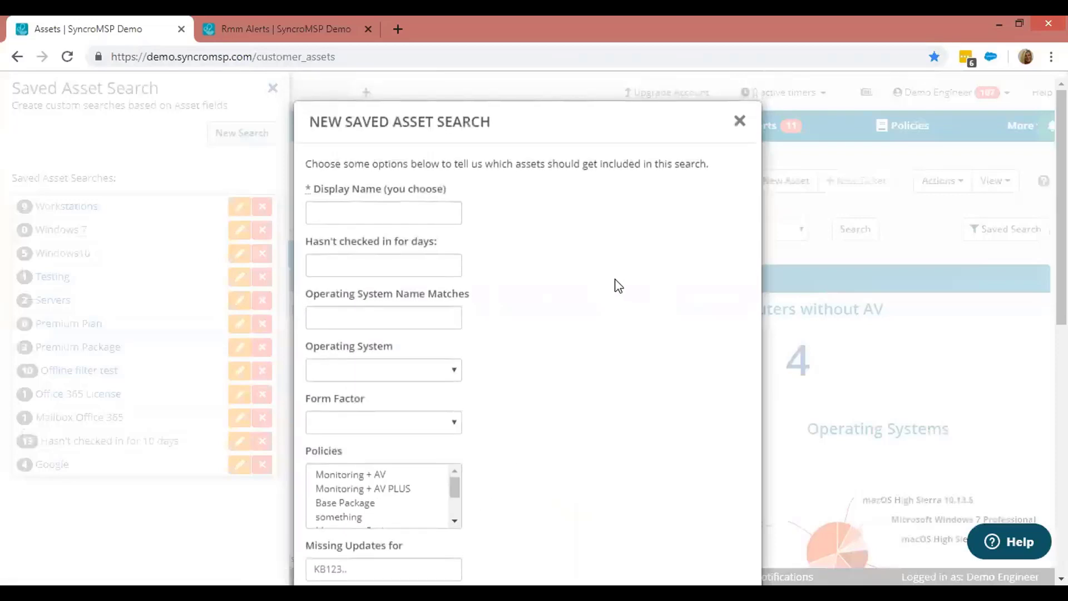
scroll(632, 280, down, 3)
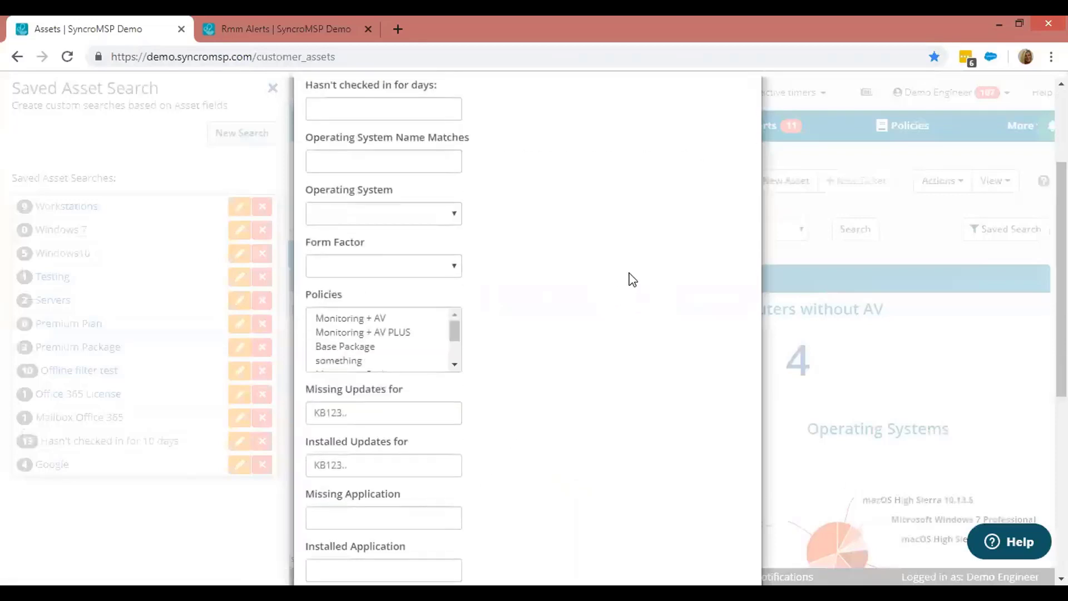
- Try Windows 10 as the new search's operating system, check the installed application choices, and close the form without saving
click(389, 215)
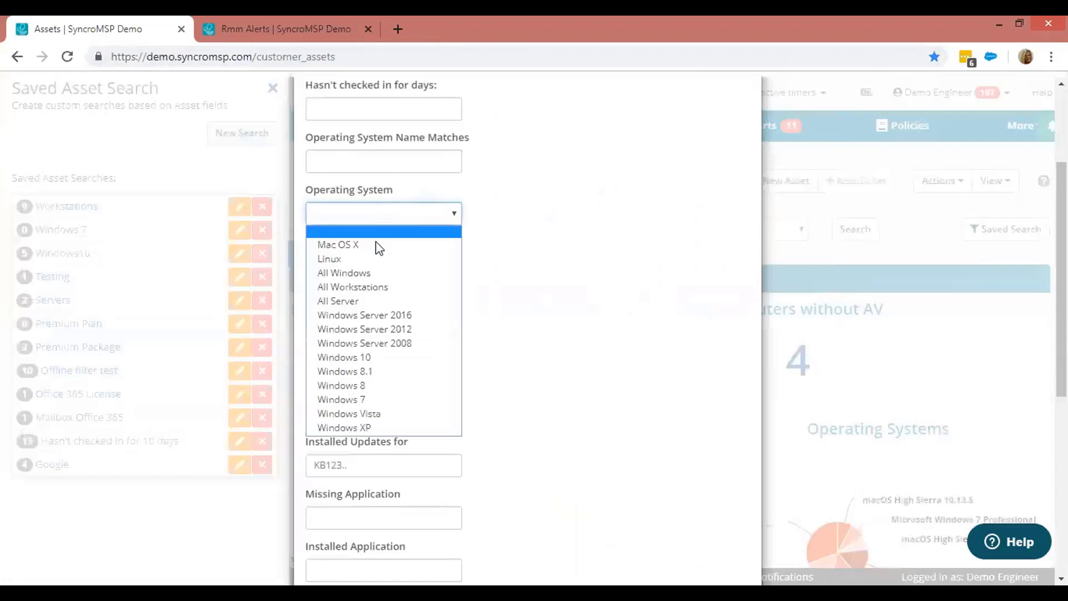
click(368, 357)
scroll(396, 416, down, 3)
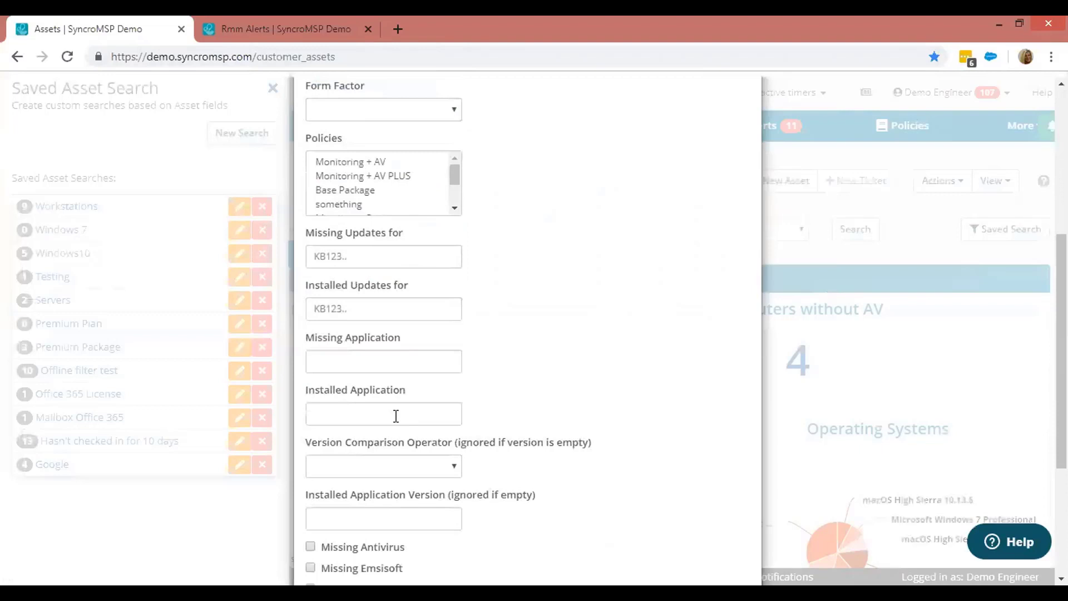
click(355, 421)
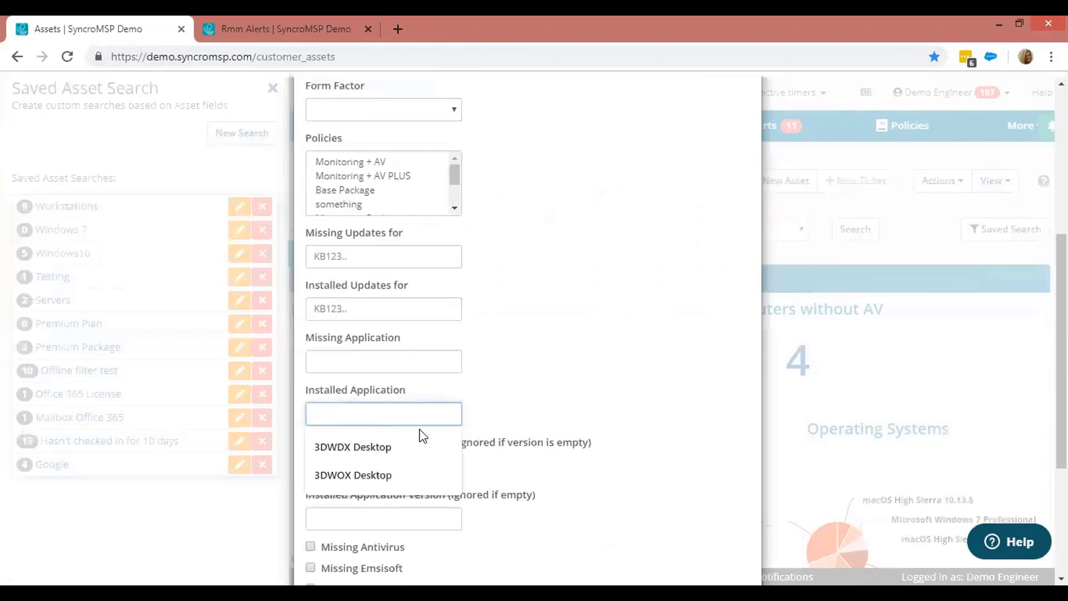
click(538, 310)
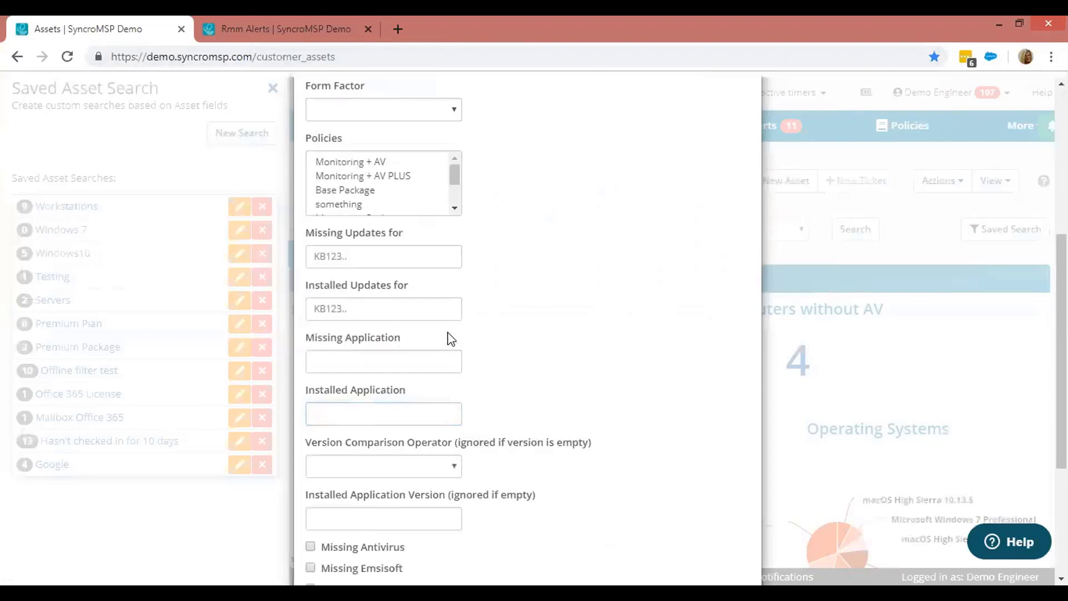
scroll(579, 309, up, 5)
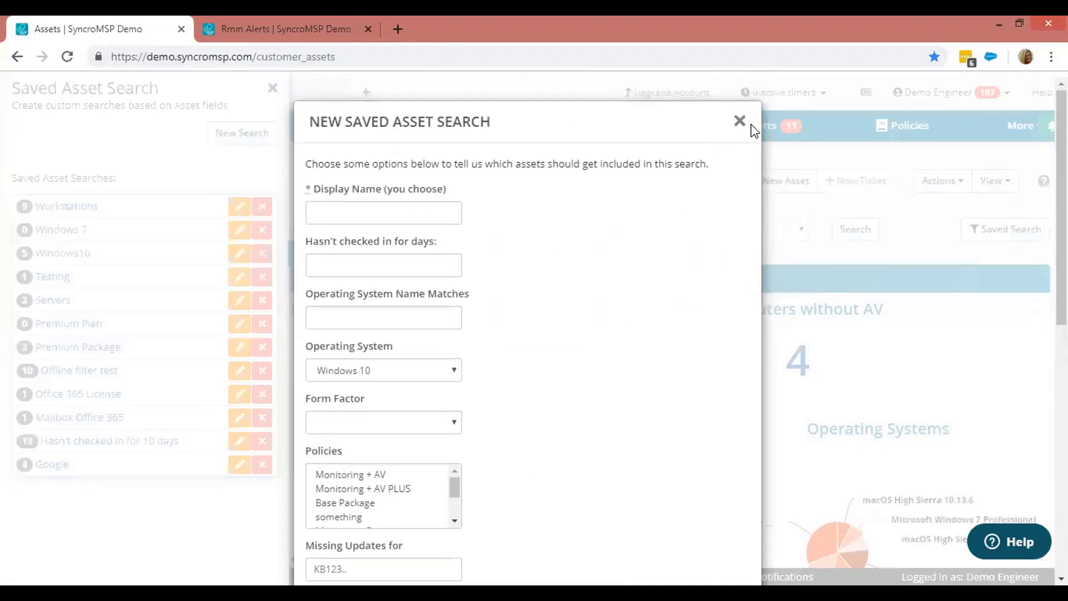
click(739, 122)
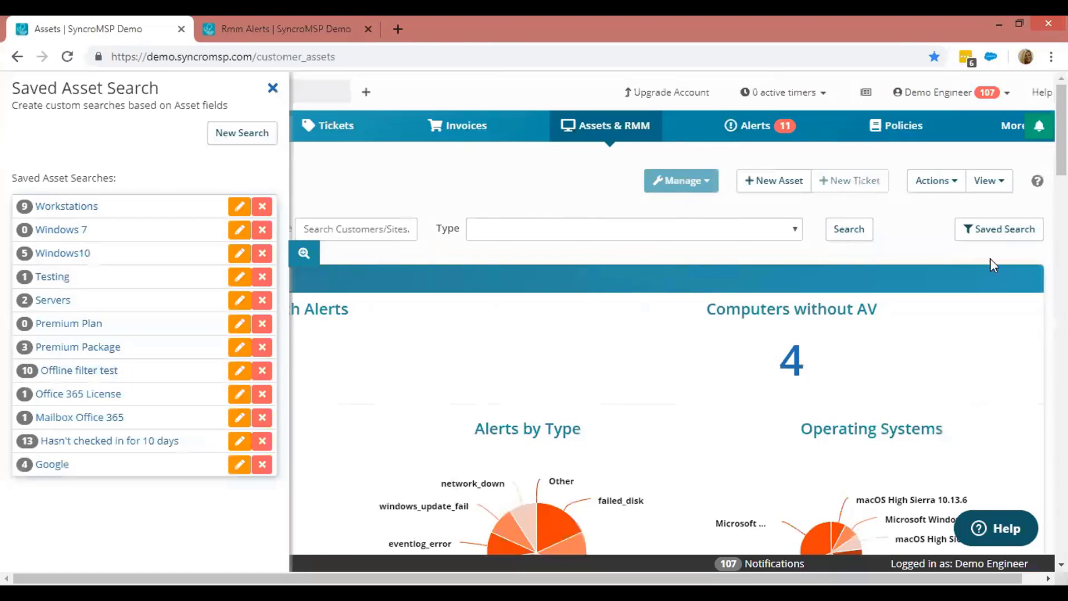
- Check where the Mailer is found among the additional modules, and close the saved asset searches
click(1019, 125)
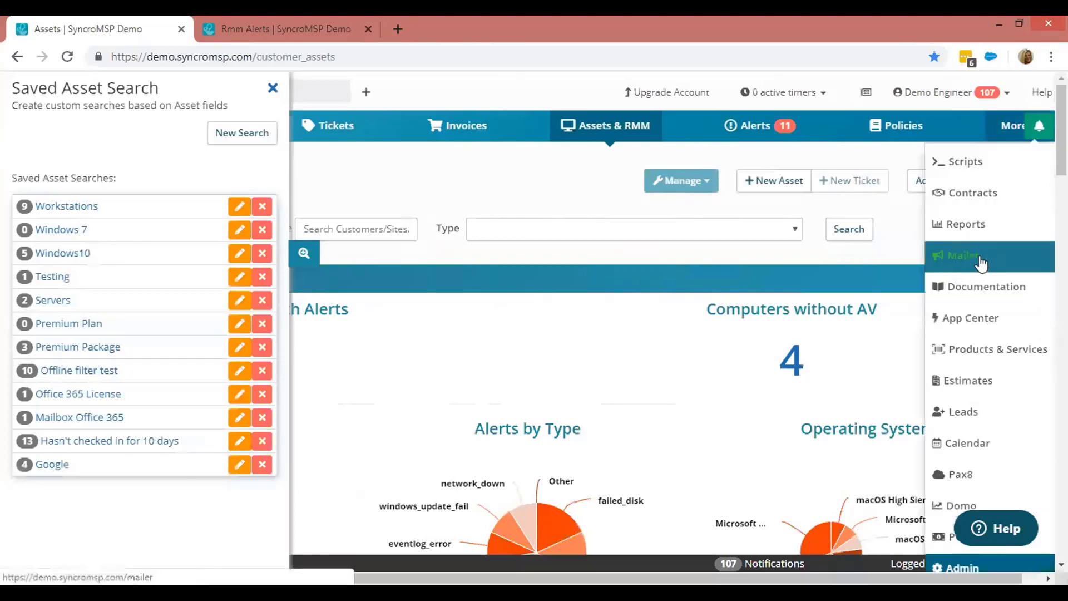
click(63, 151)
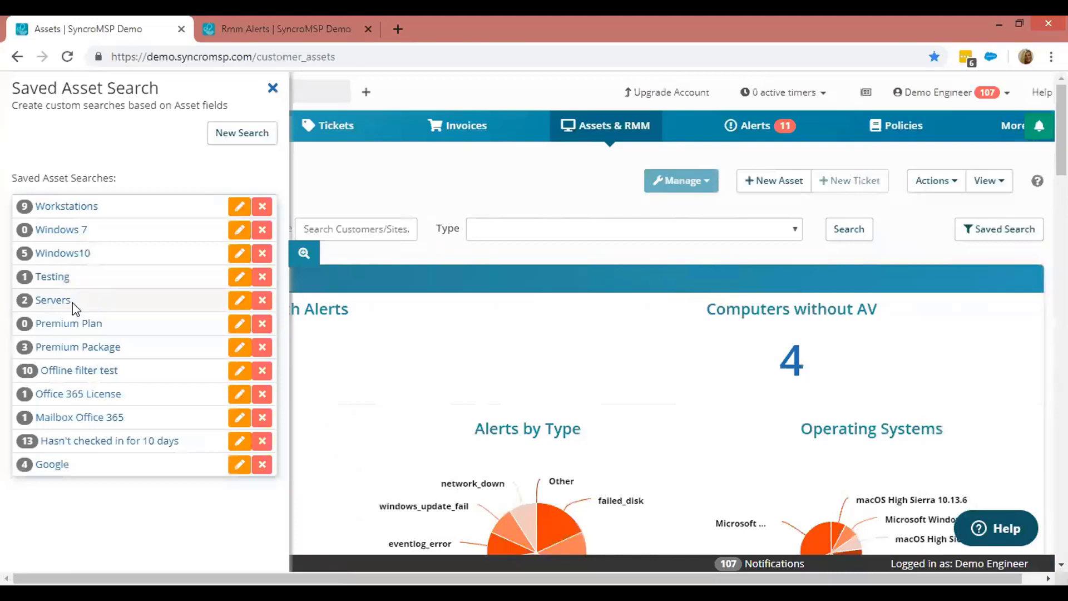
click(272, 89)
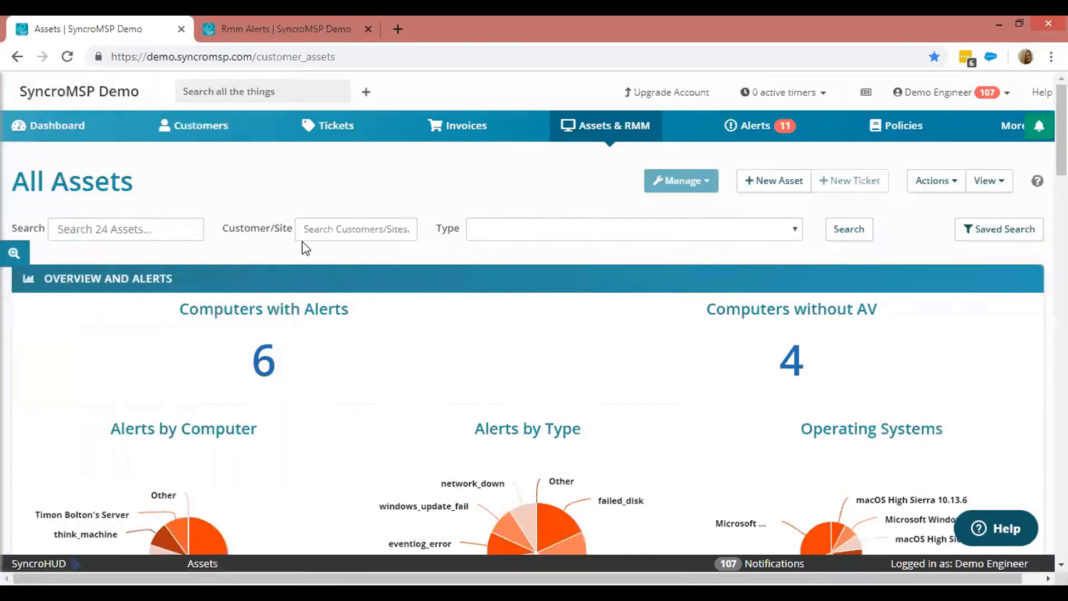
- Filter the asset list by the type Syncro Device
click(328, 225)
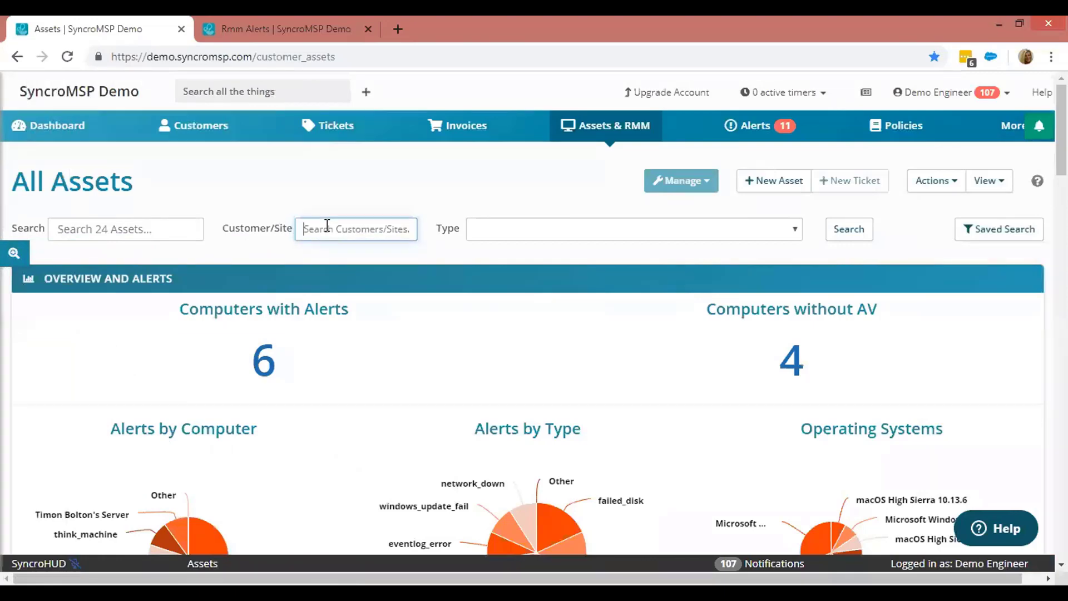
click(508, 232)
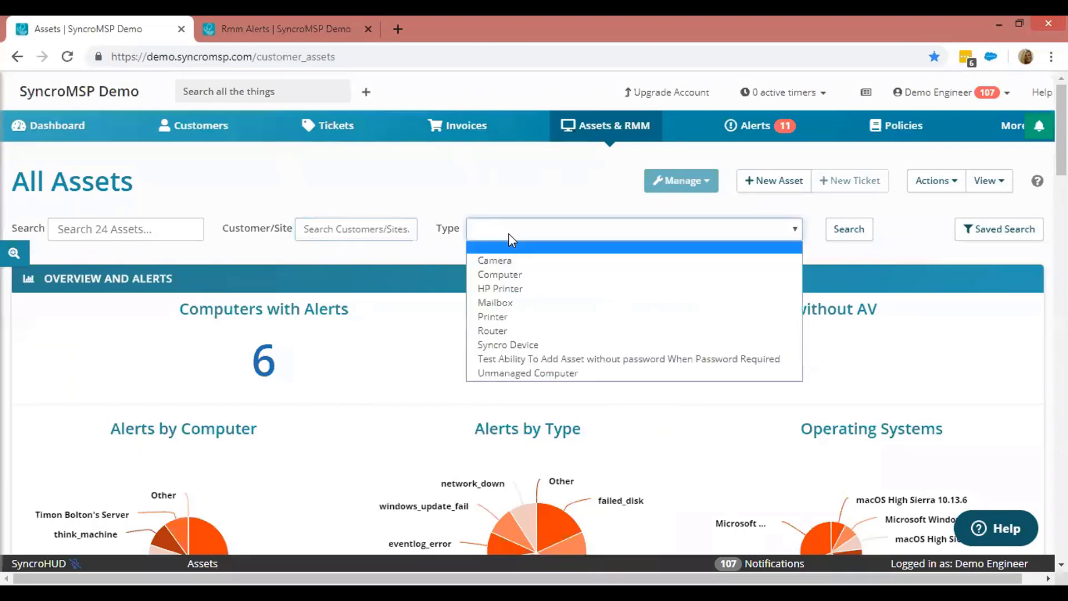
click(528, 345)
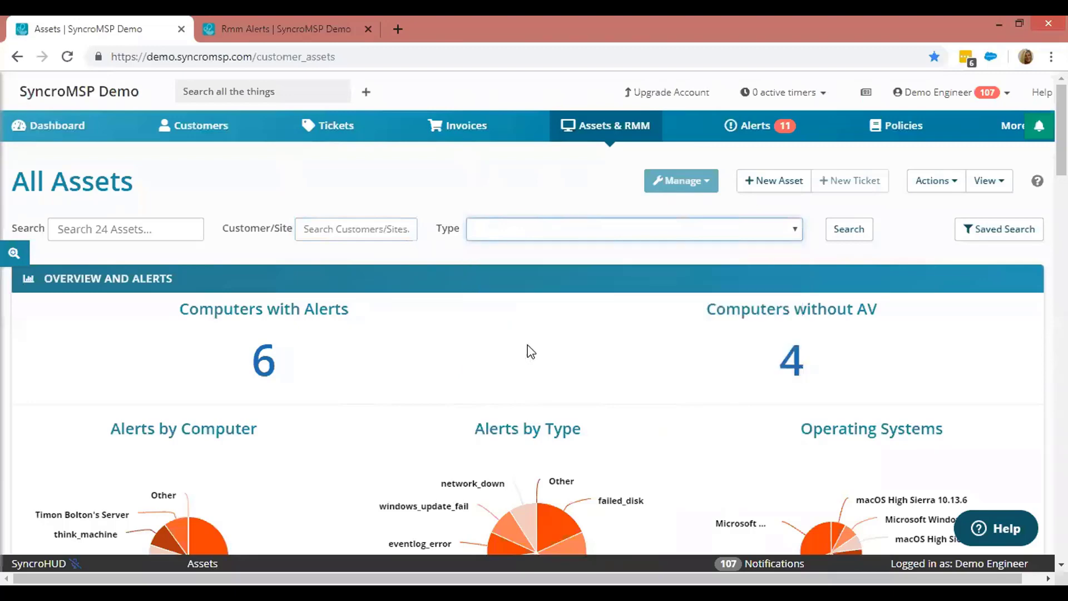
click(850, 239)
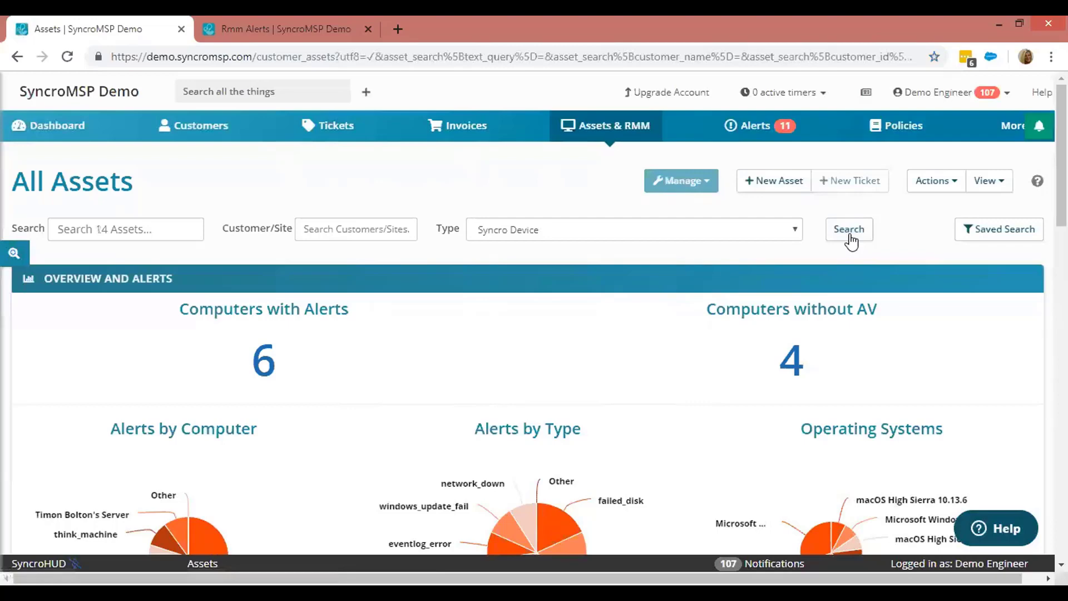
- Examine the columns available for the filtered asset table and close the column settings without changing them
scroll(577, 276, down, 9)
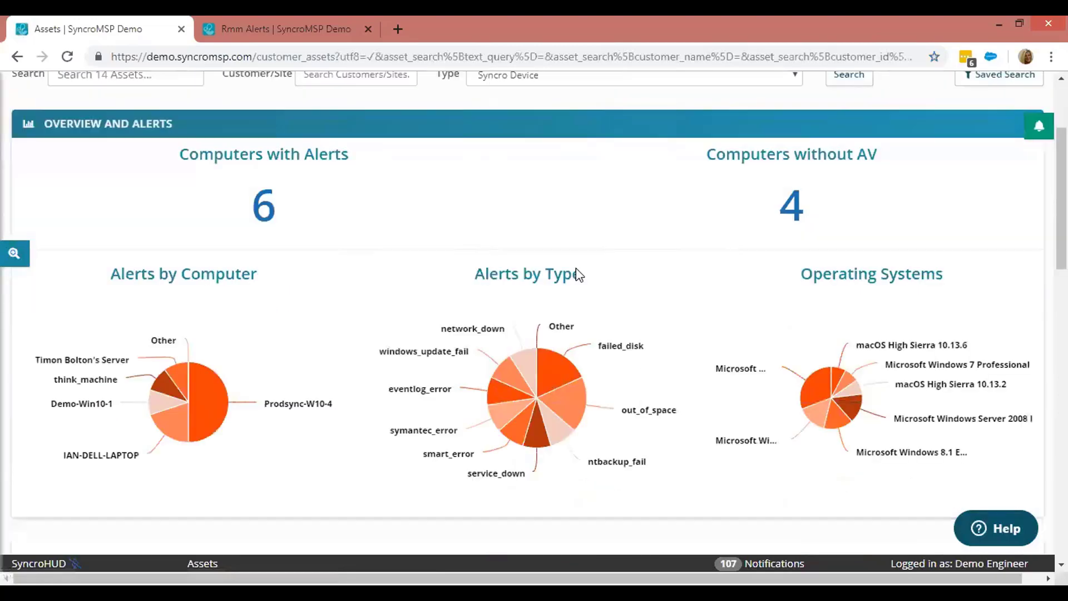
scroll(443, 265, down, 2)
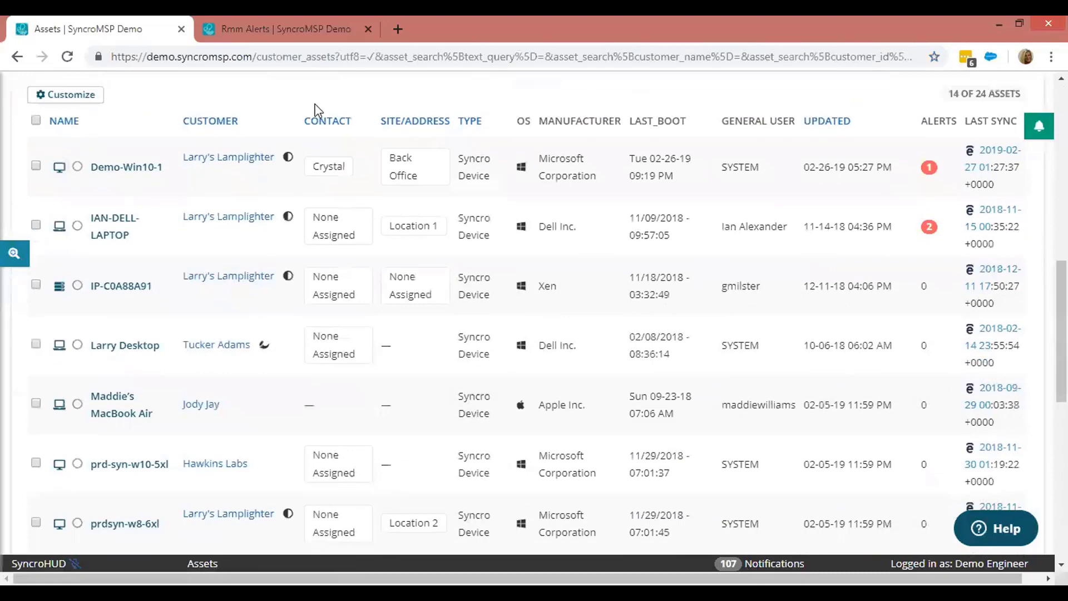
click(78, 96)
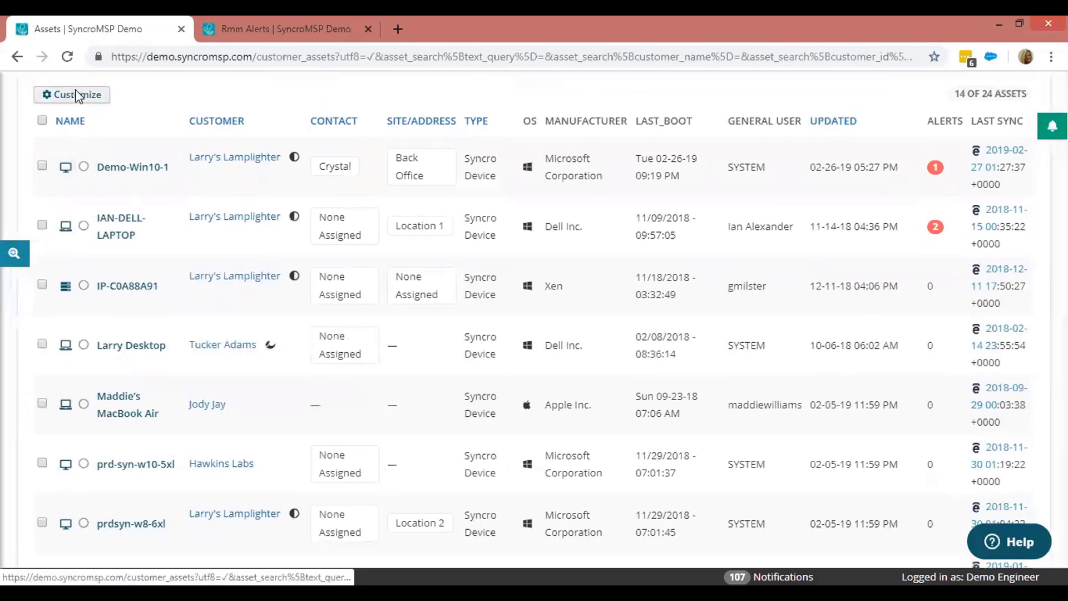
scroll(516, 278, down, 7)
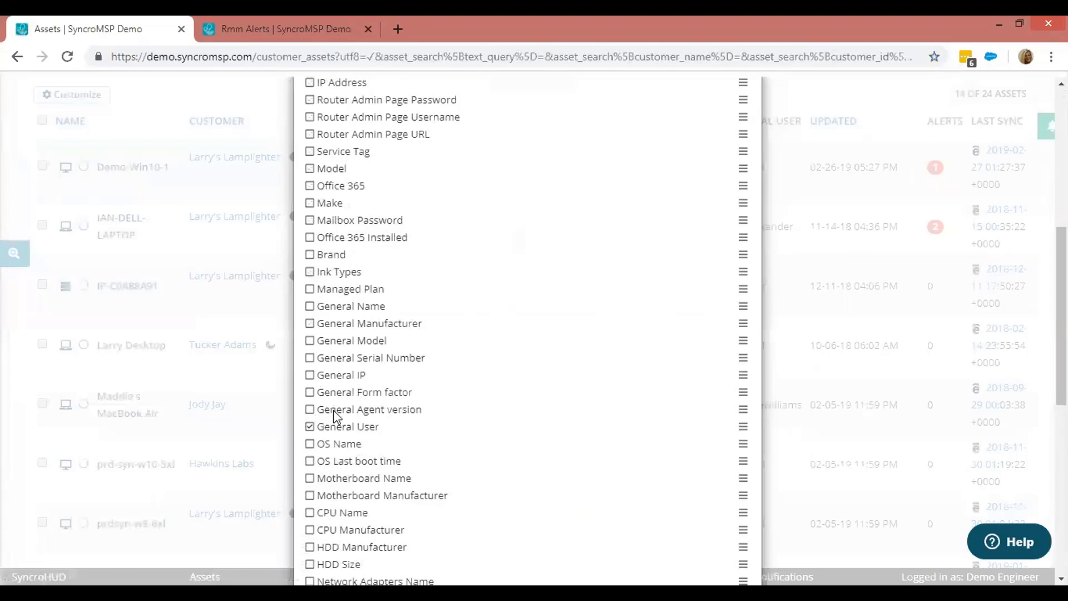
scroll(472, 387, down, 5)
scroll(456, 352, down, 3)
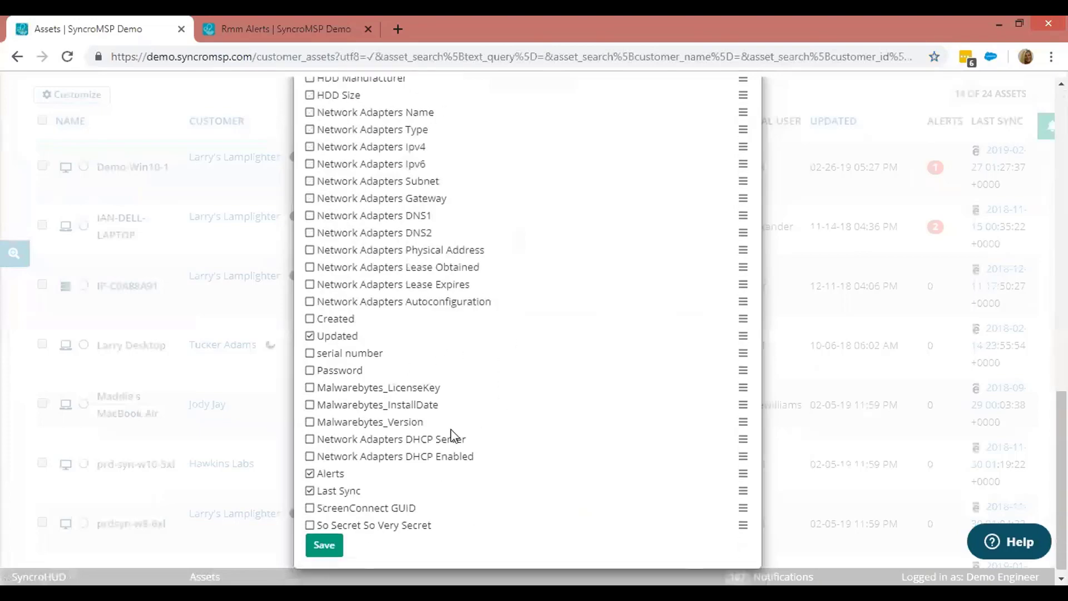
scroll(492, 356, up, 15)
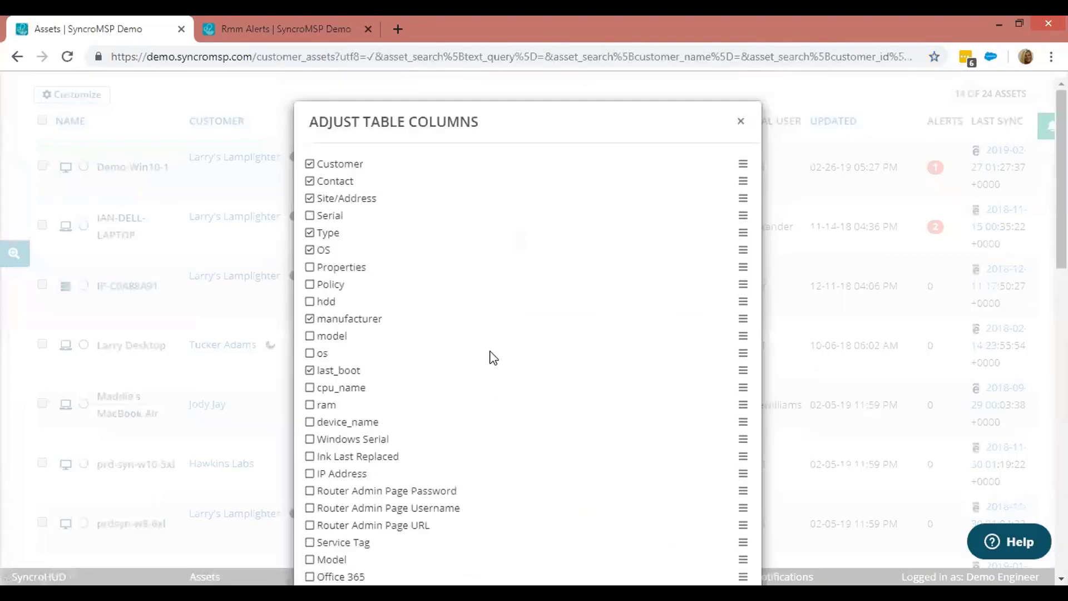
click(741, 124)
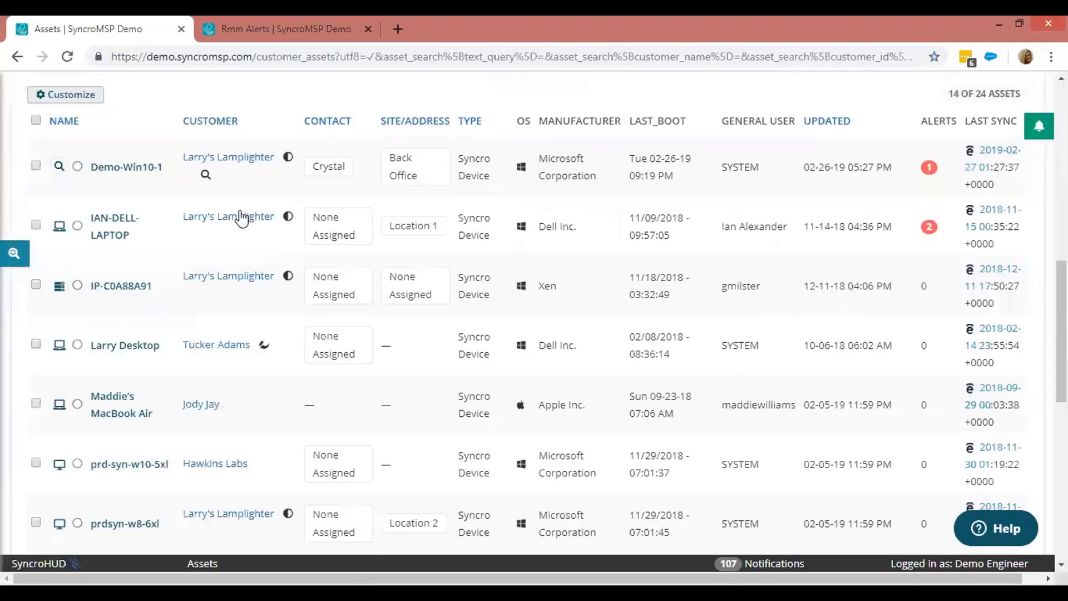
- Open the asset SYNCRO-PHYS-03 from the filtered list and view its overview and recent activity
scroll(93, 229, down, 3)
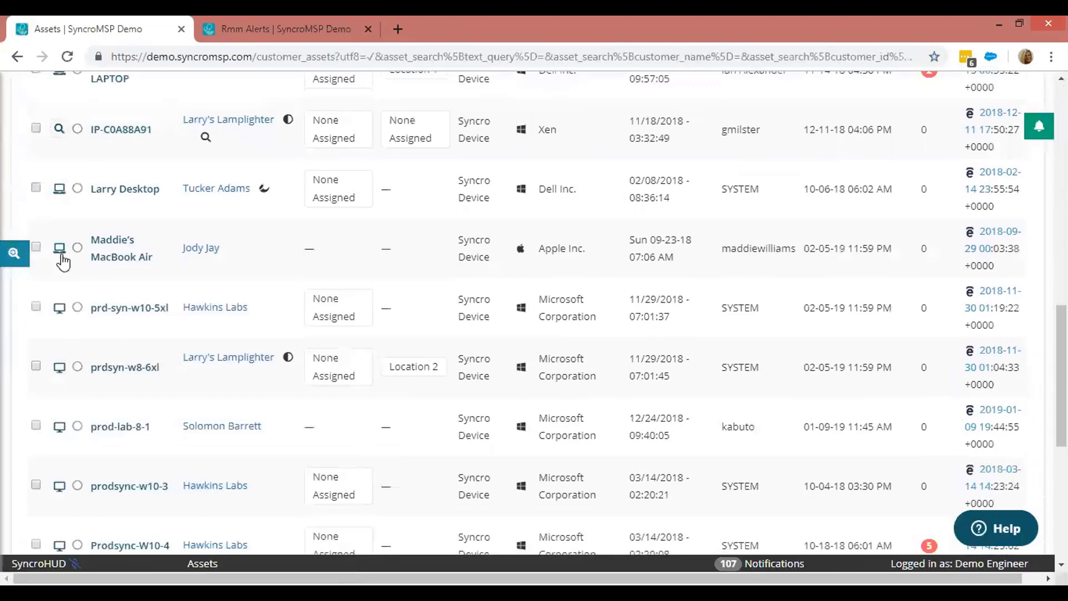
scroll(79, 372, down, 2)
scroll(80, 373, down, 3)
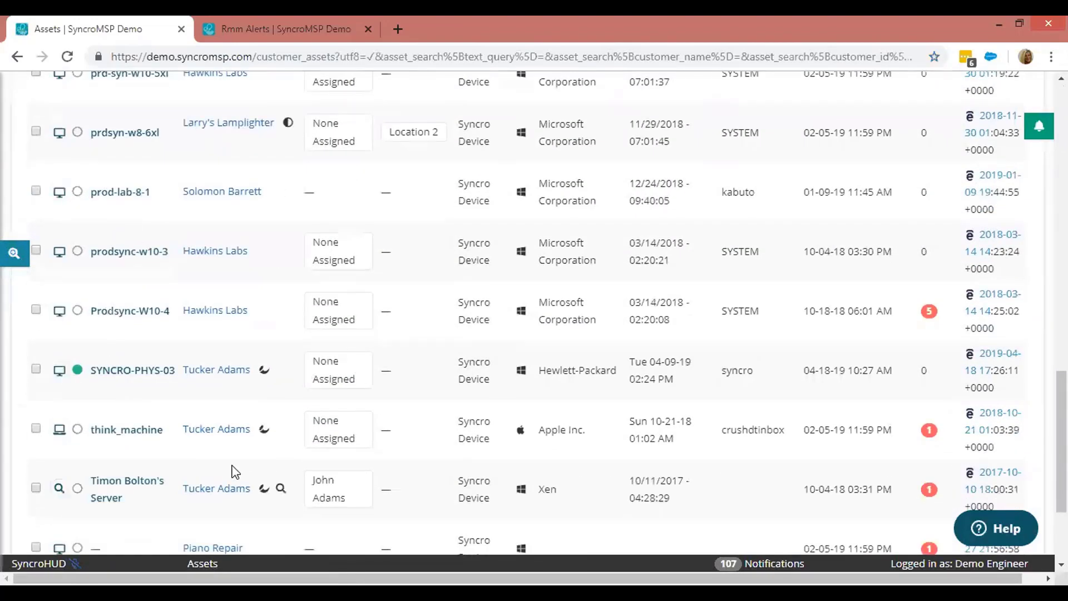
click(111, 370)
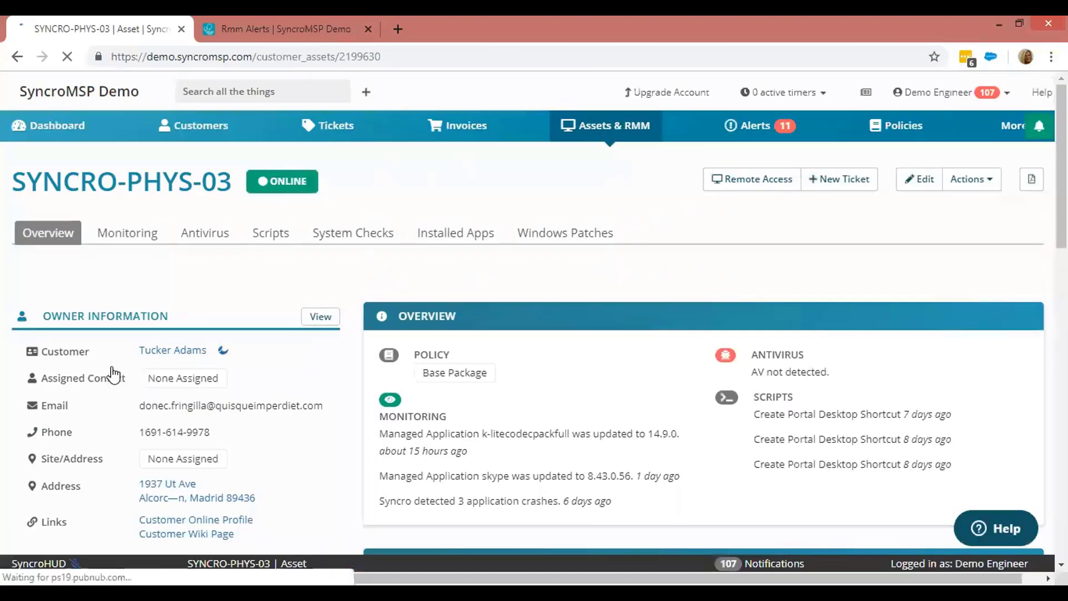
scroll(657, 293, down, 3)
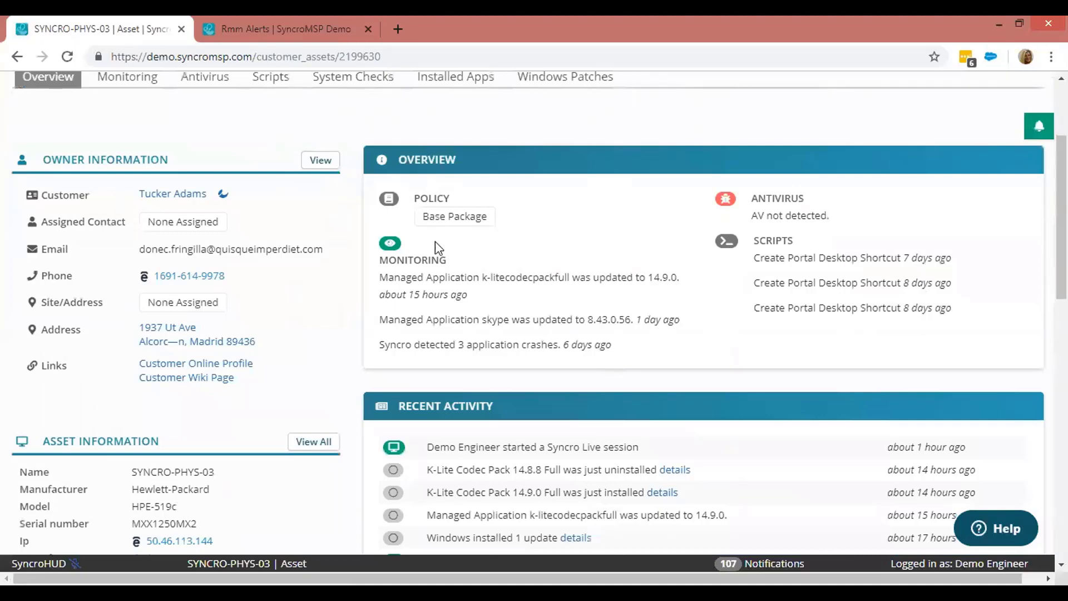
- Check which policies can be assigned to the asset SYNCRO-PHYS-03 and leave its policy selection unchanged
scroll(476, 304, up, 2)
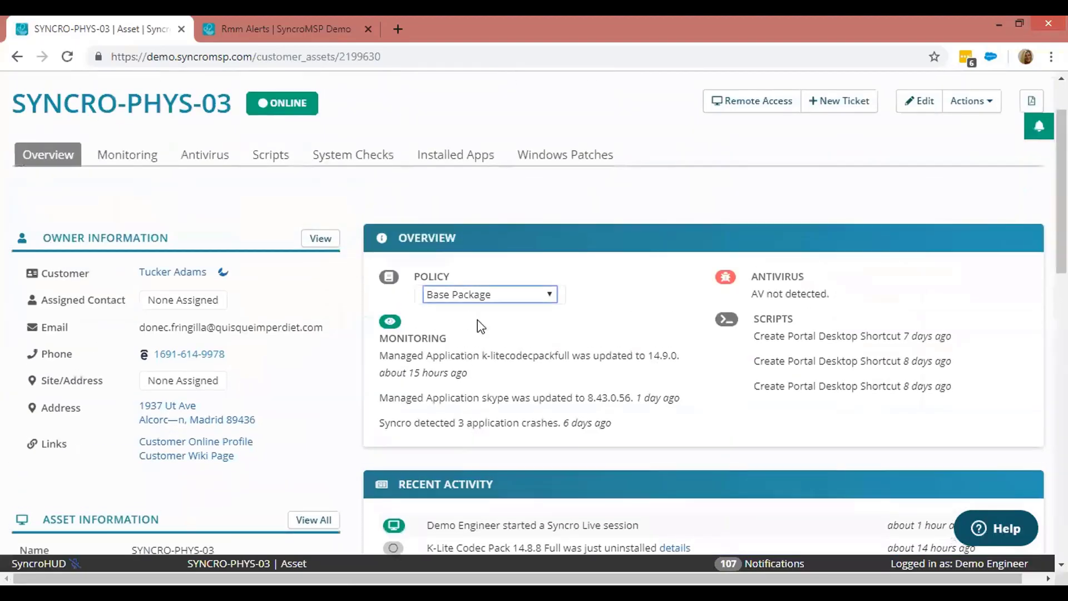
click(479, 294)
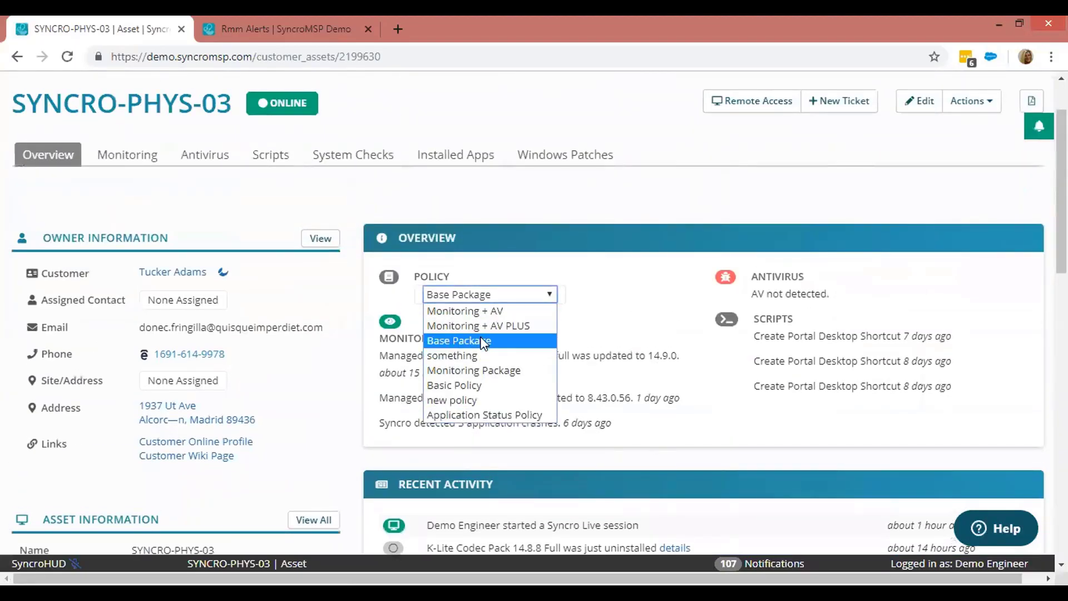
click(391, 345)
click(388, 365)
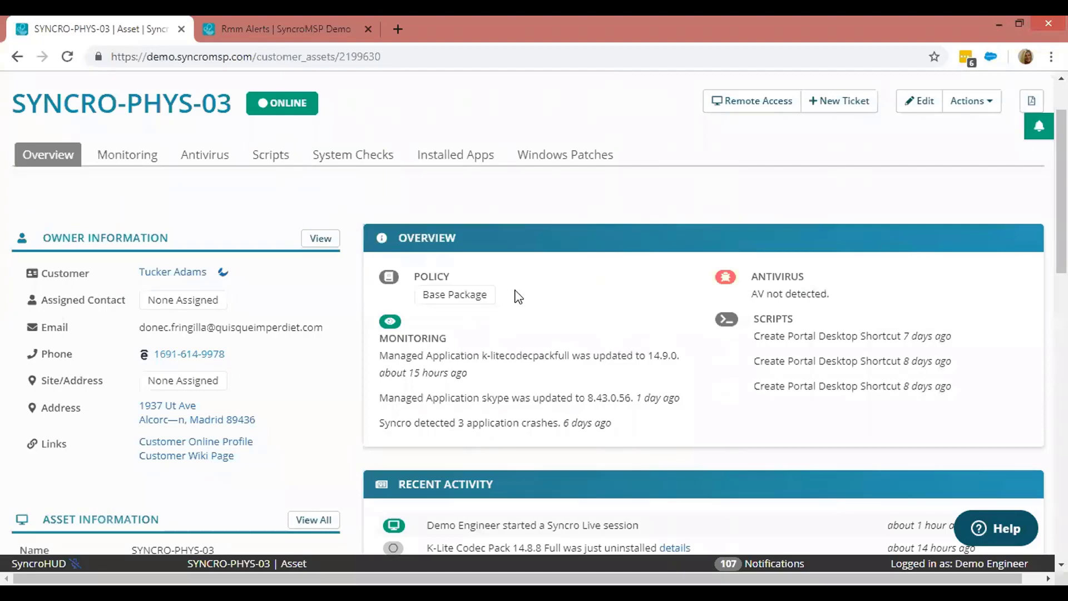
- Review the asset's recent activity and its full asset information, including CPU, HDD and network adapter details, and close the details
scroll(512, 297, down, 5)
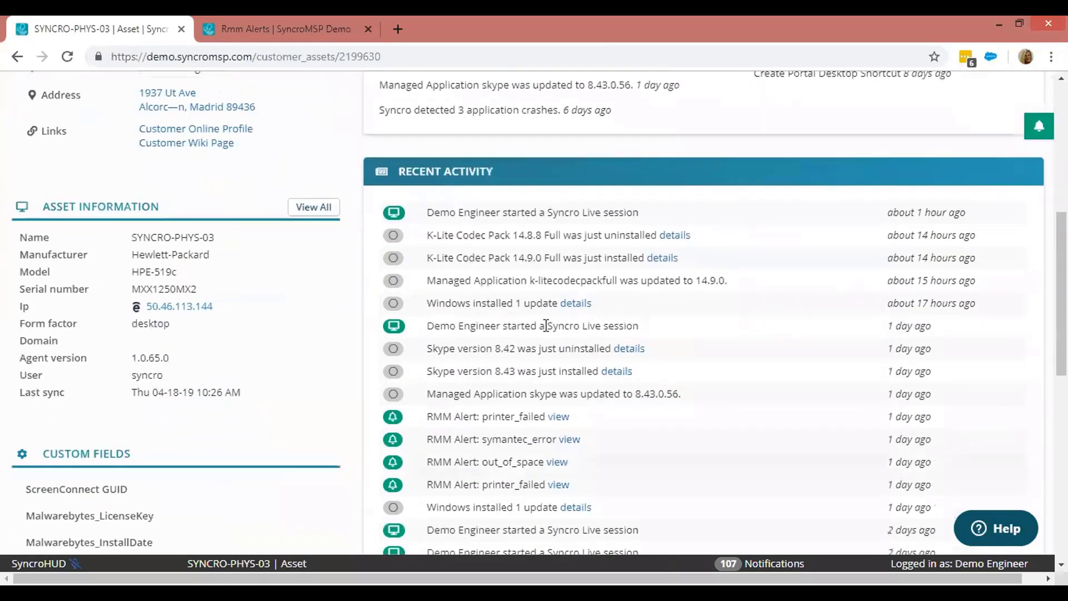
scroll(640, 275, down, 3)
scroll(682, 250, up, 3)
click(325, 213)
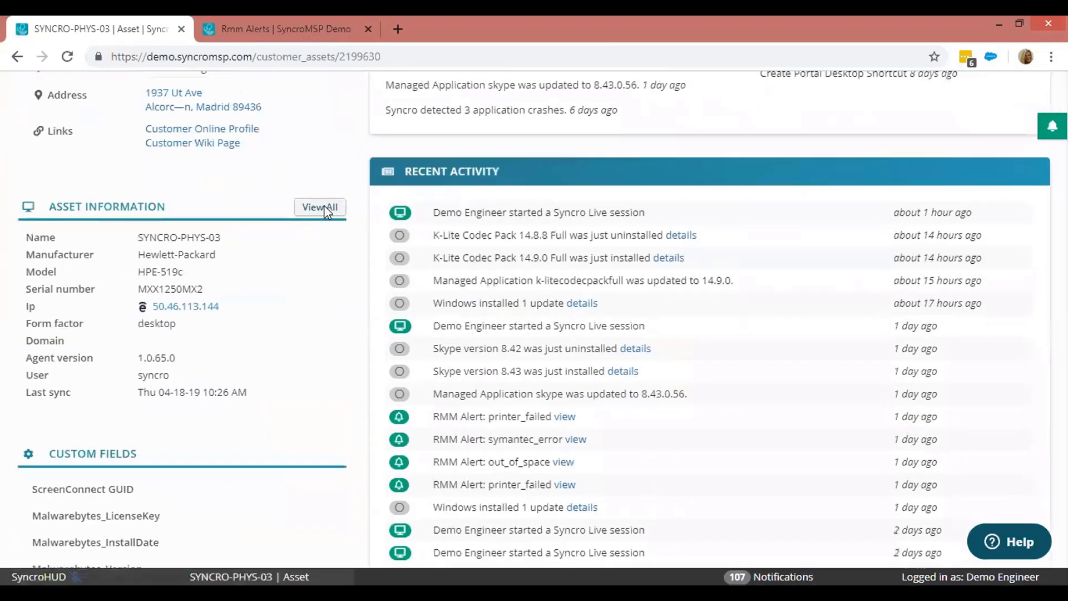
scroll(543, 309, down, 4)
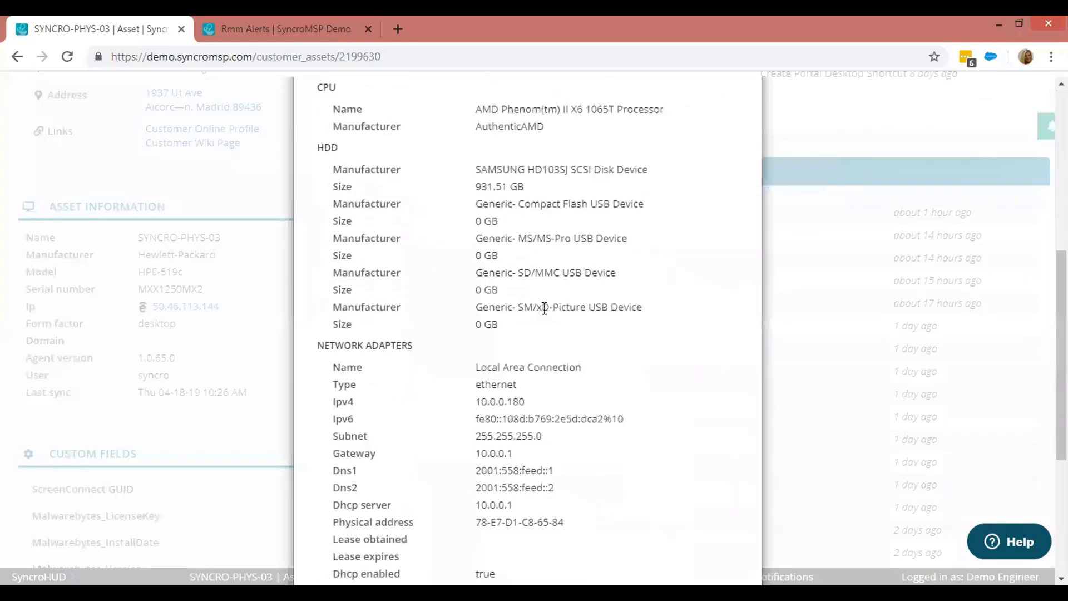
scroll(544, 310, up, 7)
click(724, 126)
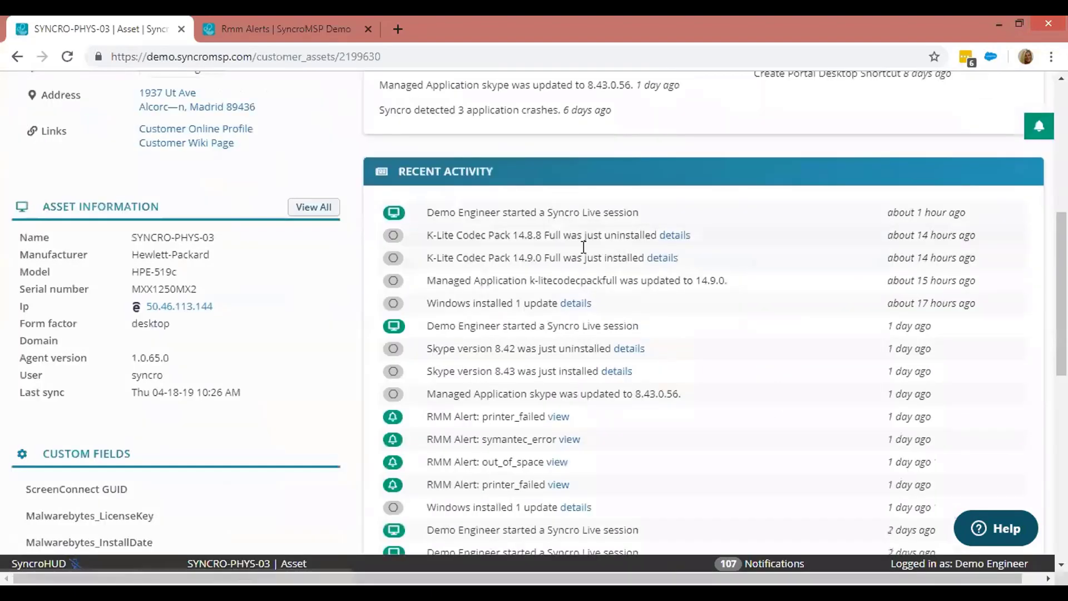
- View the asset's monitoring triggers and update policies as well as its antivirus status
scroll(582, 244, up, 6)
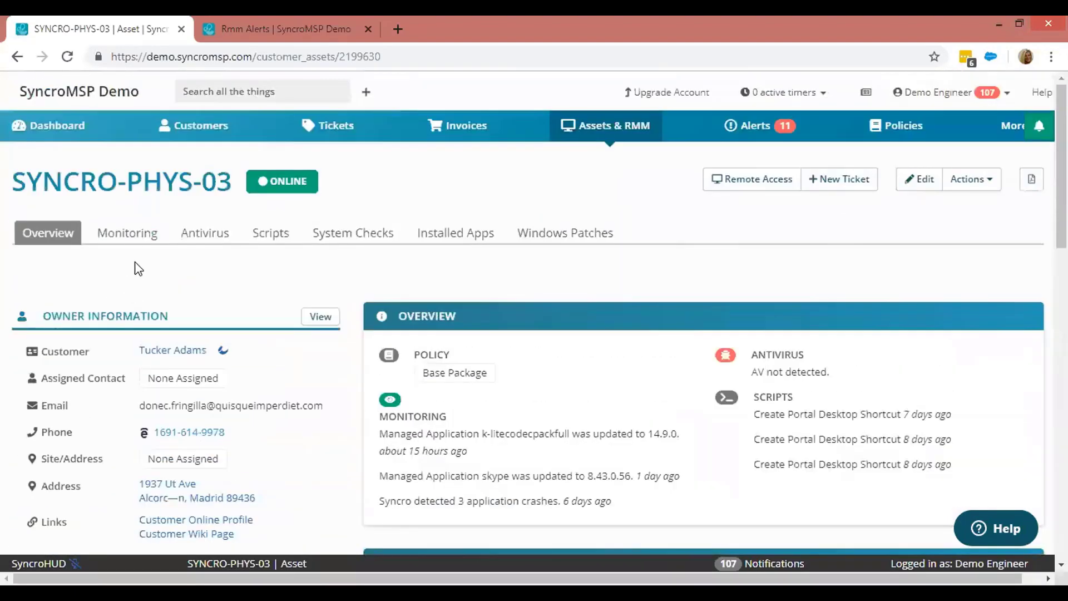
click(127, 230)
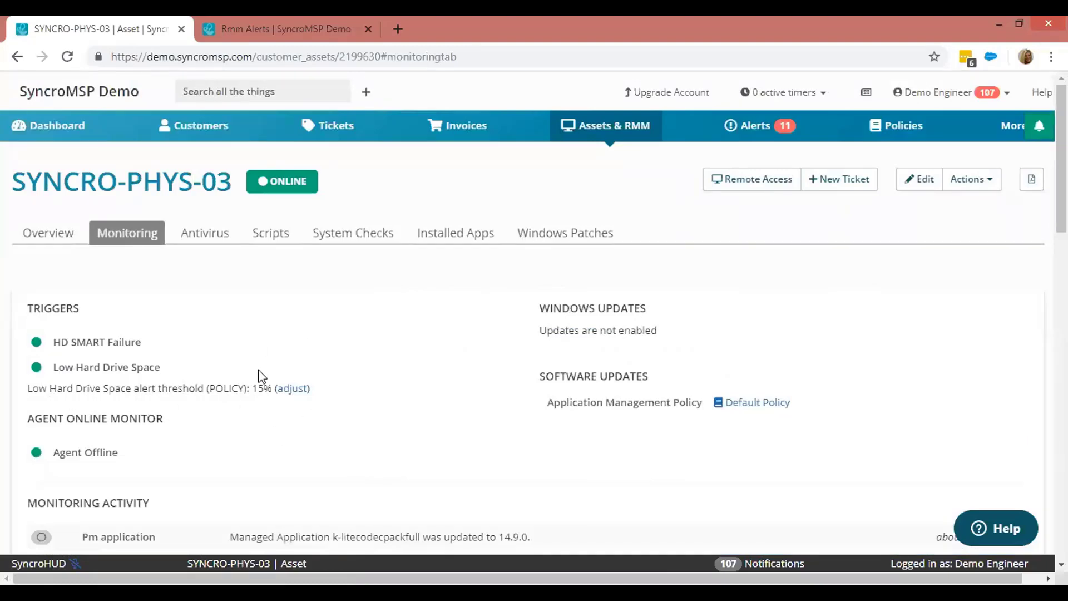
click(203, 236)
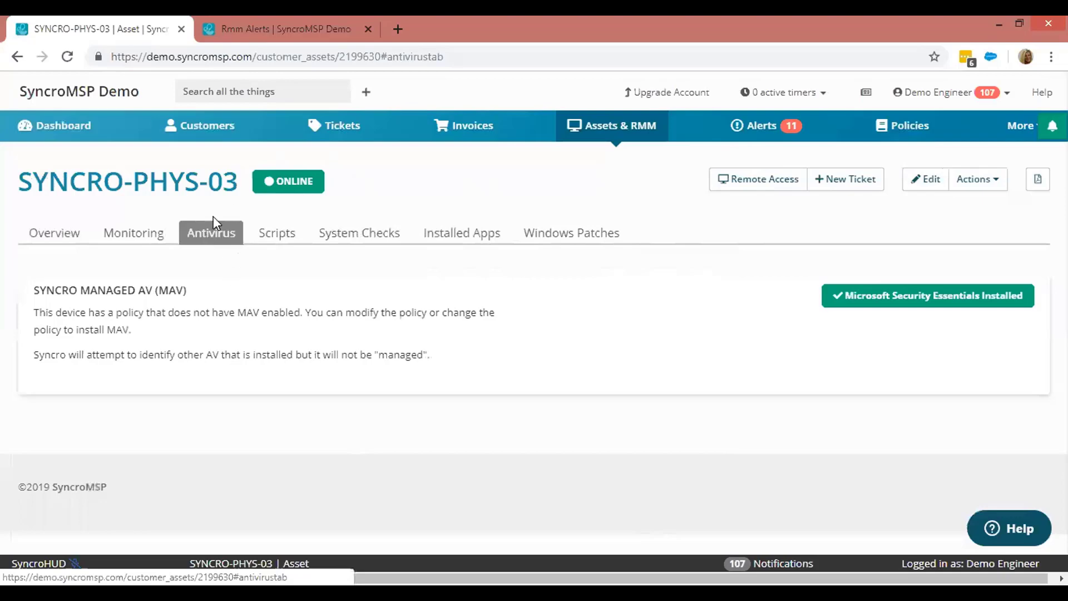
- Review the asset's script history and the scripts available to add to the queue, and close the Run Script dialog without running any
click(282, 239)
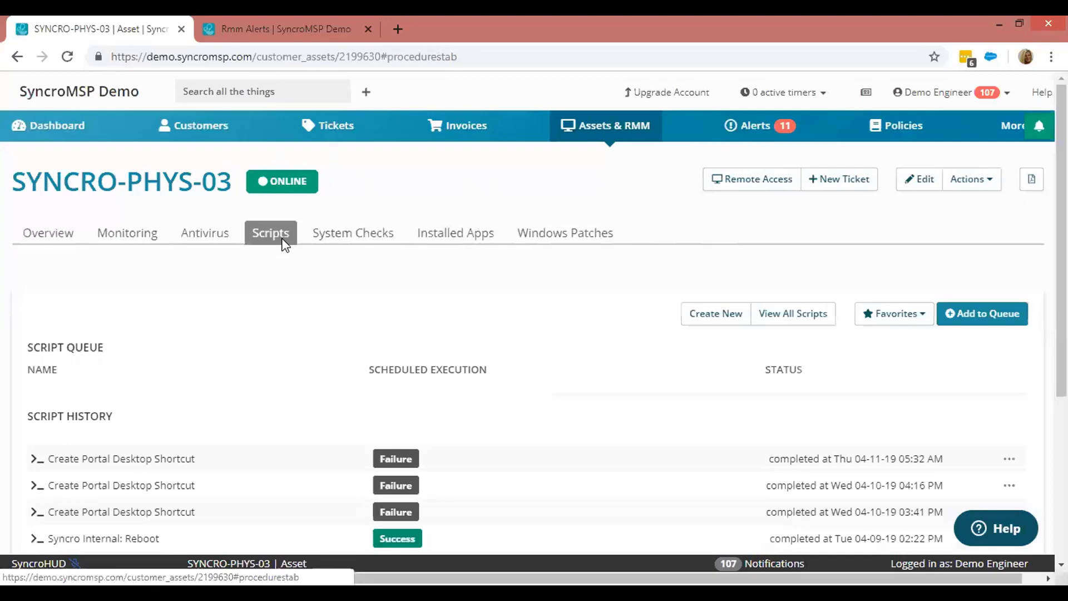
scroll(412, 334, down, 3)
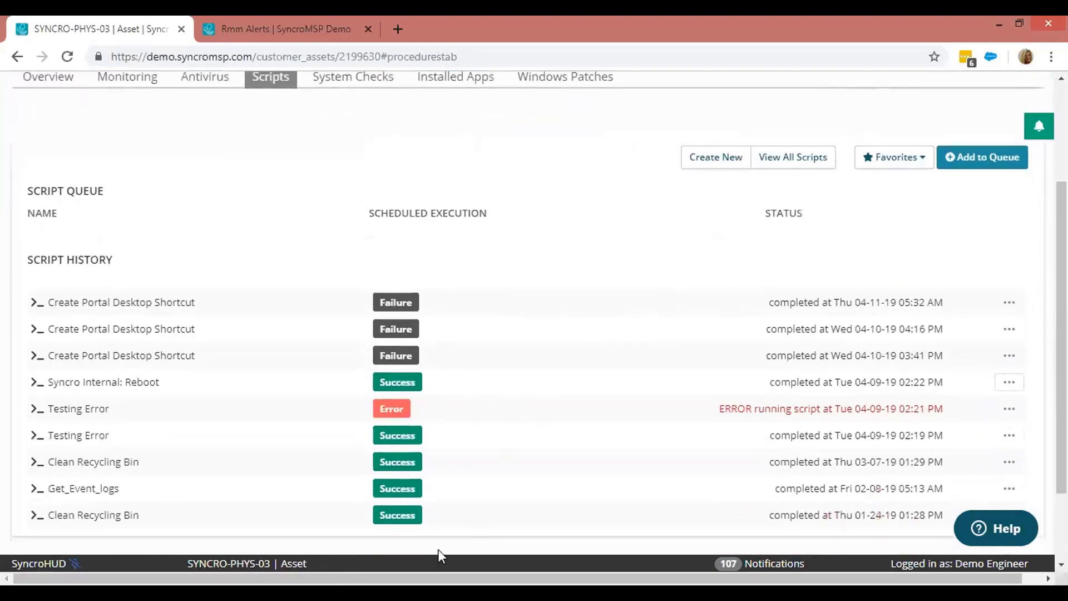
scroll(557, 389, up, 3)
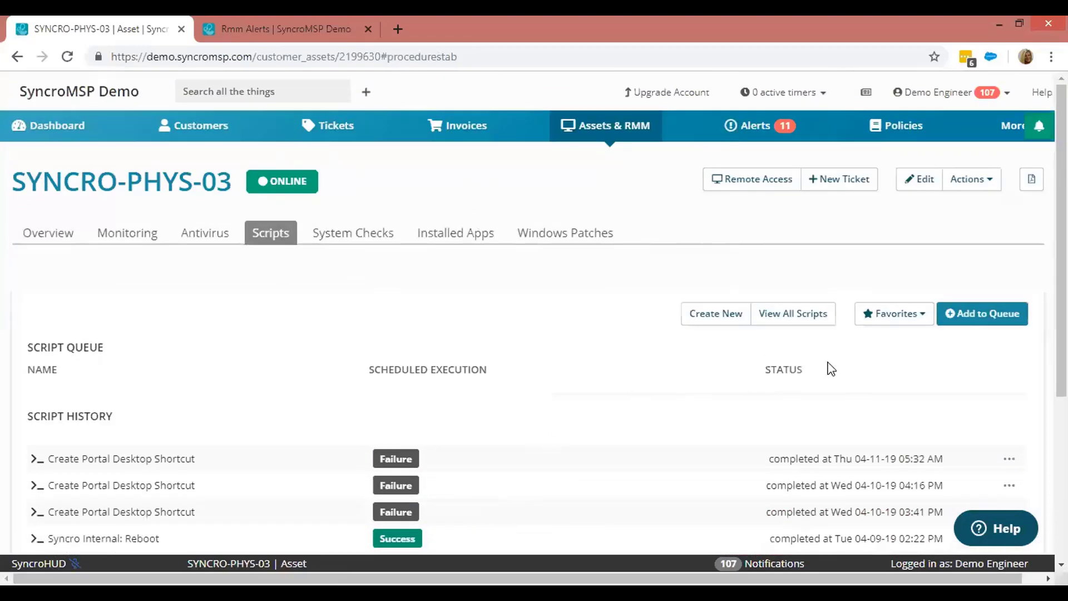
click(1012, 315)
click(417, 169)
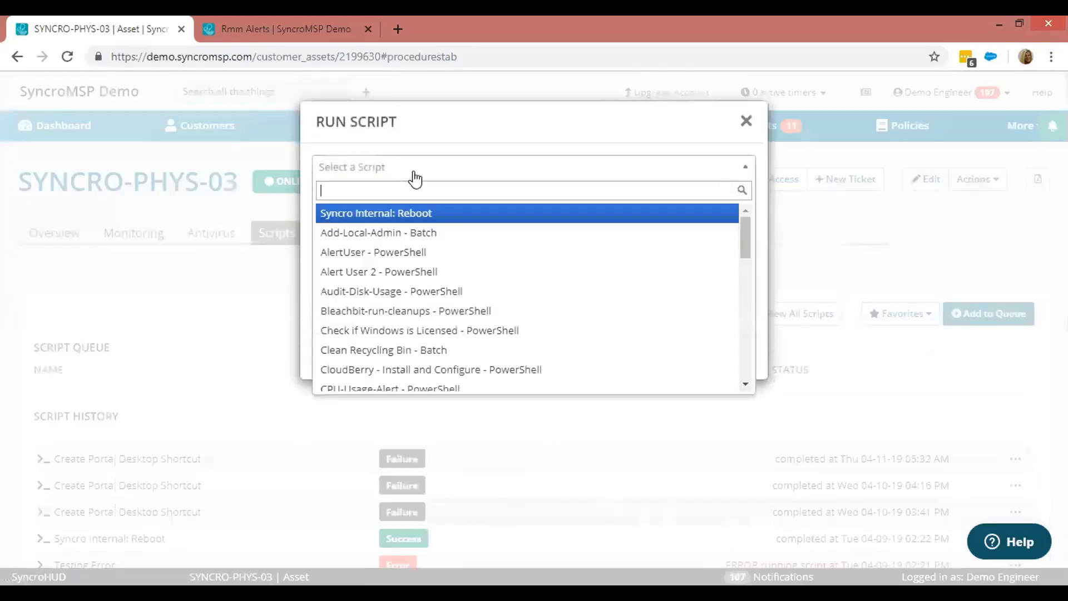
scroll(472, 312, down, 3)
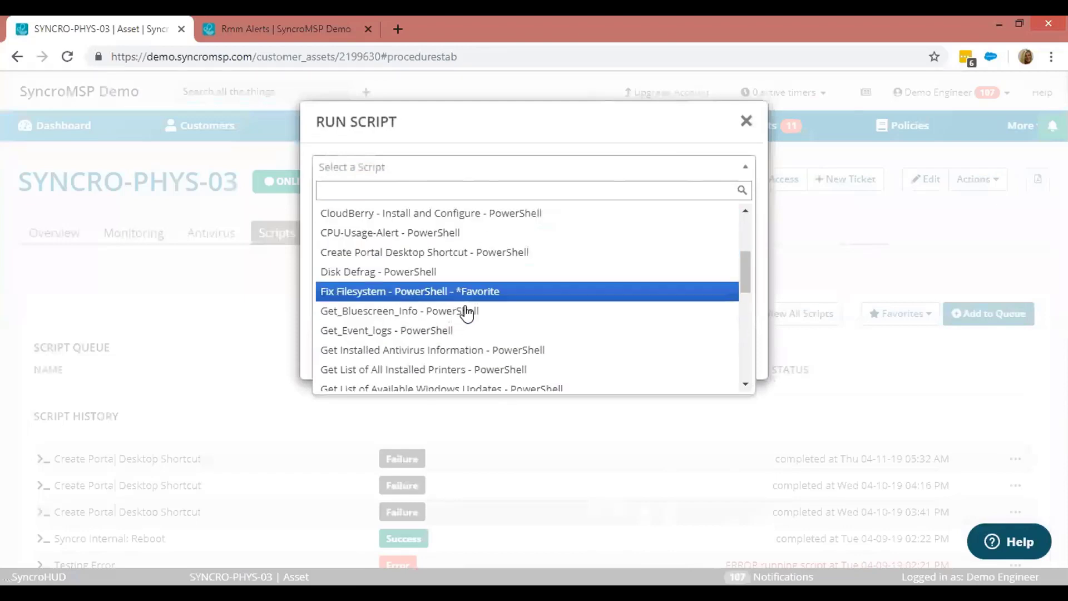
scroll(468, 312, up, 3)
click(485, 134)
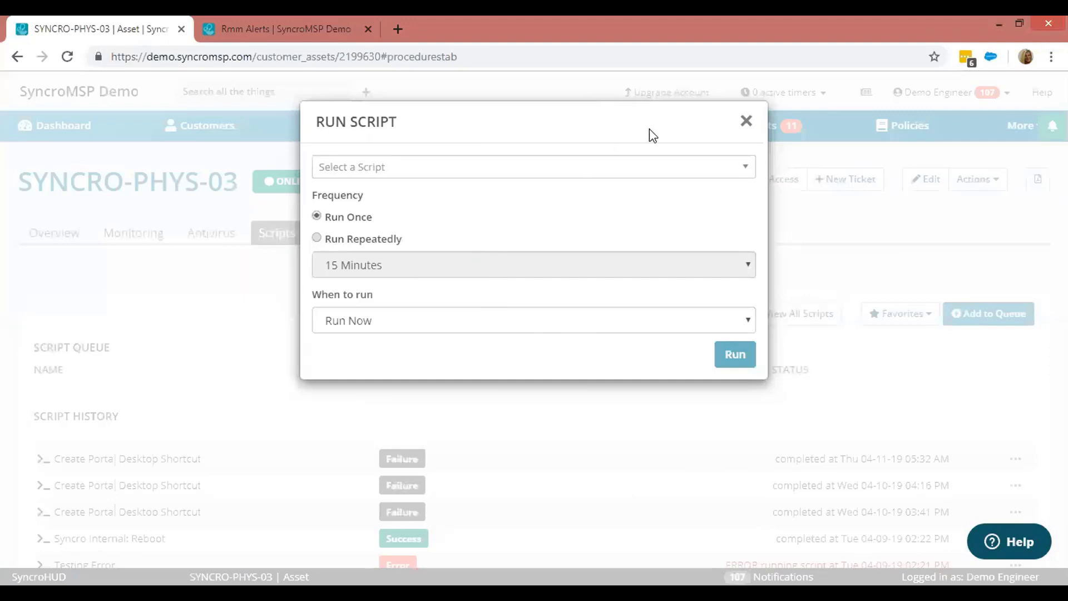
click(746, 119)
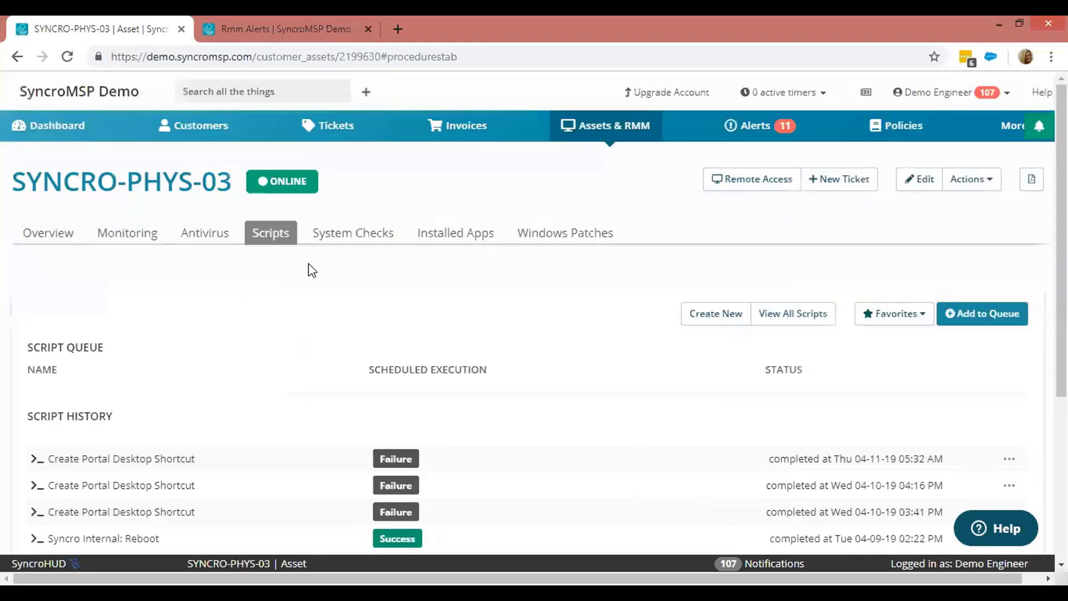
- Examine the type, remote host and schedule options for a new system check on the asset, and close it without saving
click(376, 238)
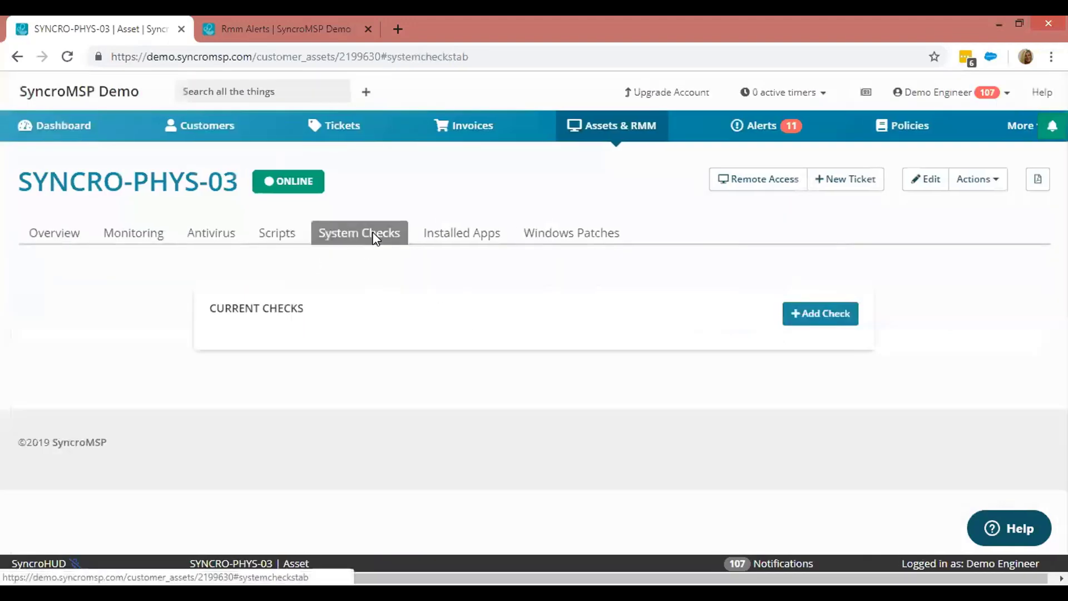
click(821, 311)
click(489, 215)
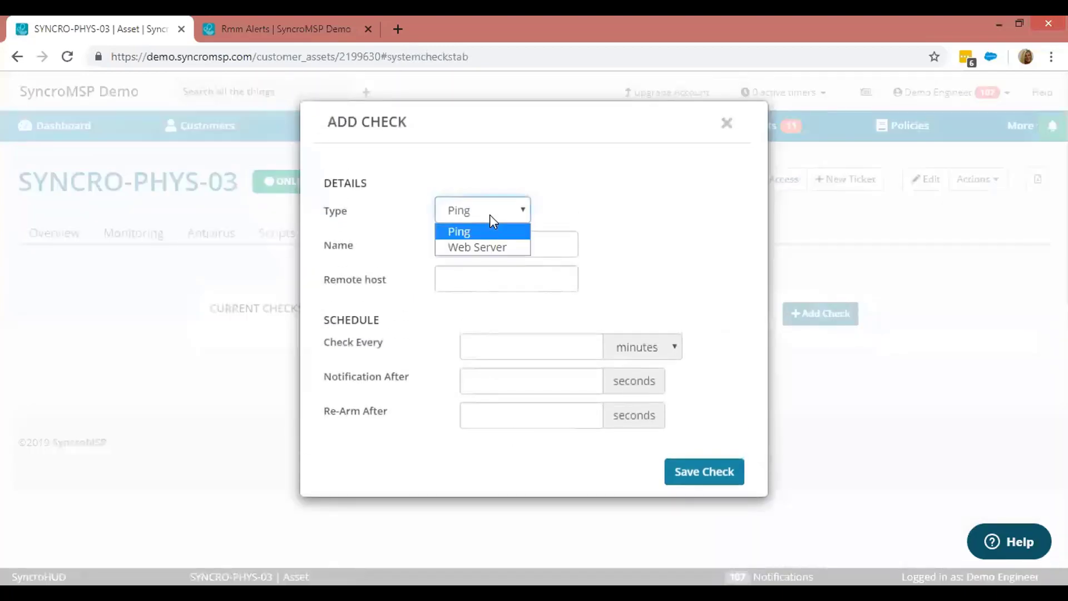
click(541, 256)
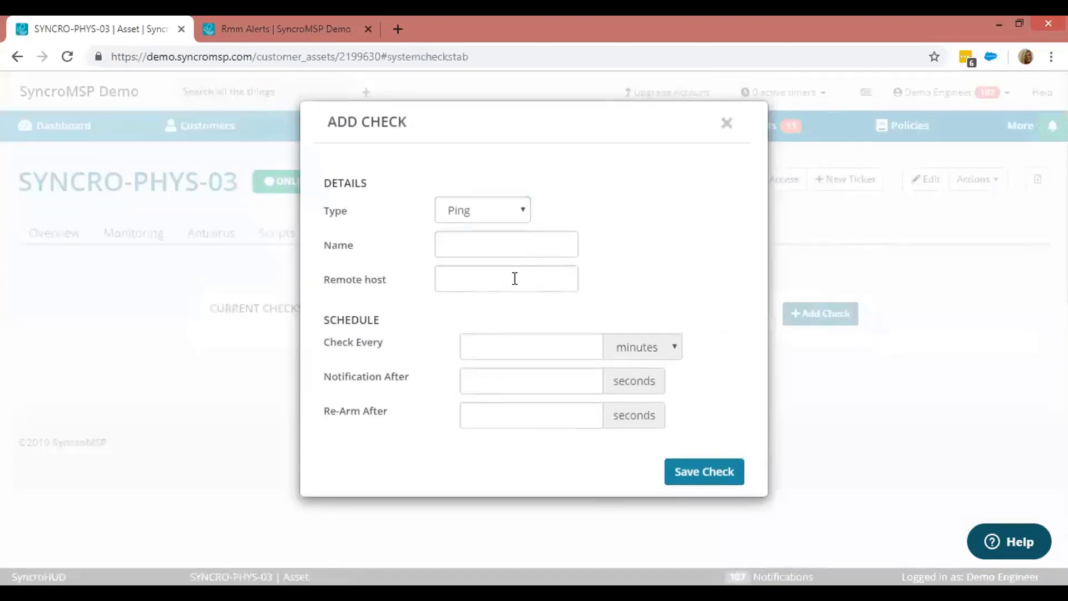
click(513, 281)
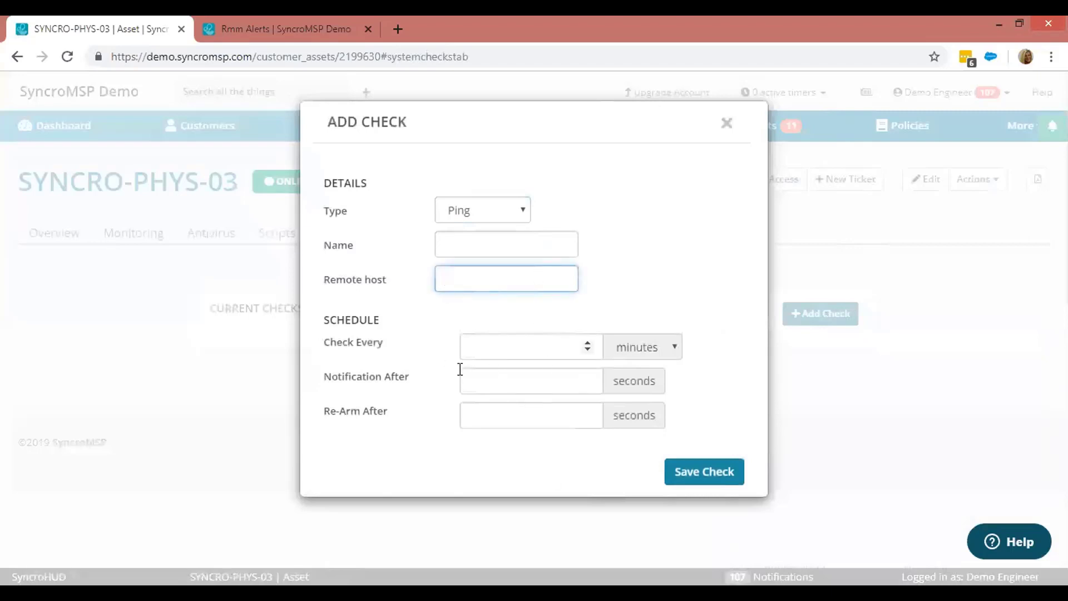
click(726, 123)
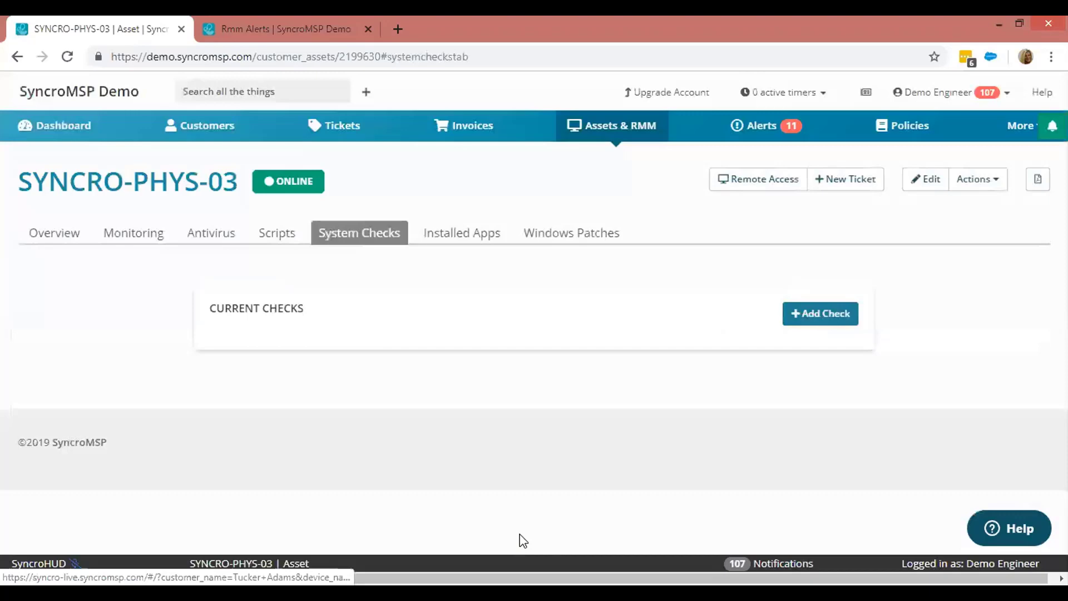
- View the asset's installed apps and examine its missing and recently installed Windows patches
click(436, 233)
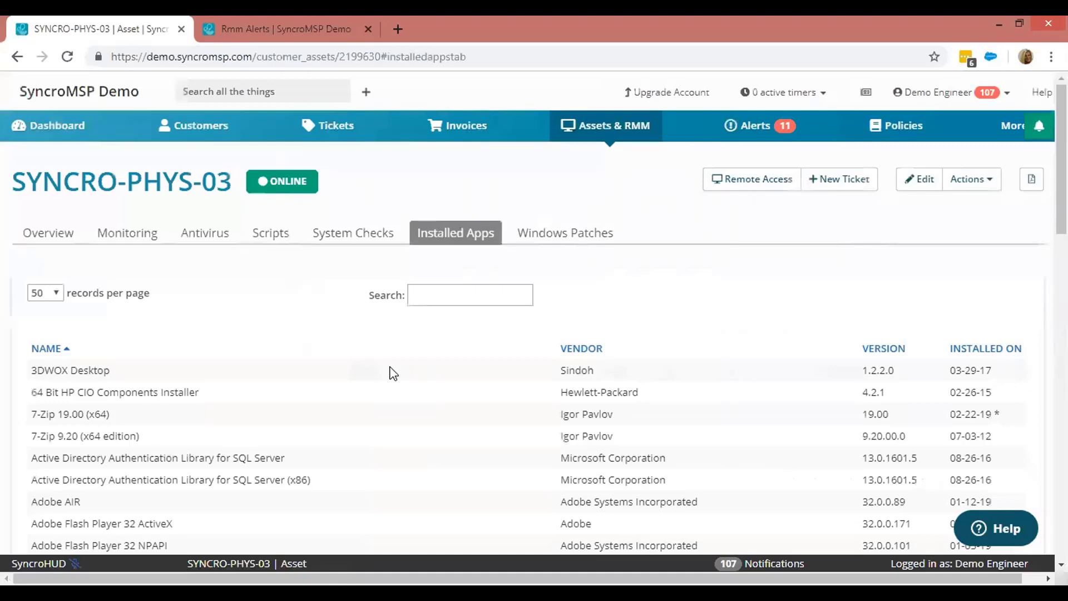
click(544, 232)
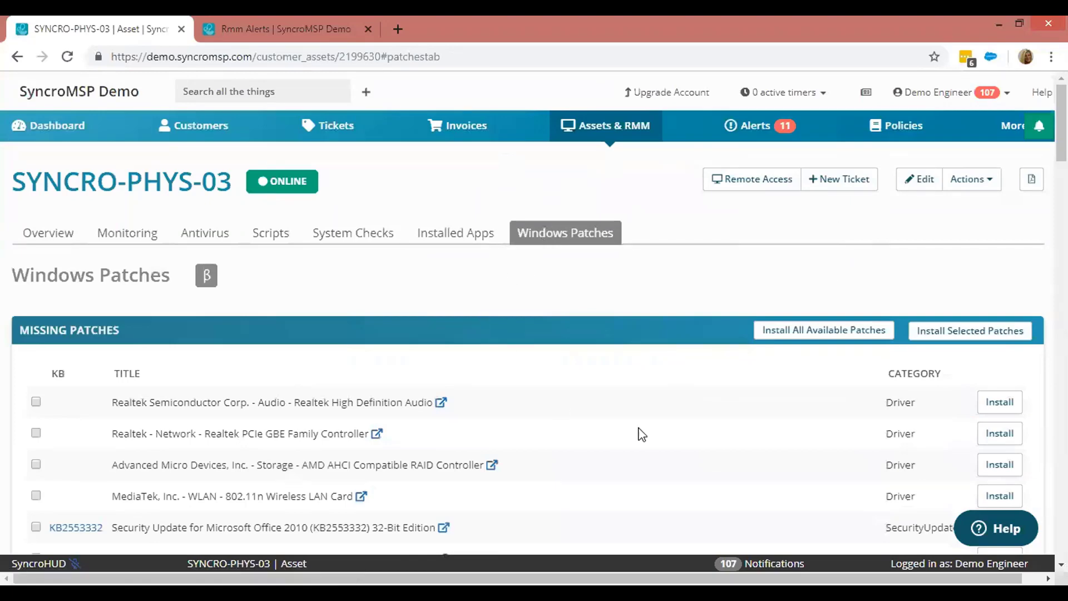
scroll(679, 245, down, 4)
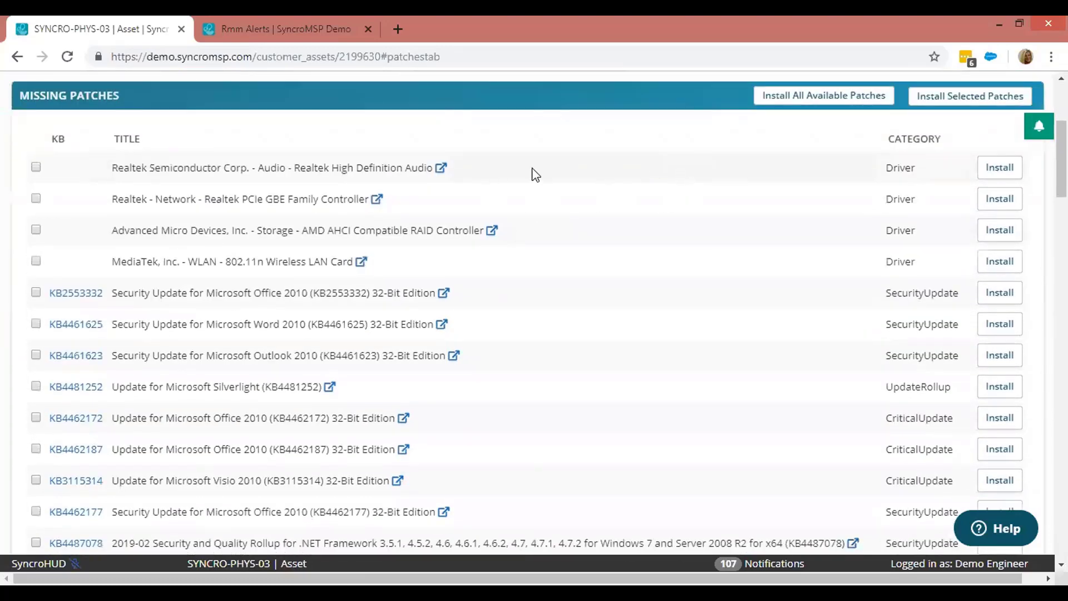
scroll(665, 298, down, 2)
scroll(709, 308, up, 3)
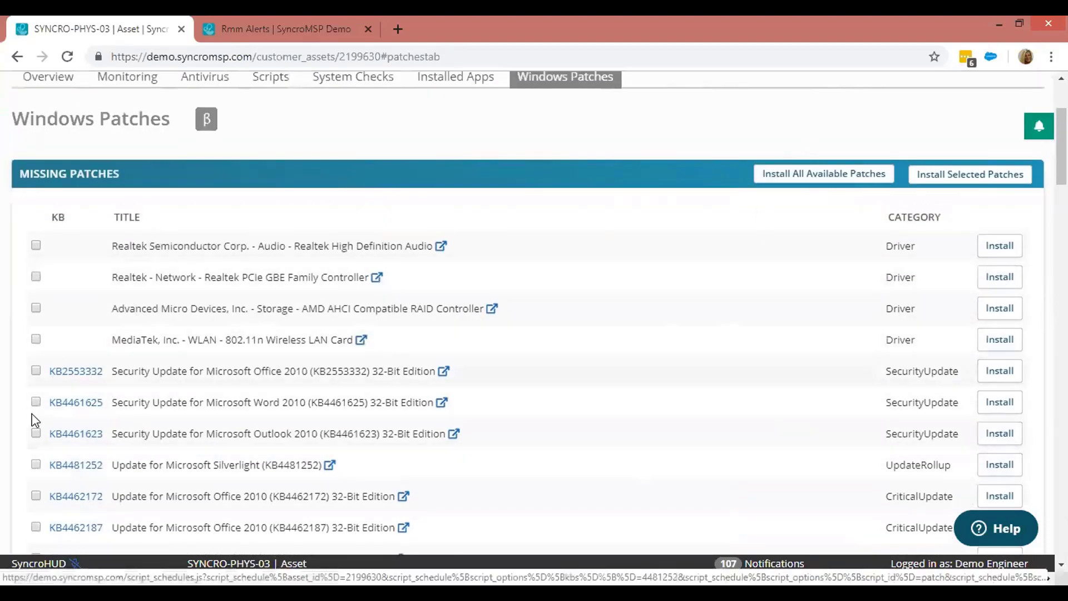
scroll(732, 274, down, 7)
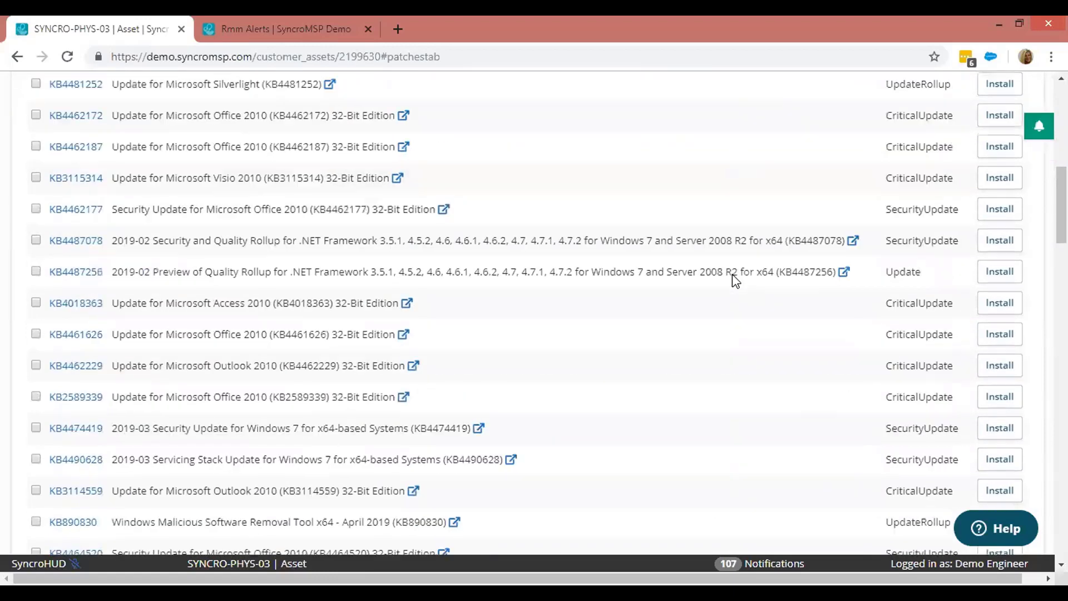
scroll(706, 293, down, 12)
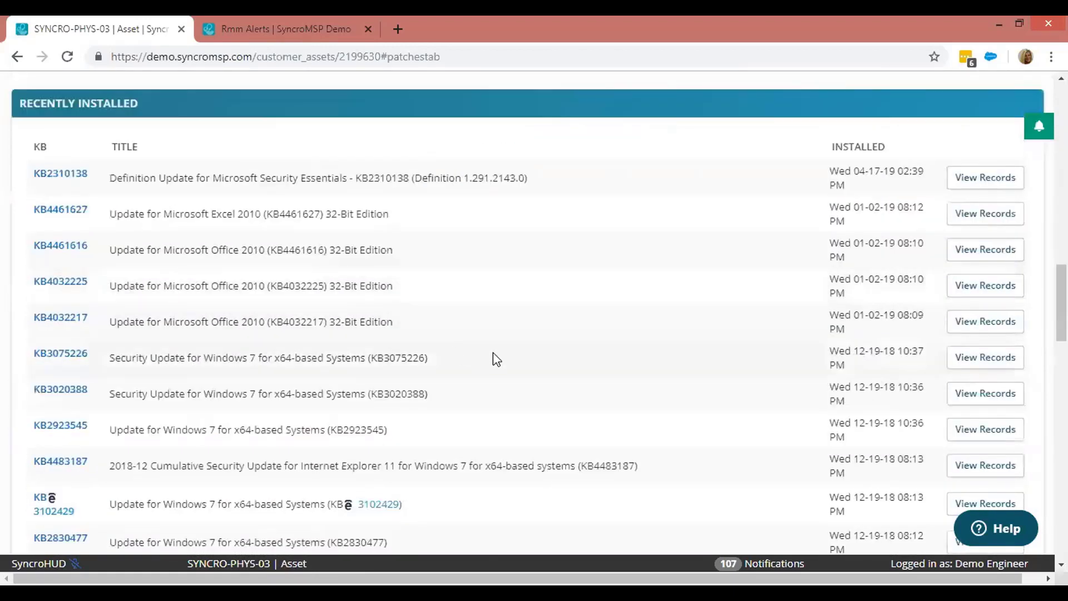
scroll(523, 406, up, 8)
scroll(522, 404, up, 10)
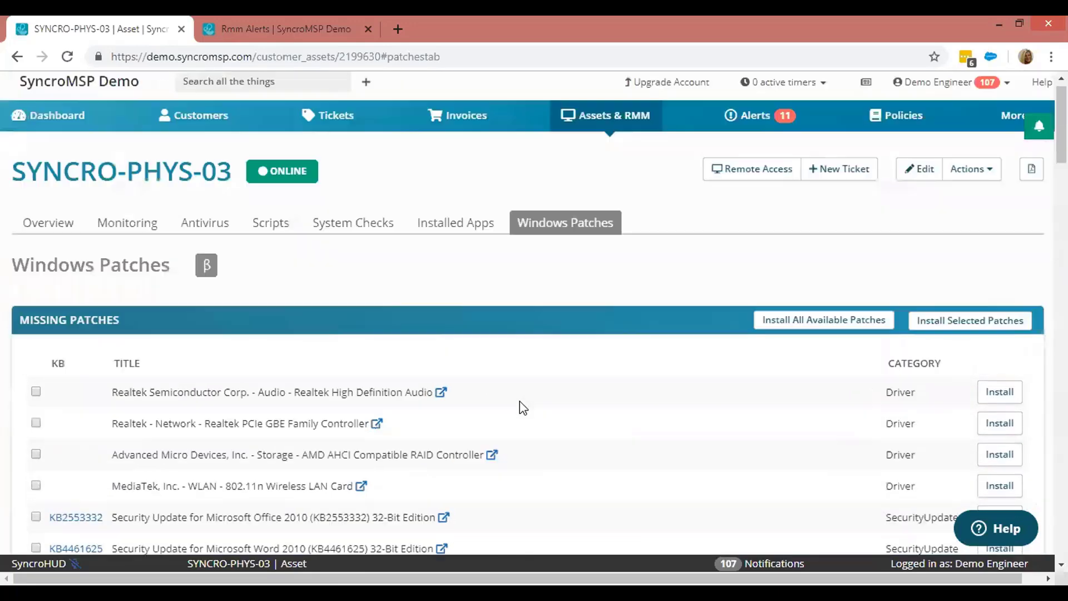
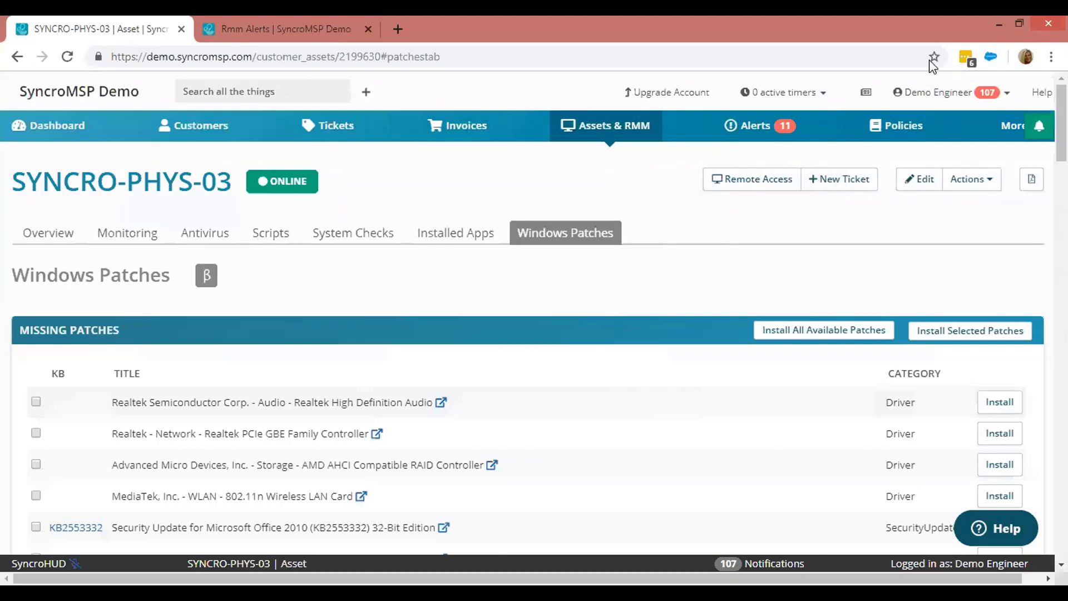
- Open the Monitoring + AV PLUS asset policy and review its alert triggers and auto-resolve options
click(907, 126)
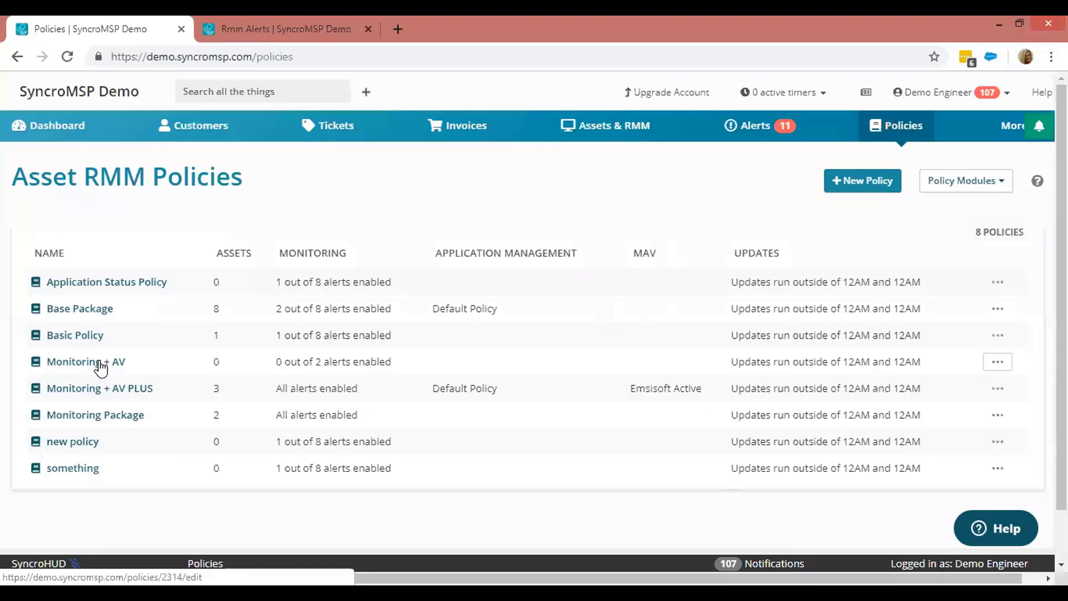
click(95, 393)
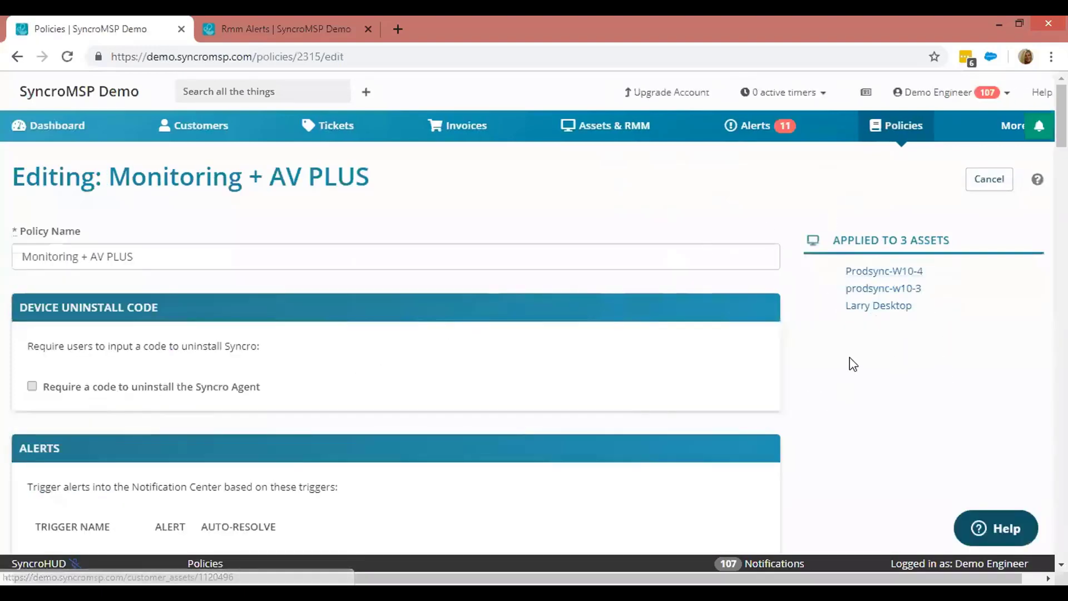
scroll(850, 357, down, 5)
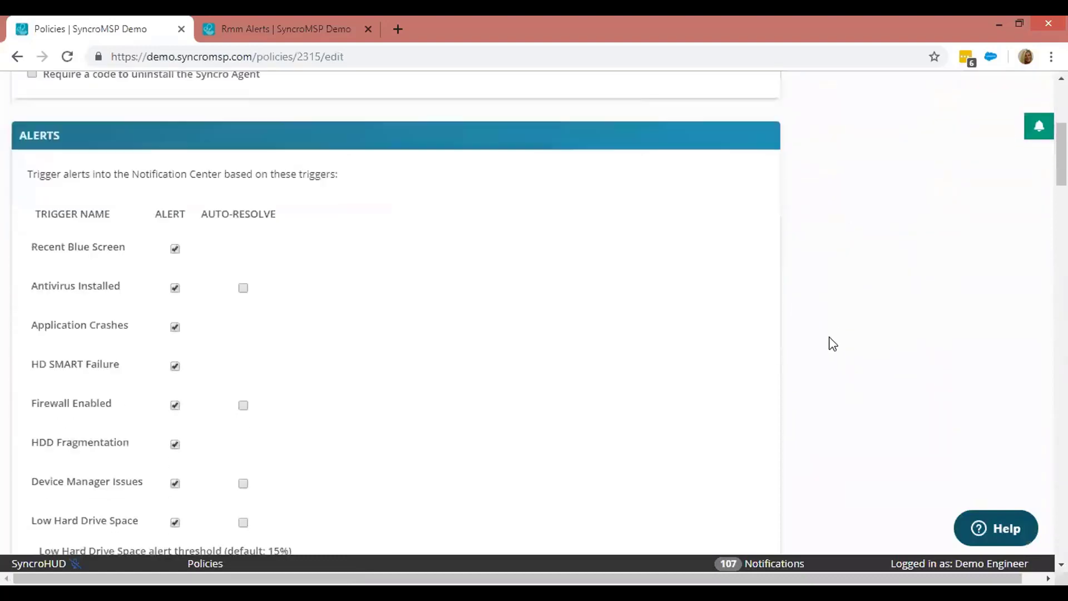
scroll(831, 341, down, 1)
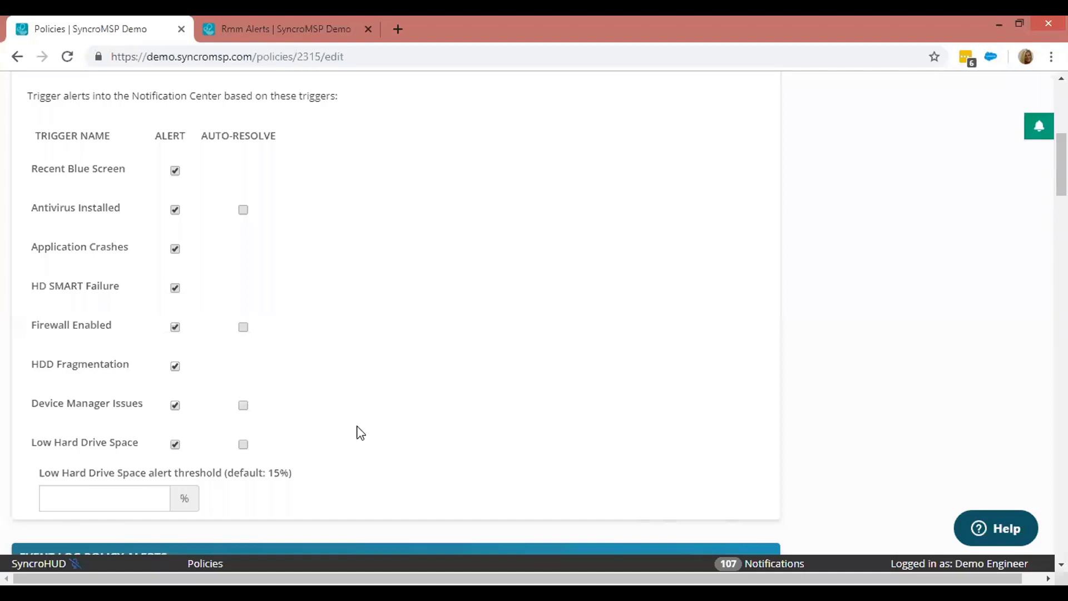
scroll(496, 337, up, 1)
- View the list of event log policies linked from the policy's event log alerts, and return to the policy
scroll(503, 336, down, 4)
scroll(504, 336, down, 3)
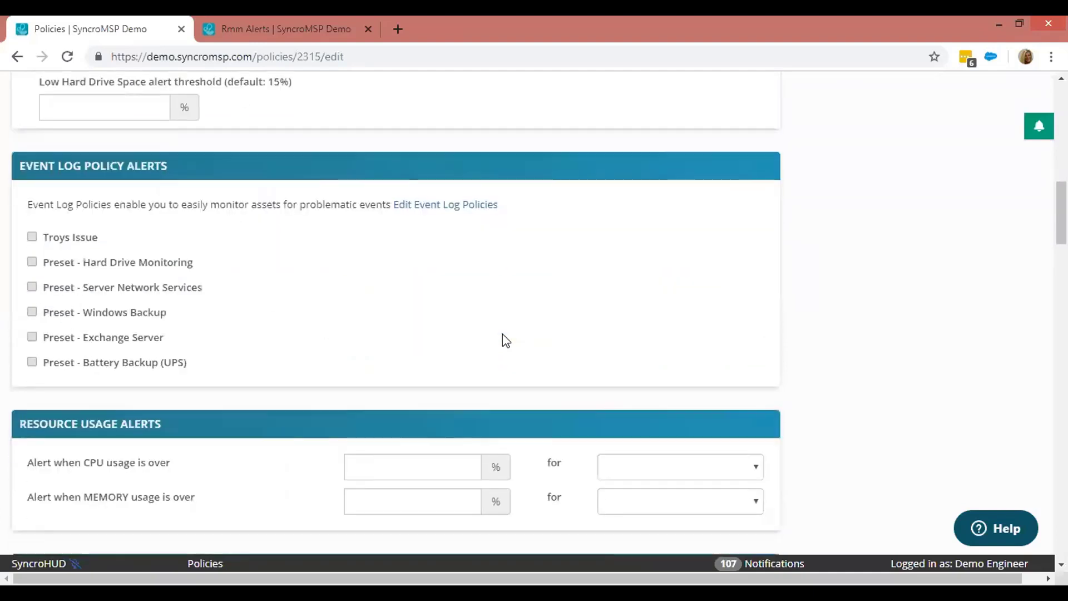
click(462, 211)
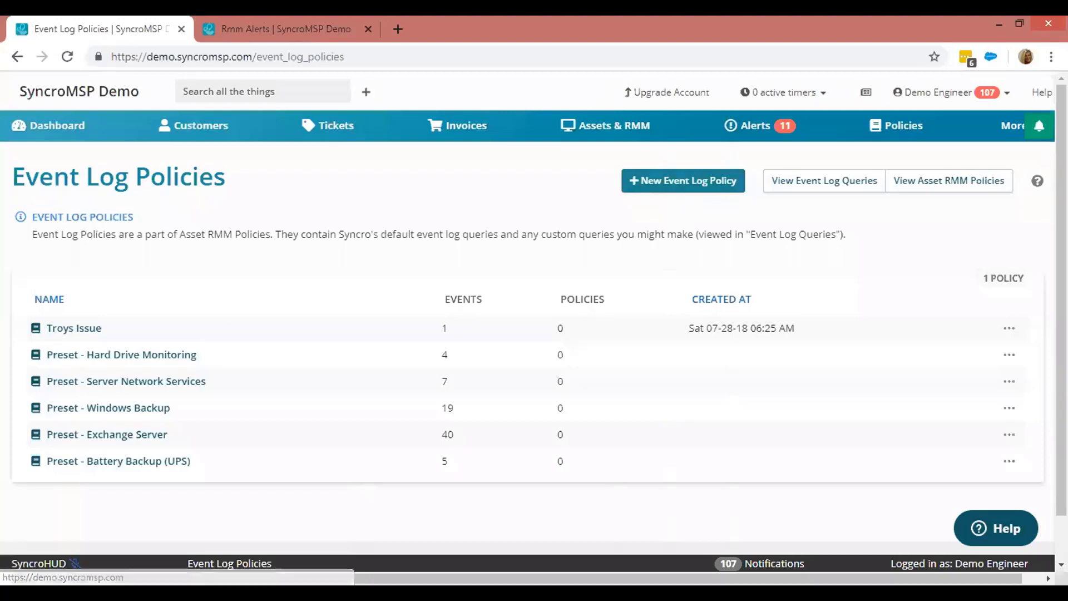
click(17, 59)
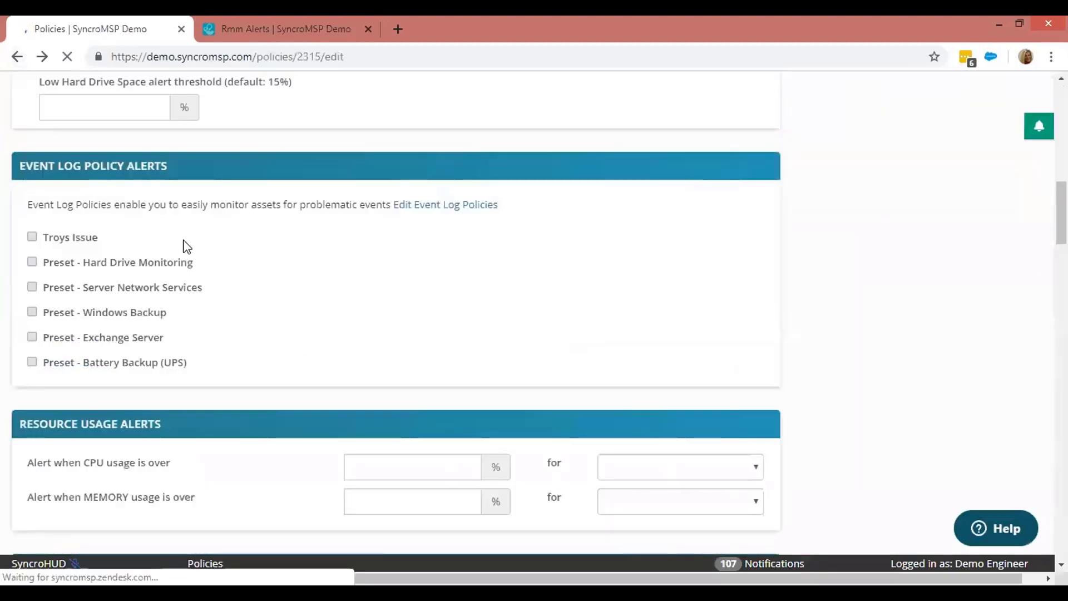
- Review the policy's resource usage alerts, agent status notification and Windows Updates settings
scroll(667, 200, down, 1)
scroll(671, 204, down, 1)
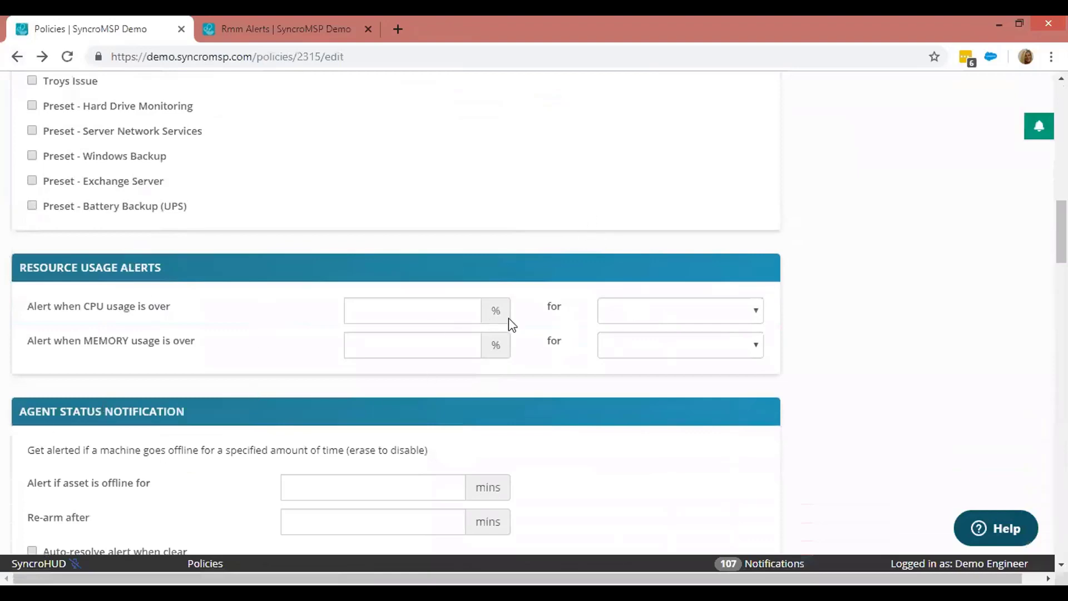
scroll(723, 233, down, 1)
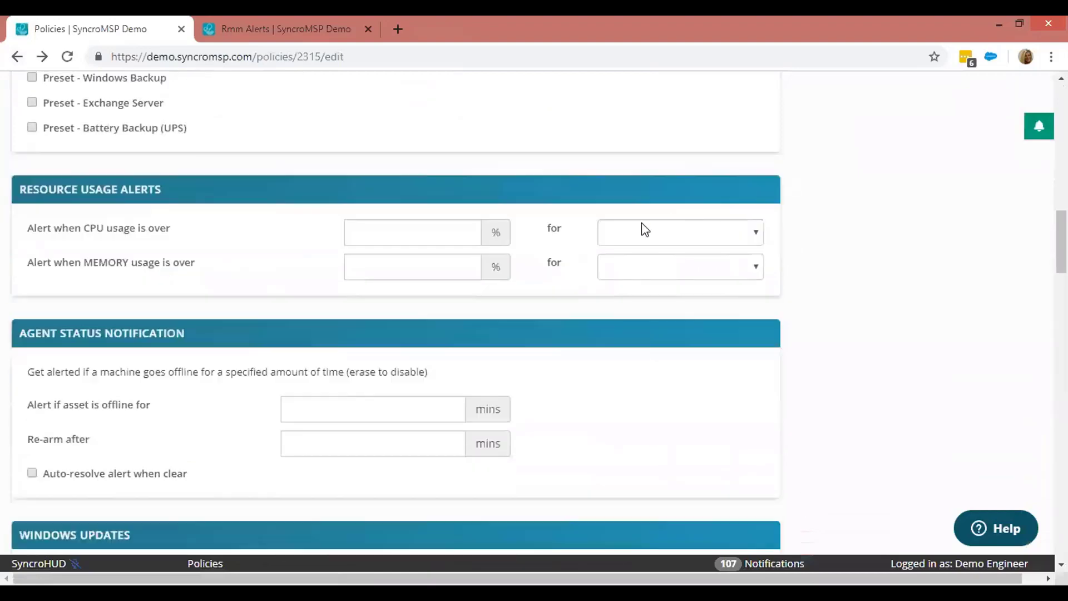
scroll(453, 408, down, 1)
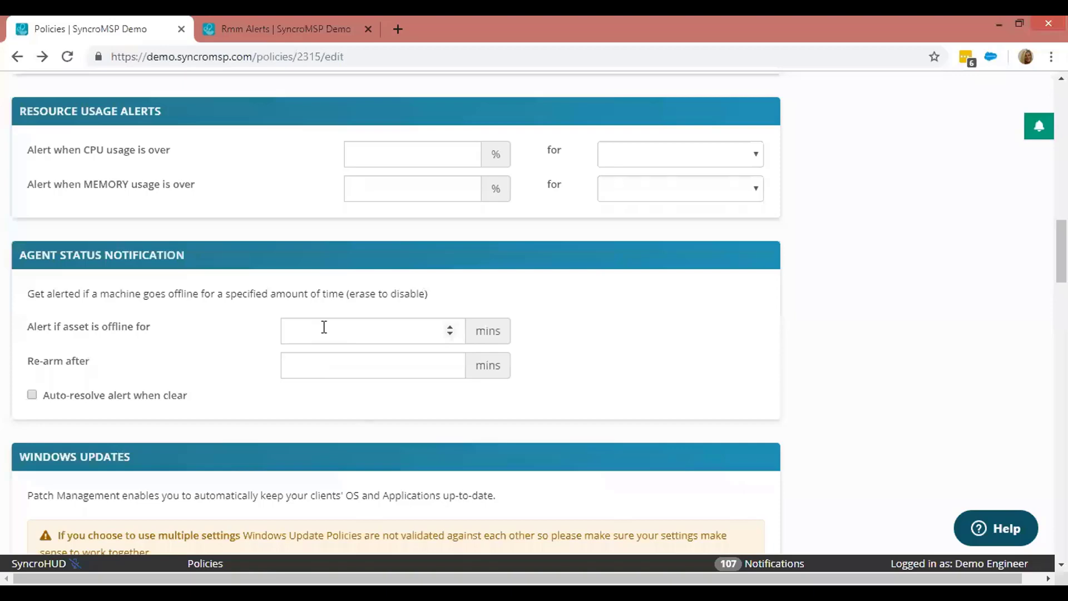
scroll(474, 292, down, 2)
scroll(598, 274, down, 1)
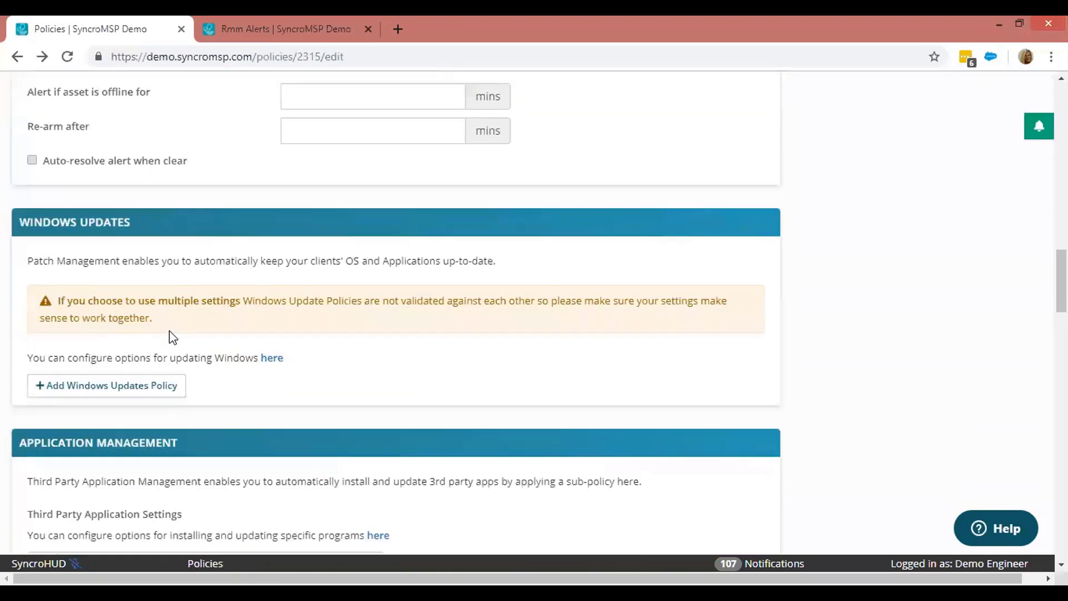
- Start a new Windows update management policy with SecurityUpdate and CriticalUpdate as the categories to install
click(272, 359)
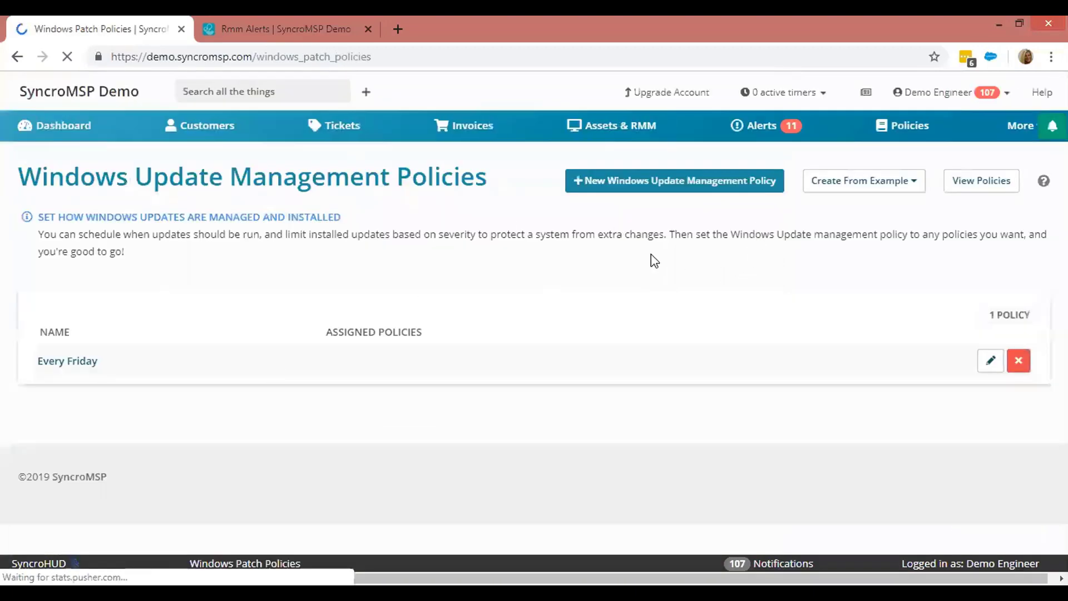
click(706, 181)
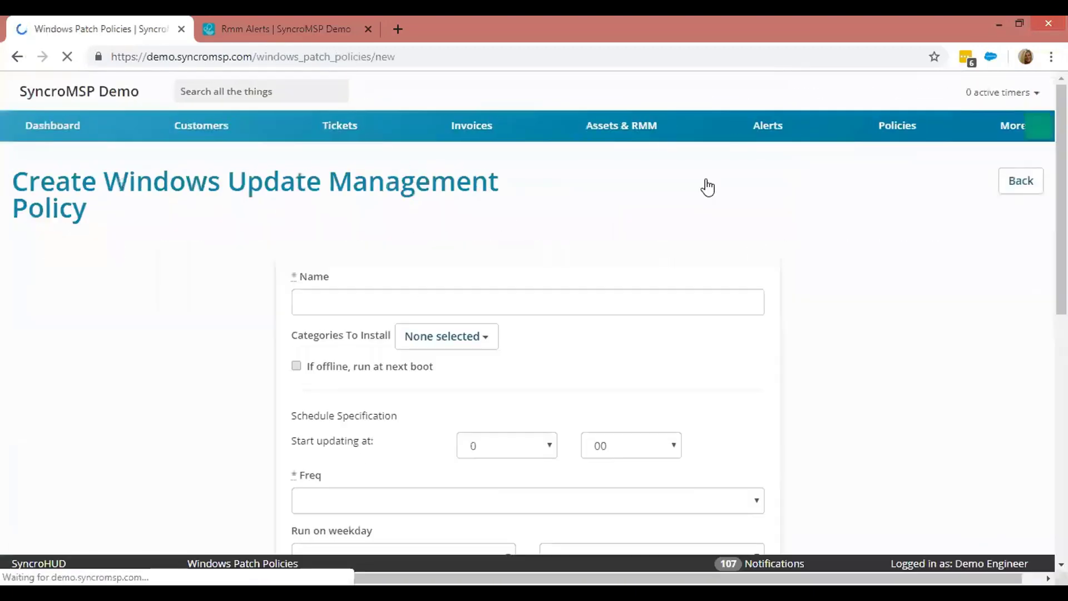
scroll(449, 214, down, 3)
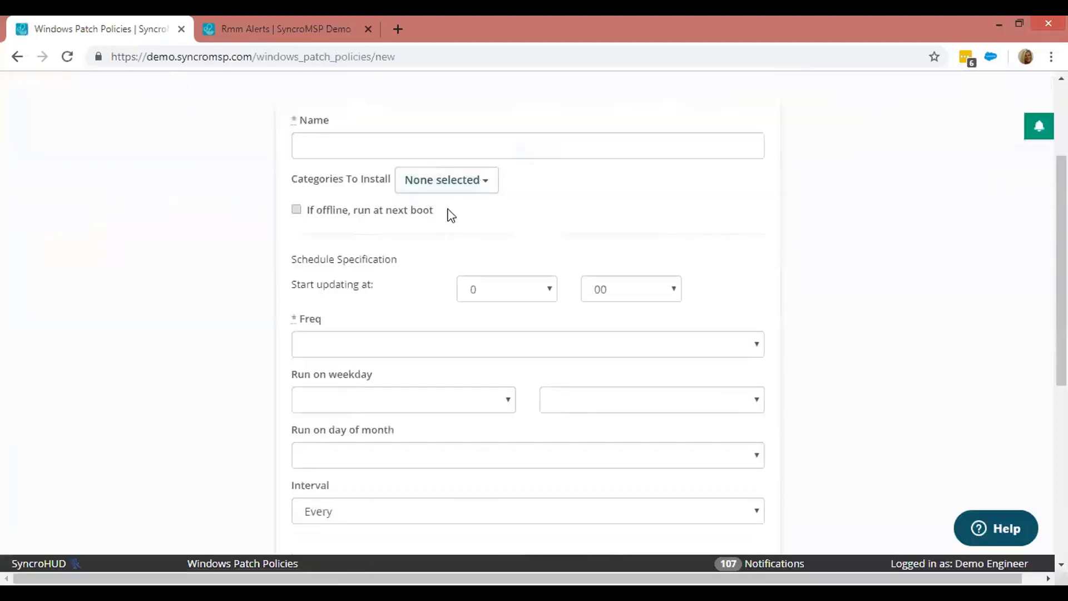
click(449, 183)
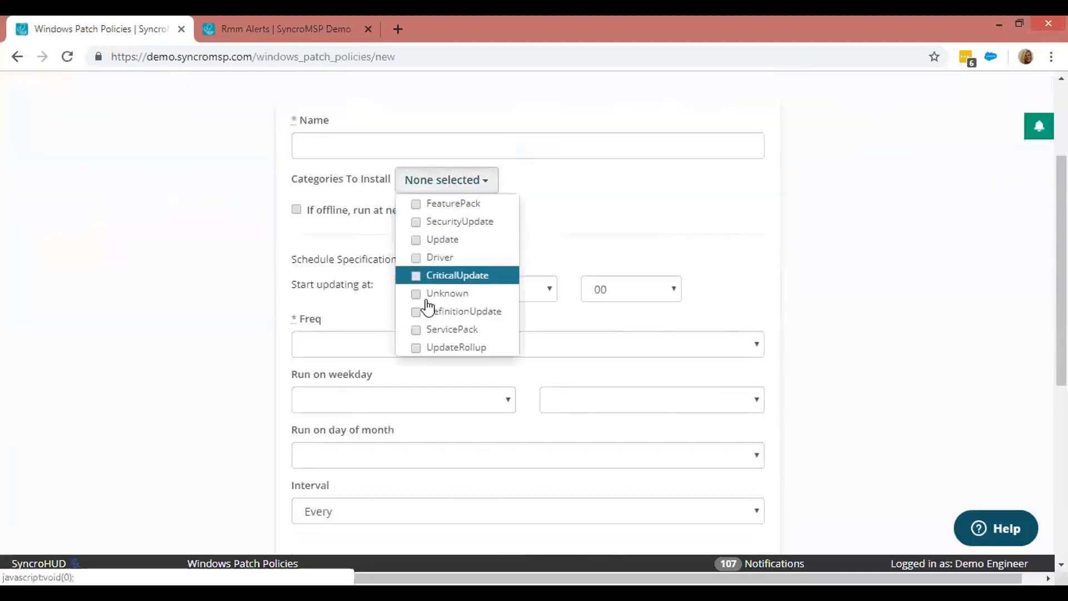
click(472, 227)
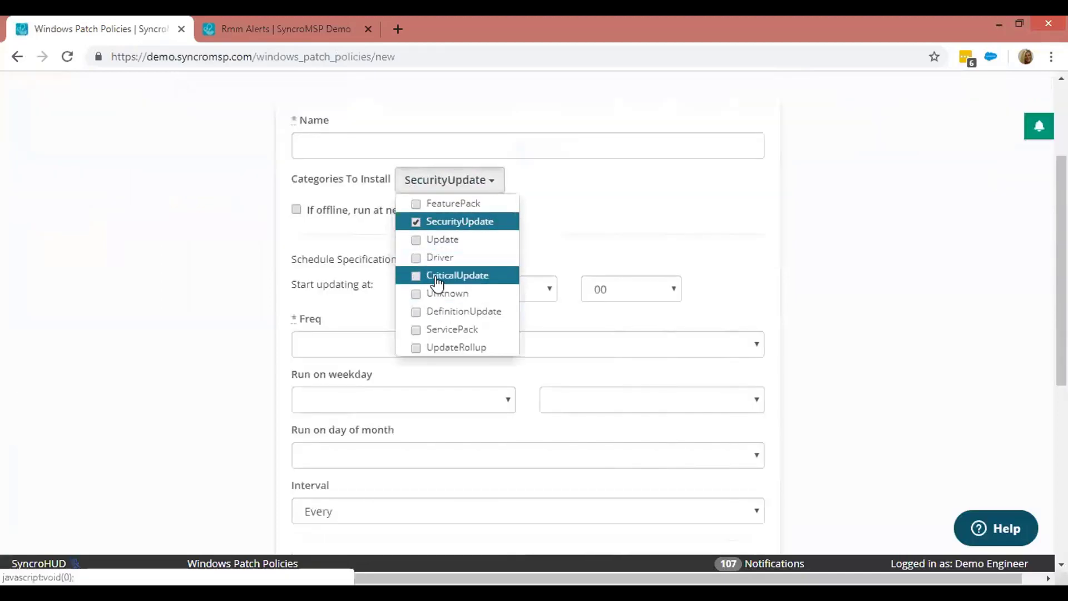
click(458, 277)
click(638, 234)
- Schedule the Windows updates with a Daily frequency, starting at 11:00
click(346, 351)
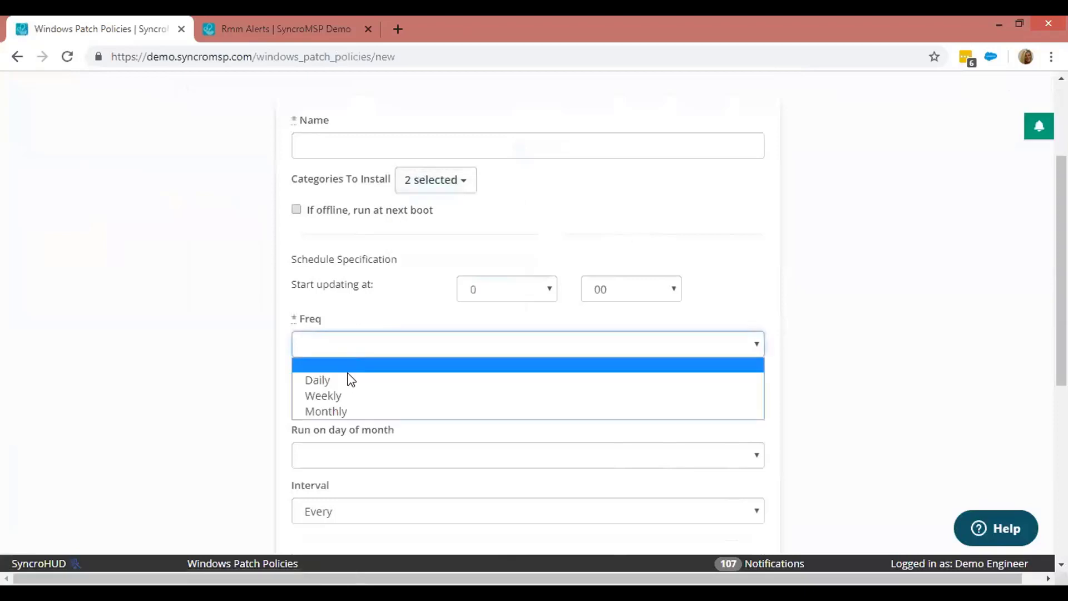
click(341, 379)
click(507, 295)
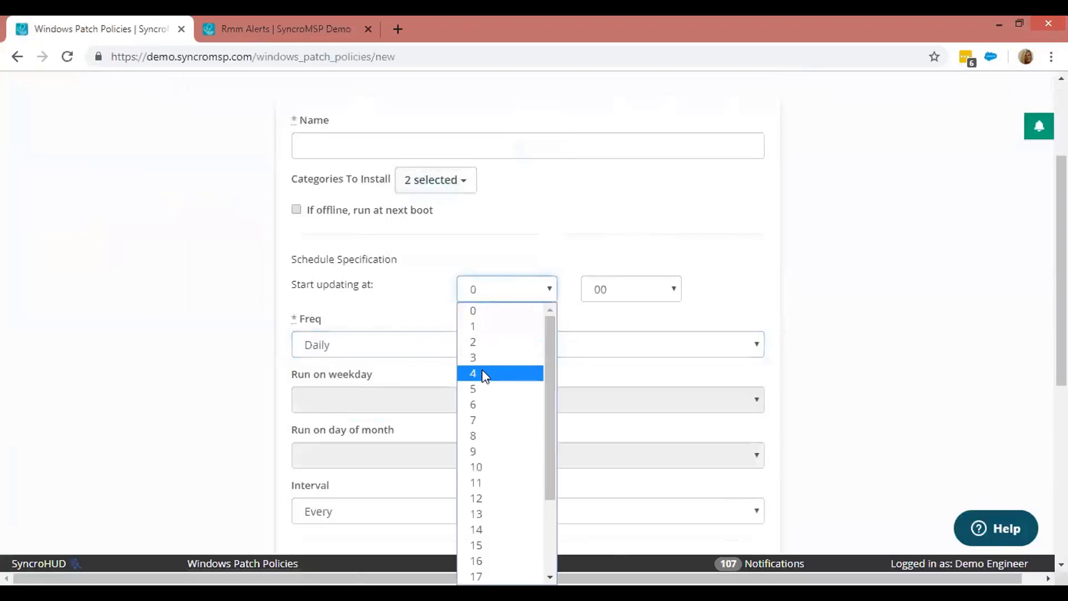
click(493, 482)
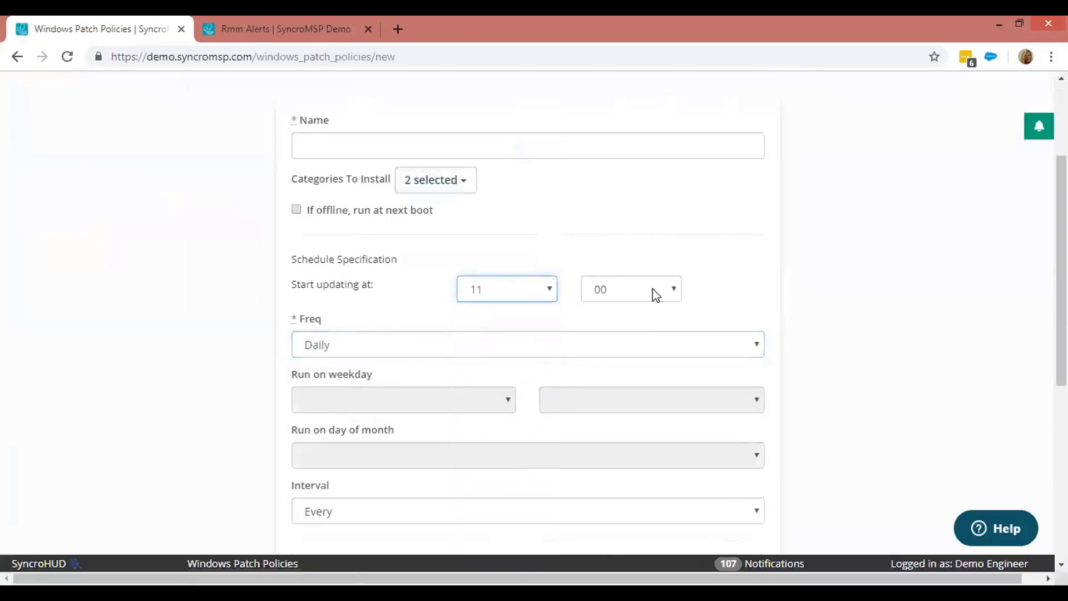
- Set required reboots to prompt the user for the reboot with a message, leaving the reboot message blank
scroll(760, 217, down, 4)
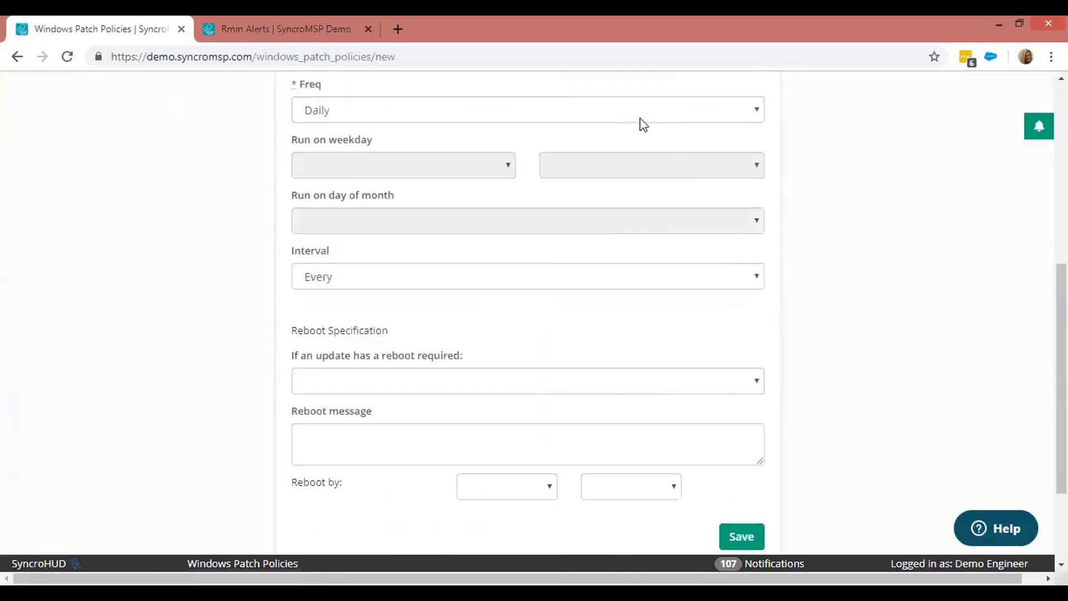
scroll(634, 128, down, 2)
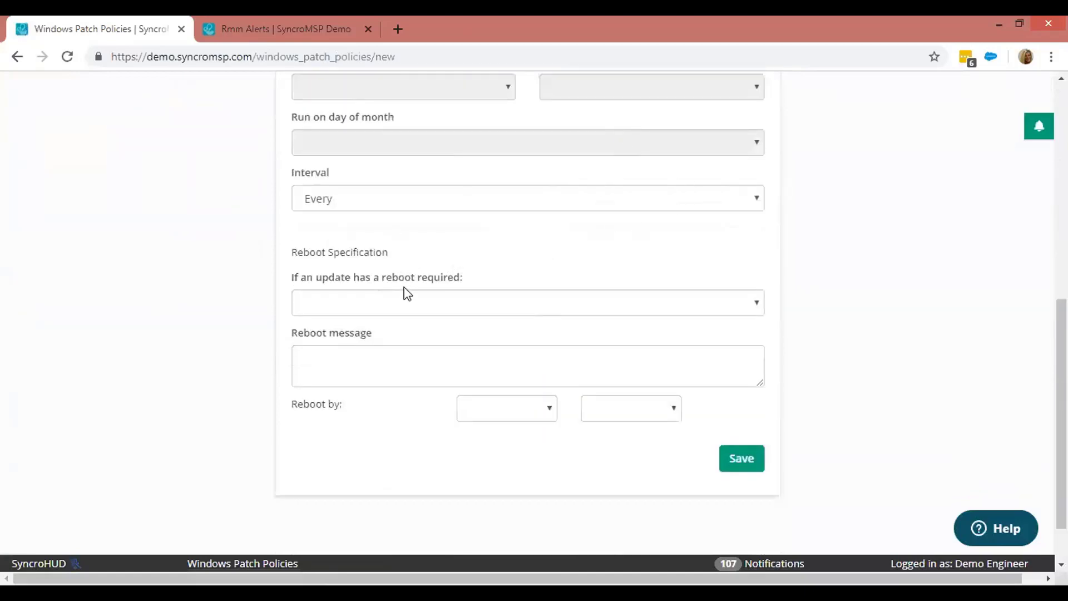
click(407, 304)
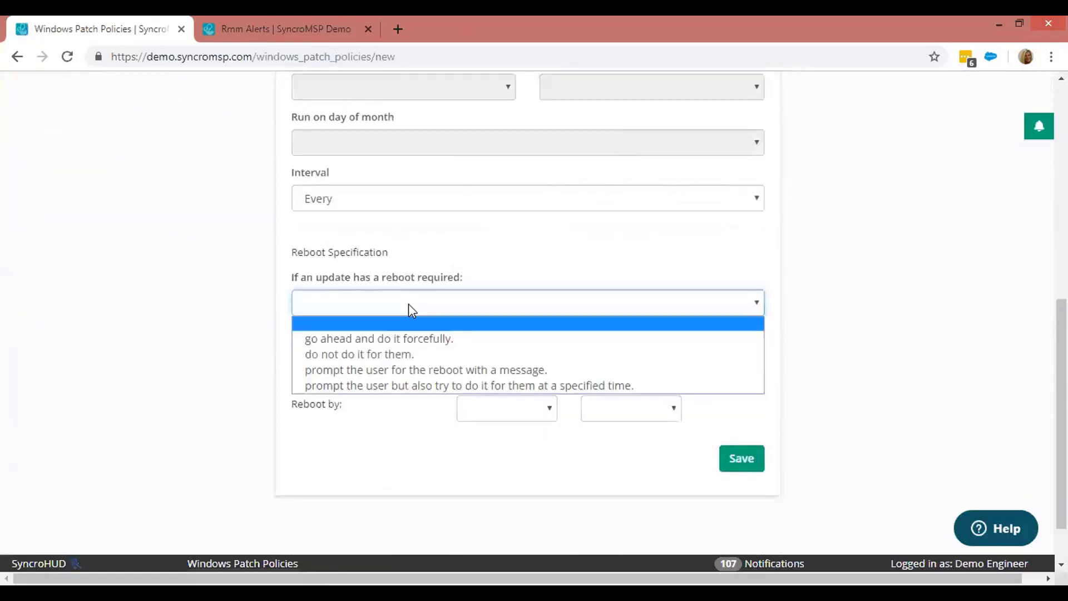
click(434, 370)
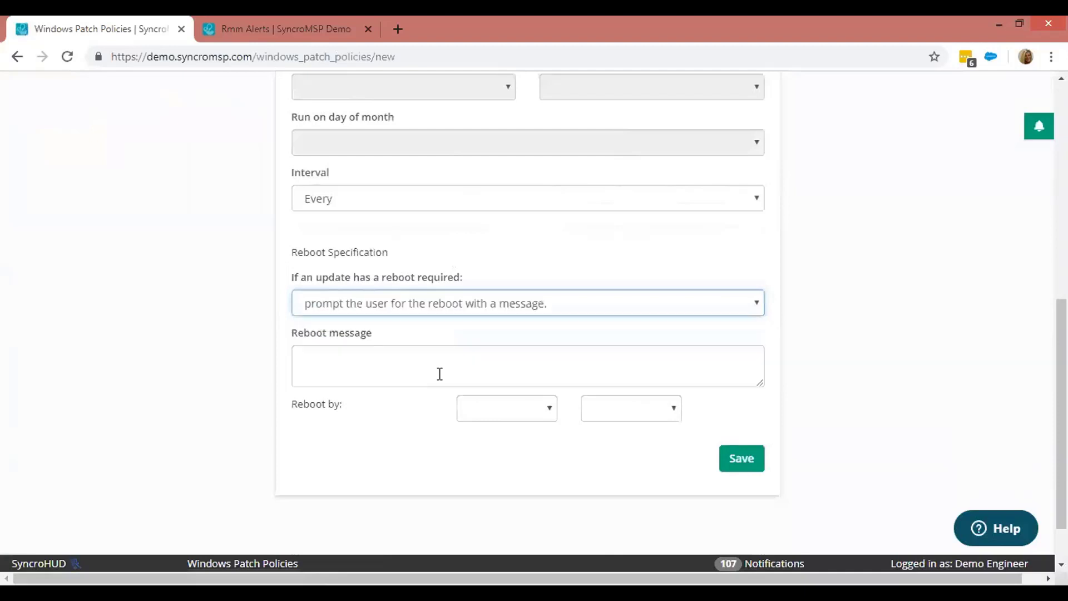
click(347, 372)
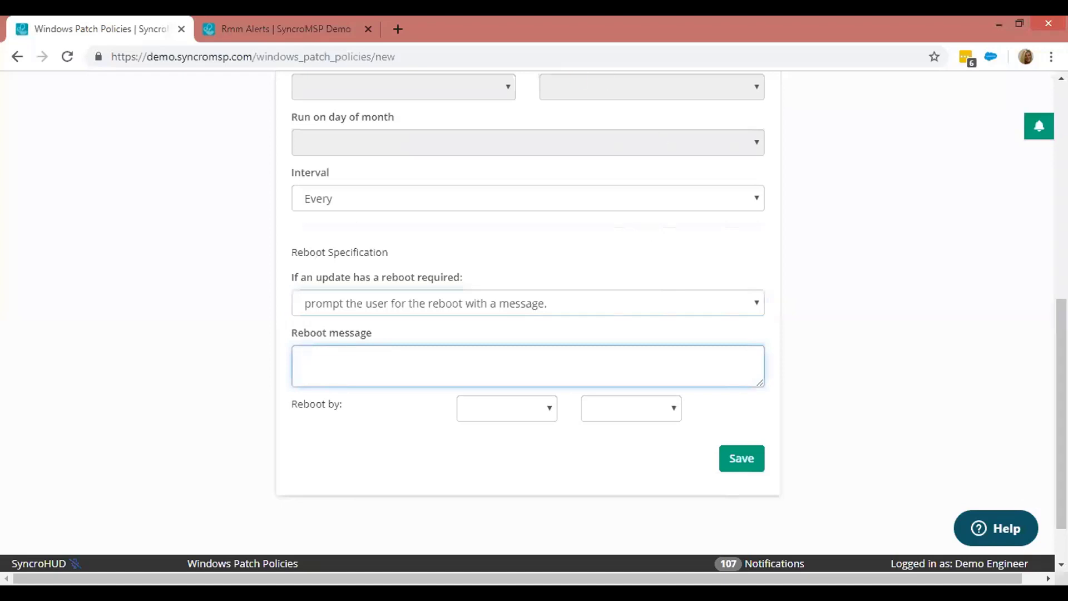
- Review the update categories available to install, and return to the Monitoring + AV PLUS policy without saving the new update policy
scroll(630, 88, up, 1)
scroll(1002, 227, up, 6)
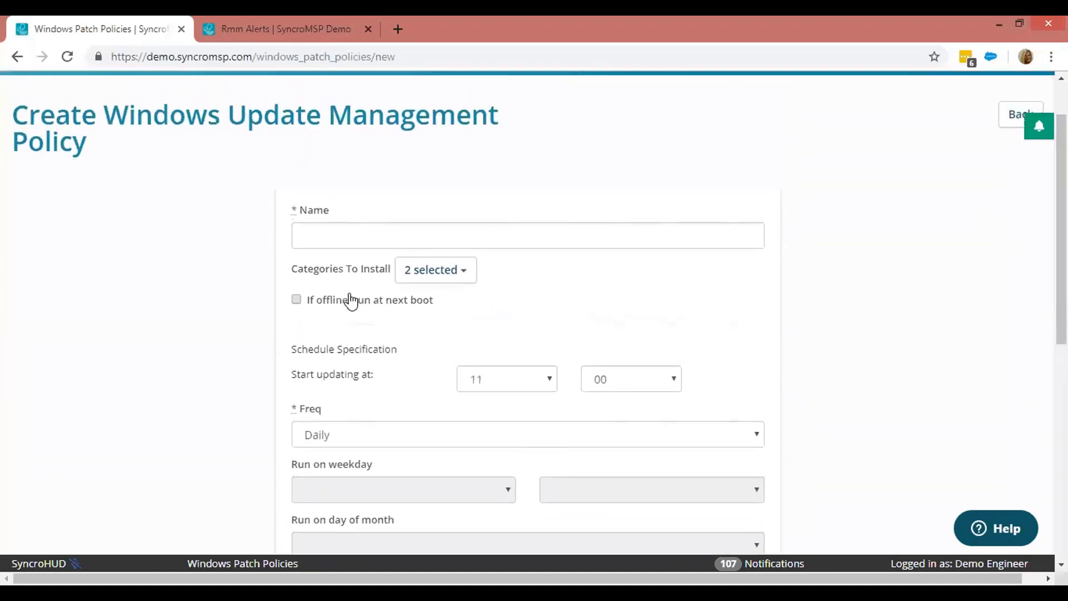
click(416, 277)
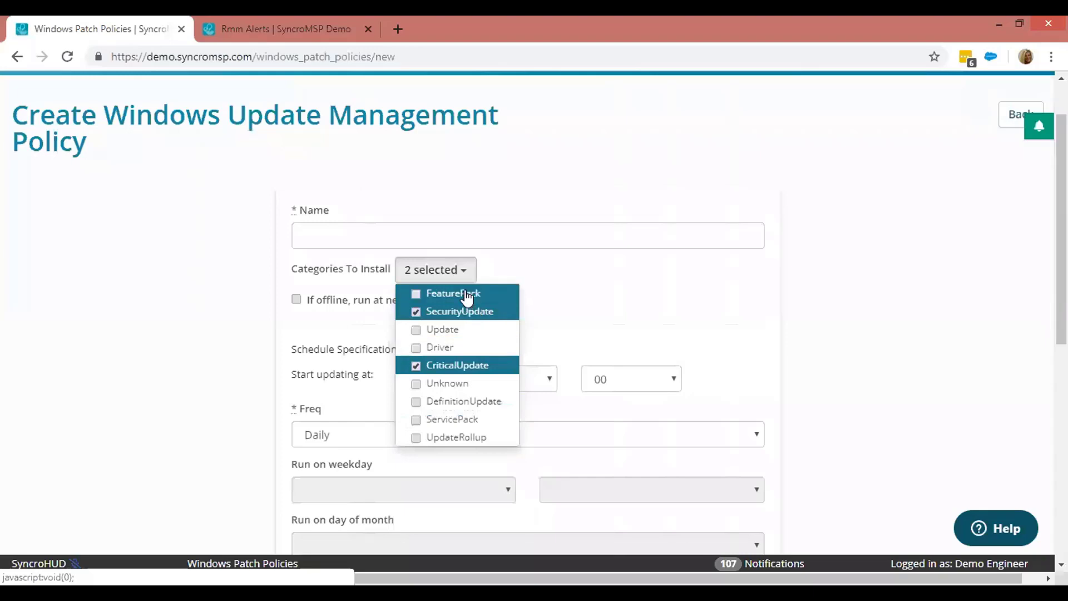
click(18, 57)
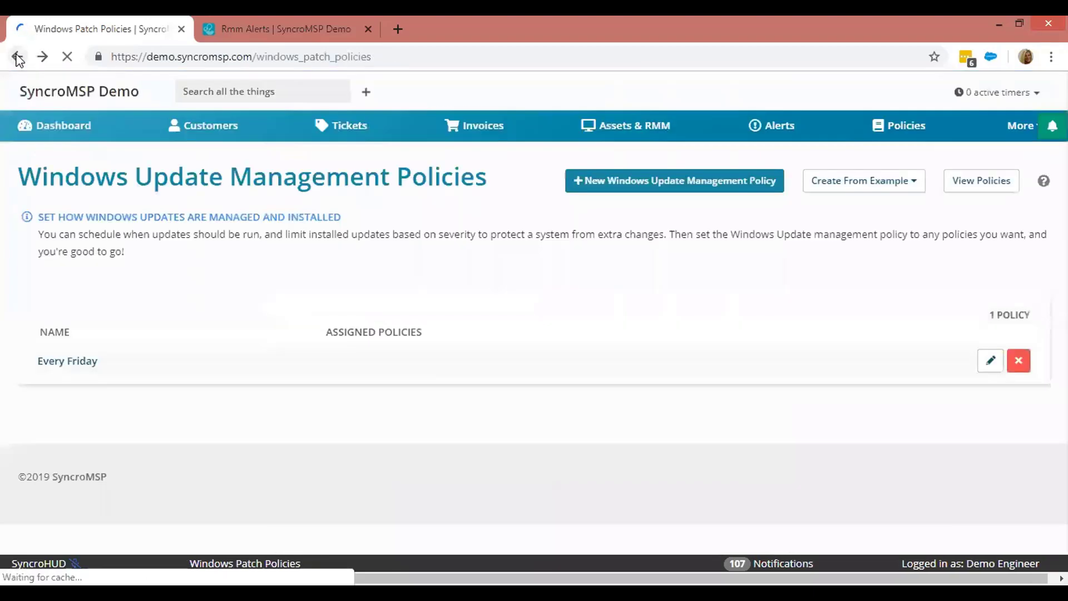
click(18, 57)
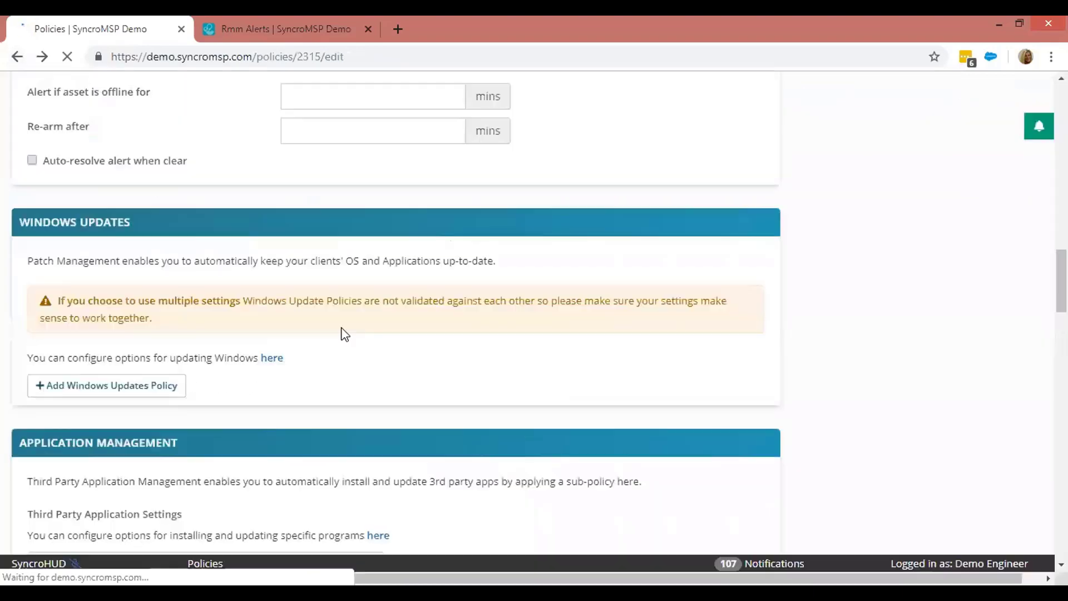
- Add three empty Windows updates policy entries to the Monitoring + AV PLUS policy
click(150, 389)
click(149, 426)
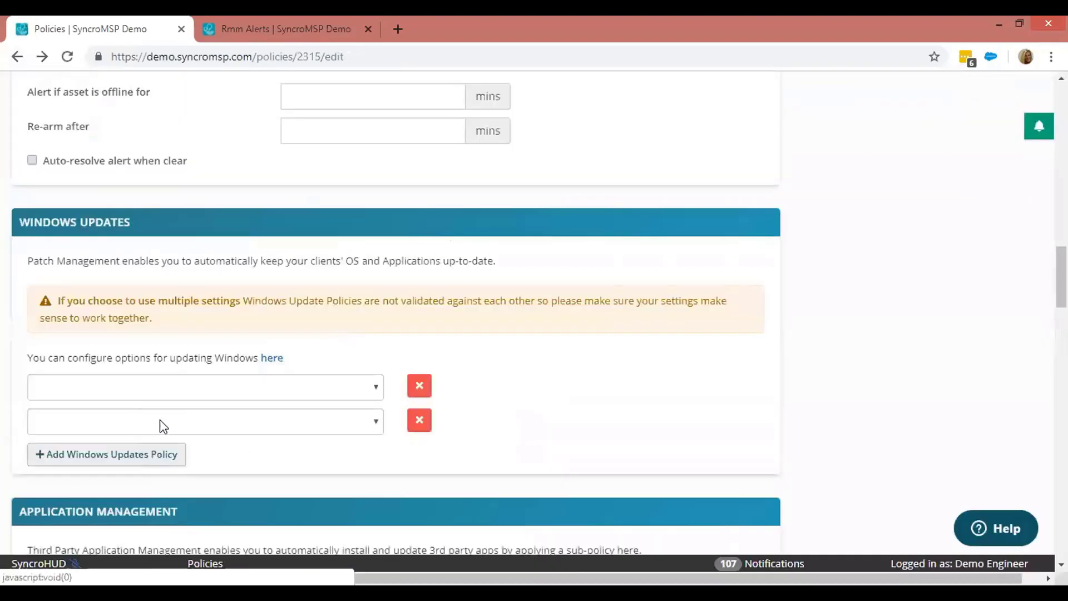
click(151, 455)
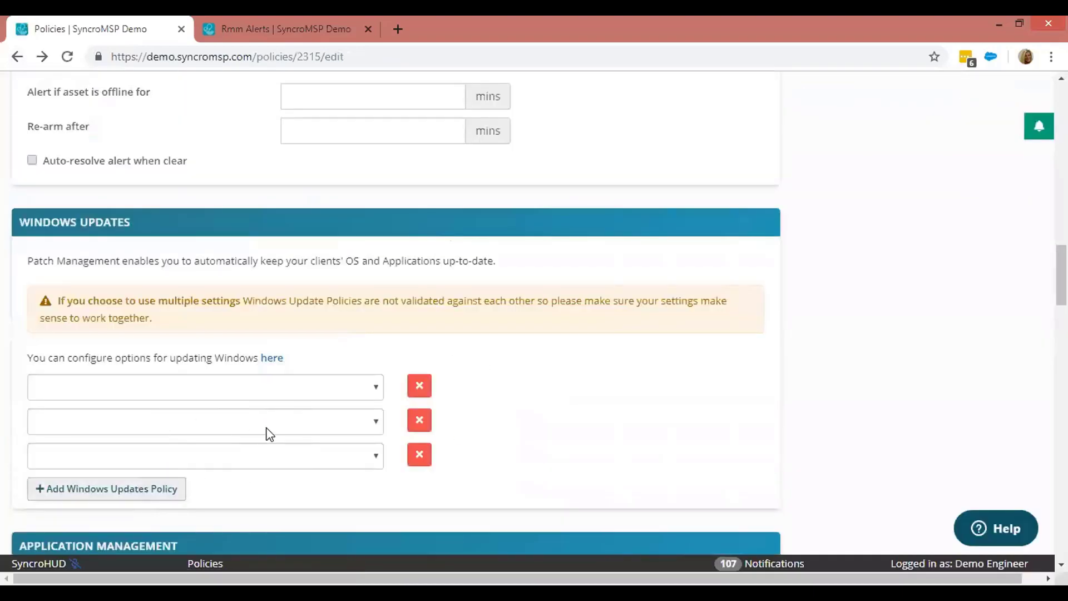
- Start a new third-party application management policy via the Monitoring + AV PLUS policy's application management settings
scroll(401, 336, up, 3)
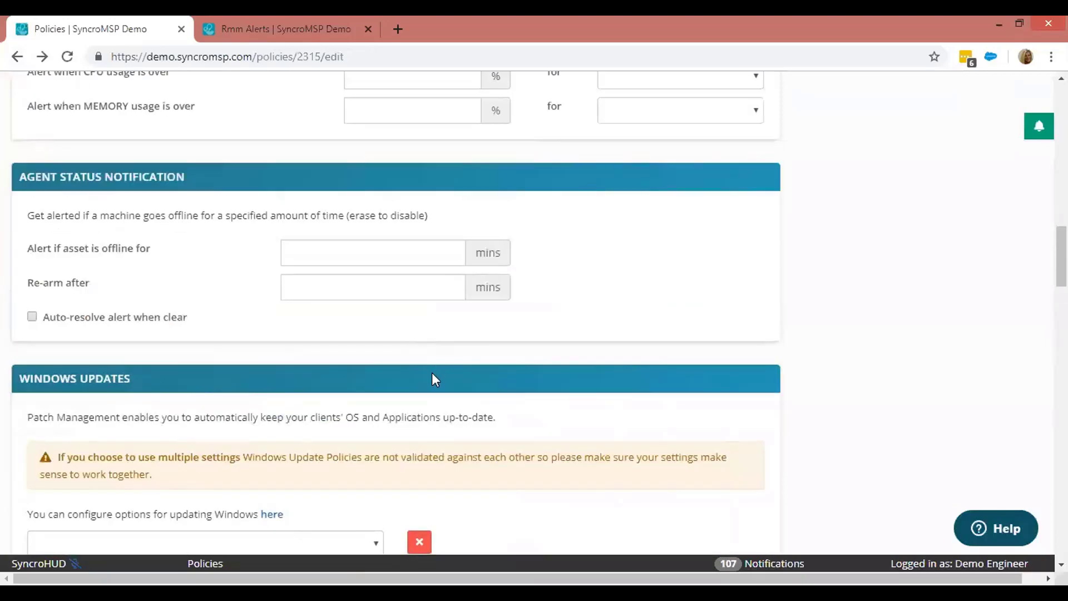
scroll(438, 355, down, 6)
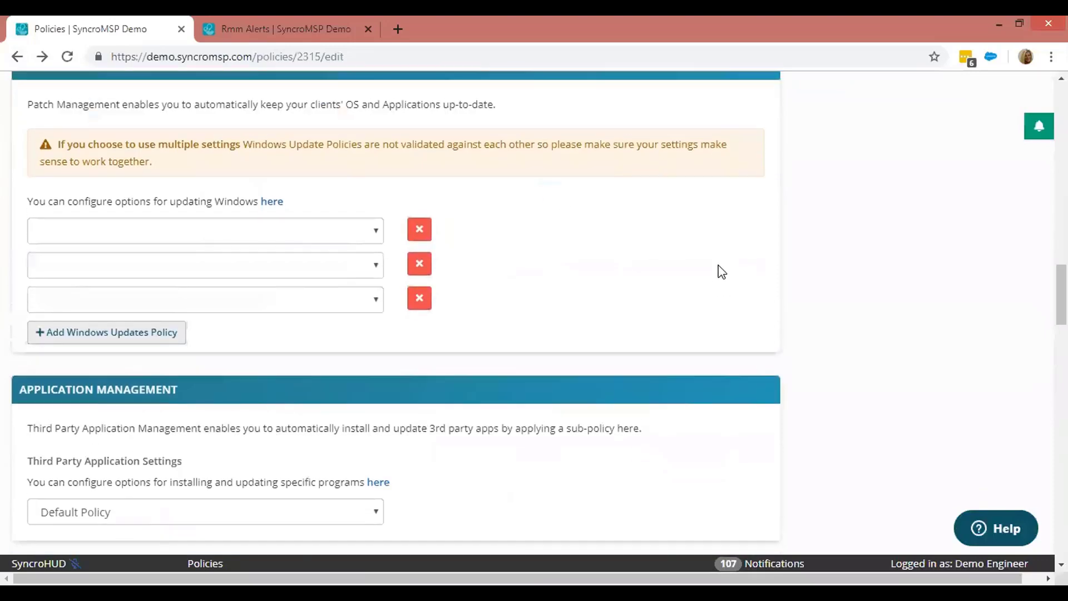
scroll(696, 278, down, 2)
scroll(445, 295, down, 4)
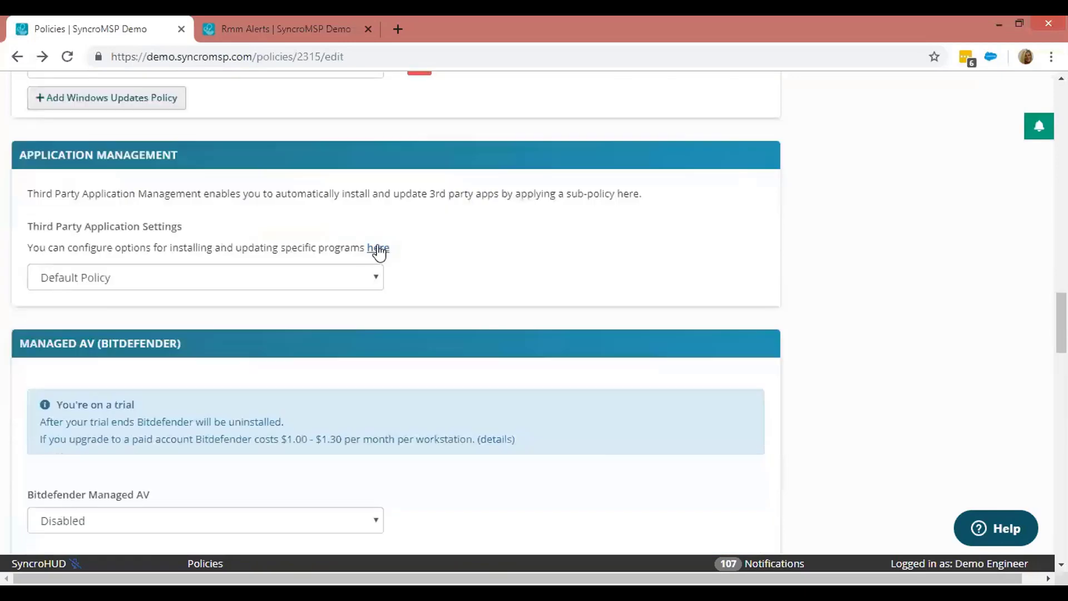
click(378, 248)
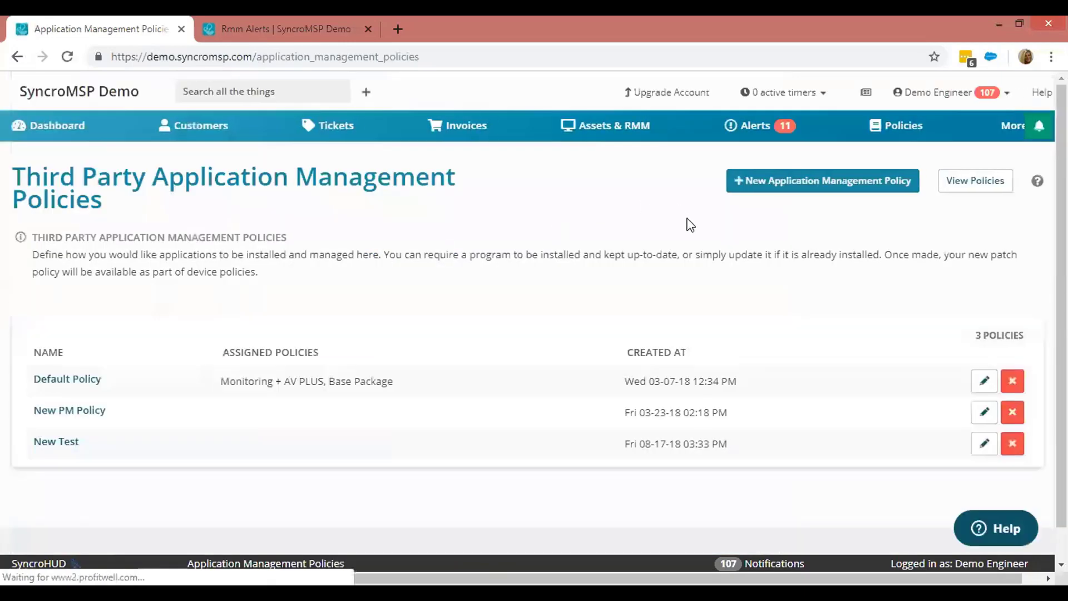
click(771, 182)
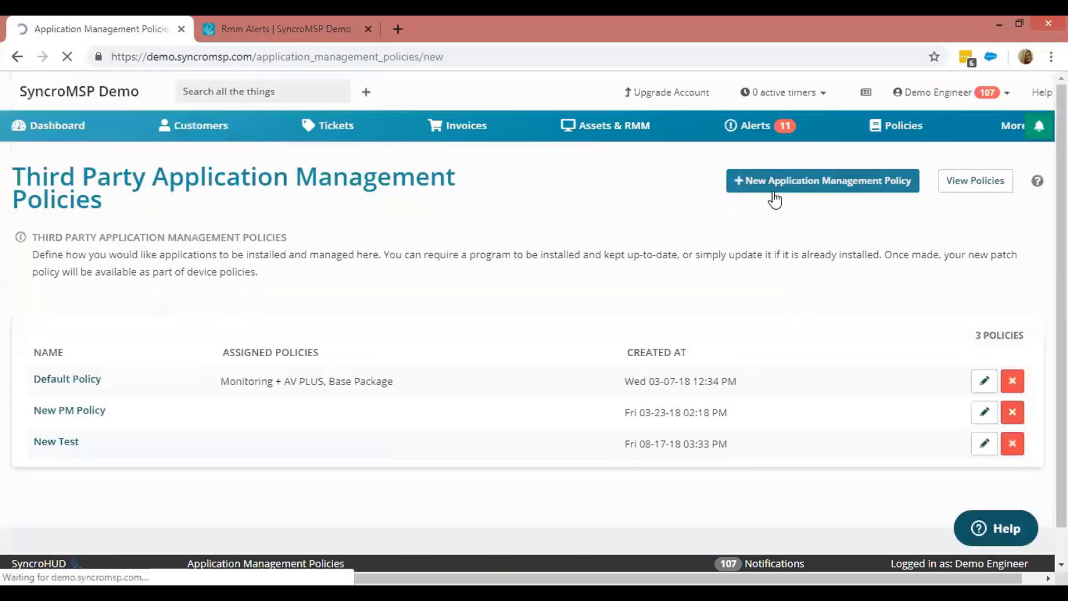
- Review the install and update options for each listed app, and return to the Monitoring + AV PLUS policy without saving the new policy
scroll(22, 281, down, 3)
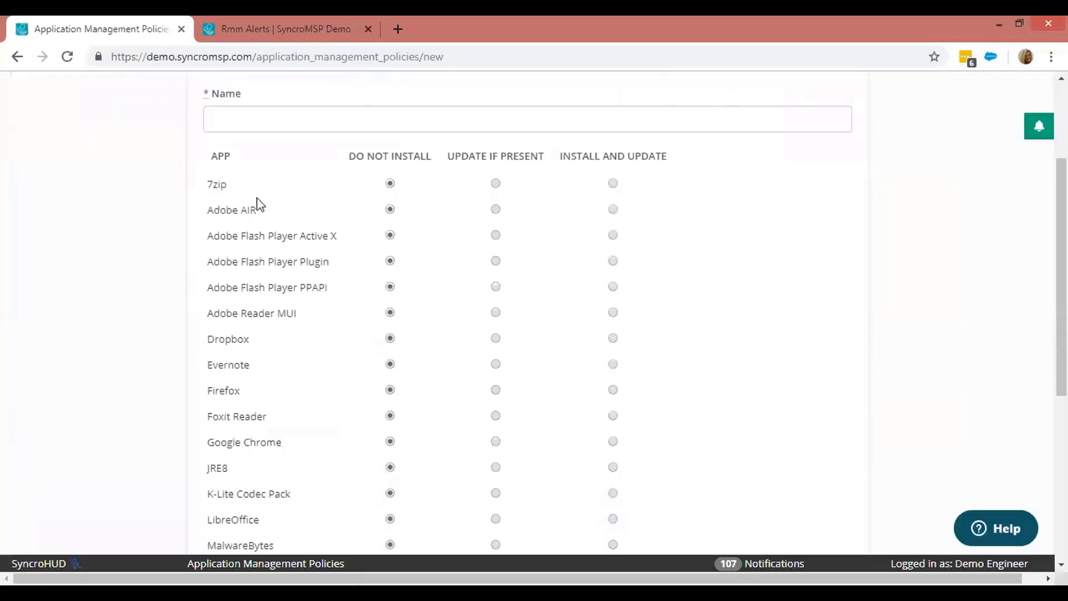
scroll(248, 150, down, 3)
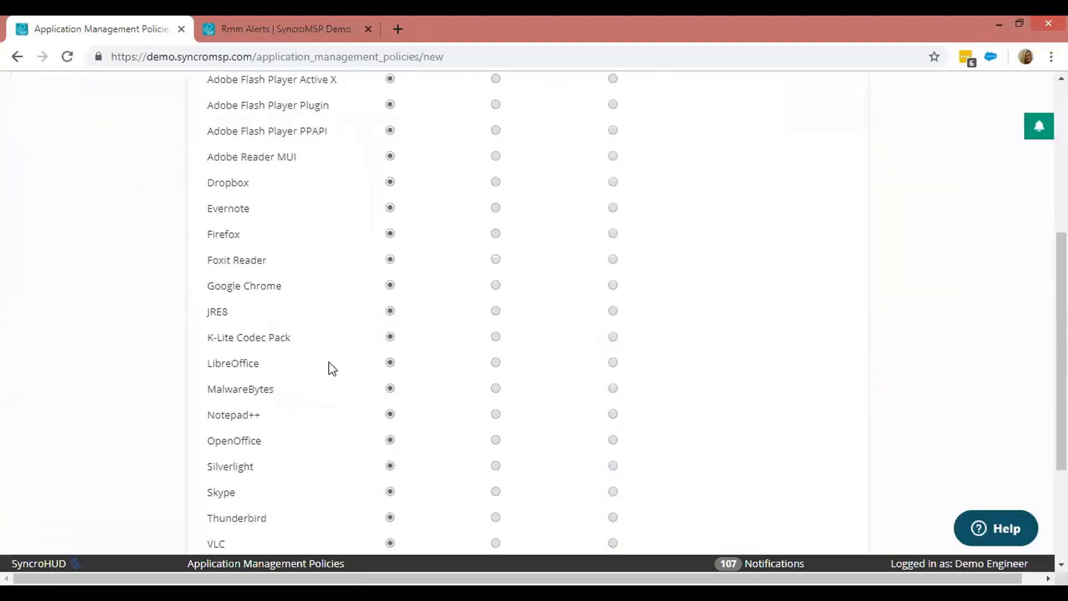
scroll(332, 369, up, 1)
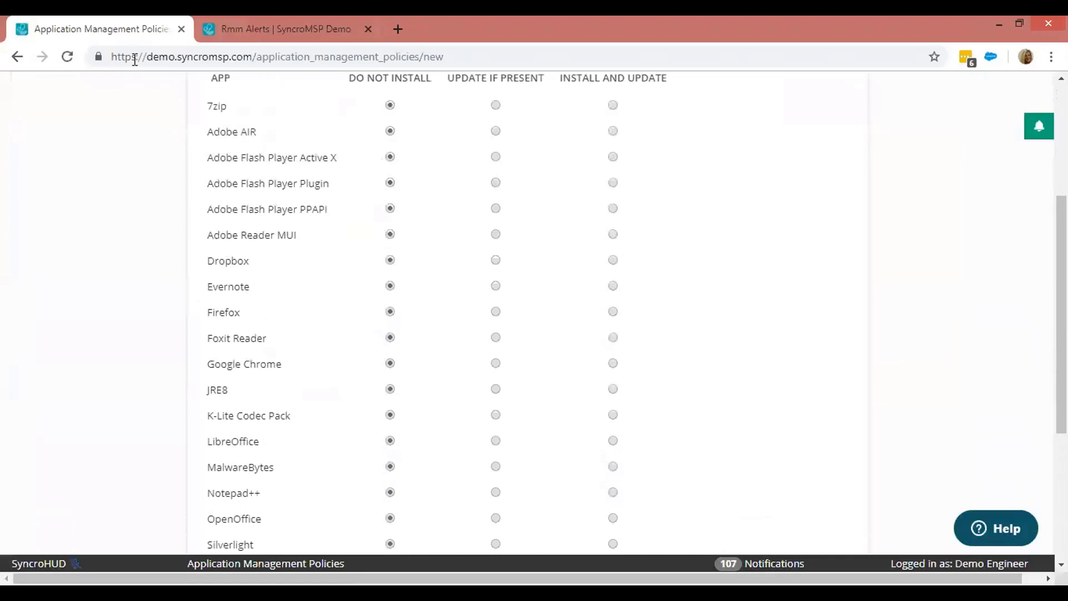
click(17, 57)
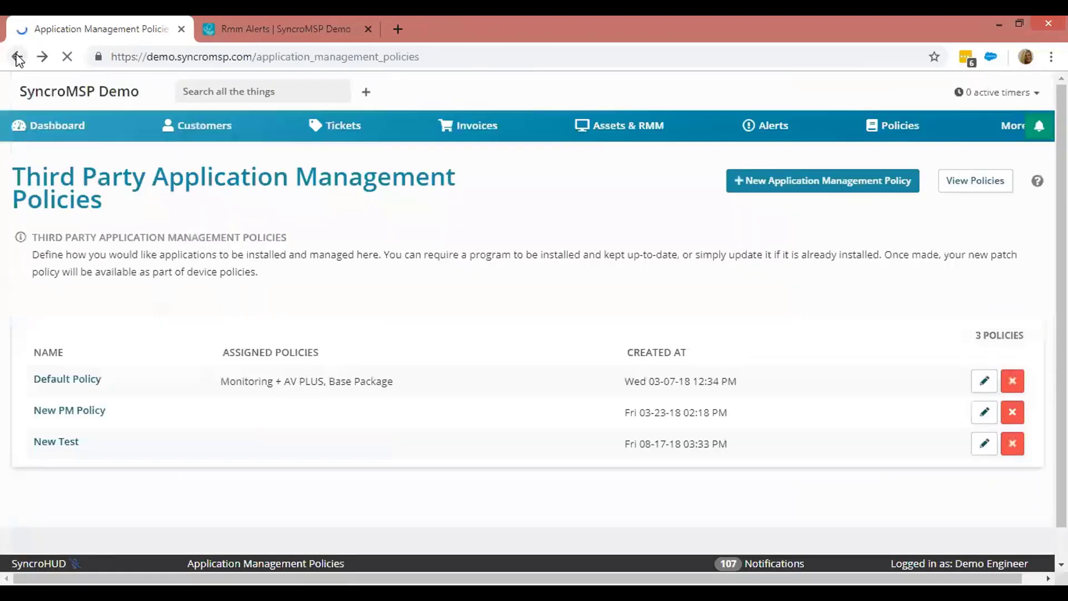
click(17, 56)
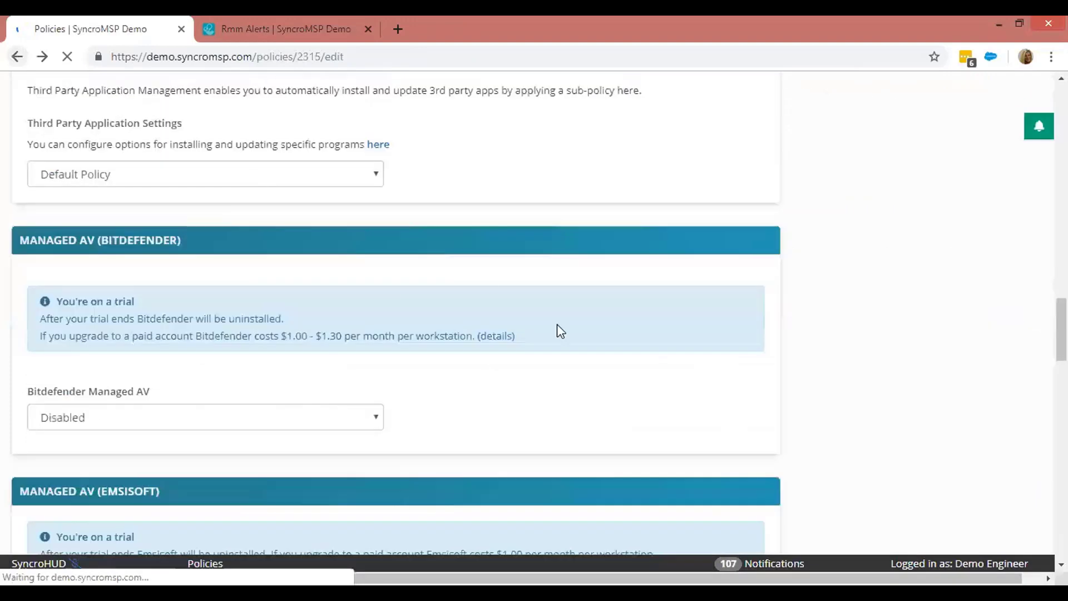
- Check which third-party application policies can be assigned, keeping Default Policy selected
click(222, 176)
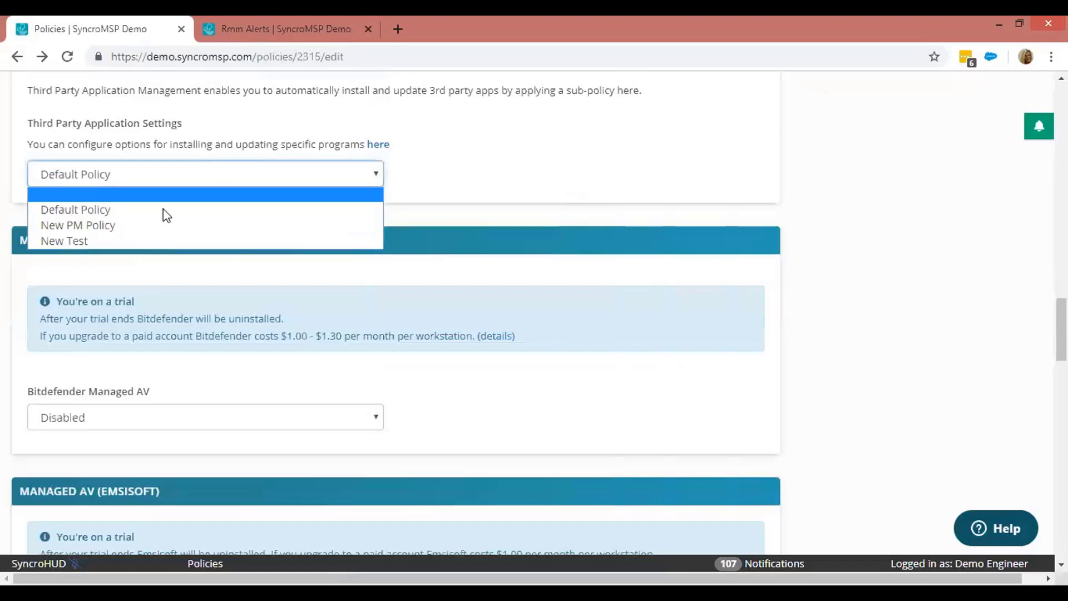
click(542, 178)
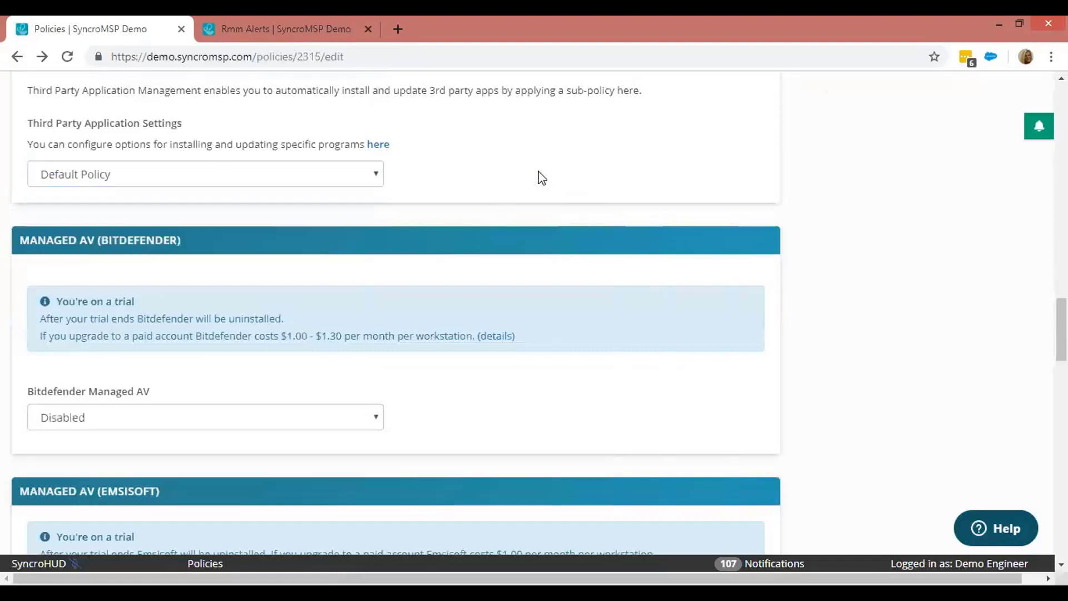
scroll(656, 177, down, 3)
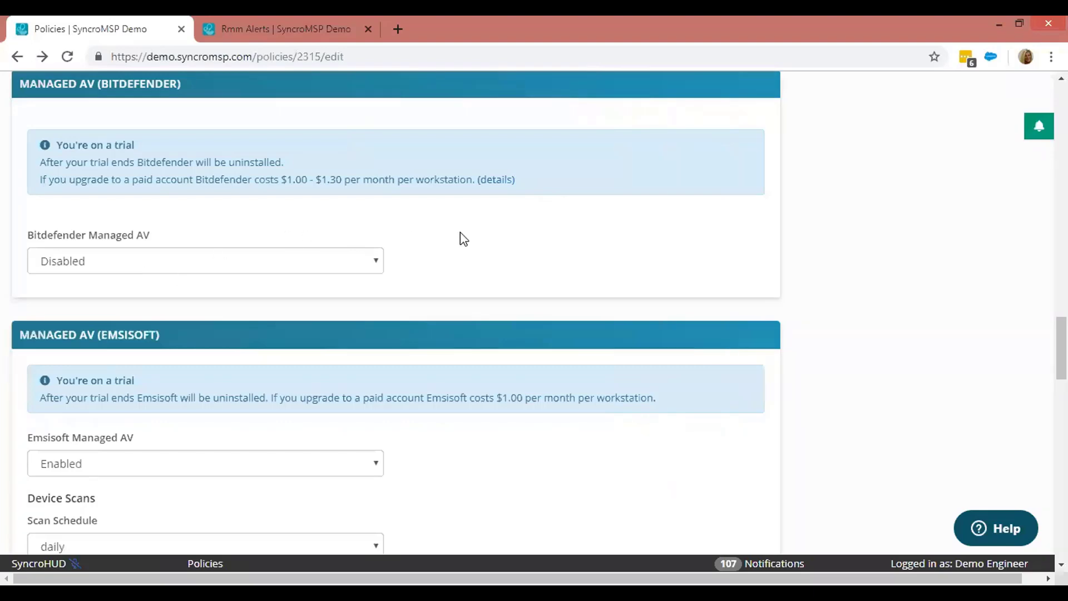
- Review the Emsisoft managed AV settings and its scan schedule choices, keeping the schedule on daily
scroll(459, 232, down, 3)
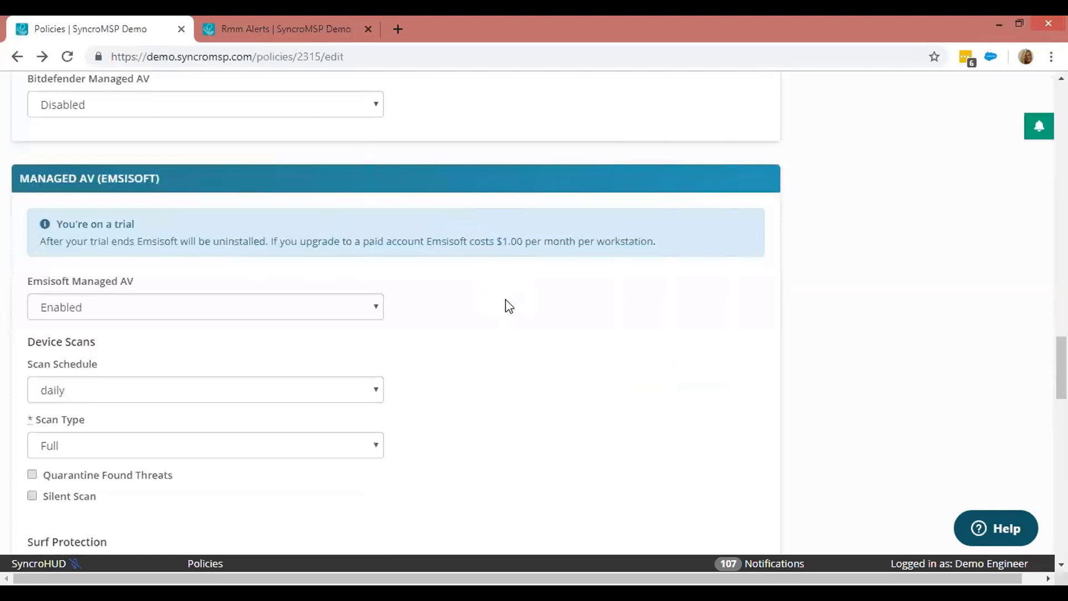
scroll(415, 313, down, 3)
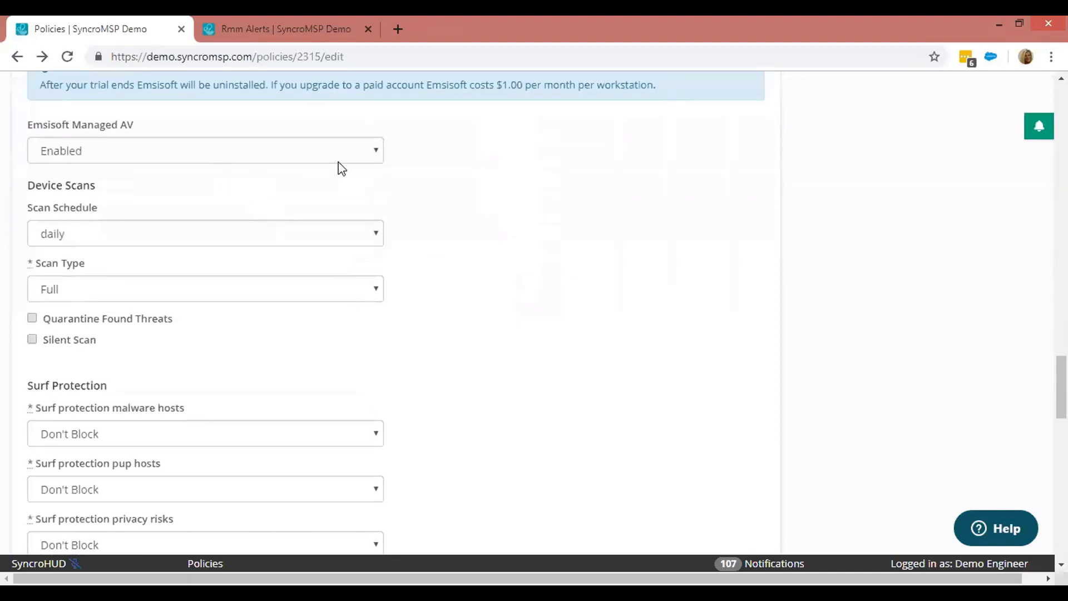
click(151, 247)
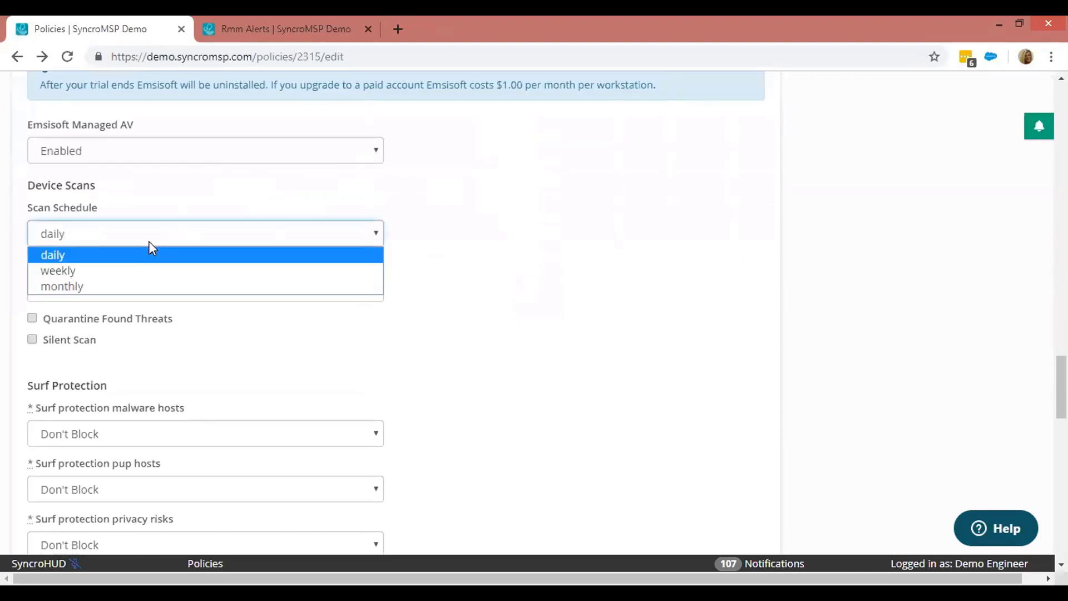
click(453, 245)
scroll(470, 232, down, 2)
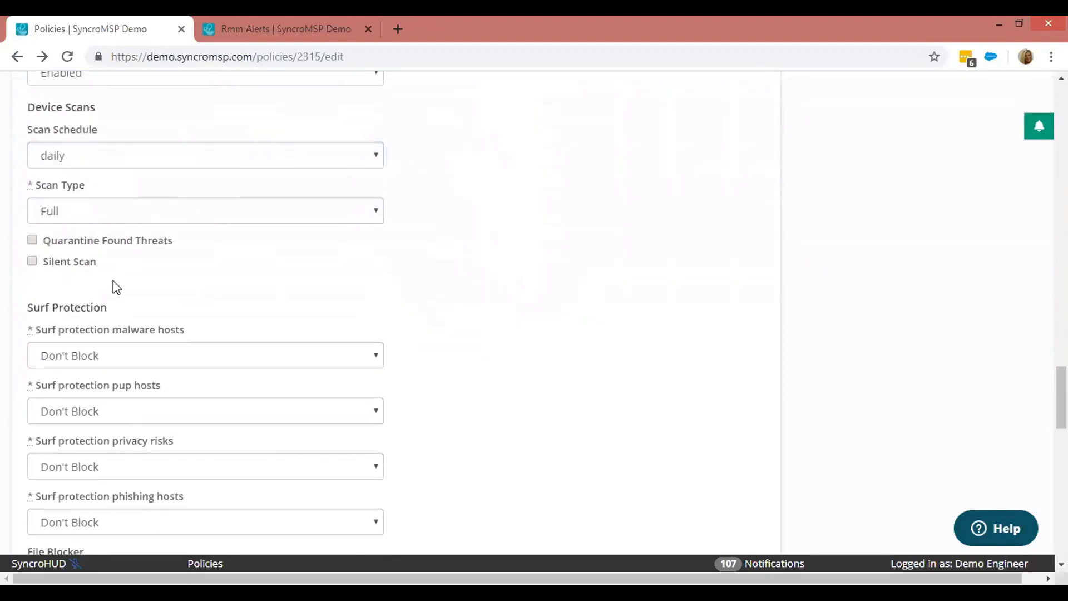
- Review the Emsisoft blocking options for surf protection malware hosts and the quarantine options for file guard threats, without changing them
click(96, 359)
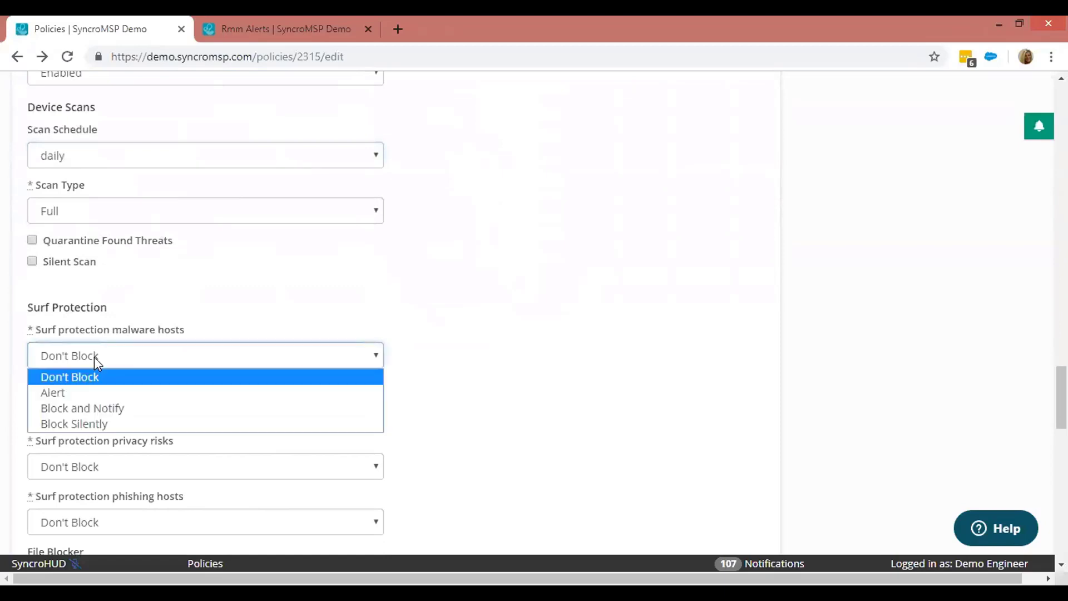
click(556, 327)
scroll(482, 303, down, 8)
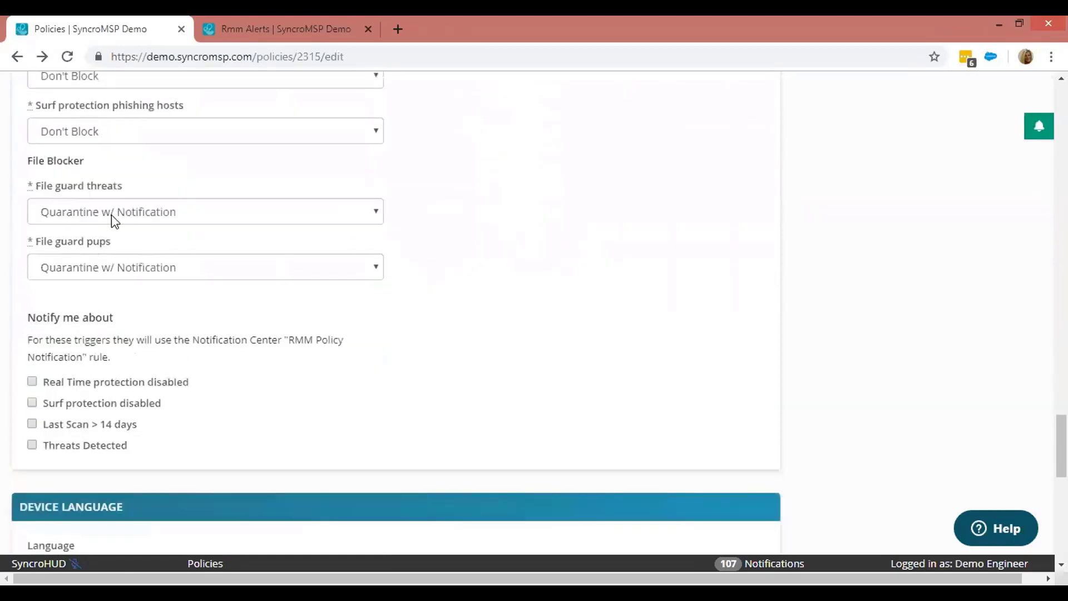
click(114, 217)
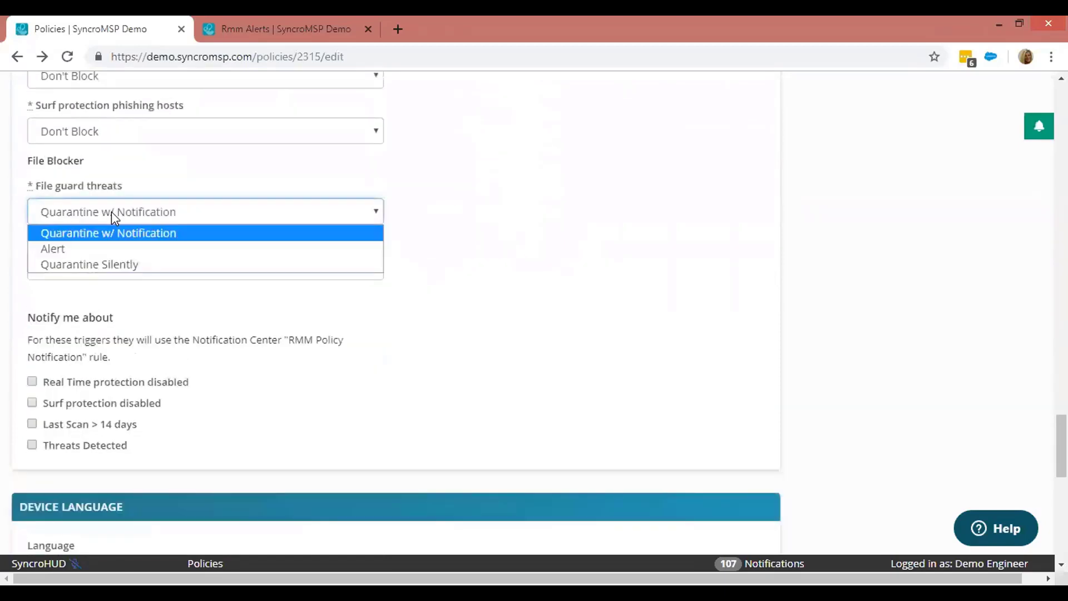
click(498, 235)
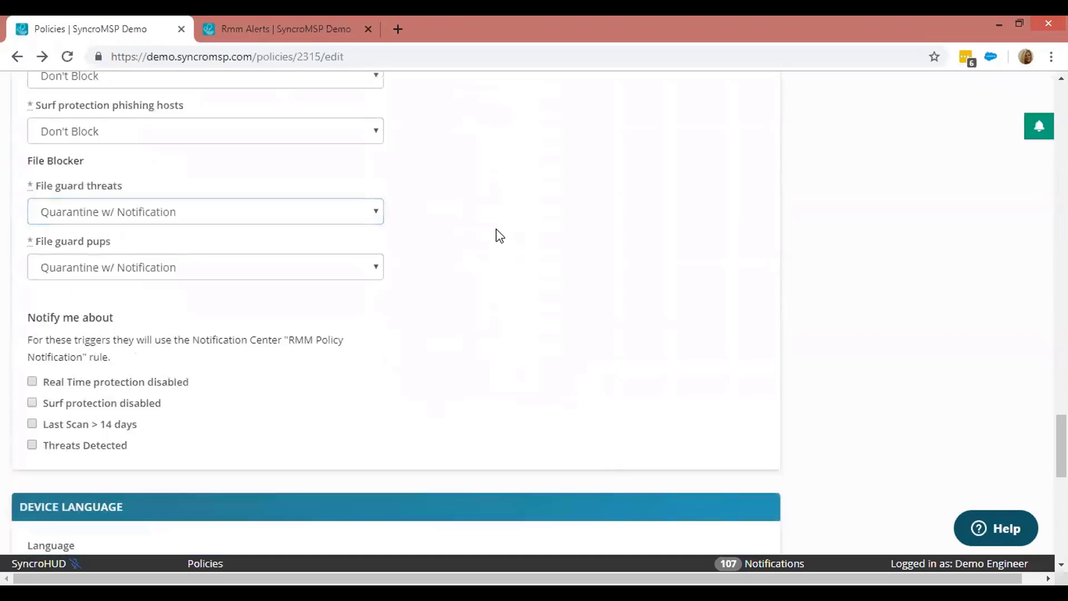
scroll(462, 228, down, 4)
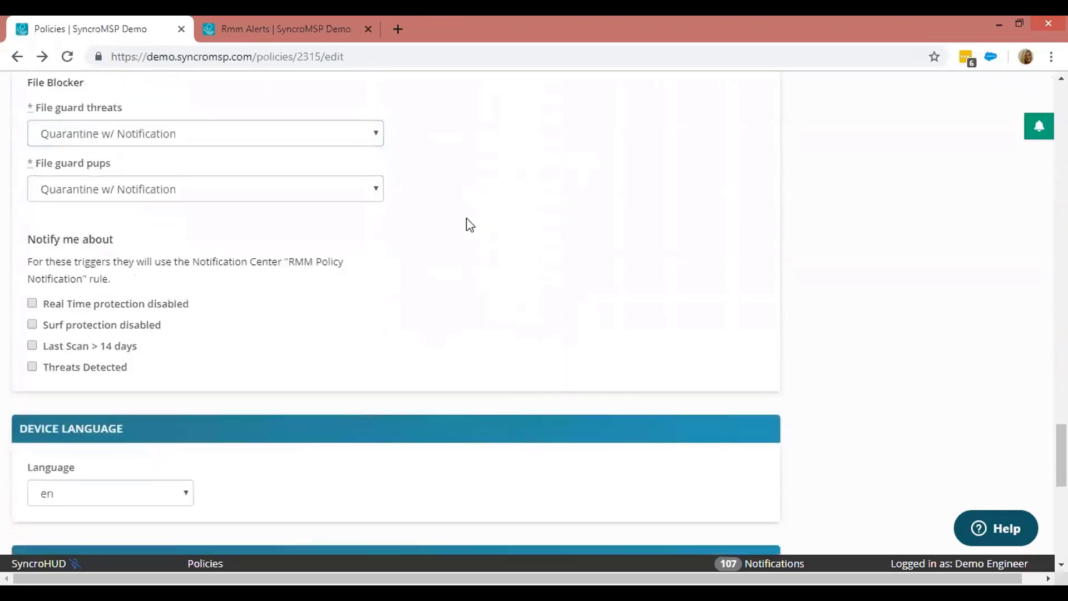
- Turn on Hide System Tray for the policy's devices, and turn it off again
scroll(644, 194, down, 3)
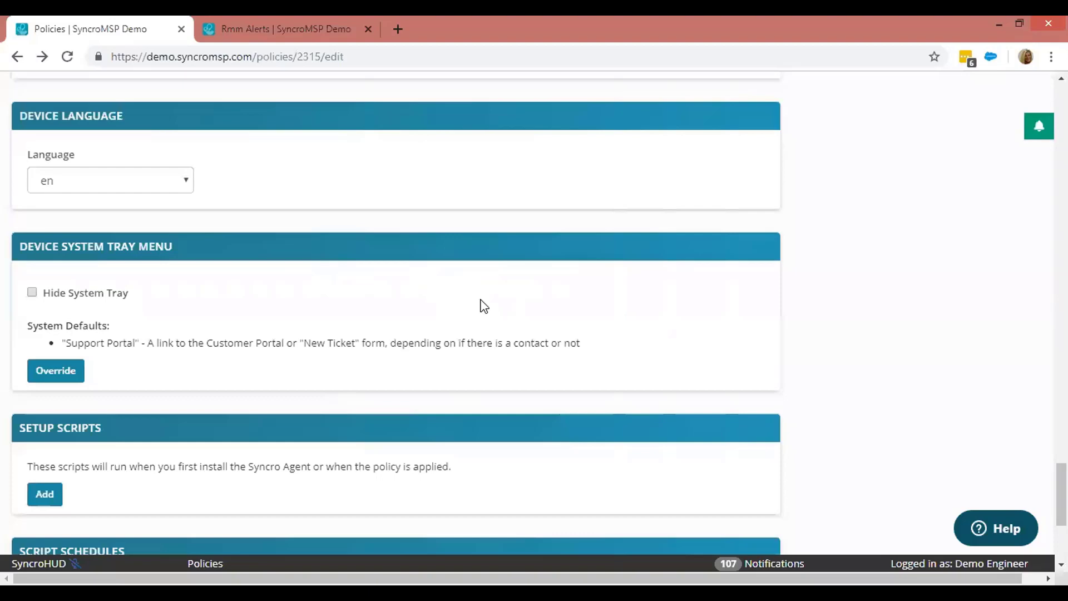
click(33, 294)
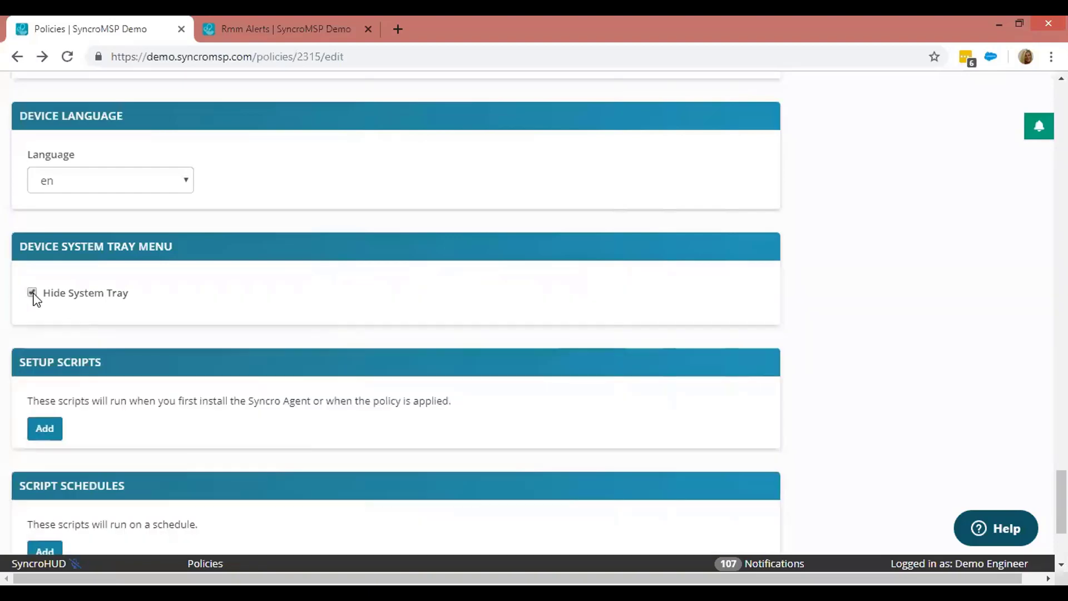
click(33, 294)
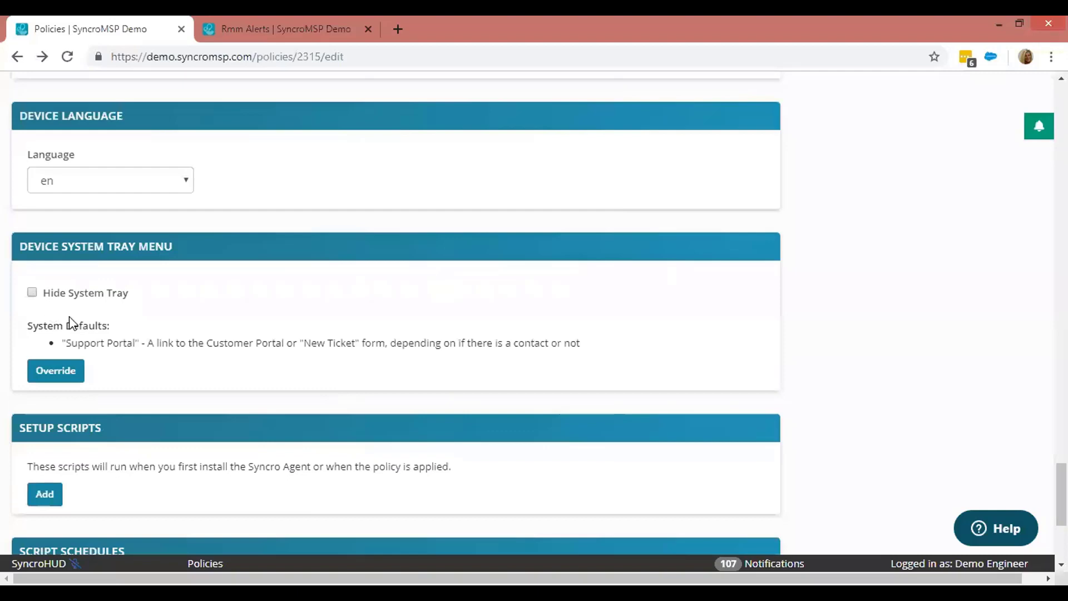
- Override the default device system tray menu with a portal entry and a url entry, leaving their titles blank
click(56, 371)
click(105, 358)
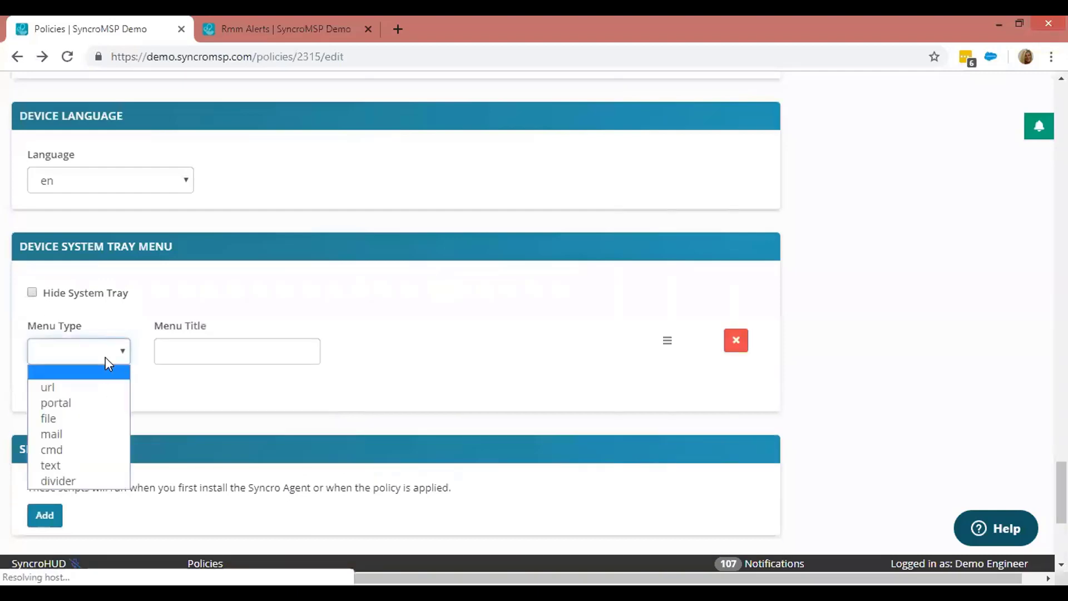
click(85, 404)
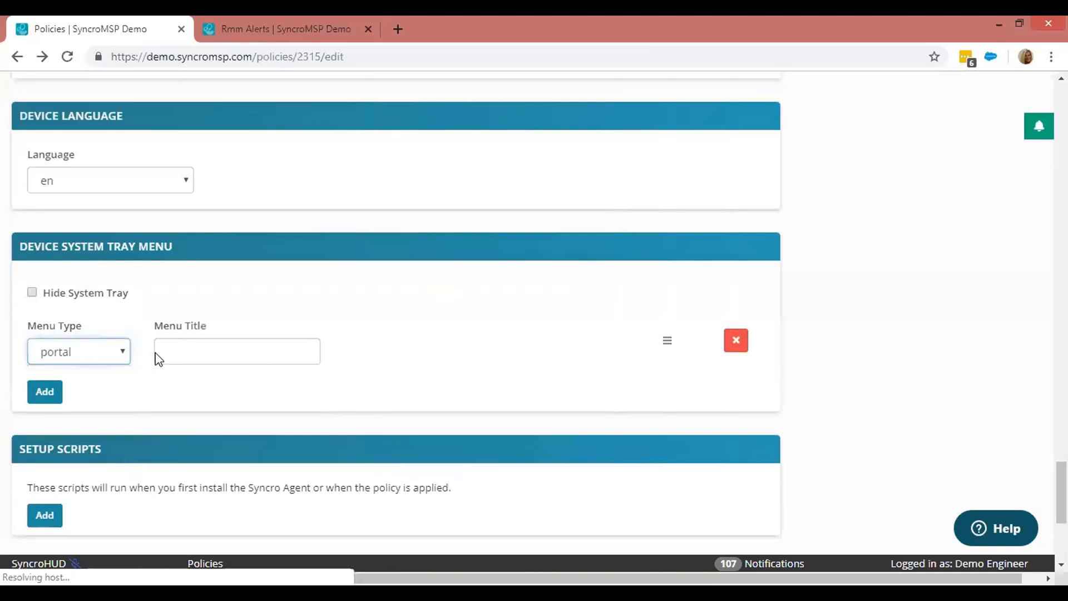
click(46, 391)
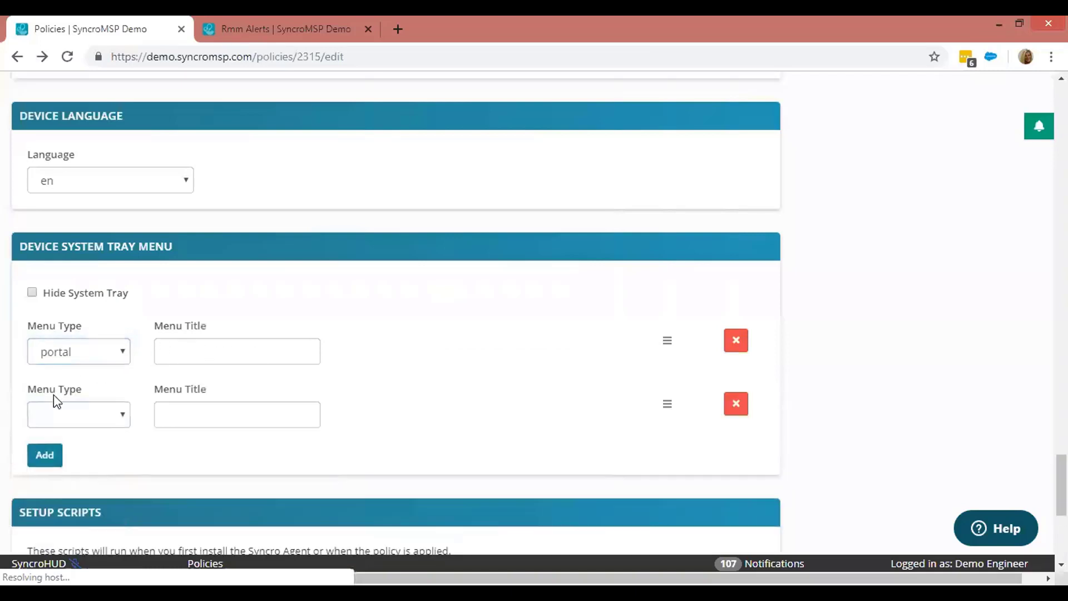
click(64, 415)
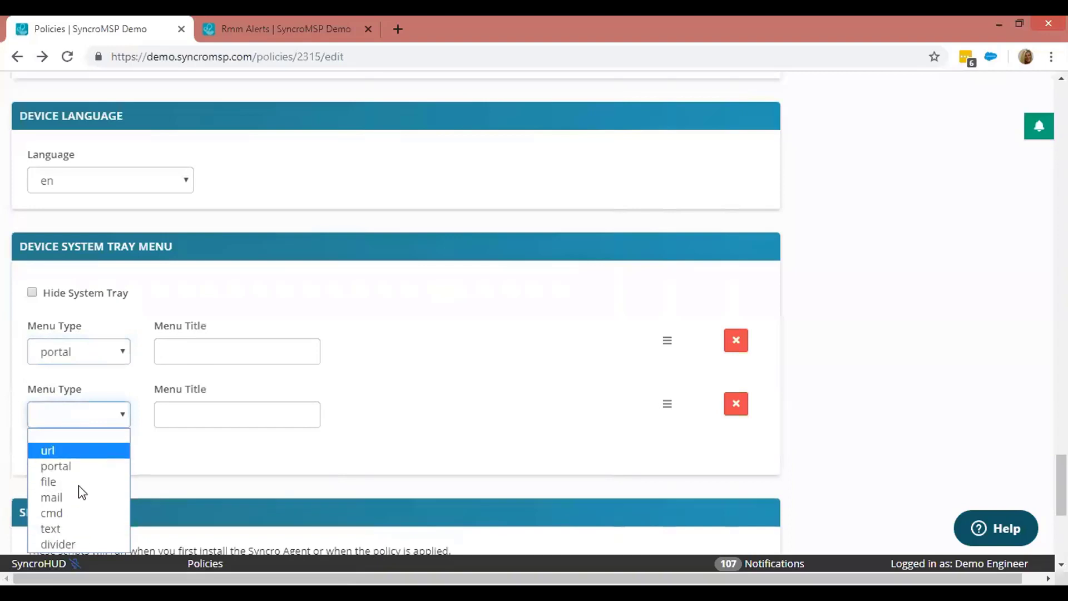
click(62, 452)
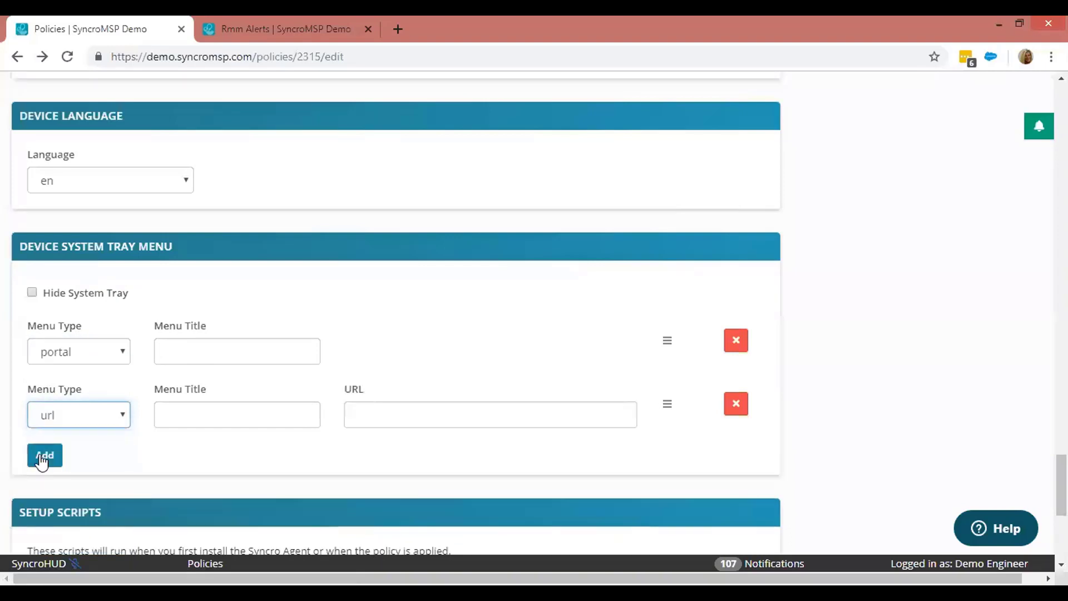
- Add a third device system tray menu entry of type text, leaving its title blank
click(40, 459)
scroll(78, 440, down, 1)
click(81, 399)
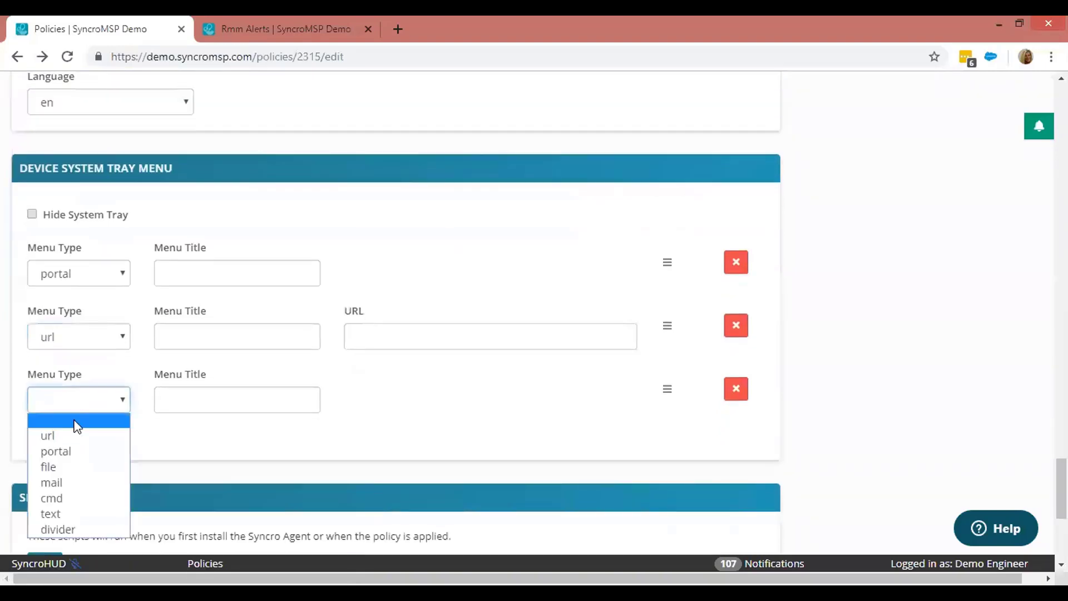
click(59, 513)
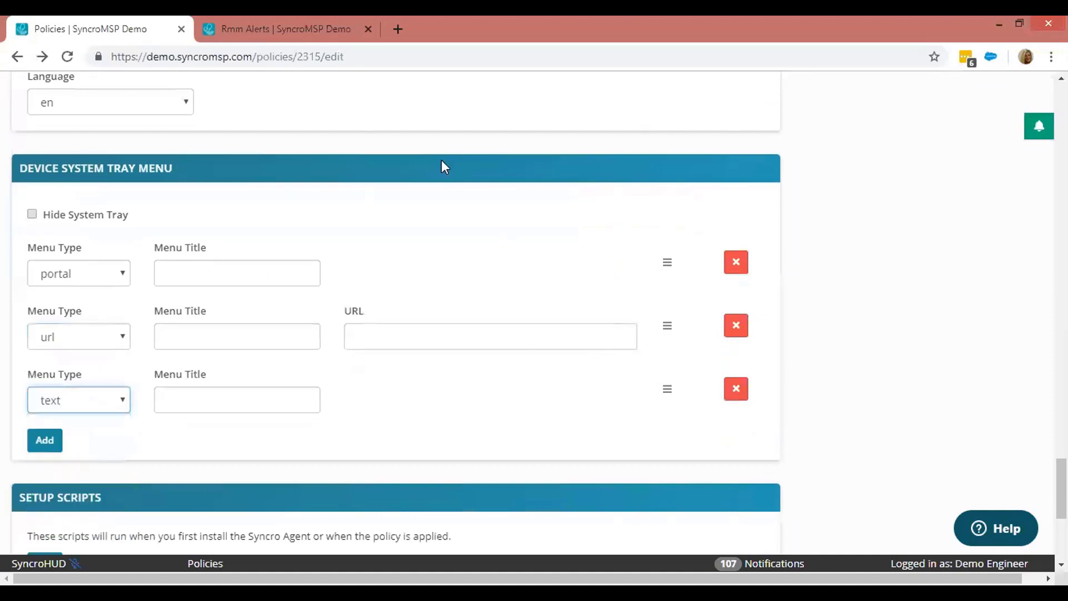
click(851, 380)
- Examine when the policy's setup scripts and scheduled scripts run
scroll(870, 255, down, 5)
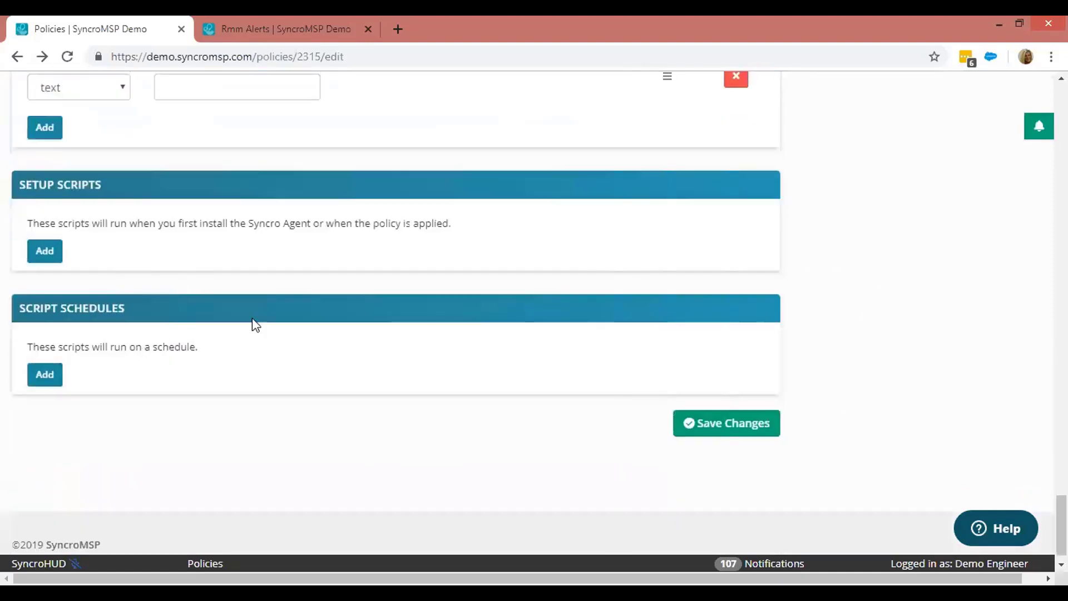
drag(73, 223, 310, 224)
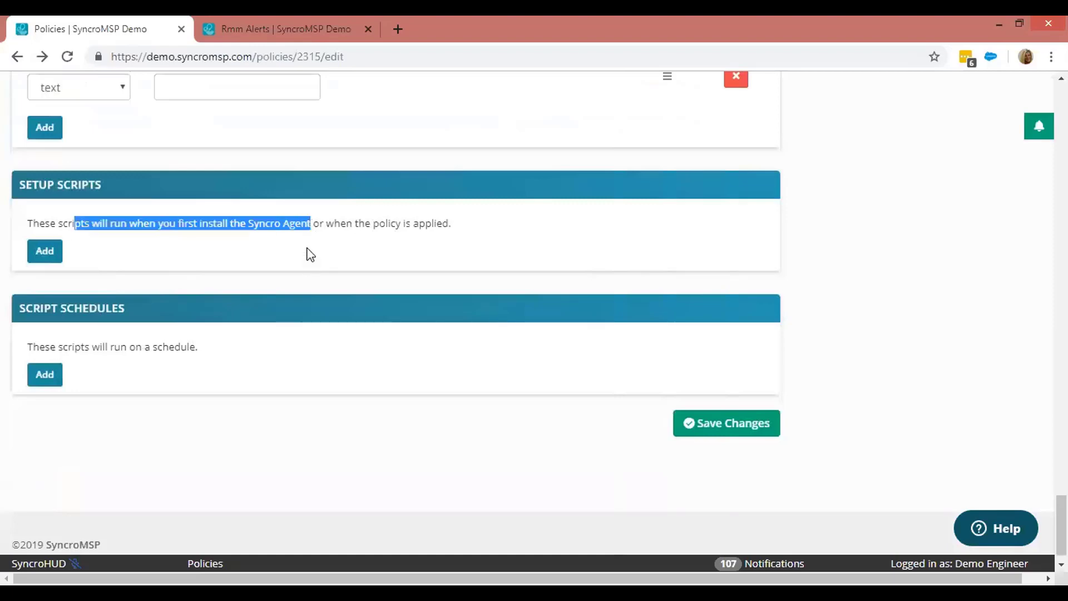
click(134, 243)
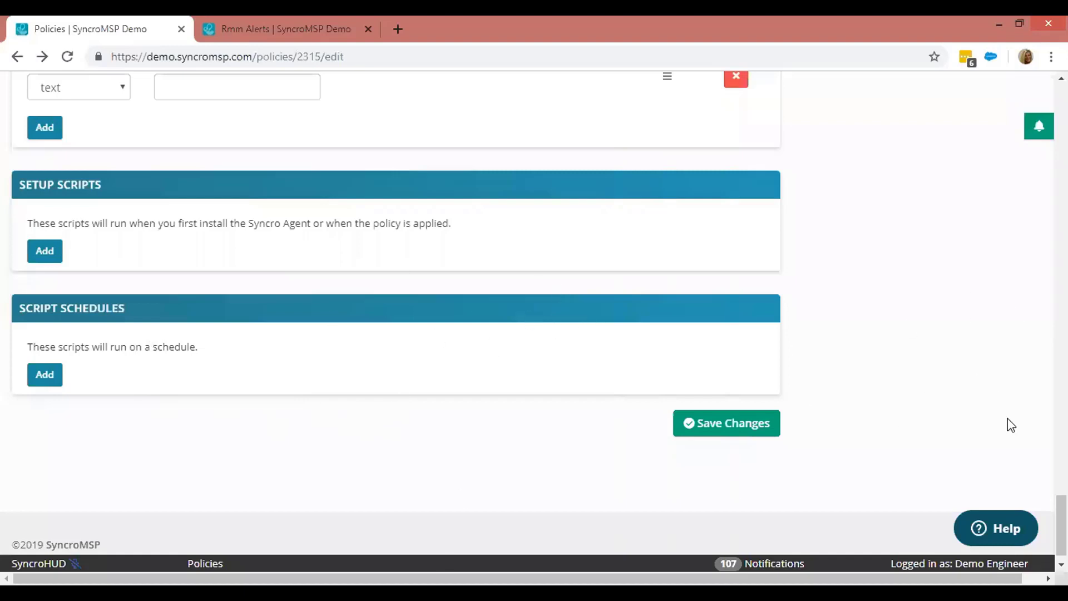
- Leave the Monitoring + AV PLUS policy and open the account's list of scripts
scroll(1062, 523, up, 2)
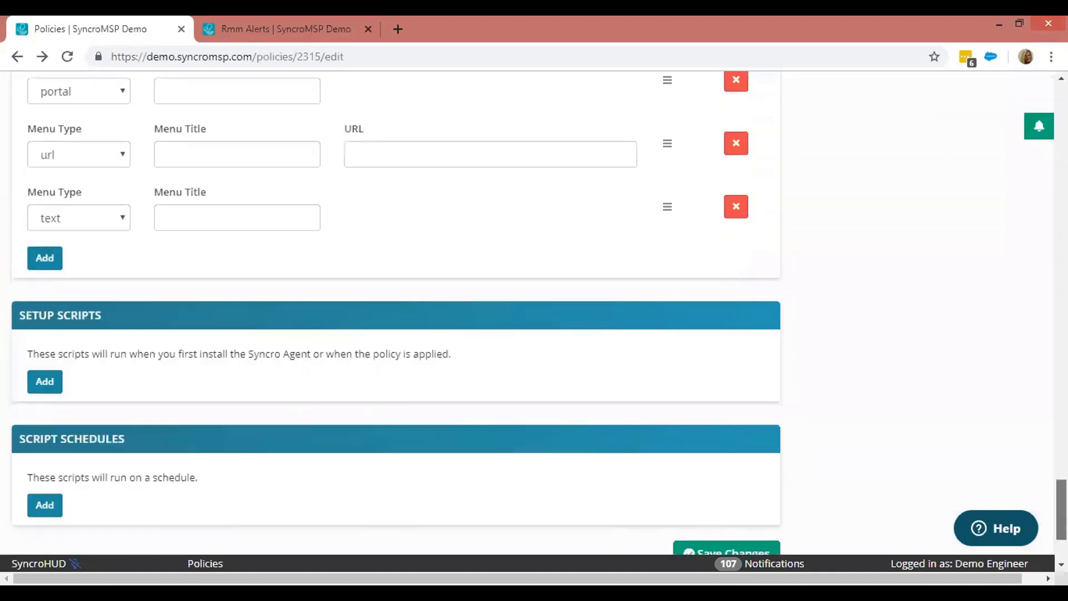
scroll(534, 312, up, 20)
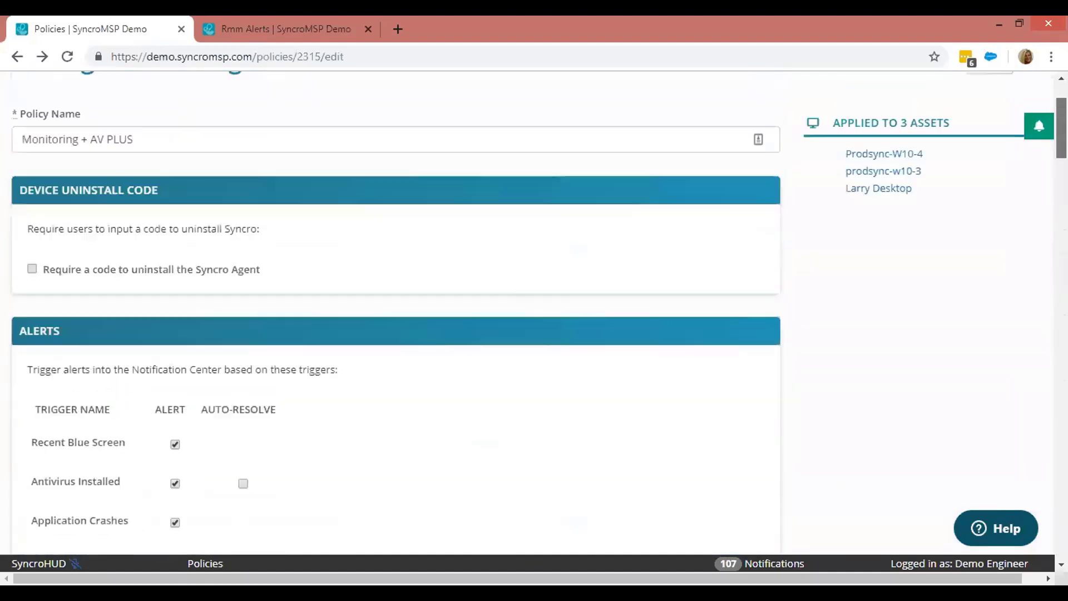
scroll(1021, 111, up, 2)
click(1019, 106)
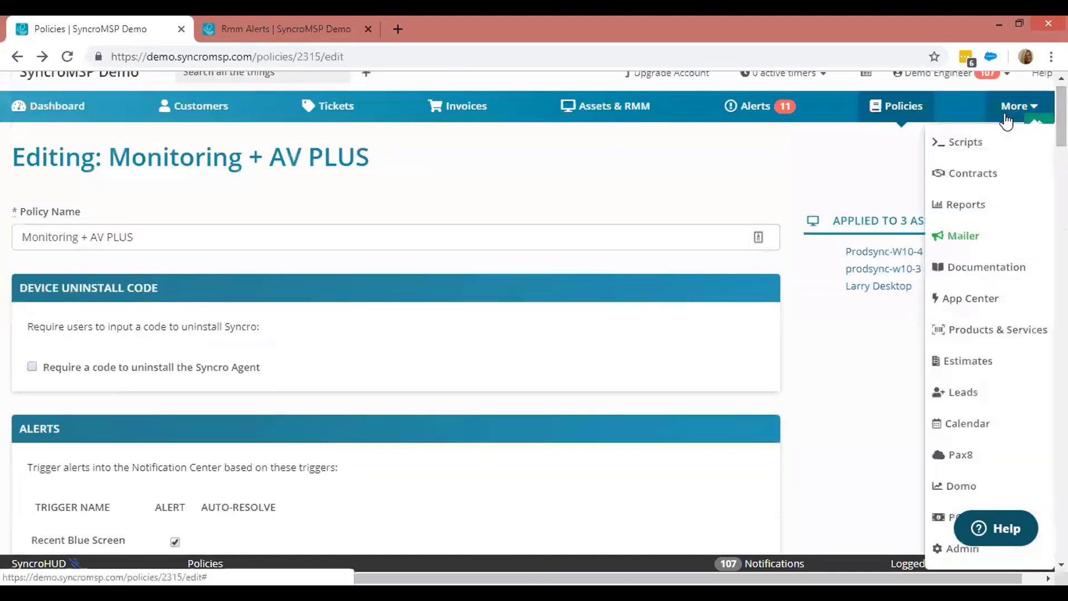
click(973, 142)
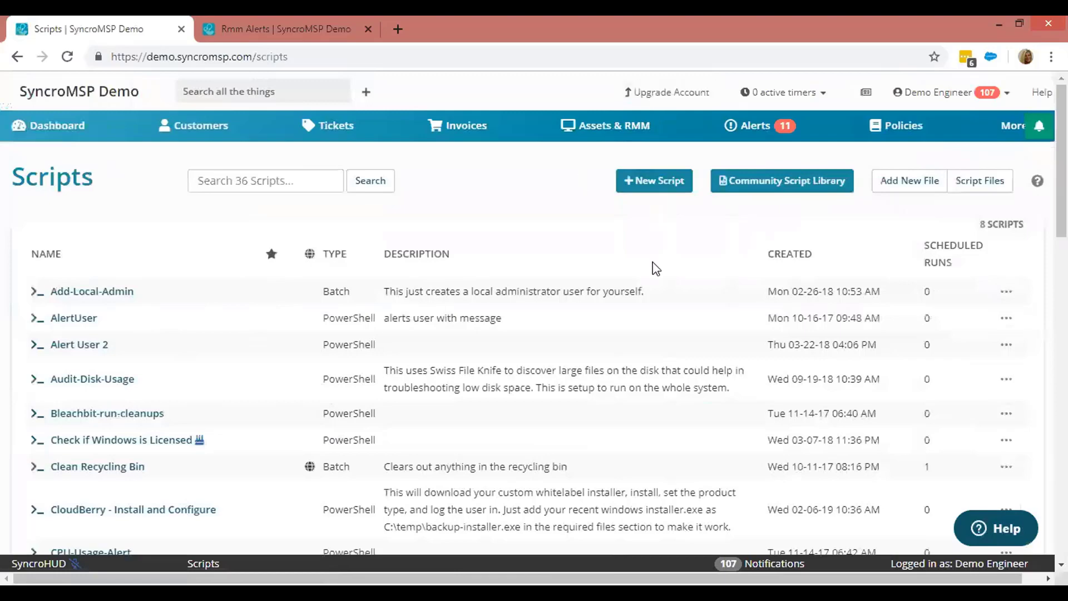
- Open the Community Script Library and show the available actions for the Add Local Admin Account script
click(785, 184)
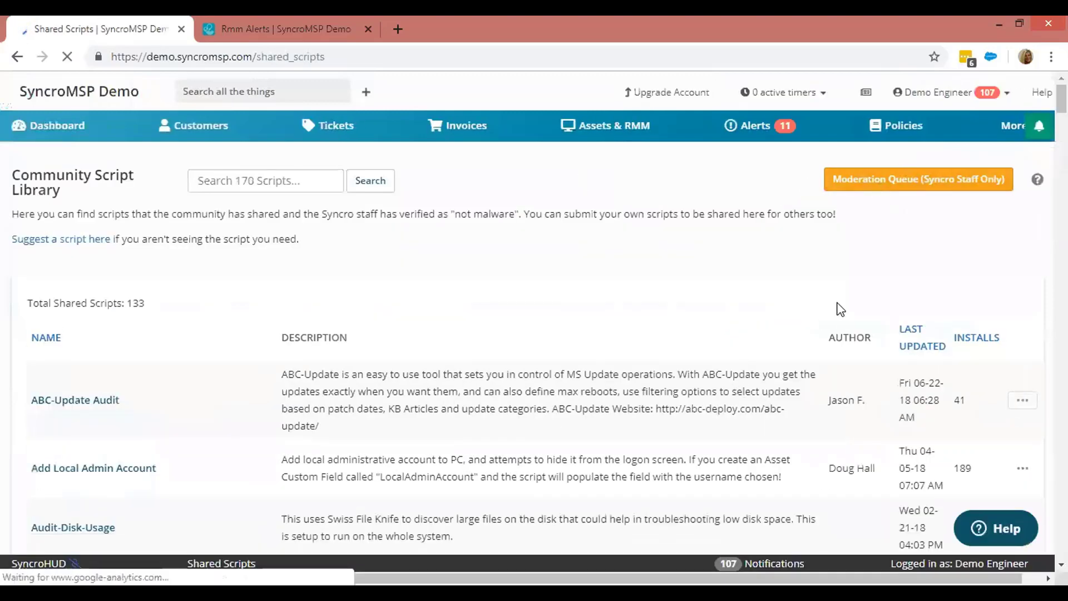
scroll(850, 307, down, 4)
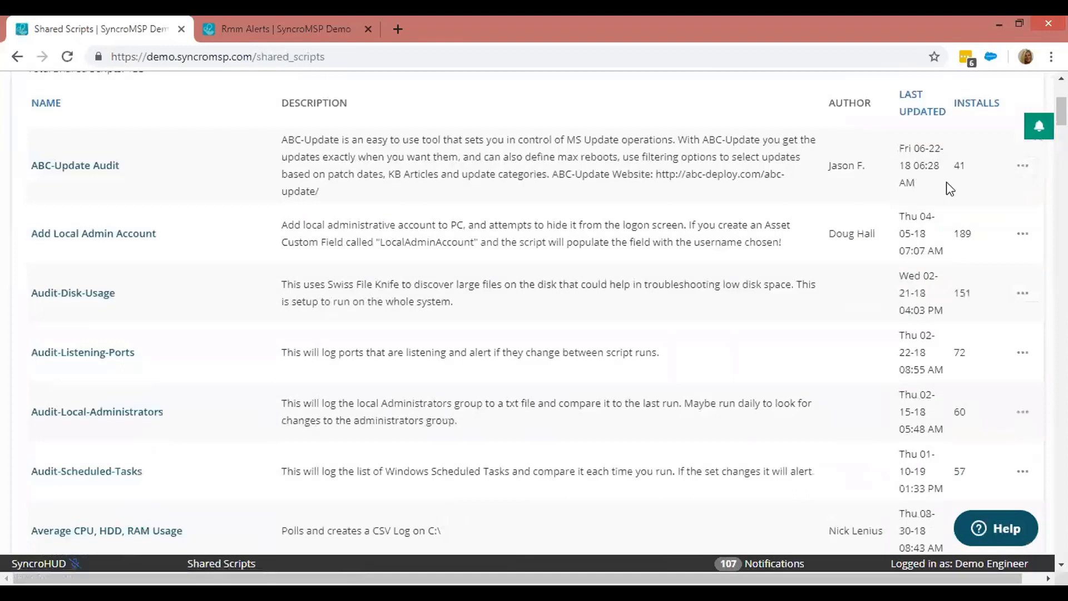
click(1022, 234)
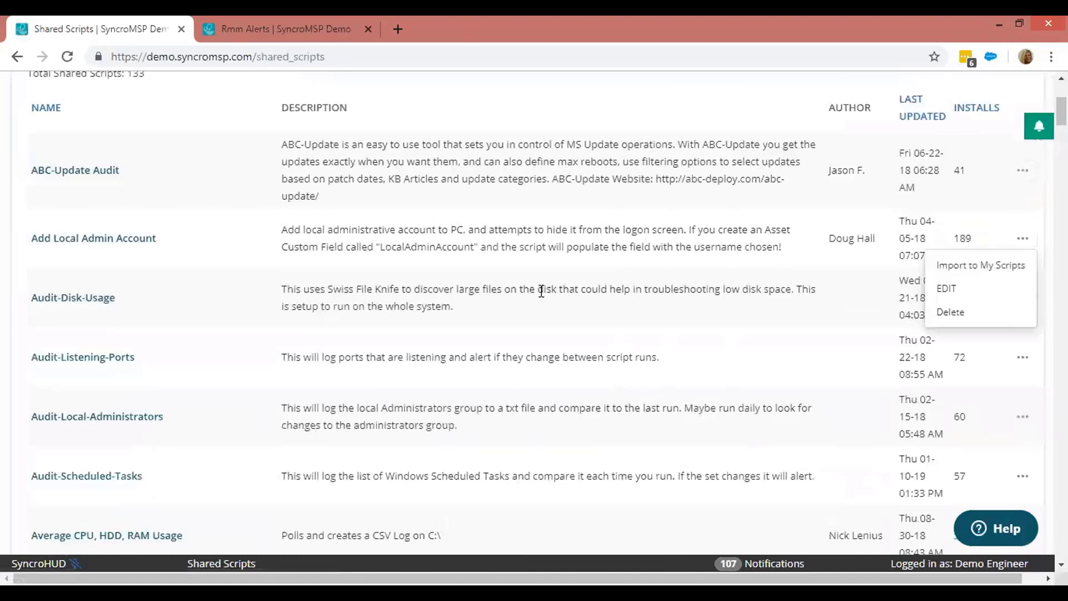
scroll(390, 200, up, 4)
- Return to the scripts list and start a new script with PowerShell as its file type
click(19, 56)
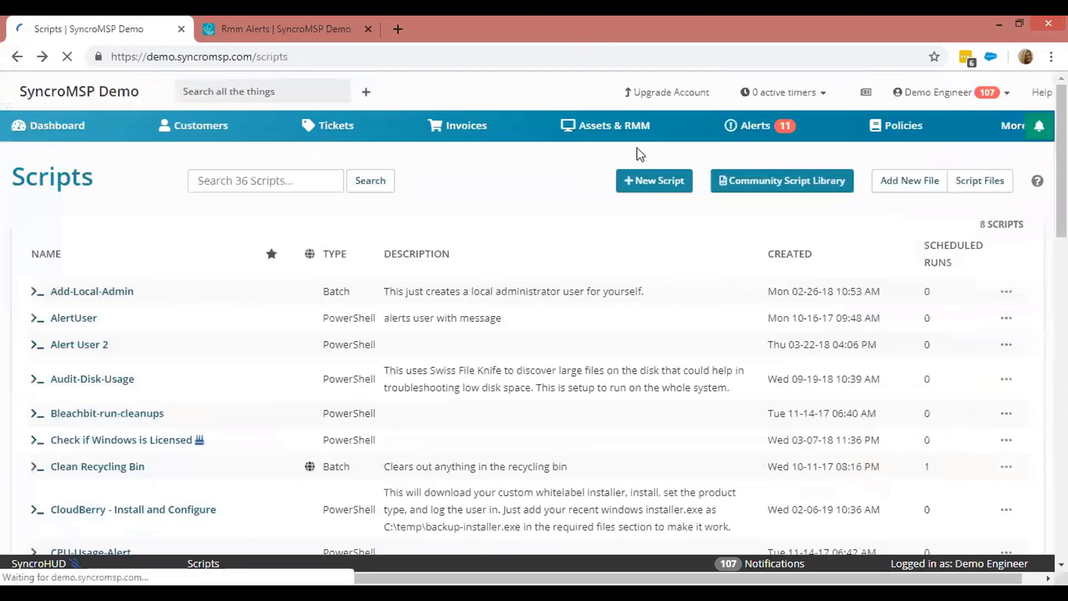
click(647, 189)
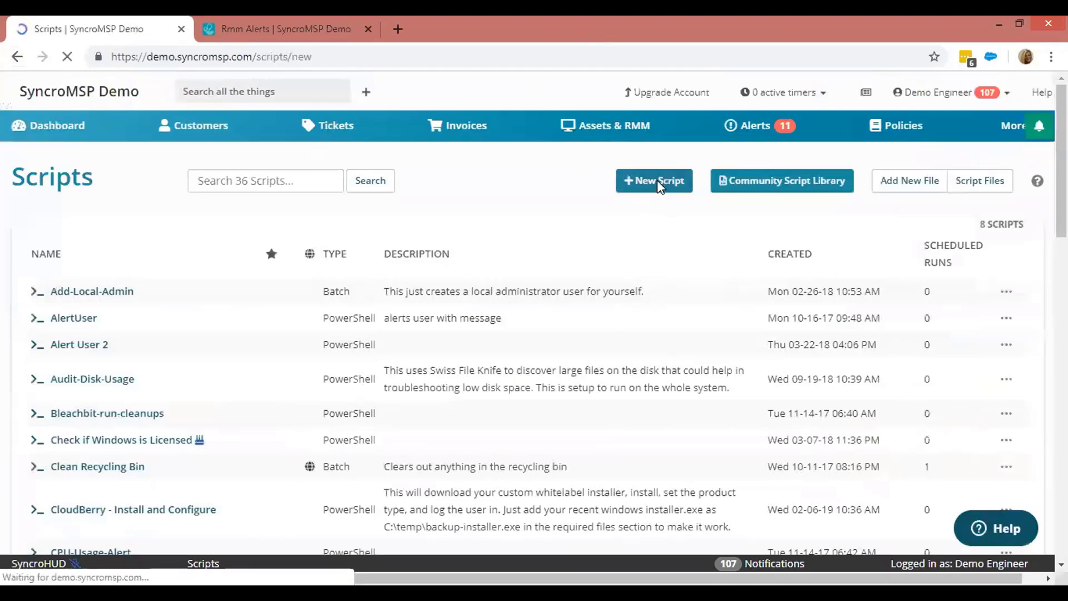
scroll(76, 300, down, 3)
click(84, 284)
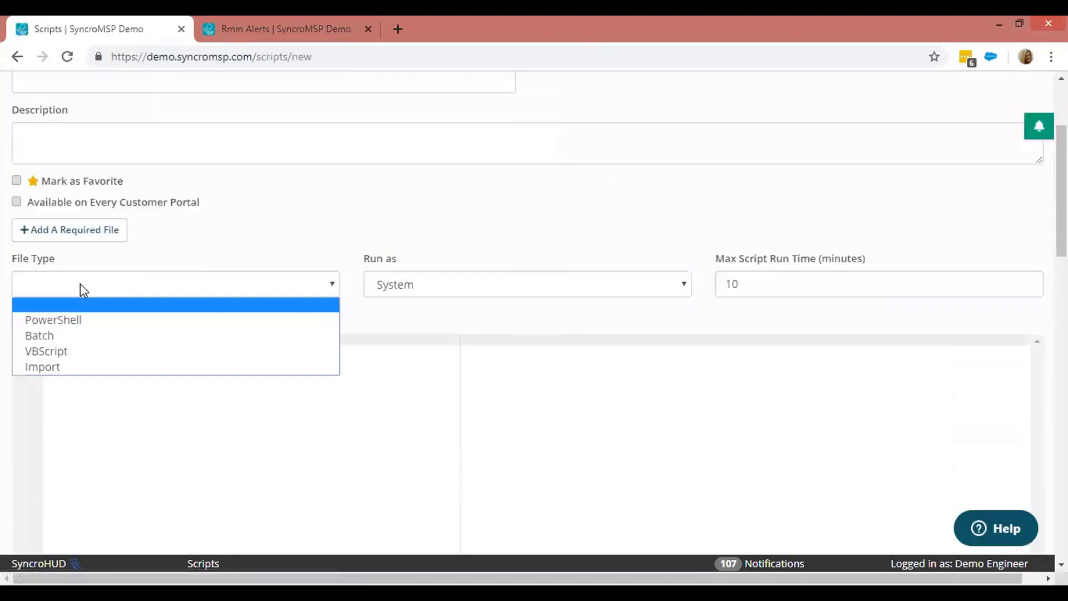
click(89, 326)
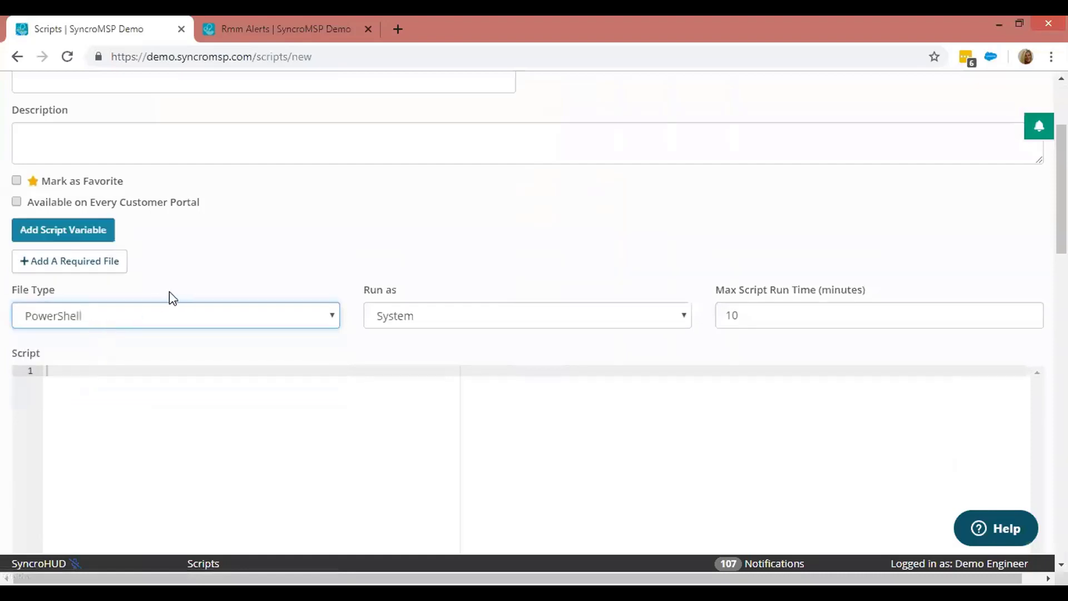
- Add an unnamed script variable to the new script and set its variable type to platform
click(78, 233)
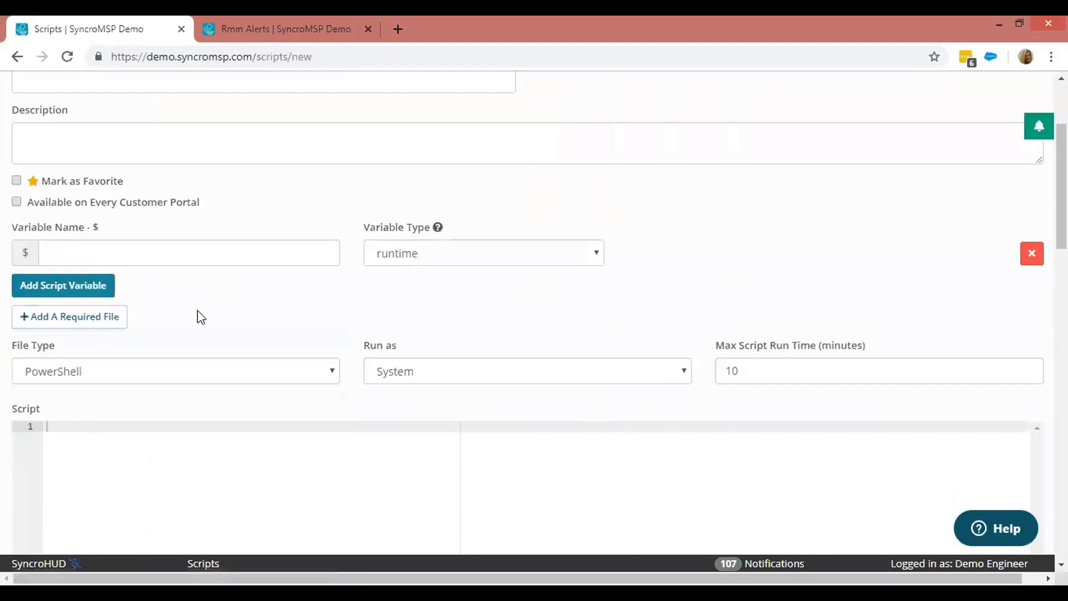
click(426, 256)
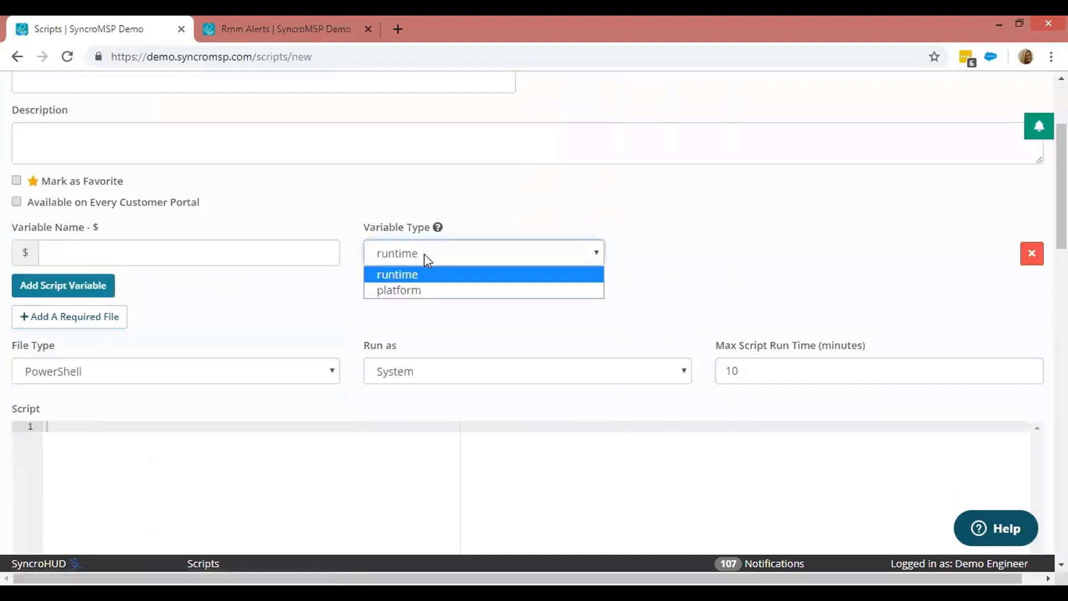
click(410, 291)
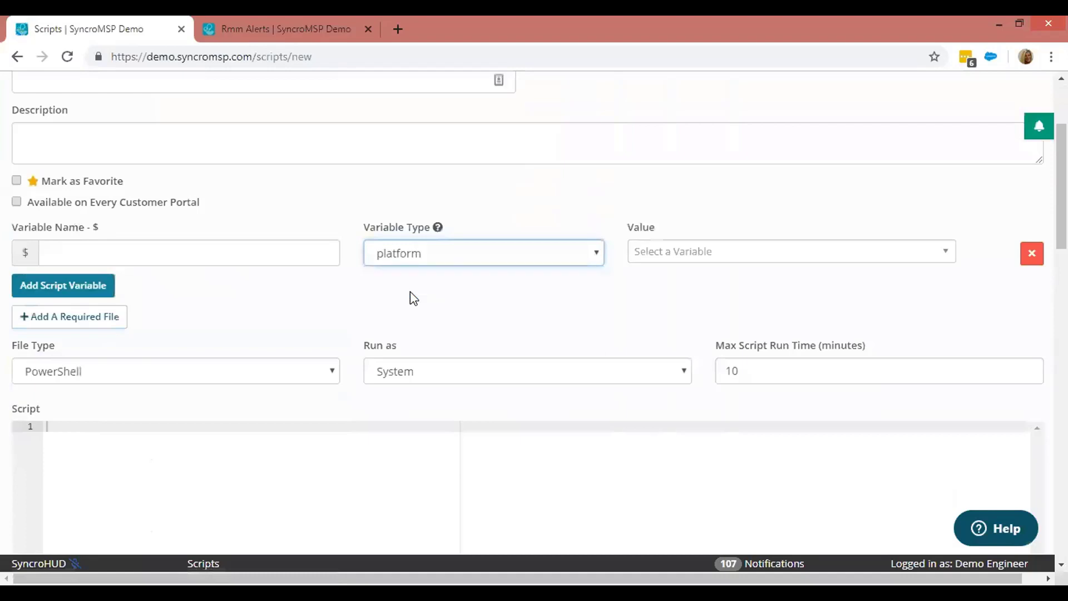
- Browse the platform values available for the script variable, leaving its value unselected
click(699, 253)
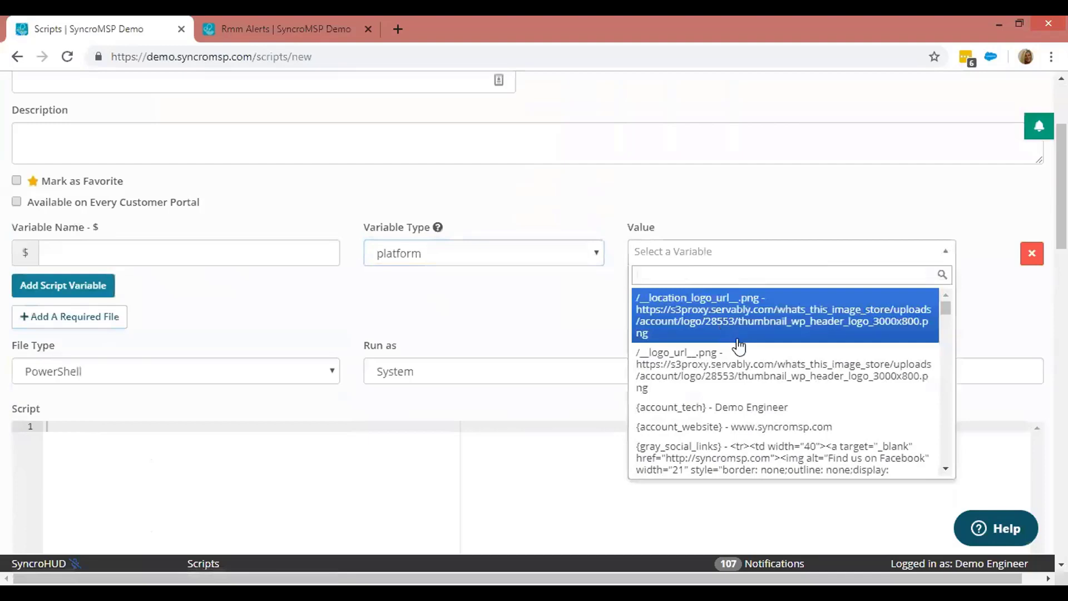
scroll(740, 342, down, 6)
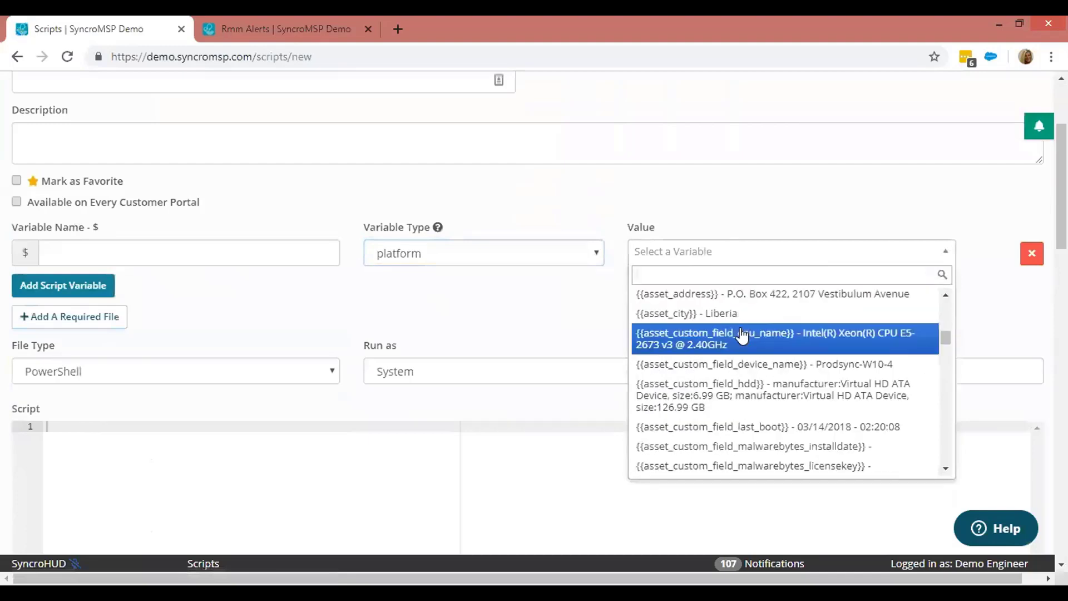
scroll(742, 336, down, 8)
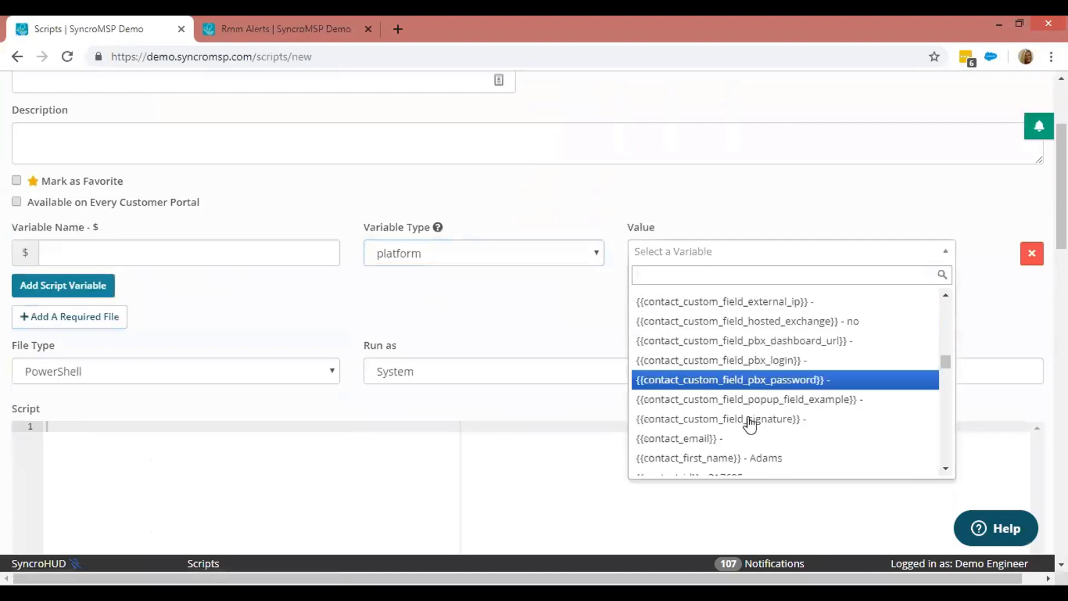
scroll(750, 425, down, 4)
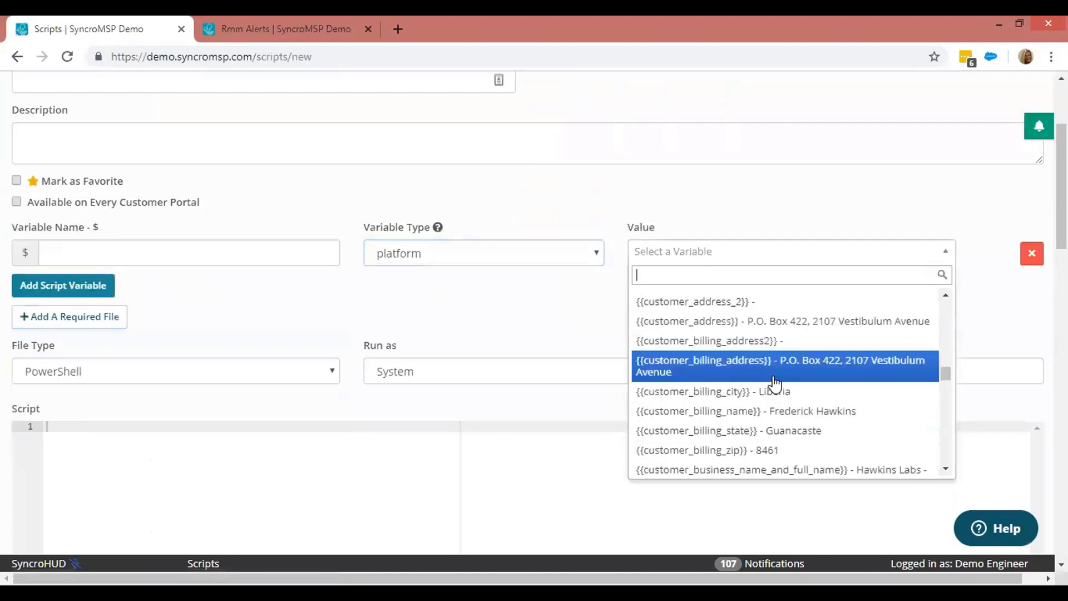
click(563, 326)
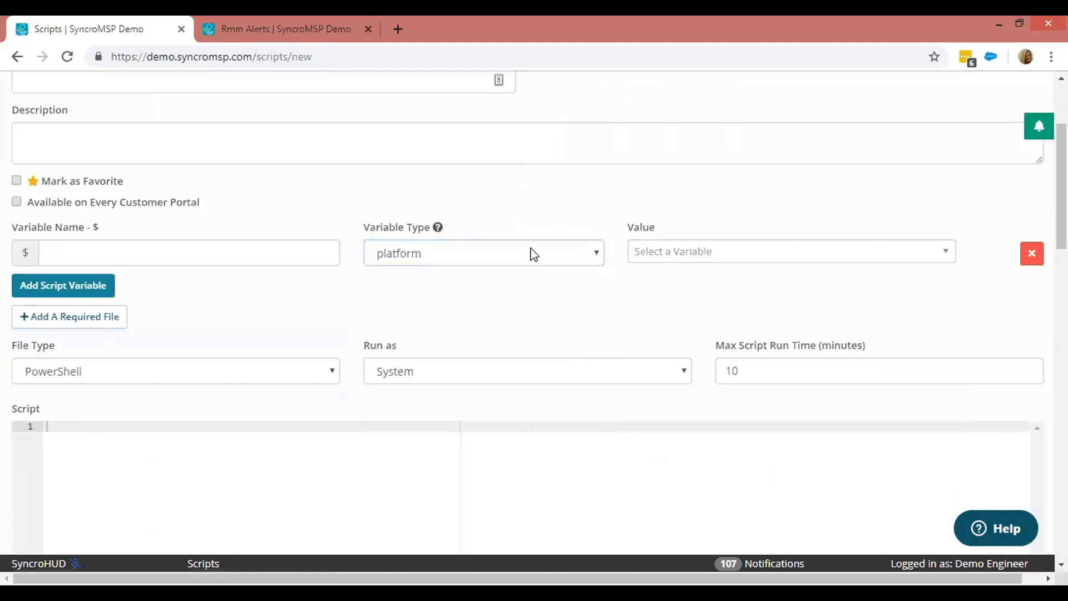
- Examine the Powershell Quick Help examples below the script editor, from importing the Syncro module to the alert and ticket commands
scroll(533, 254, down, 4)
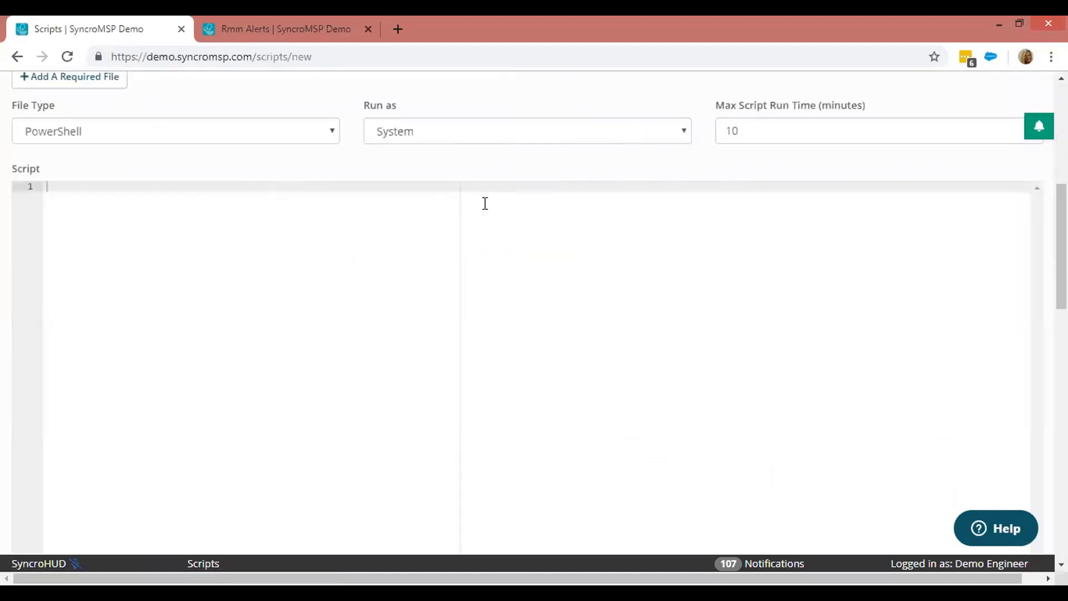
scroll(501, 196, down, 4)
scroll(520, 191, down, 4)
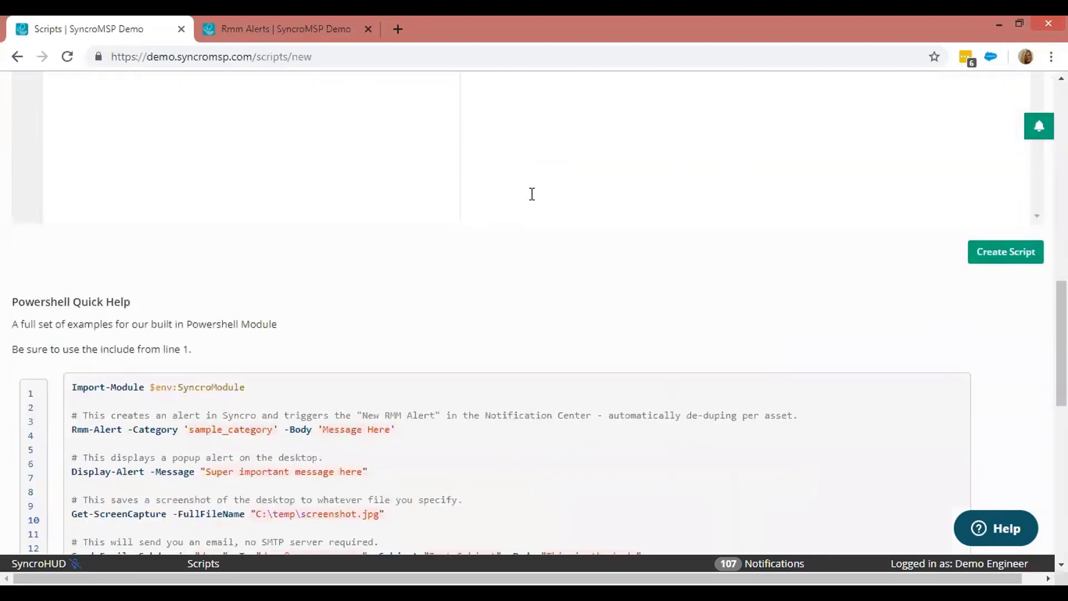
scroll(507, 240, down, 2)
scroll(439, 234, down, 2)
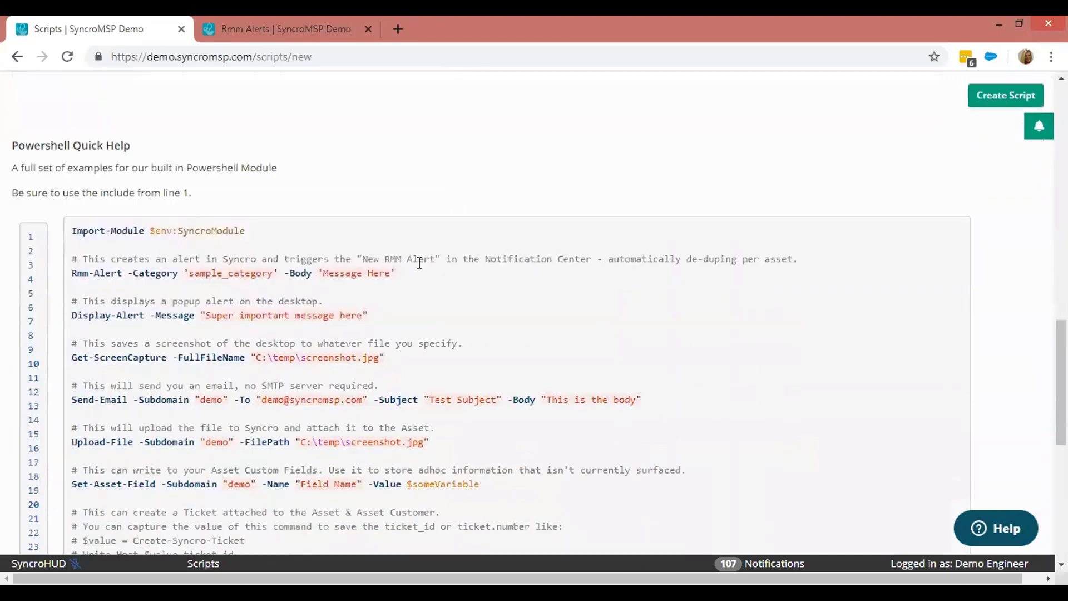
scroll(420, 263, down, 1)
double_click(174, 156)
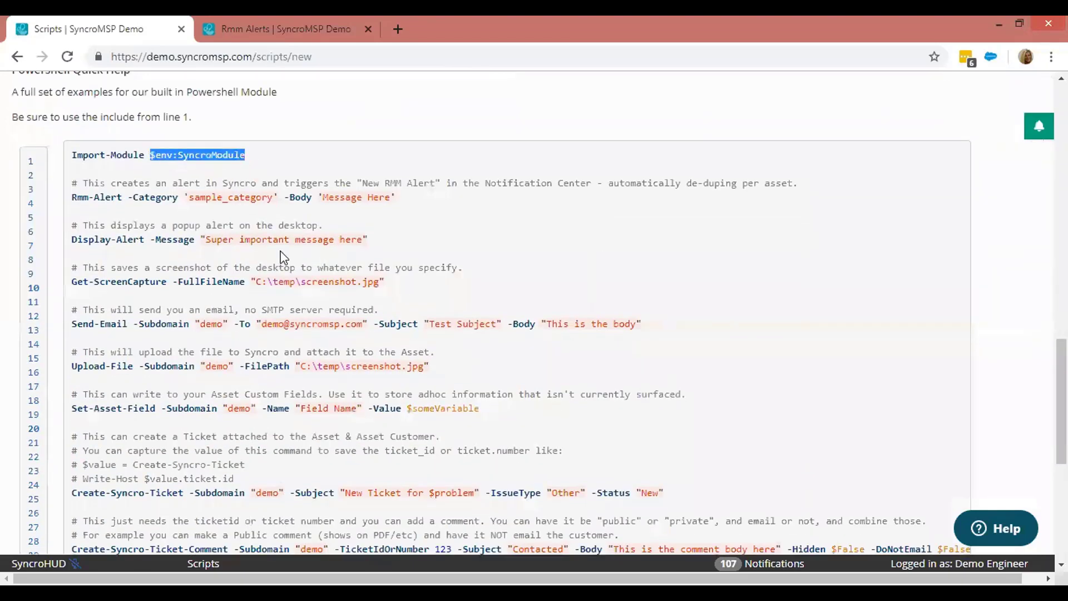
scroll(607, 279, down, 2)
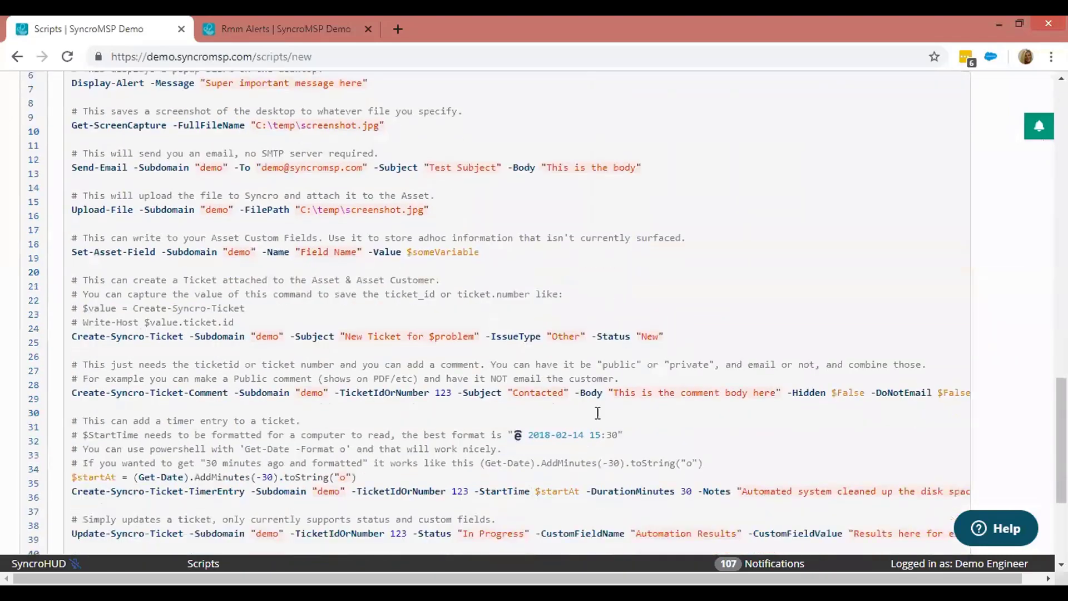
scroll(467, 251, down, 1)
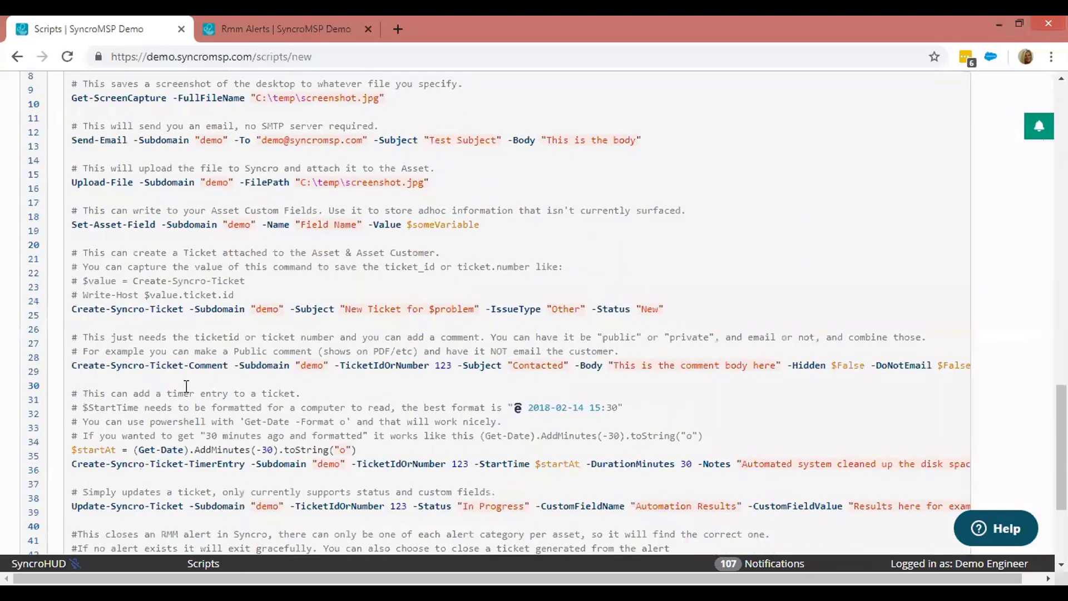
scroll(187, 386, down, 2)
drag(184, 399, 340, 398)
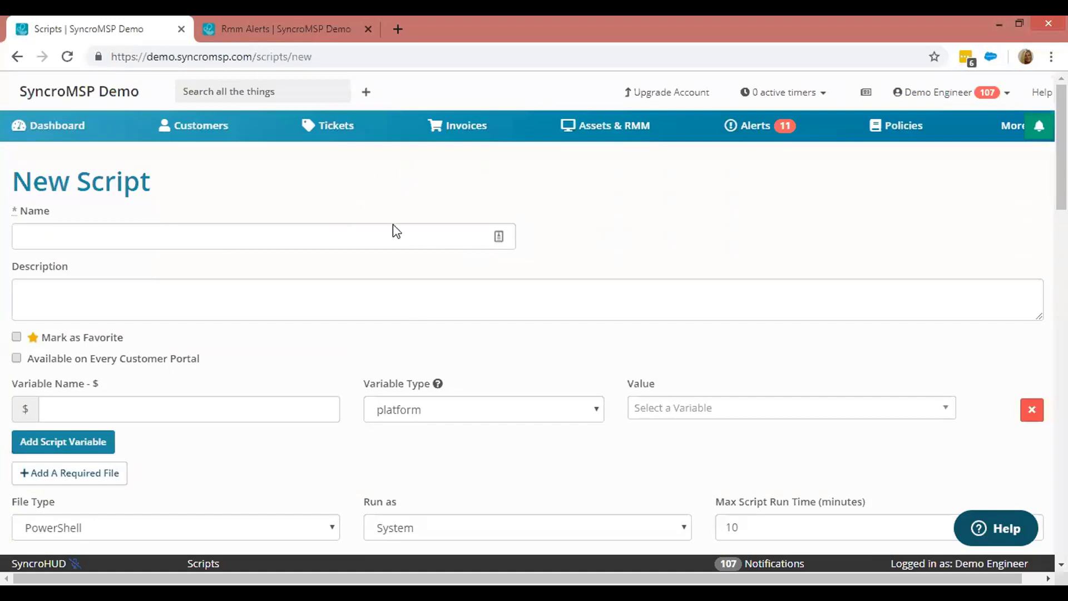
- Open Automated Remediation from the Assets & RMM page and start a new automated remediation
click(617, 125)
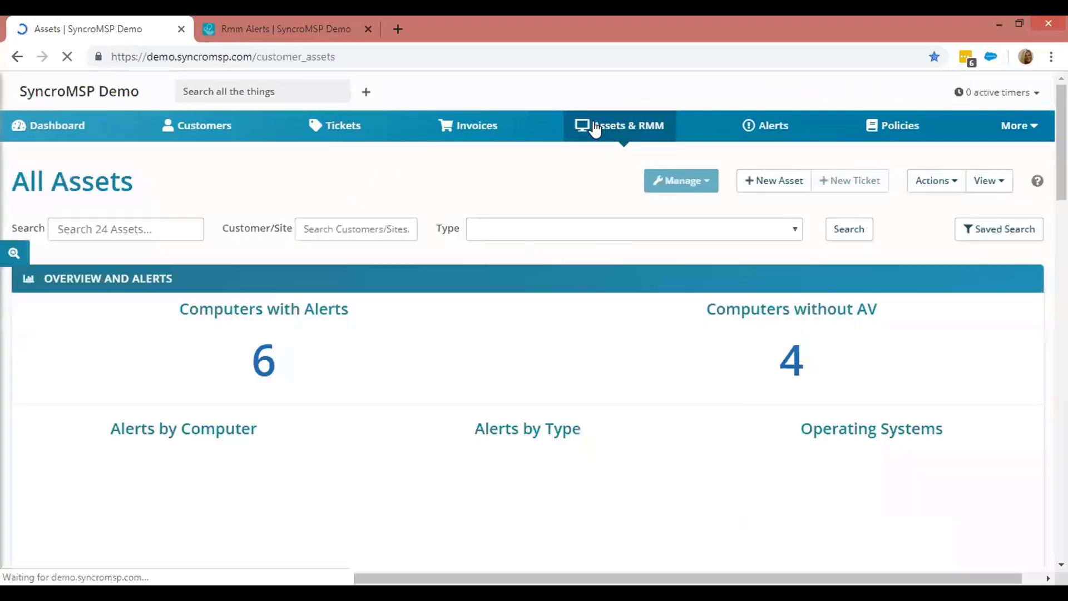
click(930, 184)
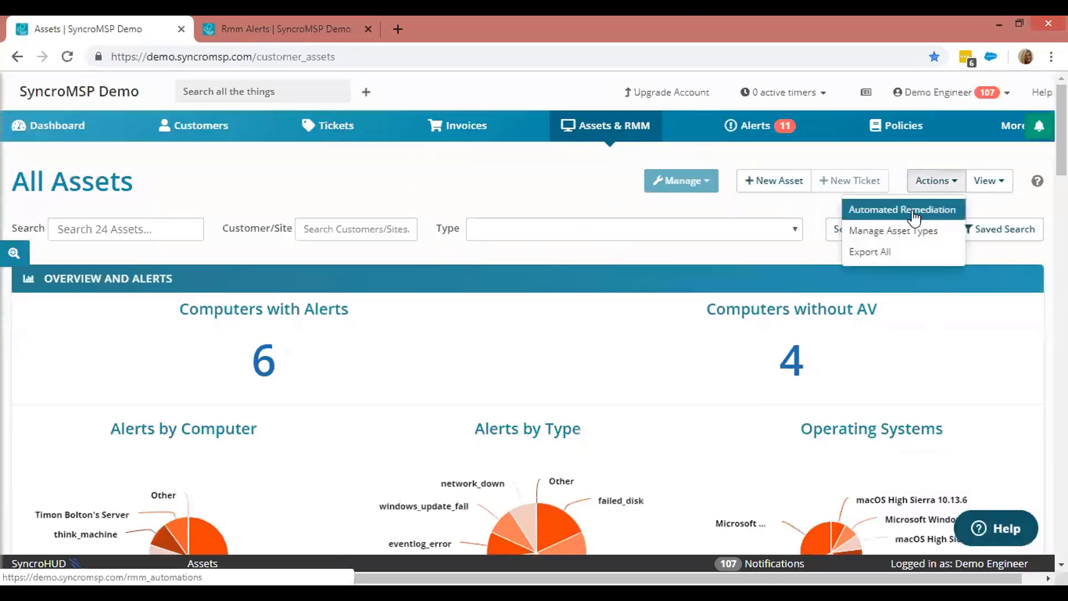
click(914, 215)
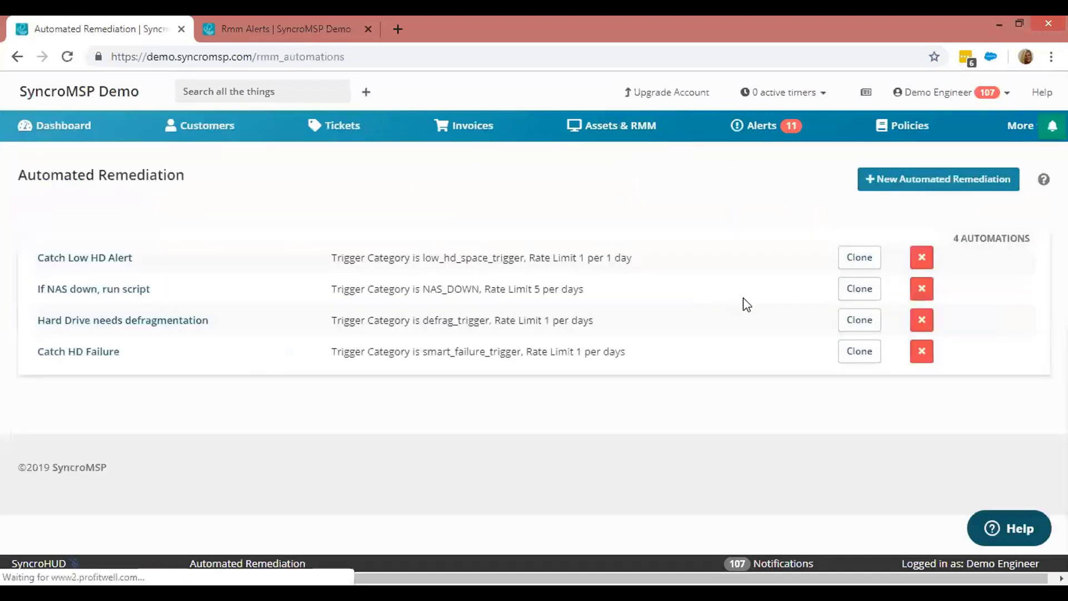
click(933, 187)
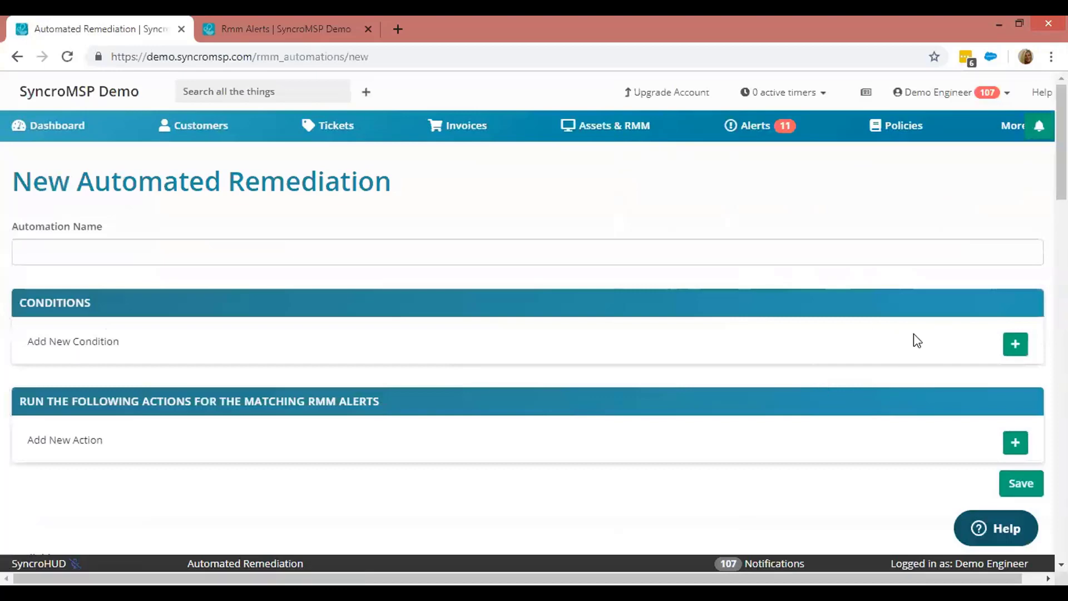
- Add a condition to the new automated remediation: Trigger Category is low_hd_space_trigger
scroll(913, 332, down, 3)
click(1014, 188)
click(210, 190)
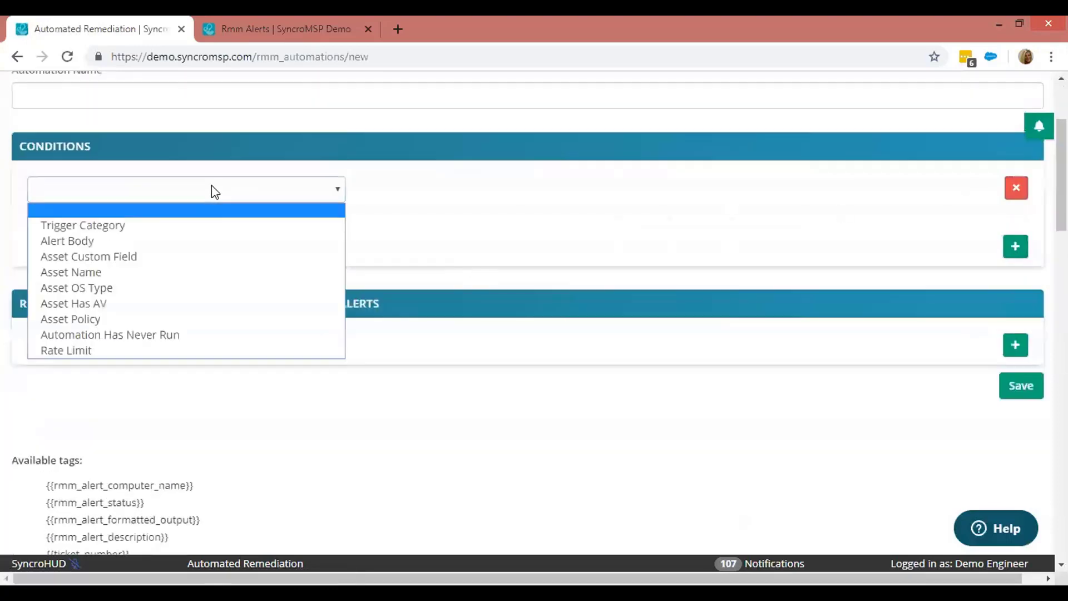
click(102, 226)
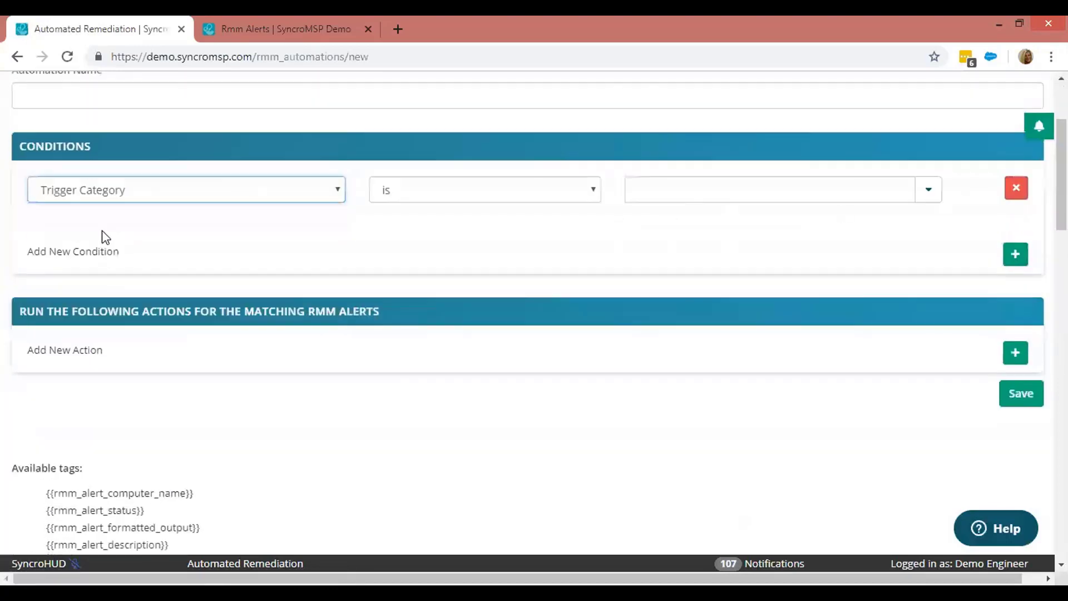
click(428, 195)
click(427, 191)
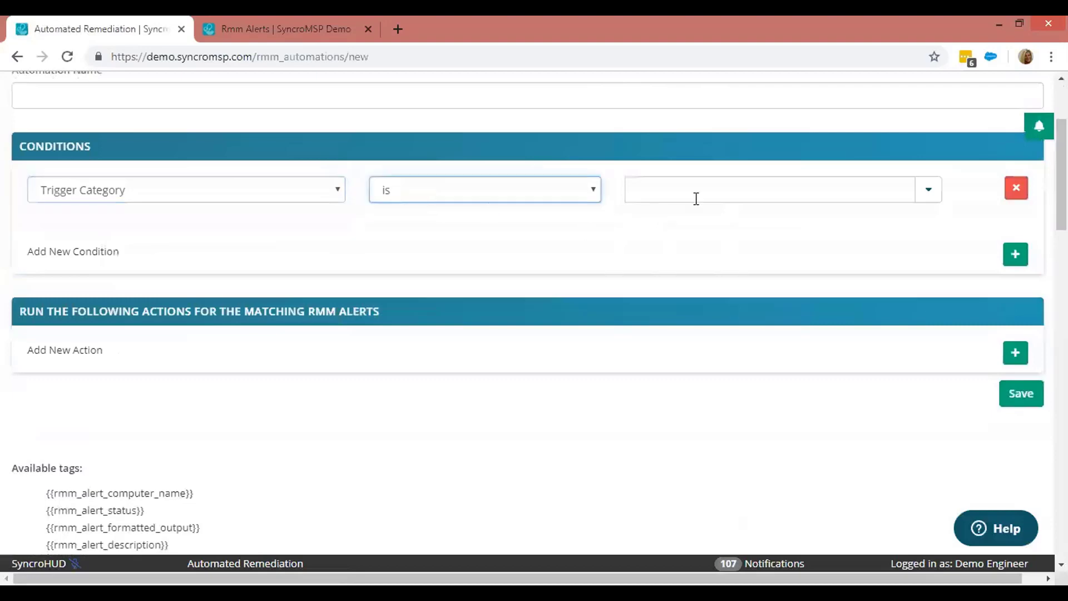
click(937, 192)
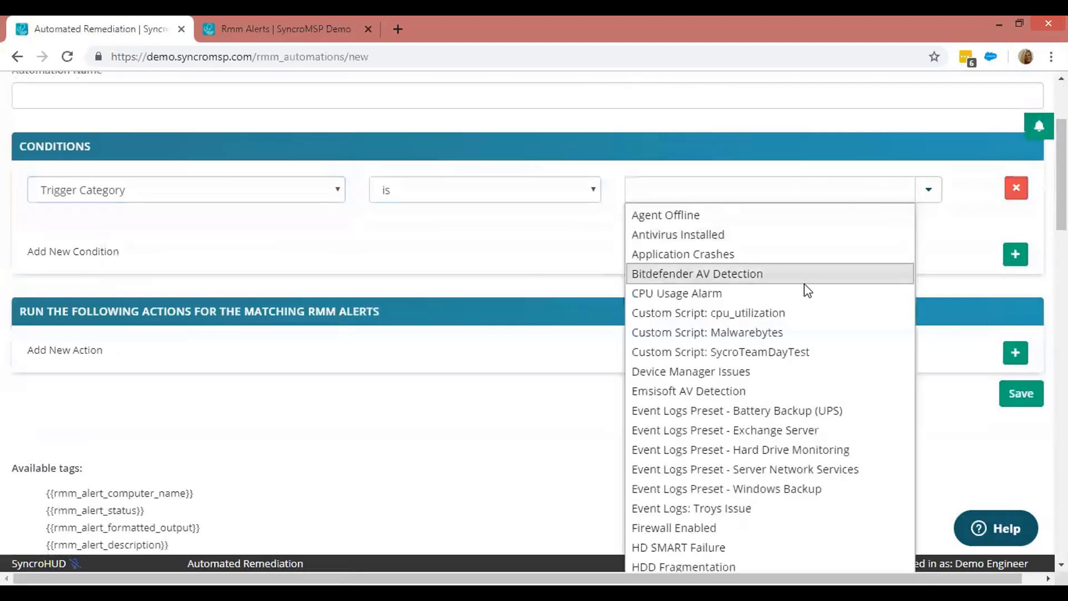
scroll(781, 249, down, 5)
click(729, 274)
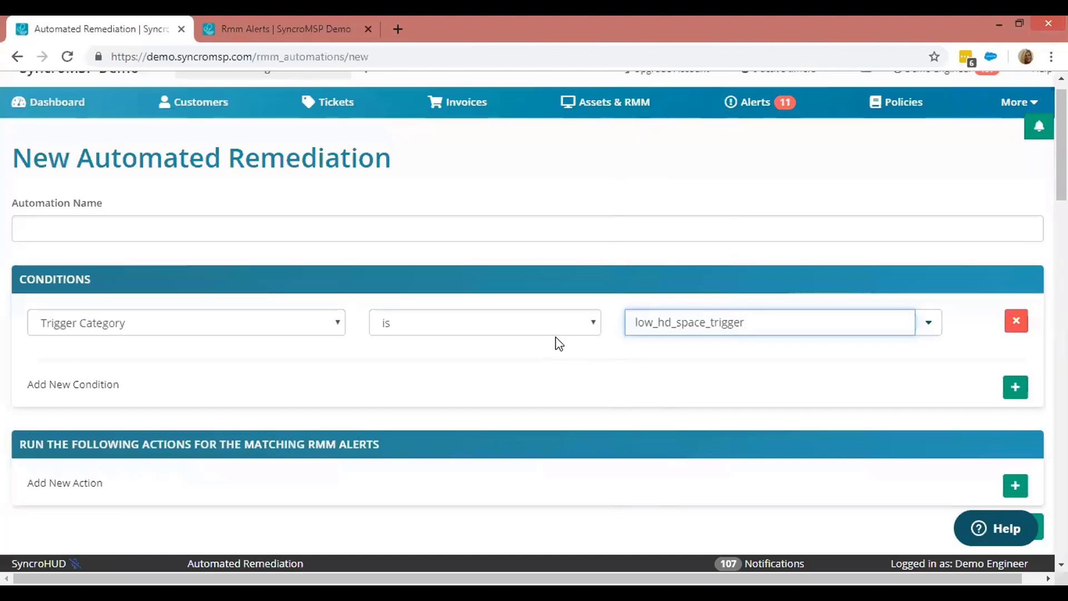
- Add a second condition to the automated remediation: Asset OS Type is All Workstations
click(1012, 391)
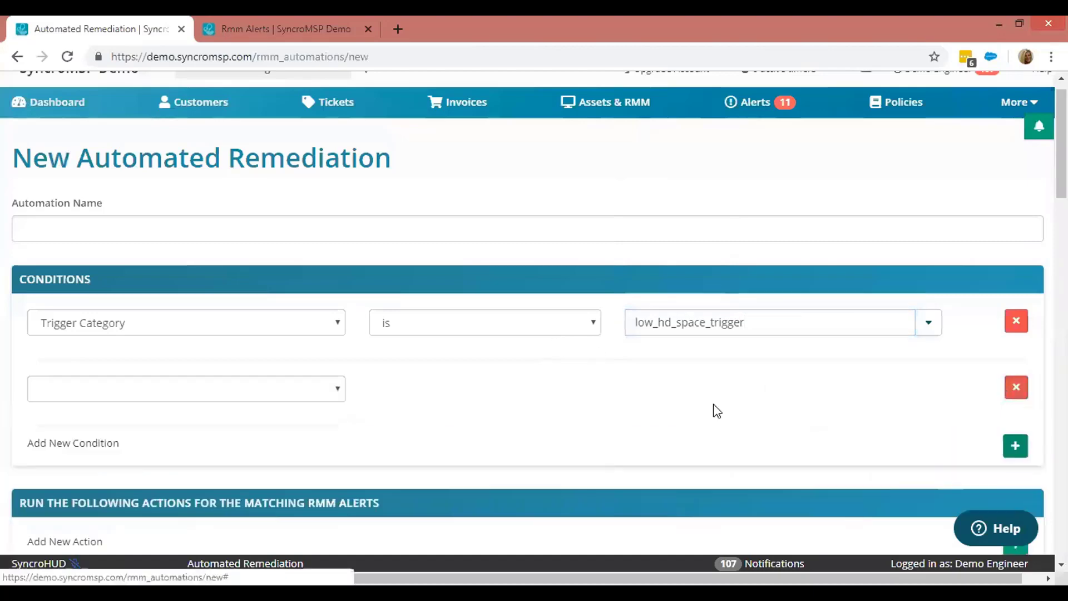
click(173, 392)
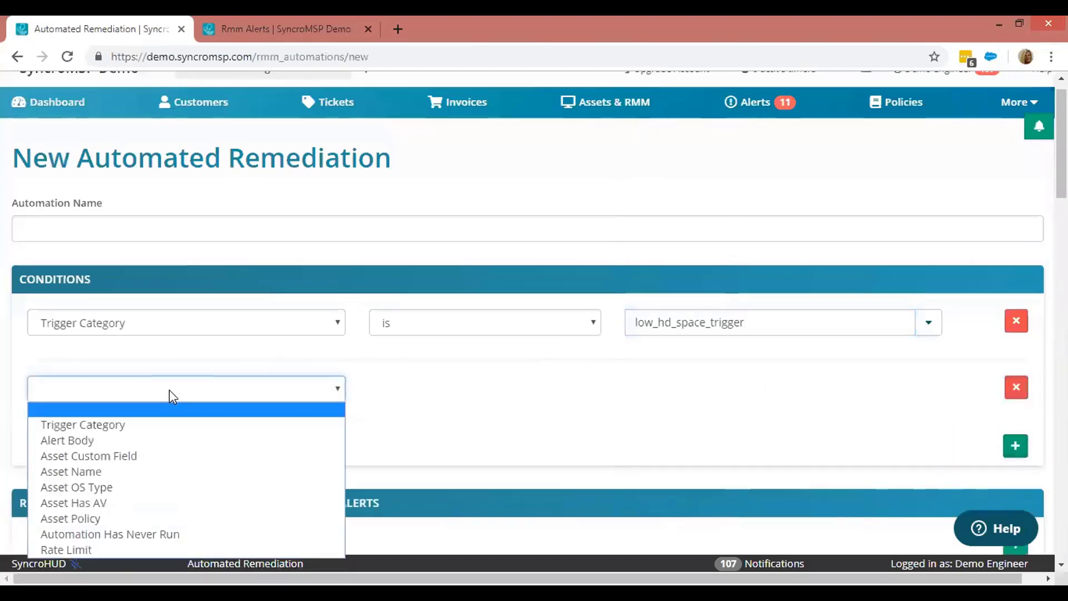
click(117, 489)
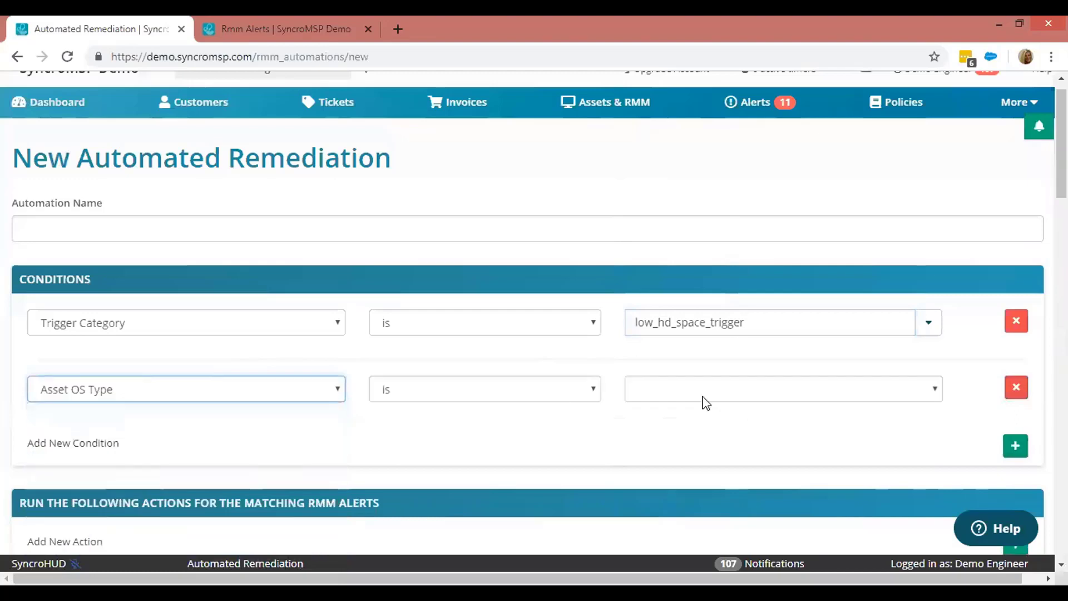
click(684, 401)
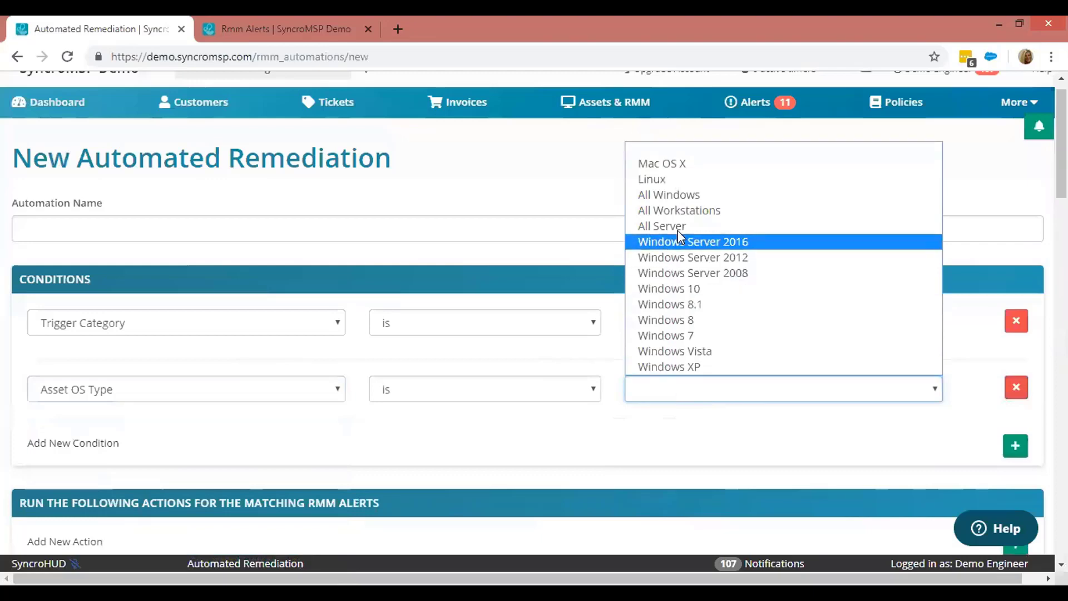
click(706, 211)
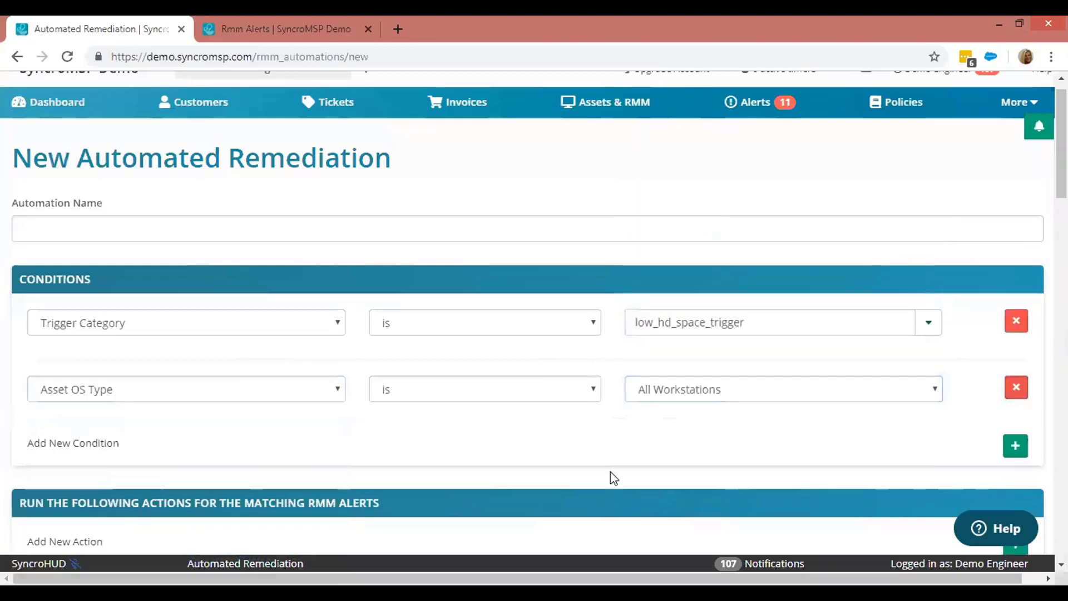
- Add a Convert to Ticket action for the matching RMM alerts
scroll(556, 295, down, 3)
scroll(498, 279, down, 1)
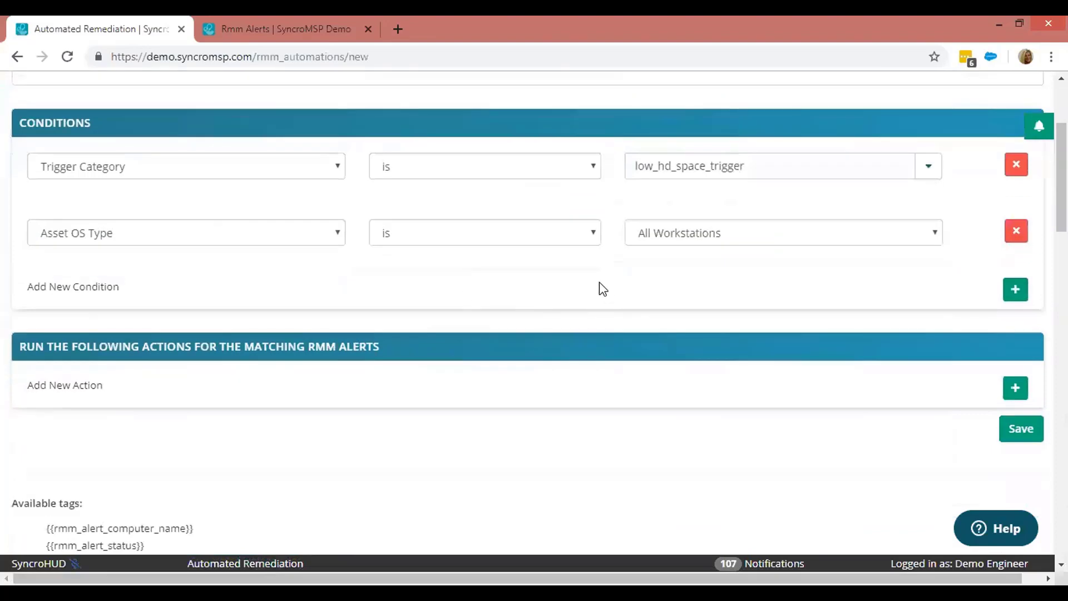
scroll(949, 179, down, 2)
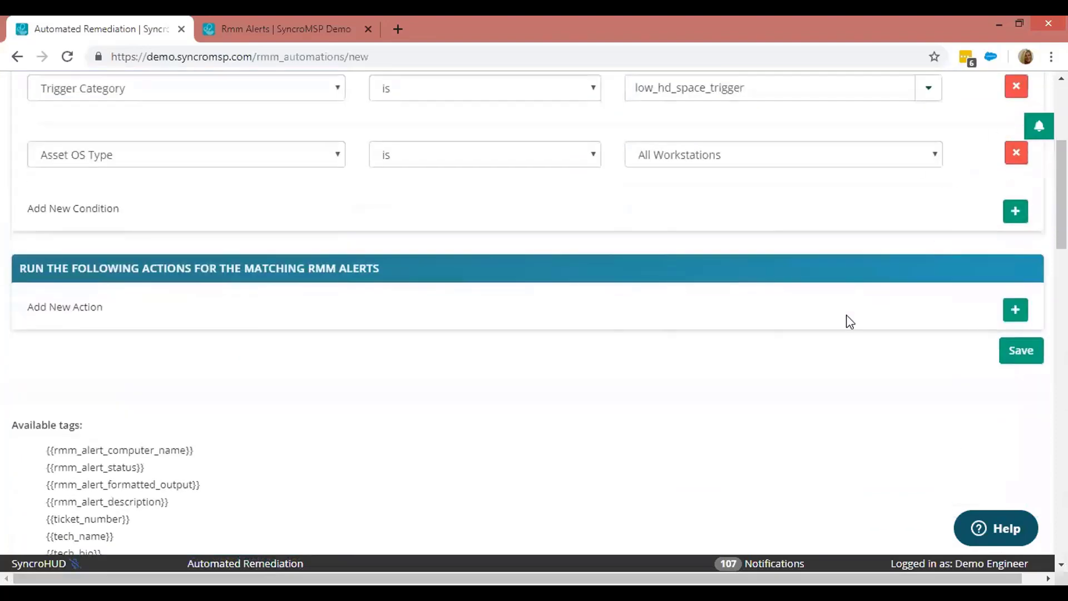
click(1013, 310)
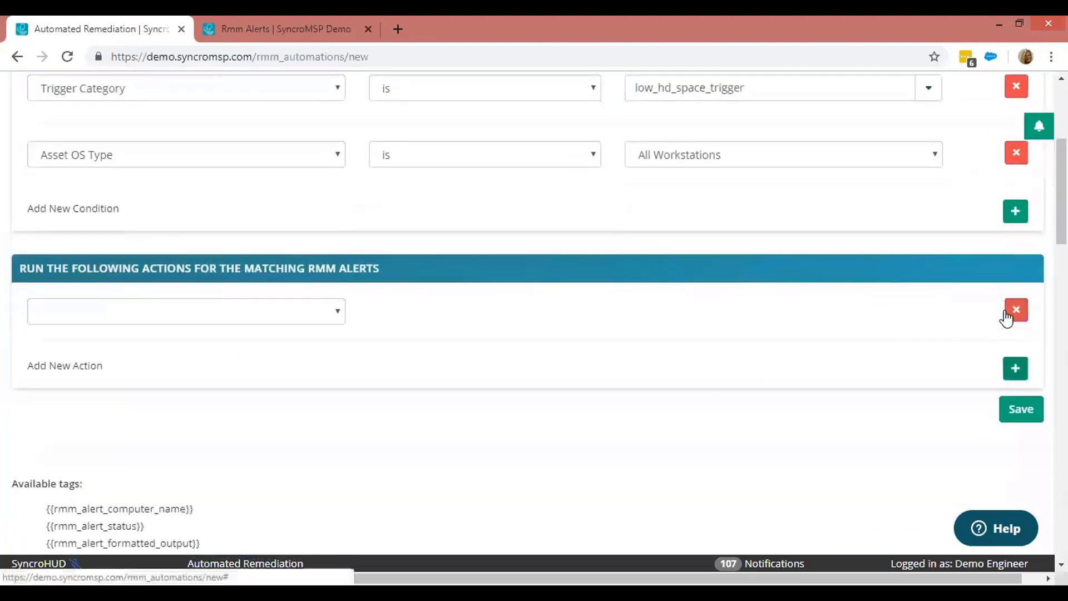
click(245, 312)
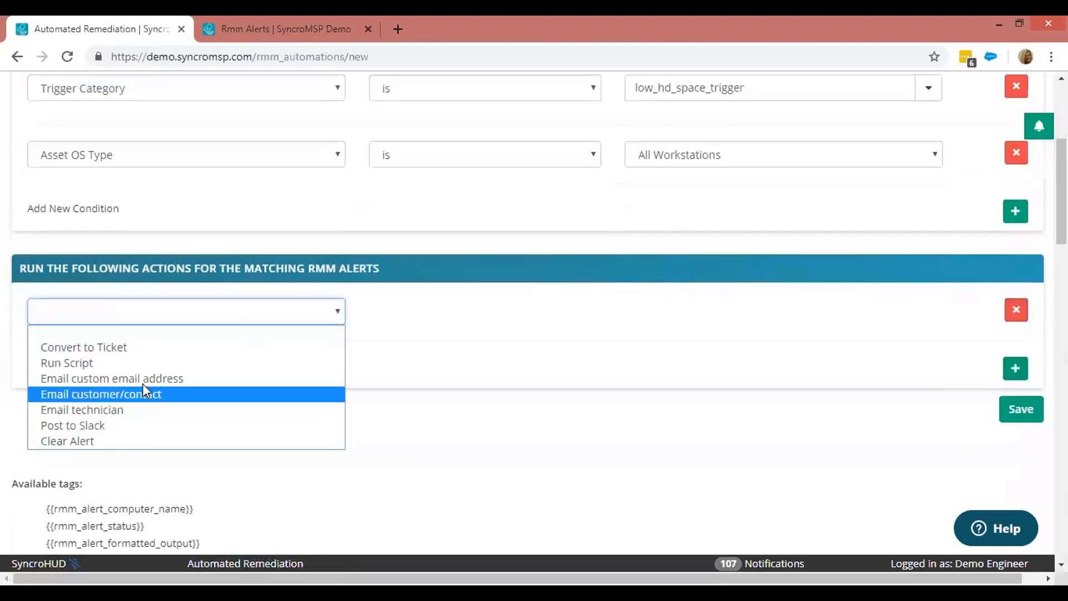
click(126, 350)
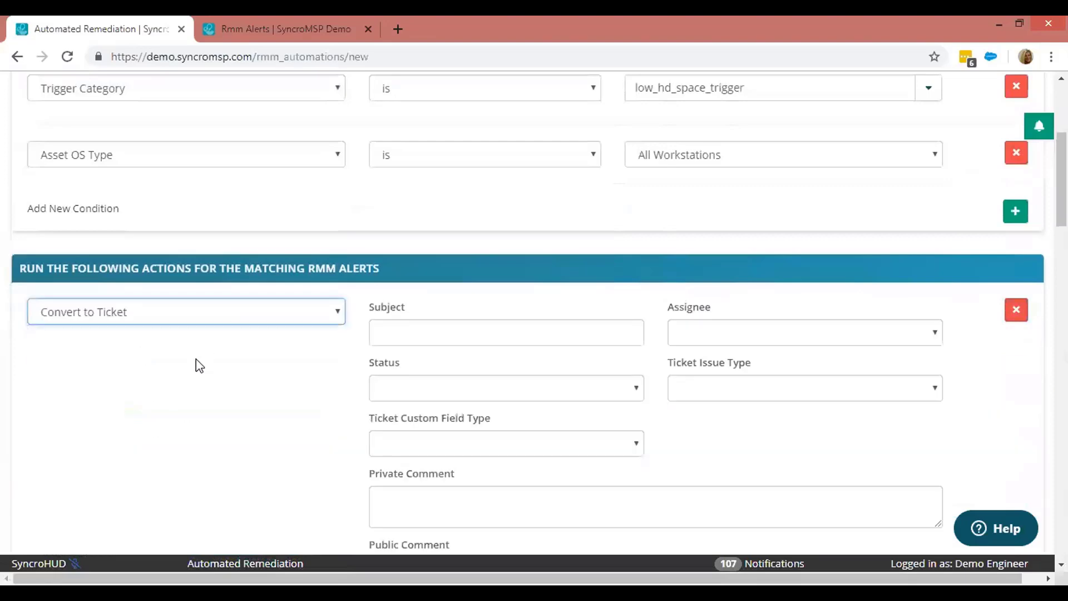
- Add a second action, Run Script, below the Convert to Ticket action
scroll(196, 362, down, 3)
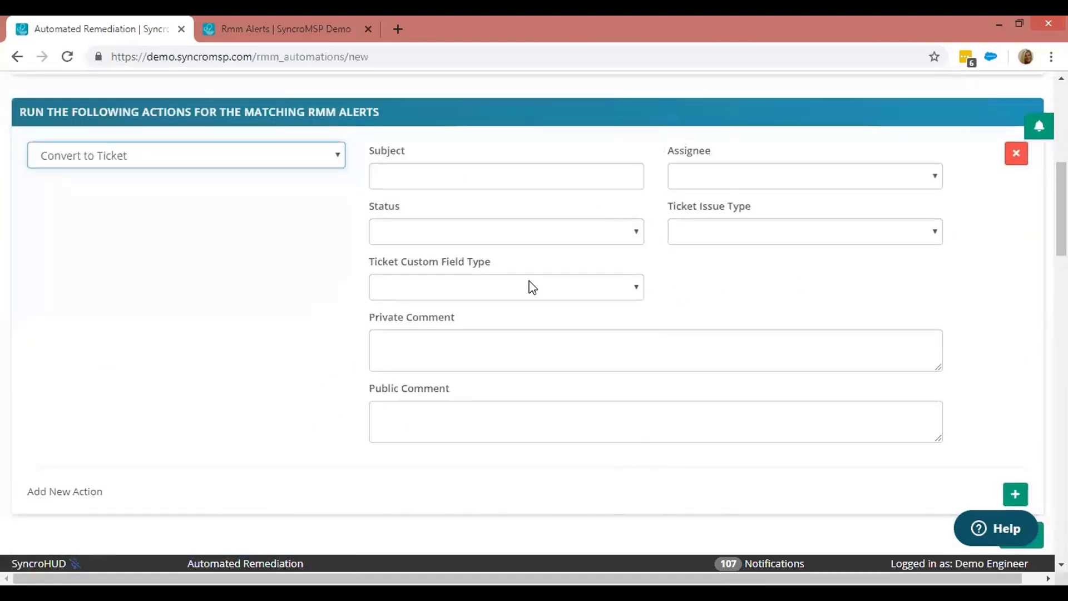
scroll(248, 336, down, 3)
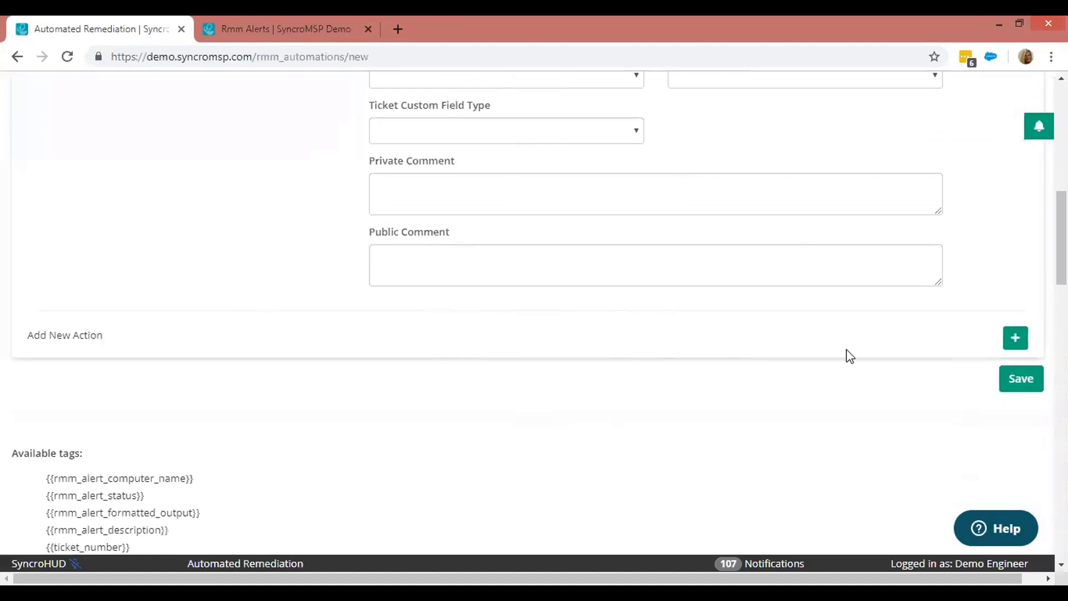
click(1015, 338)
click(206, 341)
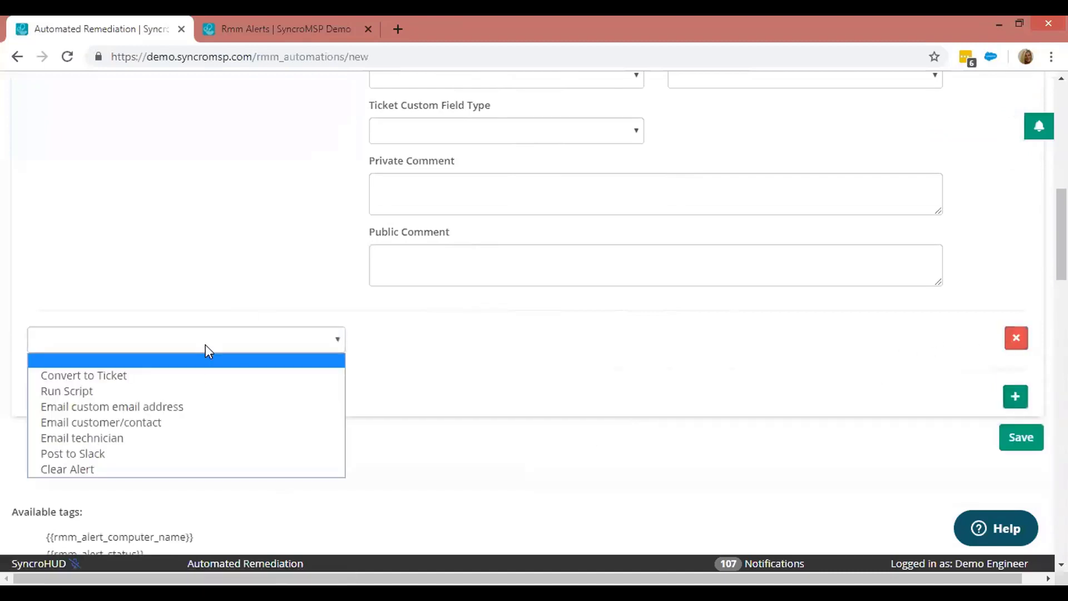
click(69, 393)
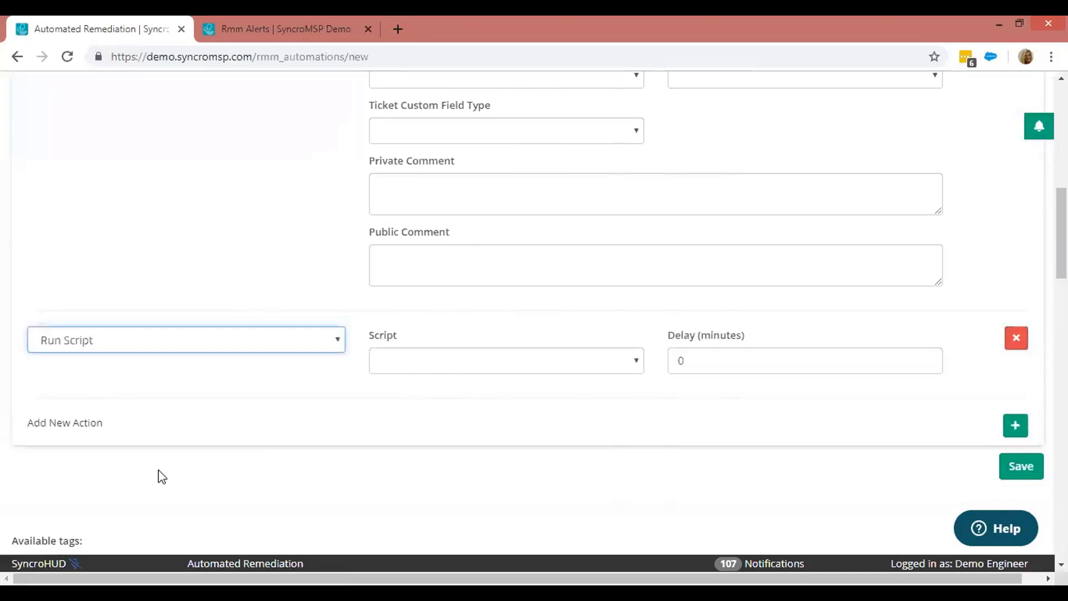
- Leave the new remediation, go to Security Groups in the Admin area and open the Administrators group for editing
scroll(327, 284, up, 15)
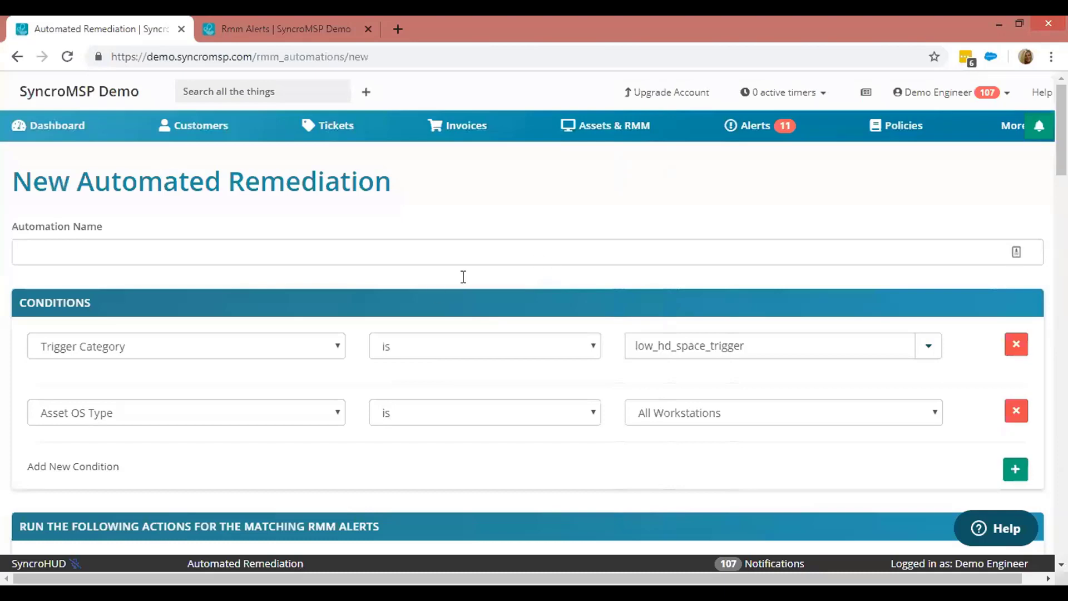
click(1005, 133)
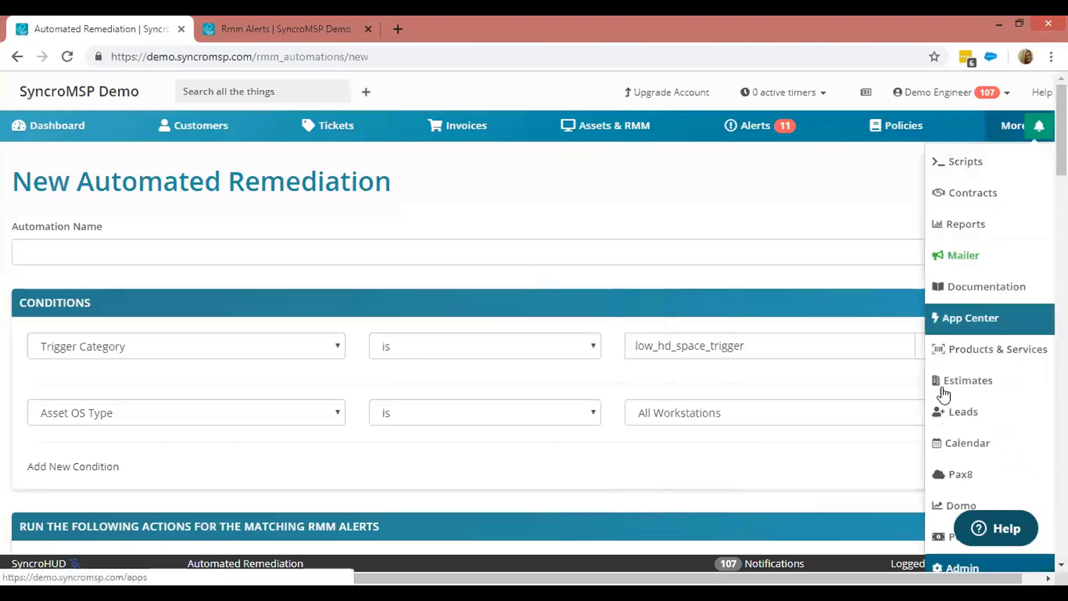
scroll(961, 314, down, 4)
click(970, 341)
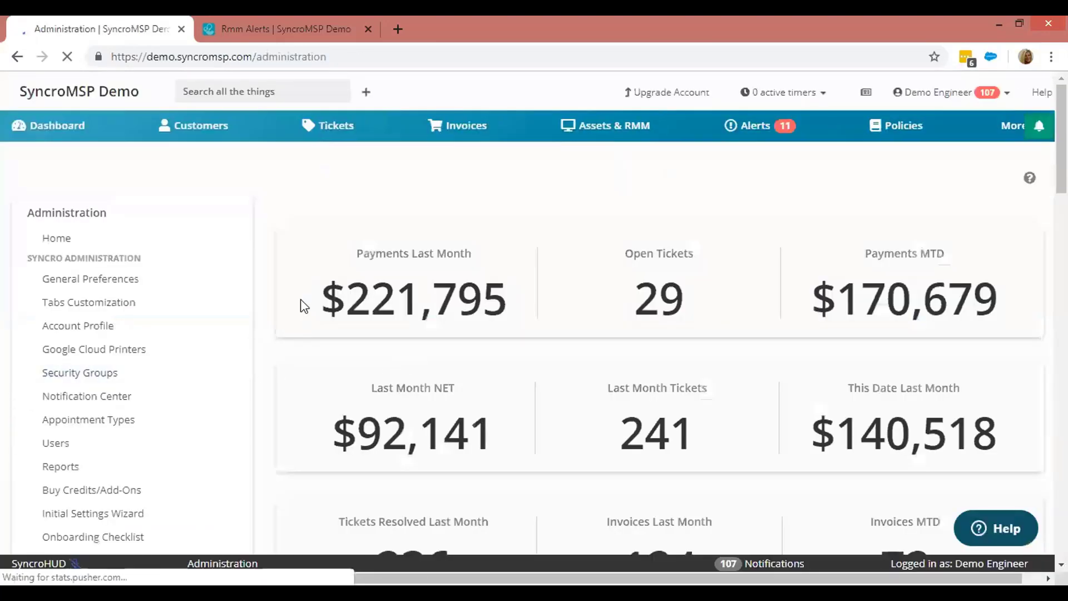
scroll(246, 300, down, 1)
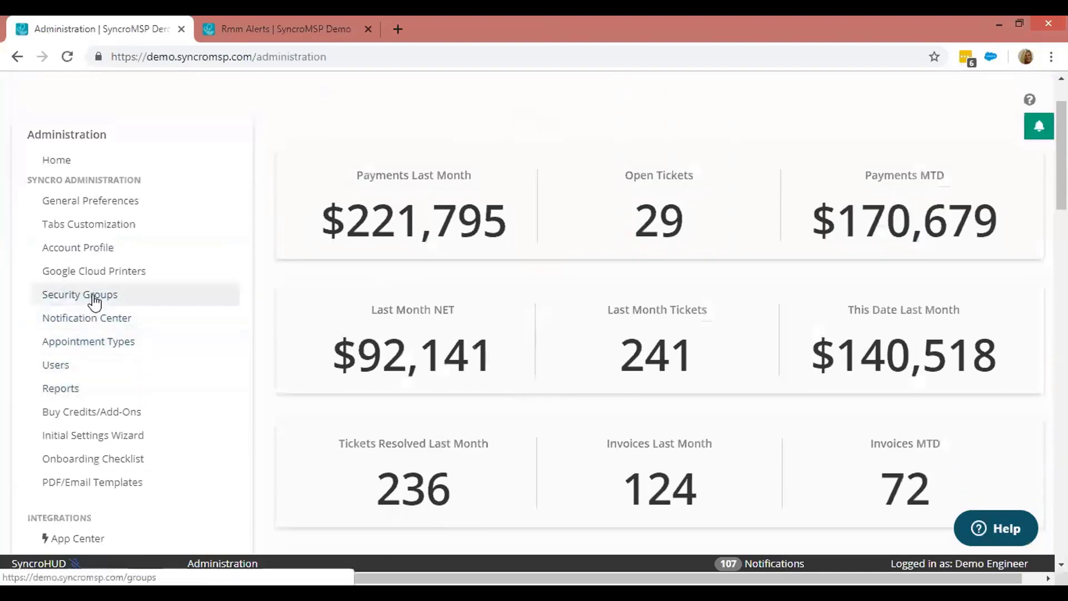
click(93, 301)
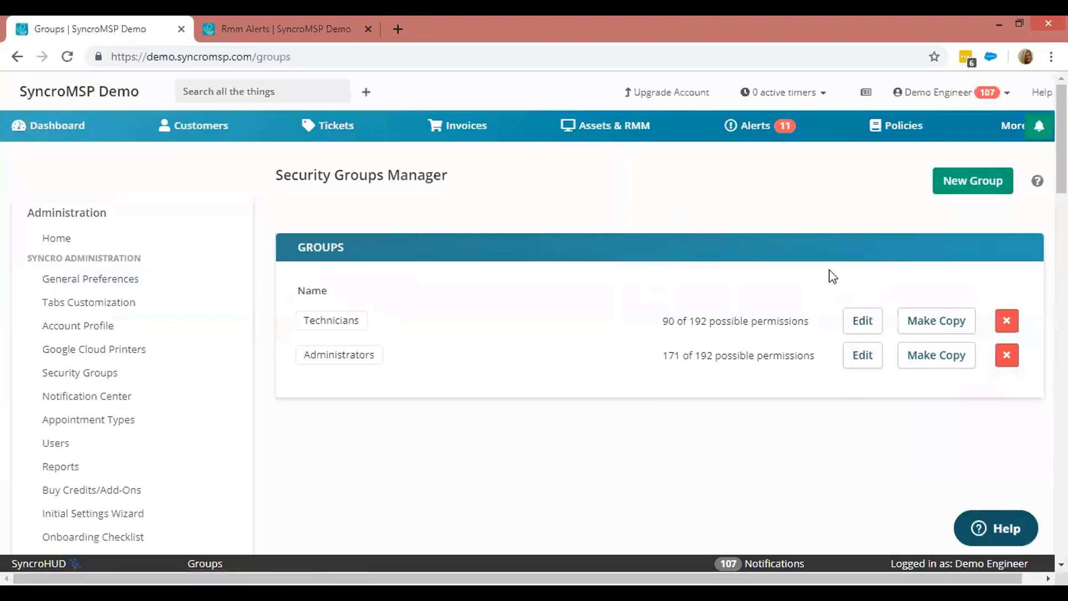
click(858, 355)
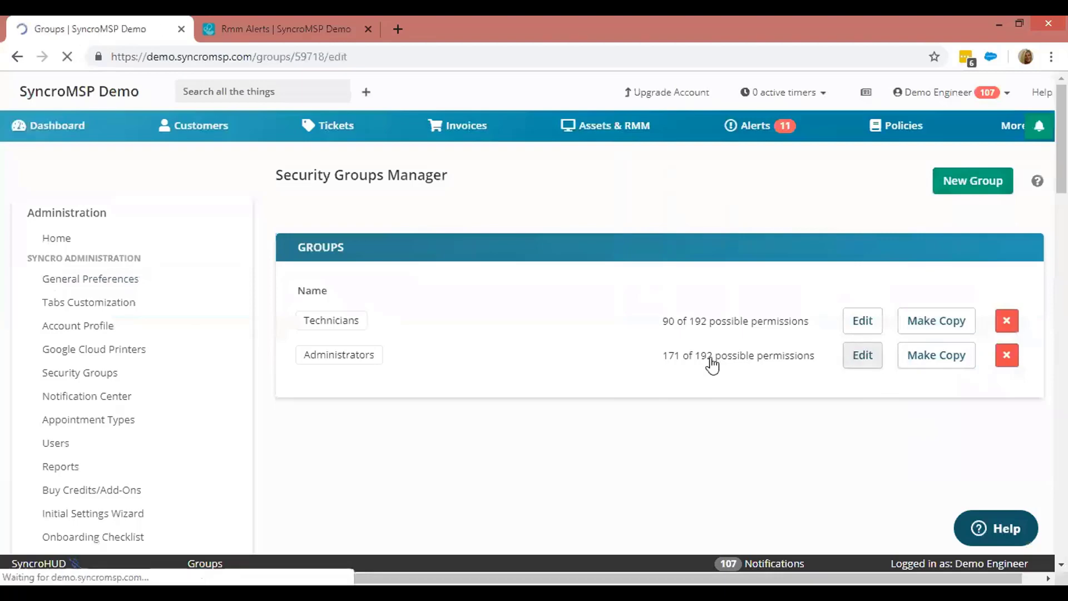
- Examine the Administrators group's permission list, from appointments and assets through invoices, line items and logistics
scroll(577, 318, down, 3)
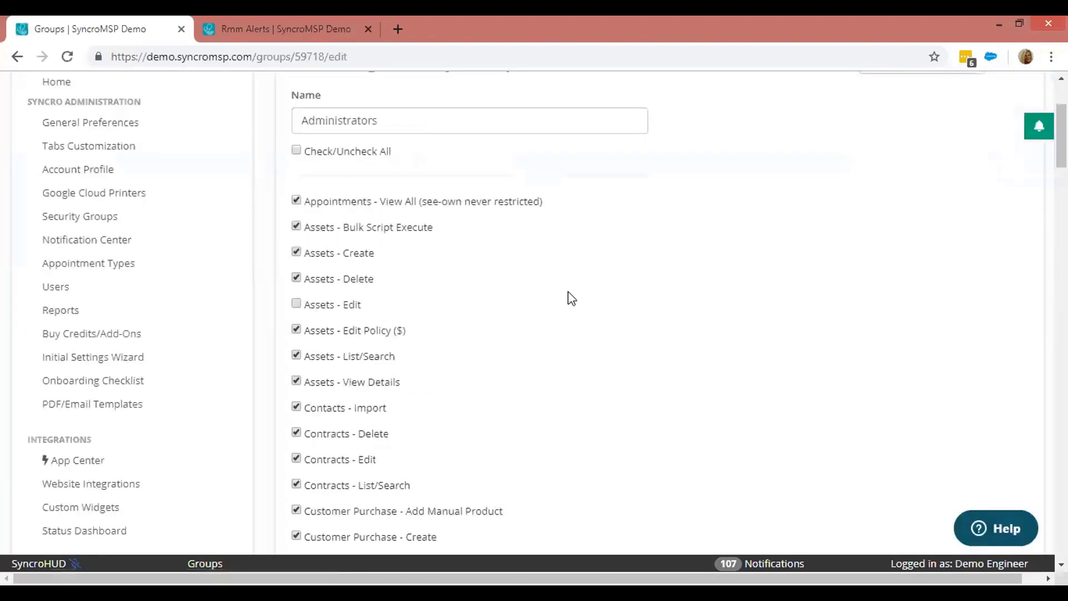
scroll(567, 298, down, 5)
scroll(527, 283, down, 5)
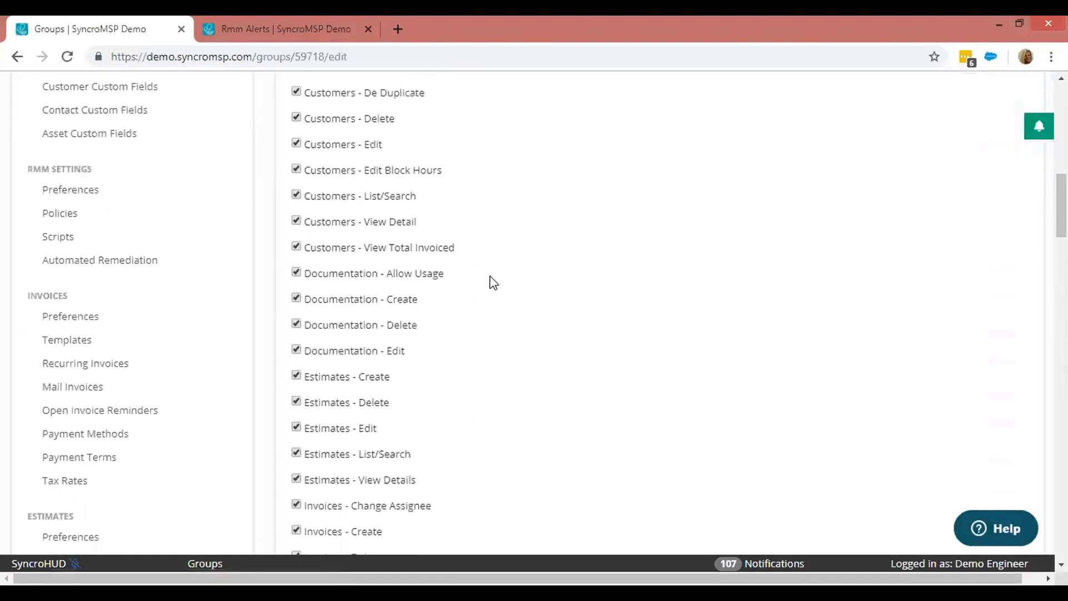
scroll(484, 285, down, 4)
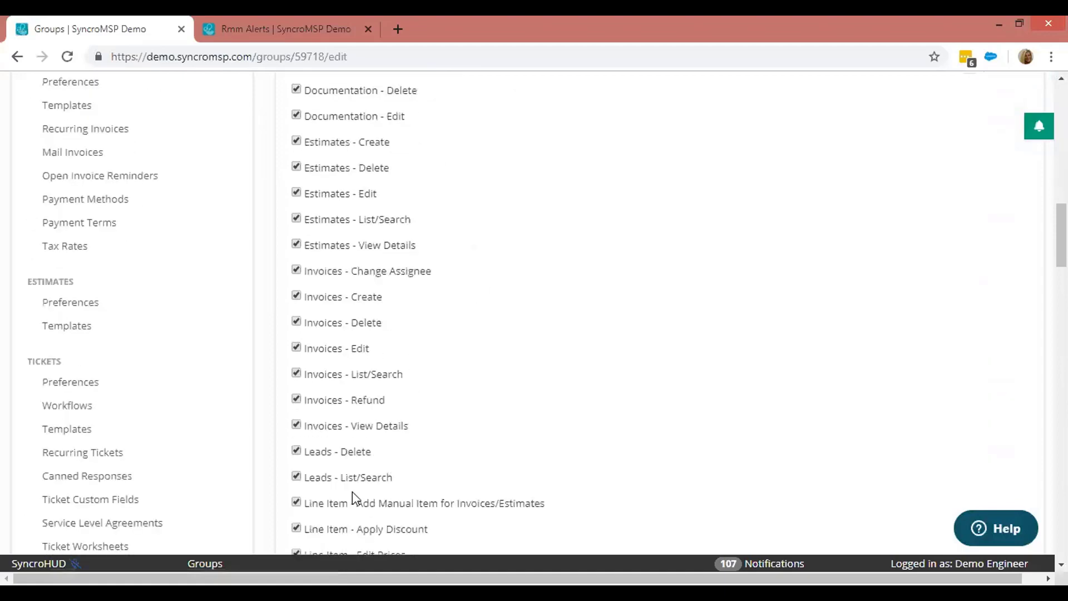
scroll(445, 287, down, 4)
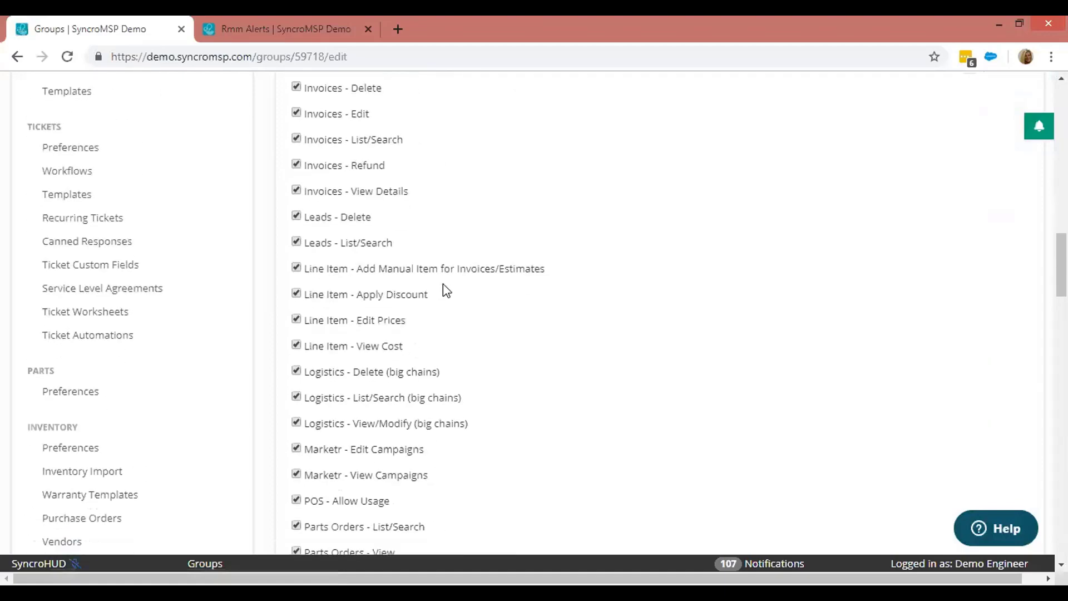
scroll(441, 314, down, 4)
scroll(493, 366, up, 20)
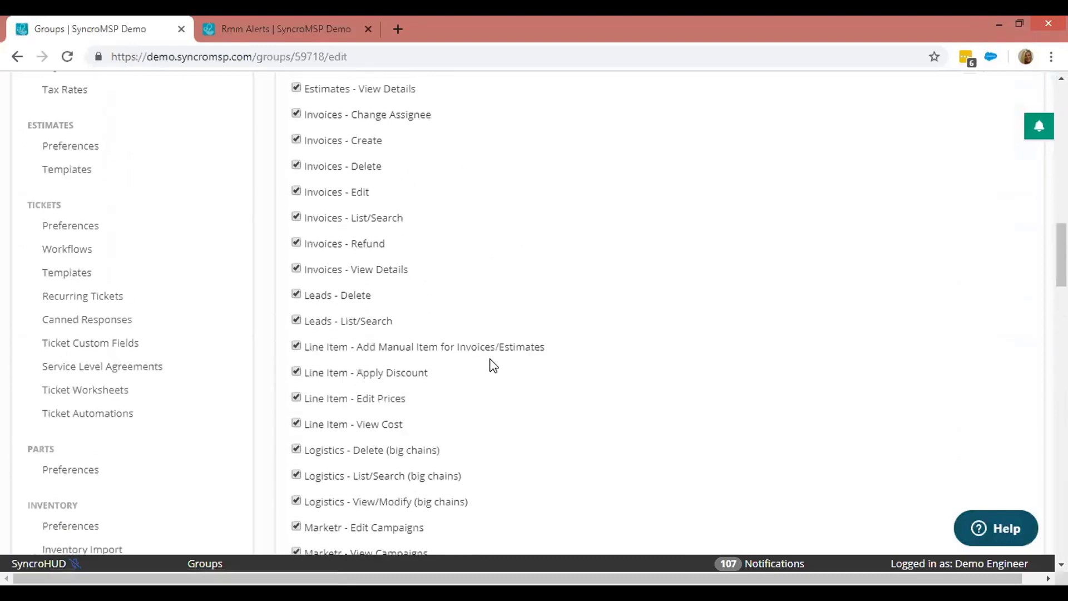
scroll(493, 366, up, 2)
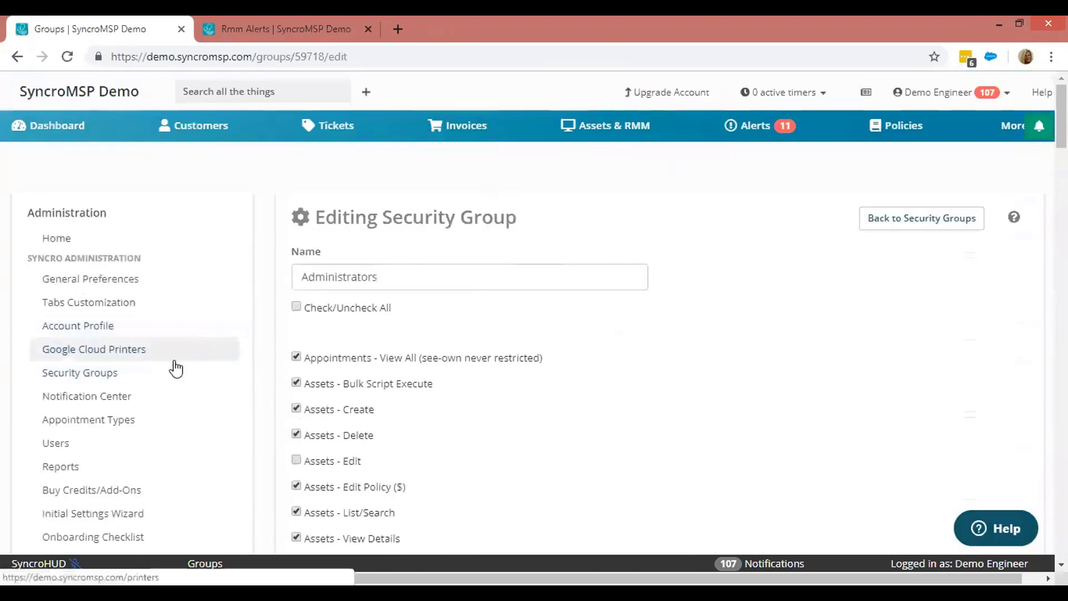
- Open the Administrators notification set in the Notification Center and review its recipients, events and notification channels
click(94, 395)
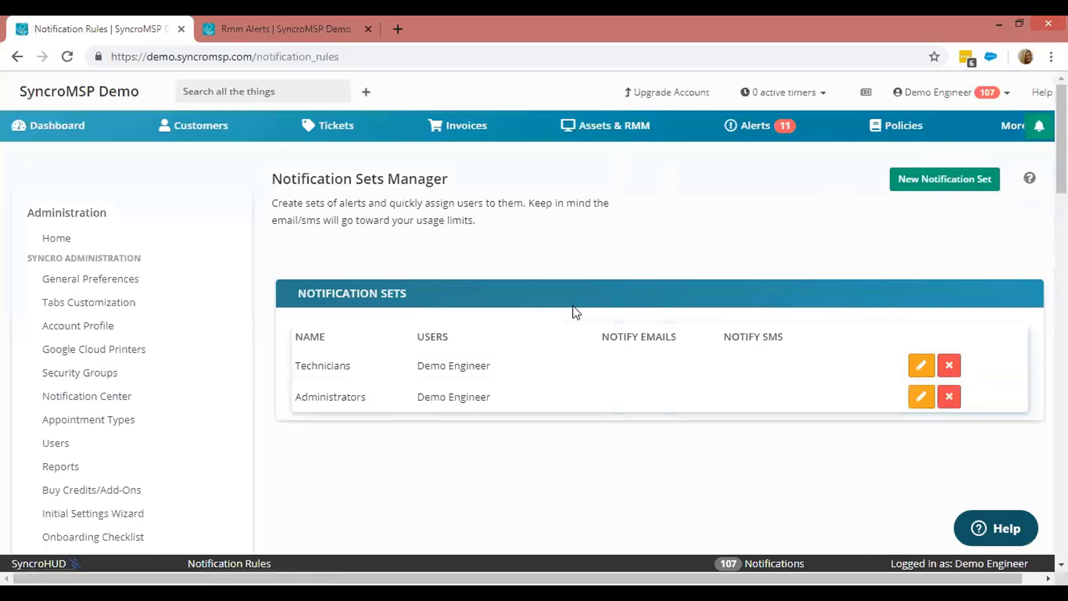
click(919, 397)
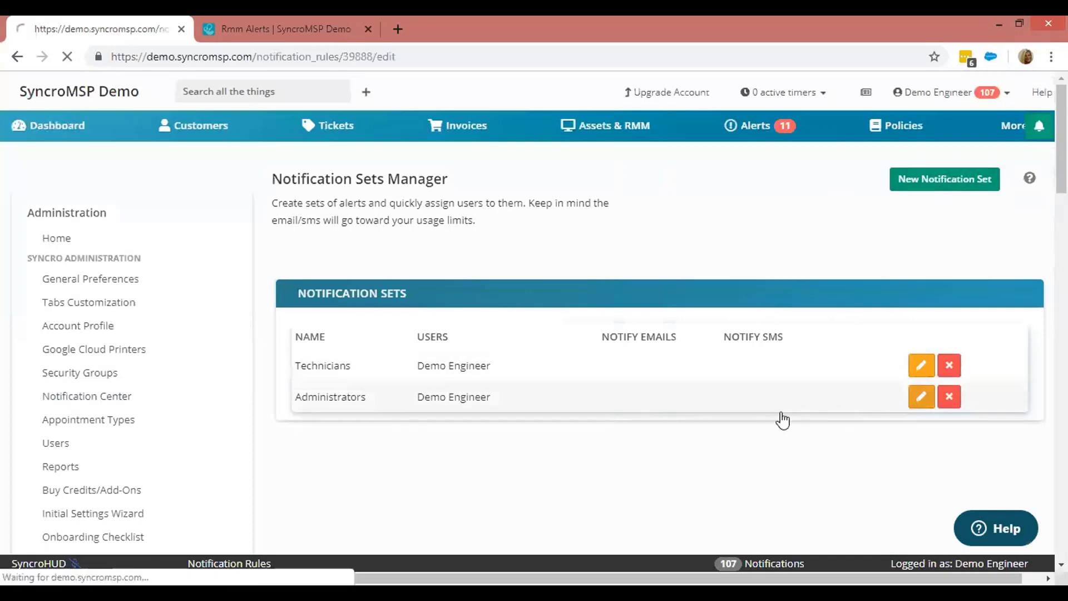
scroll(701, 243, down, 8)
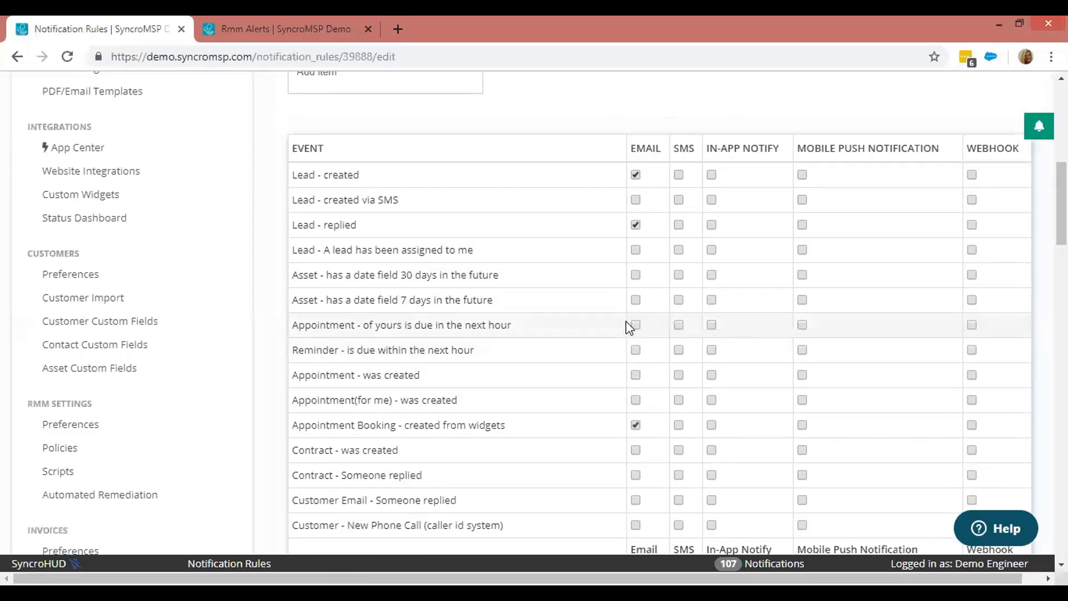
scroll(626, 322, down, 3)
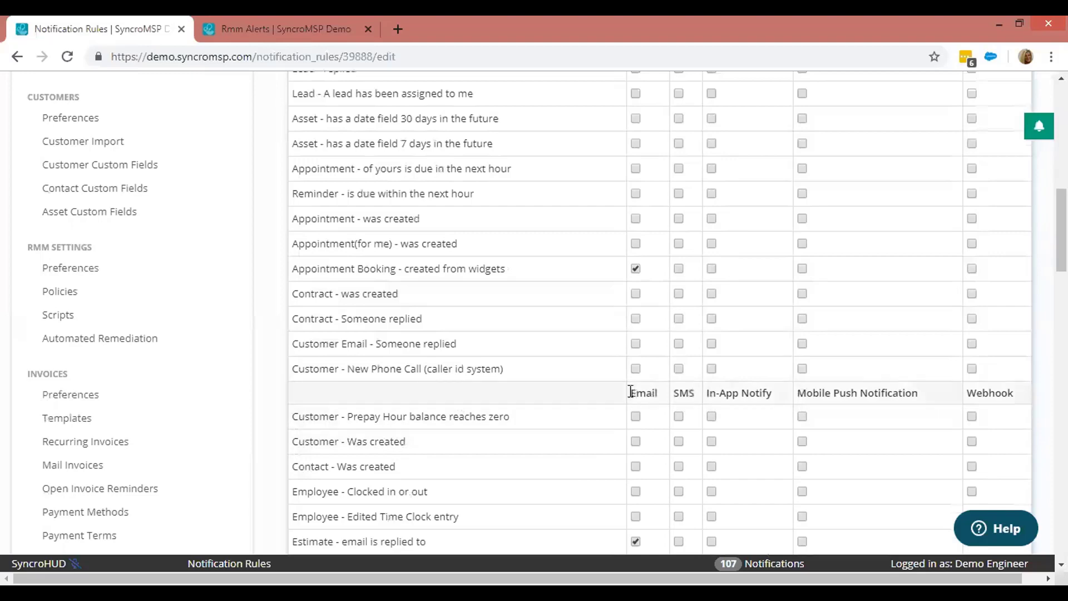
scroll(384, 323, up, 7)
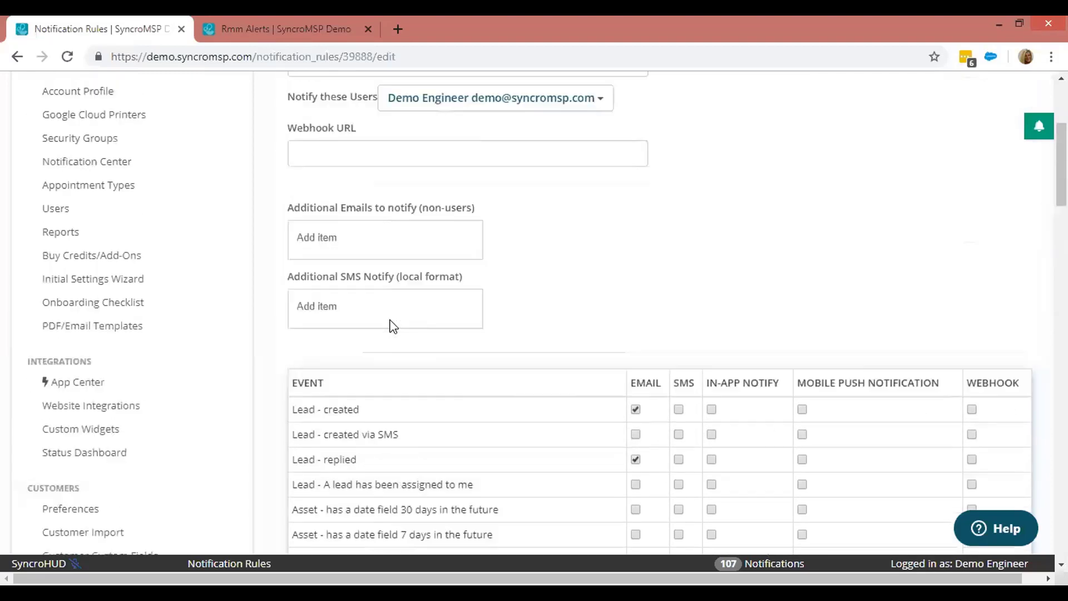
scroll(393, 327, up, 3)
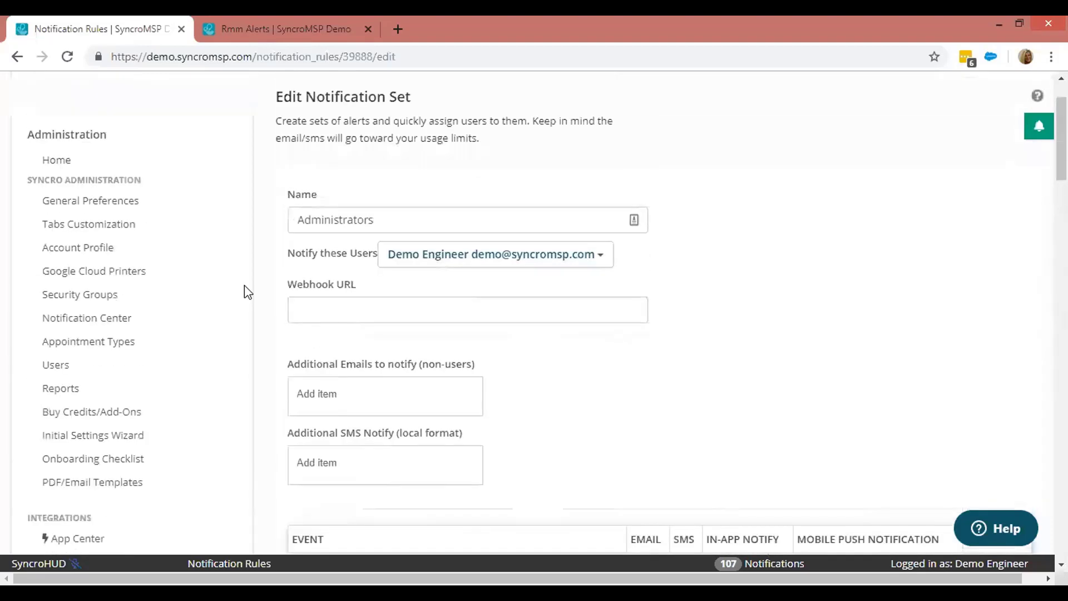
- Open the Invoice Template from the PDF/Email Templates and view its preview
click(95, 480)
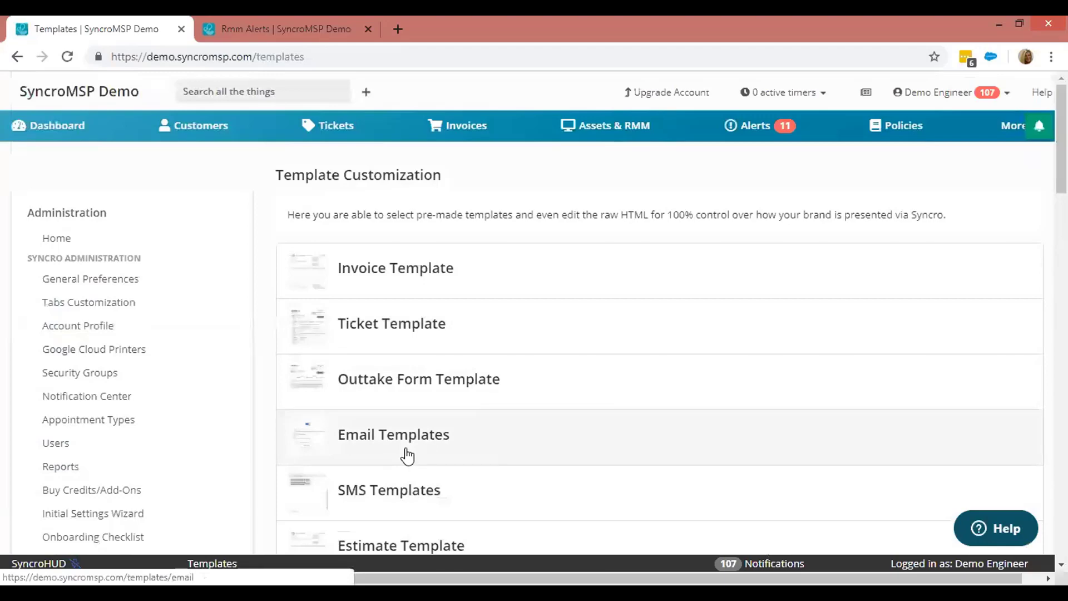
click(383, 279)
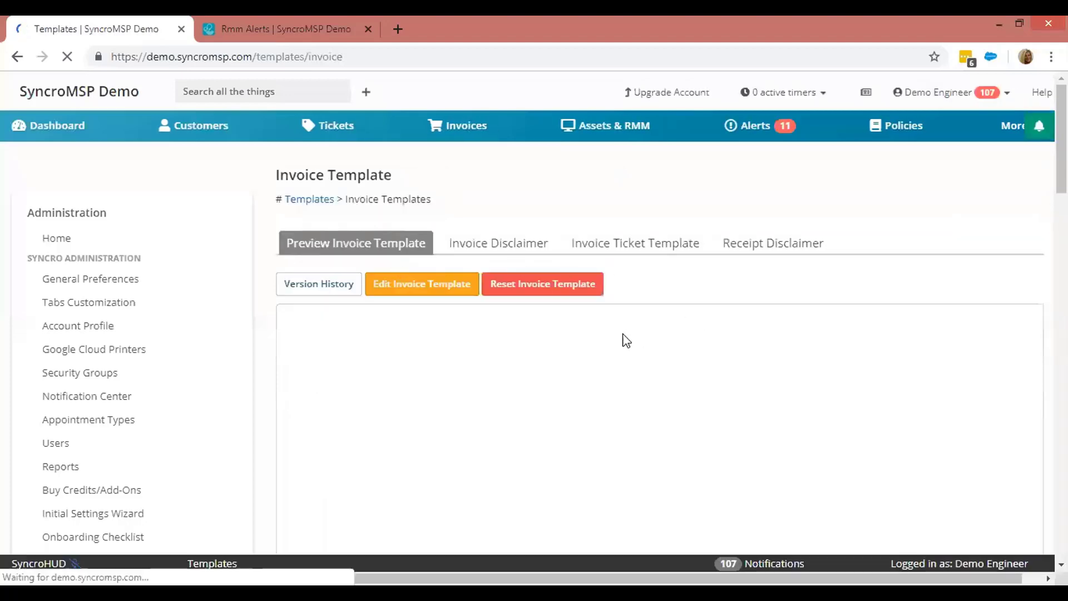
scroll(610, 328, down, 1)
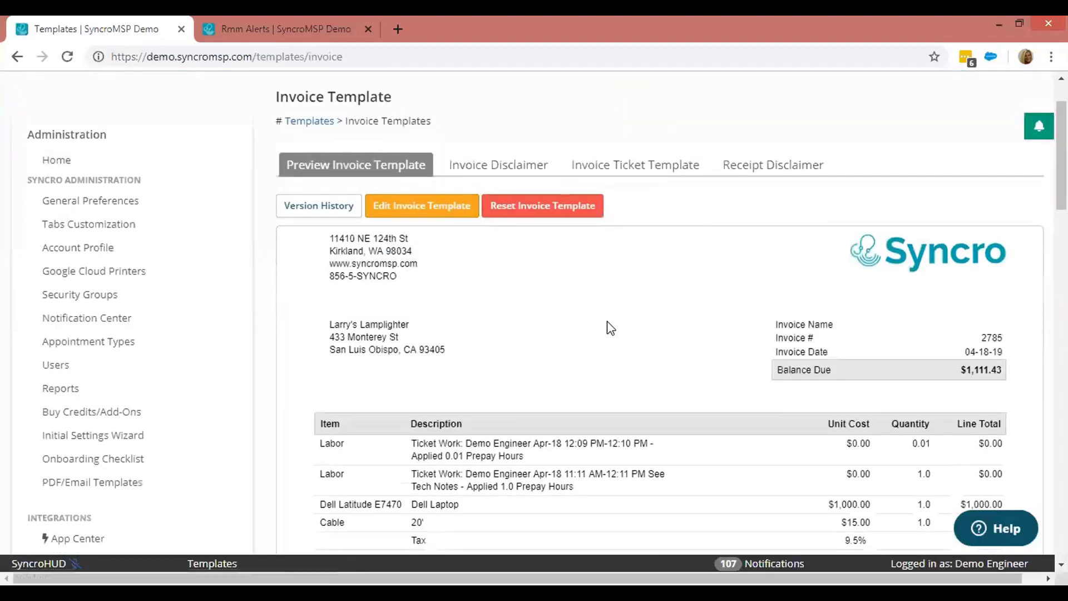
- Open the invoice template in the editor, review its layout and available tags, and return to the template preview without changes
scroll(608, 326, down, 1)
click(405, 129)
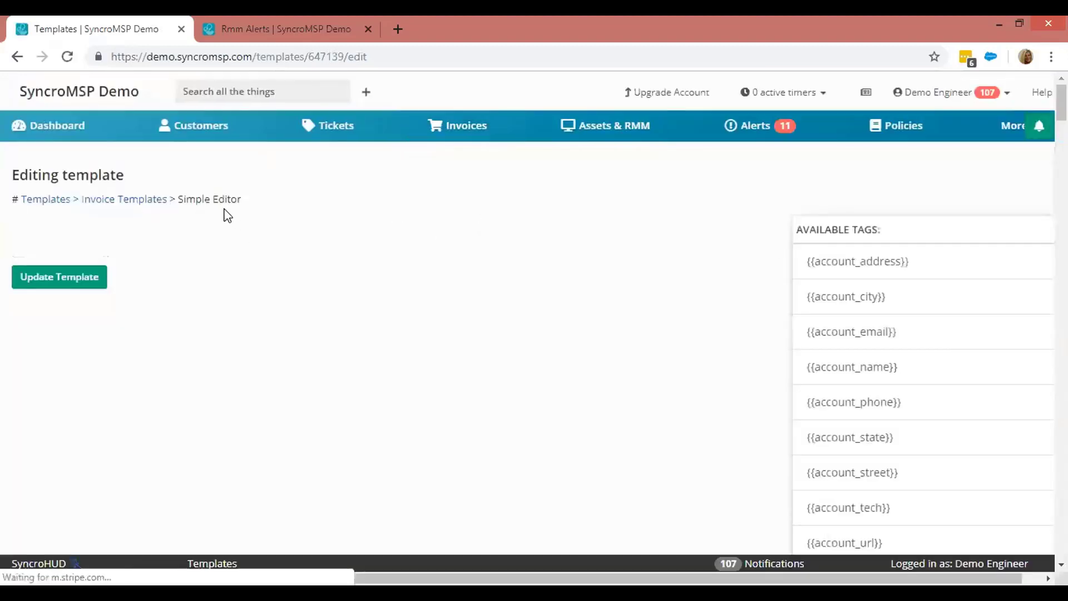
scroll(398, 253, down, 1)
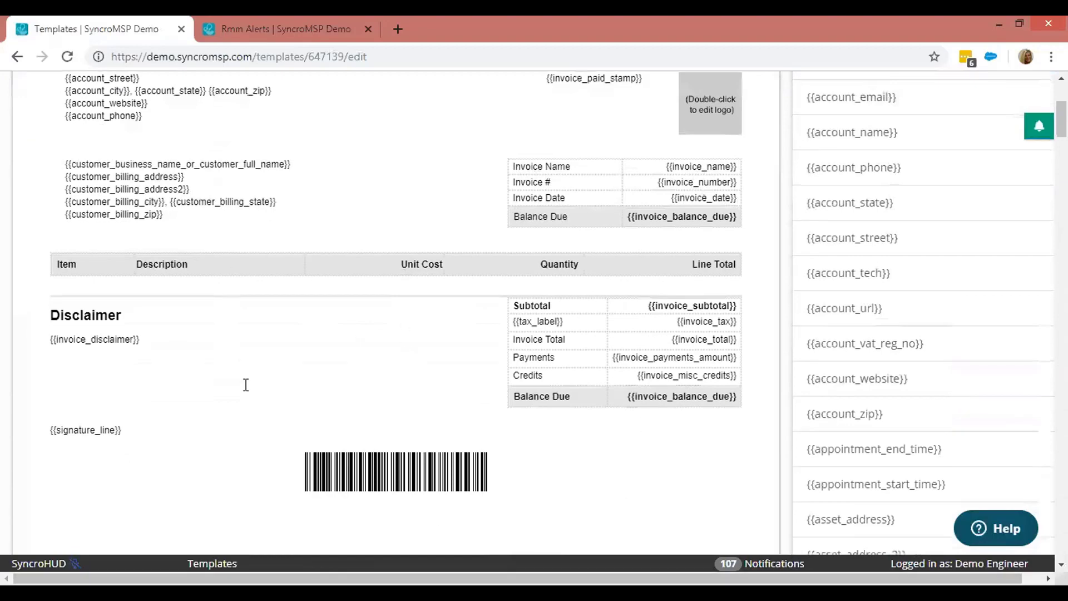
scroll(245, 382, up, 3)
scroll(283, 384, up, 2)
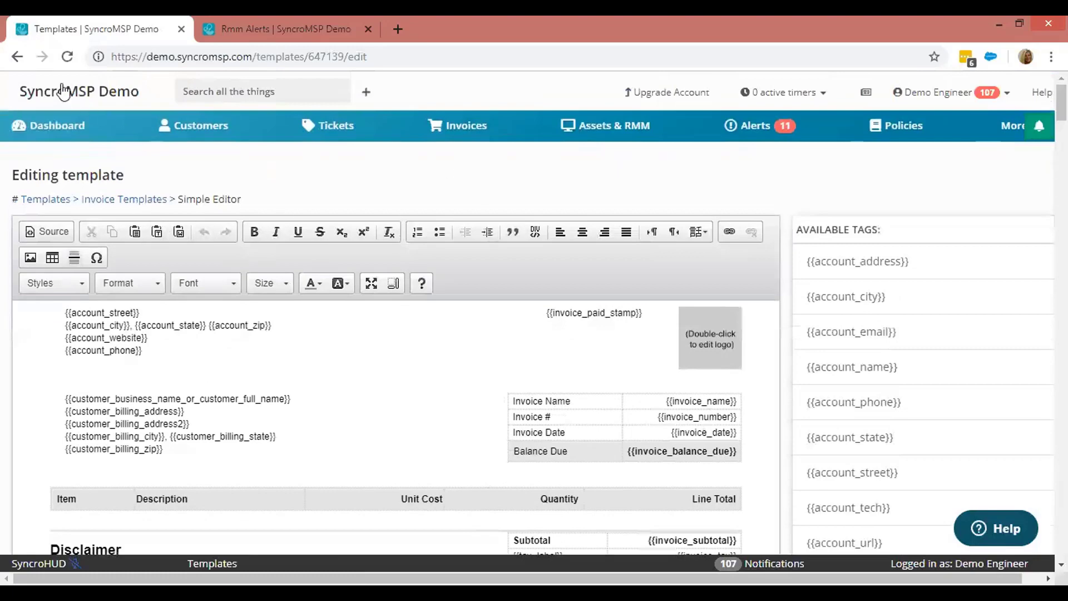
click(17, 56)
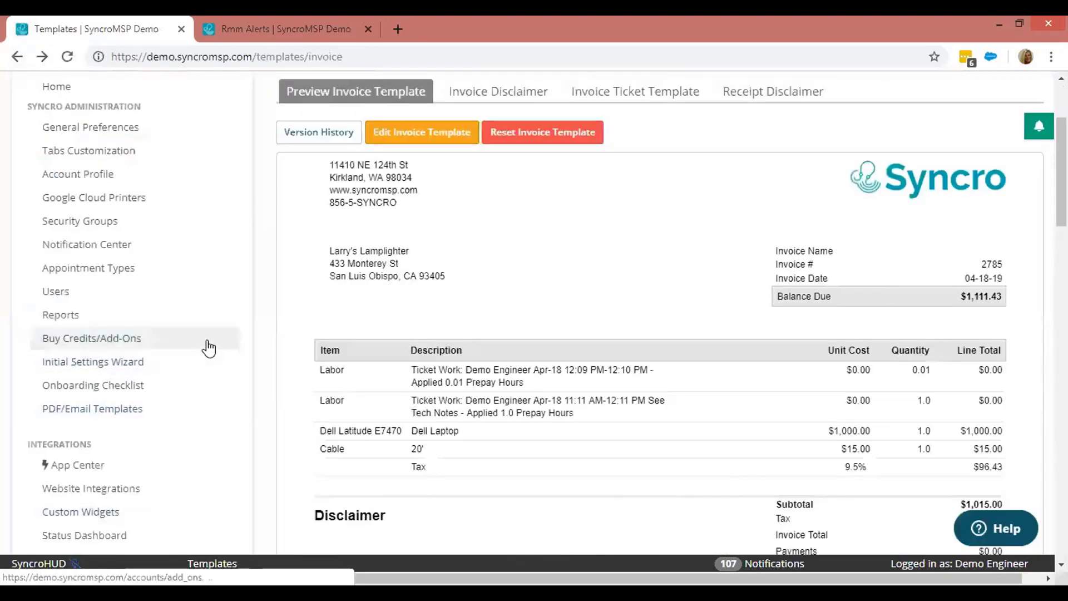
- Open Reports in the Admin area and look through the report categories from Customers and Sales to Inventory and Payments
click(77, 316)
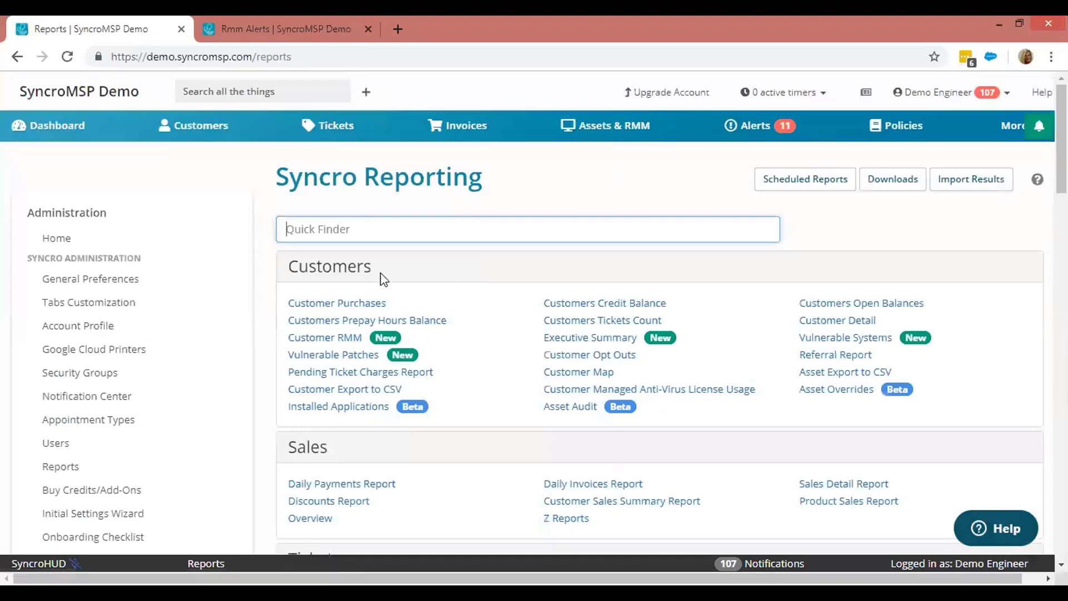
scroll(779, 289, down, 5)
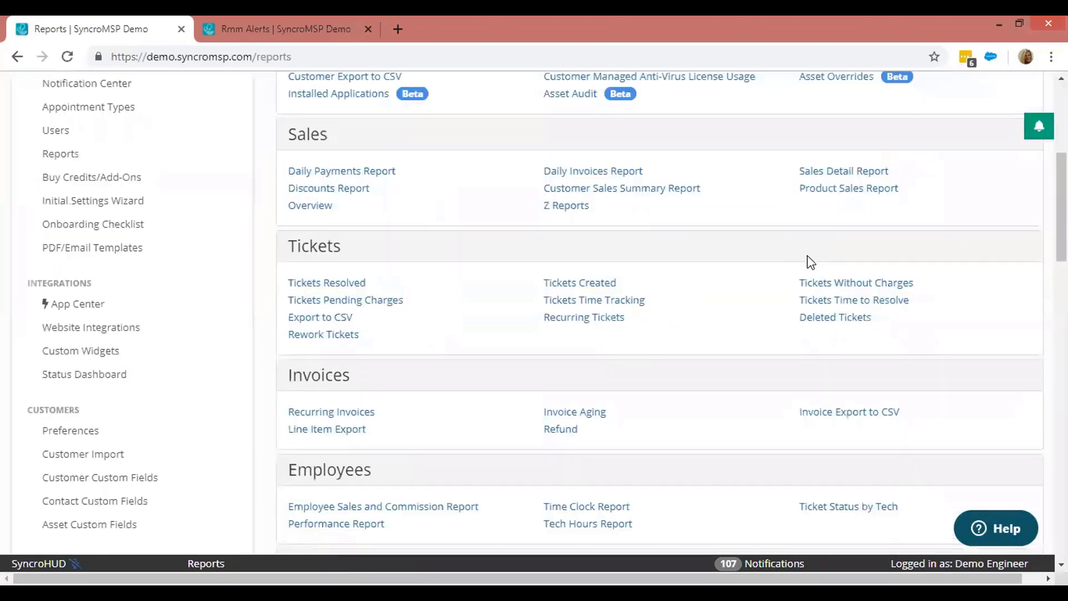
scroll(810, 257, down, 3)
scroll(811, 257, up, 2)
scroll(813, 250, down, 3)
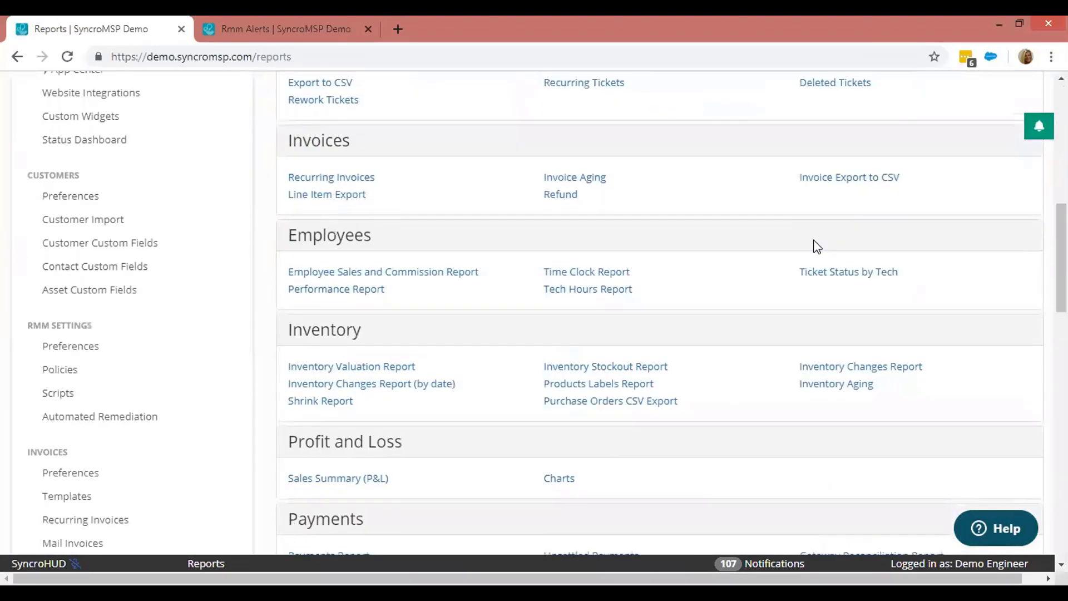
scroll(813, 246, up, 10)
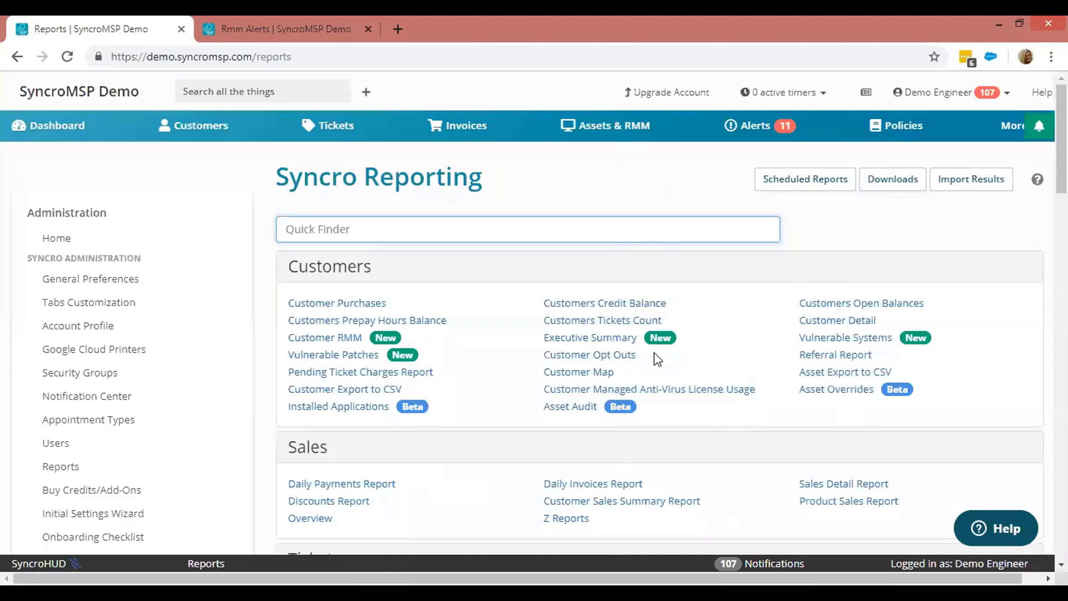
- Run the Customer RMM report for the customer Larry's Lamplighter
click(316, 338)
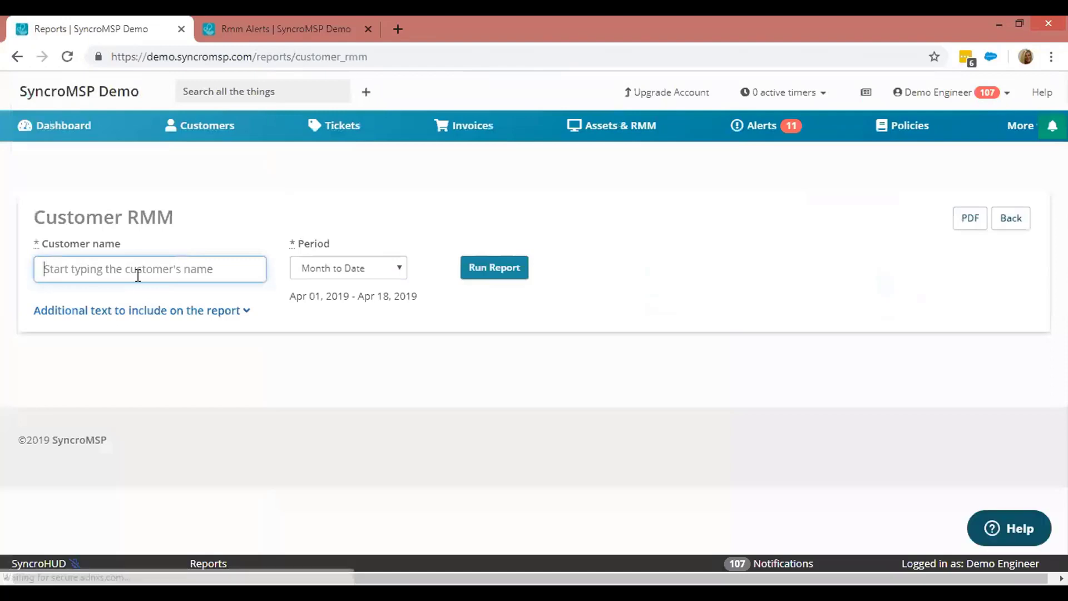
text(larry)
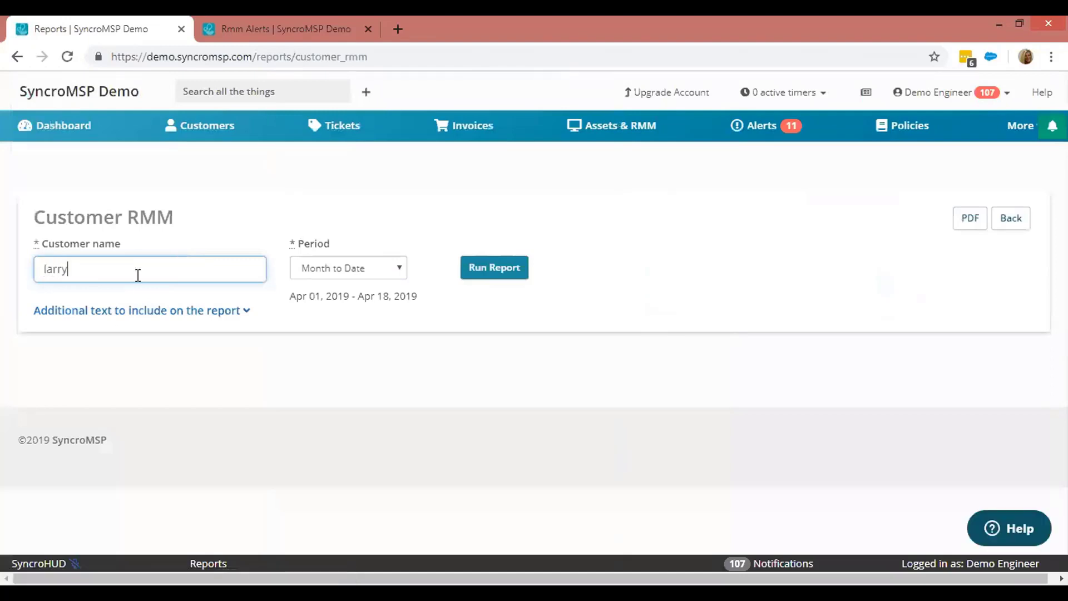
click(162, 293)
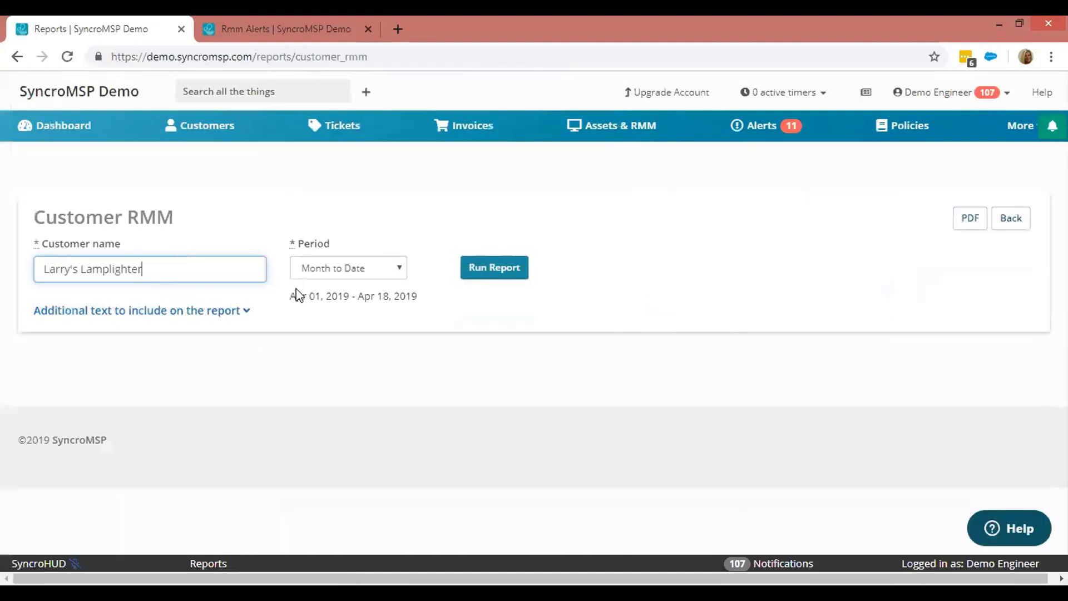
click(495, 268)
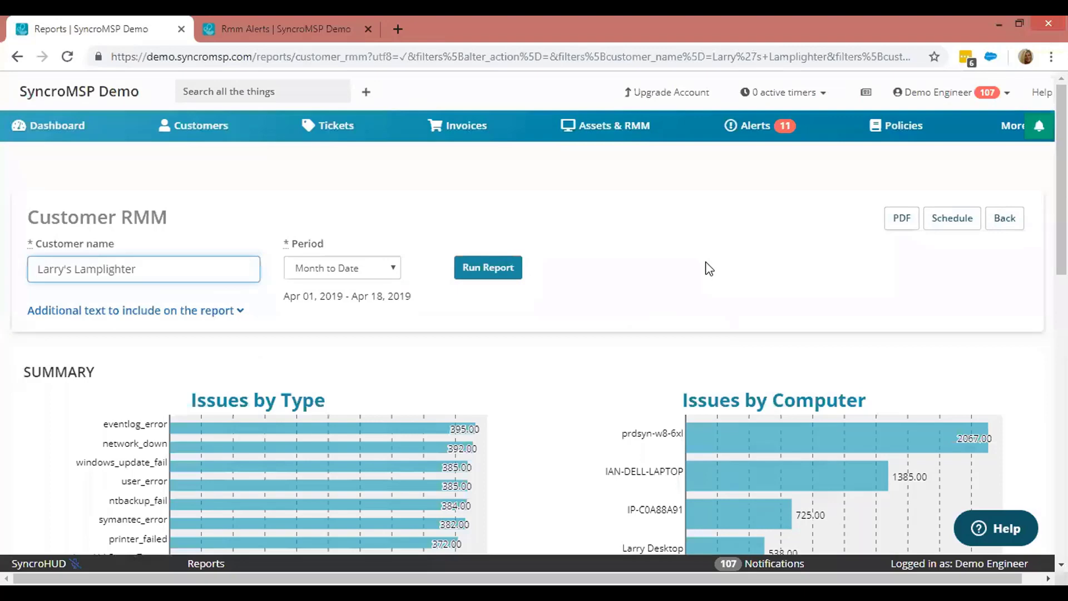
- Review the report's additional text editor, issue charts and critical alerts, and return to the list of reports
click(225, 310)
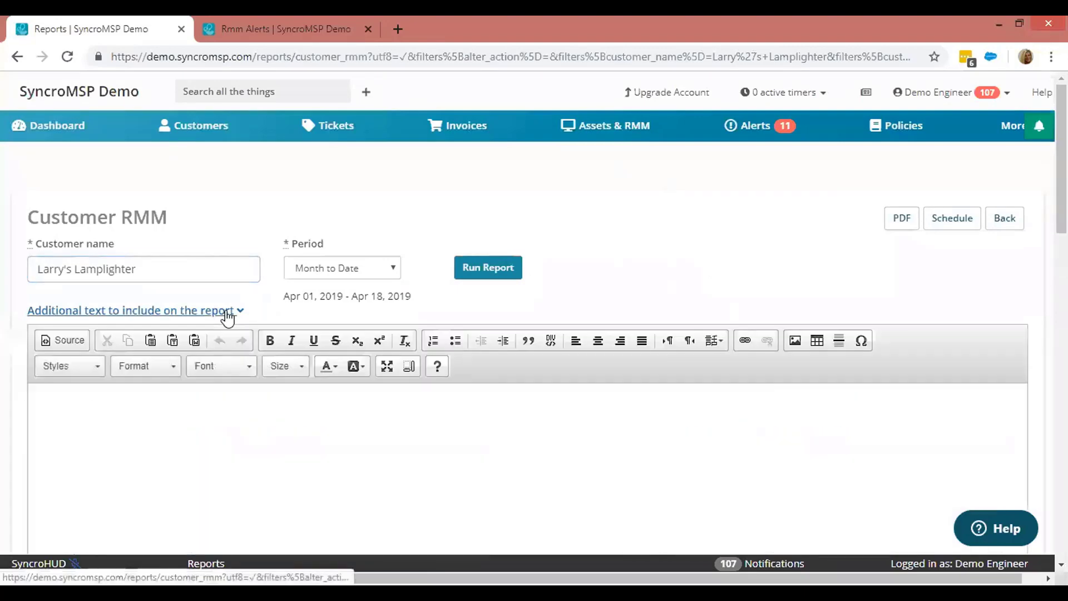
scroll(327, 384, down, 4)
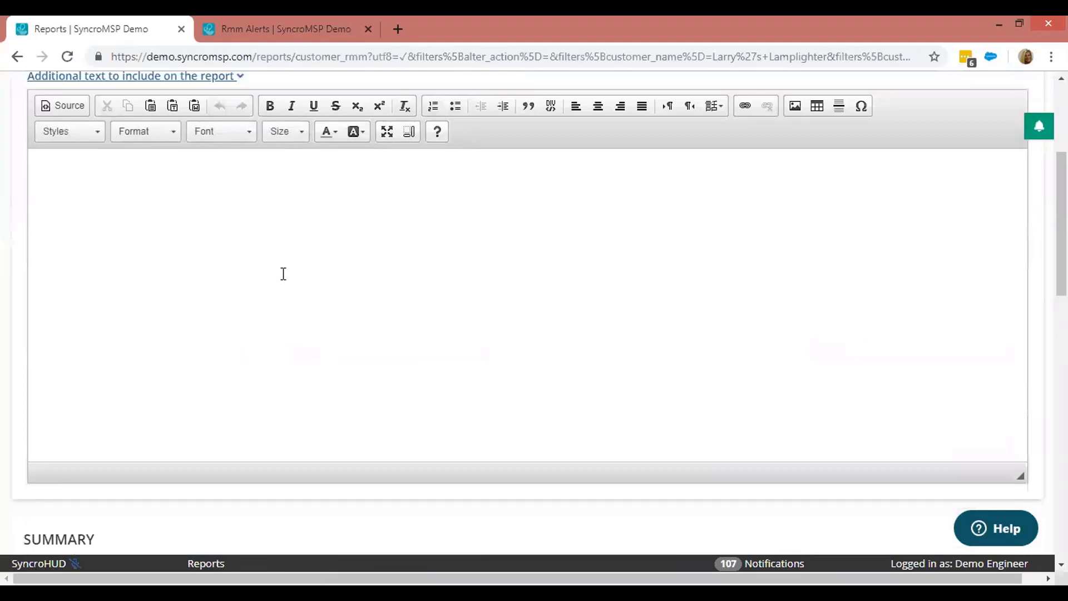
scroll(374, 272, down, 3)
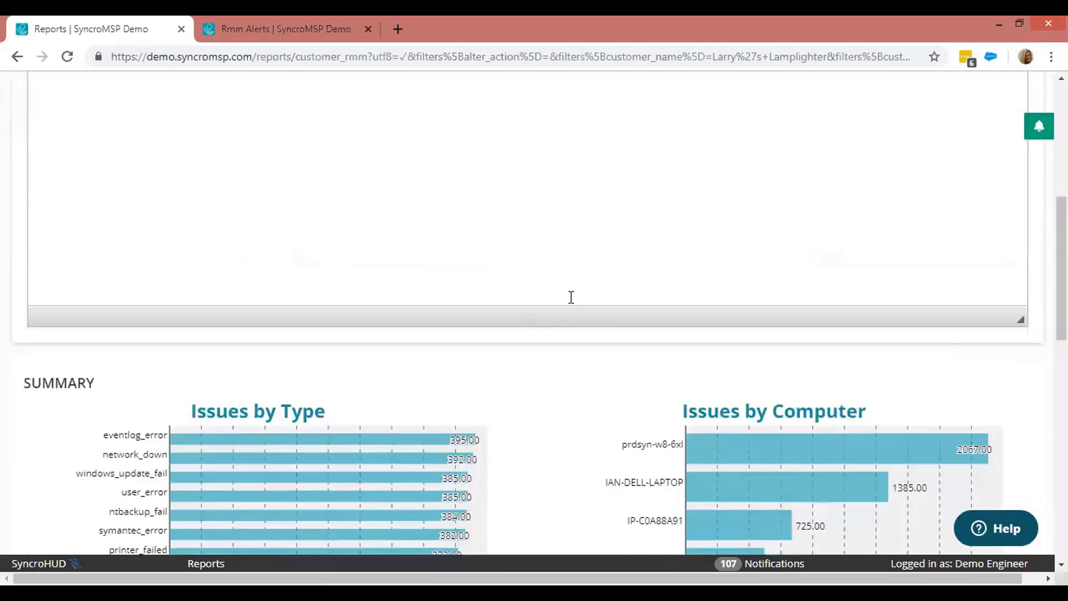
scroll(569, 298, down, 3)
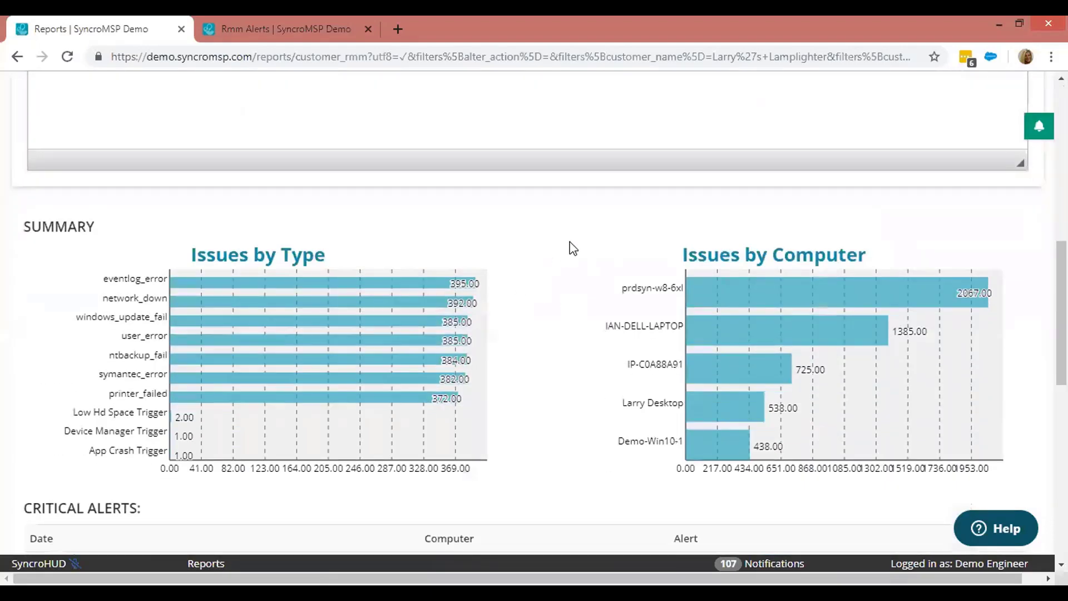
scroll(574, 246, down, 2)
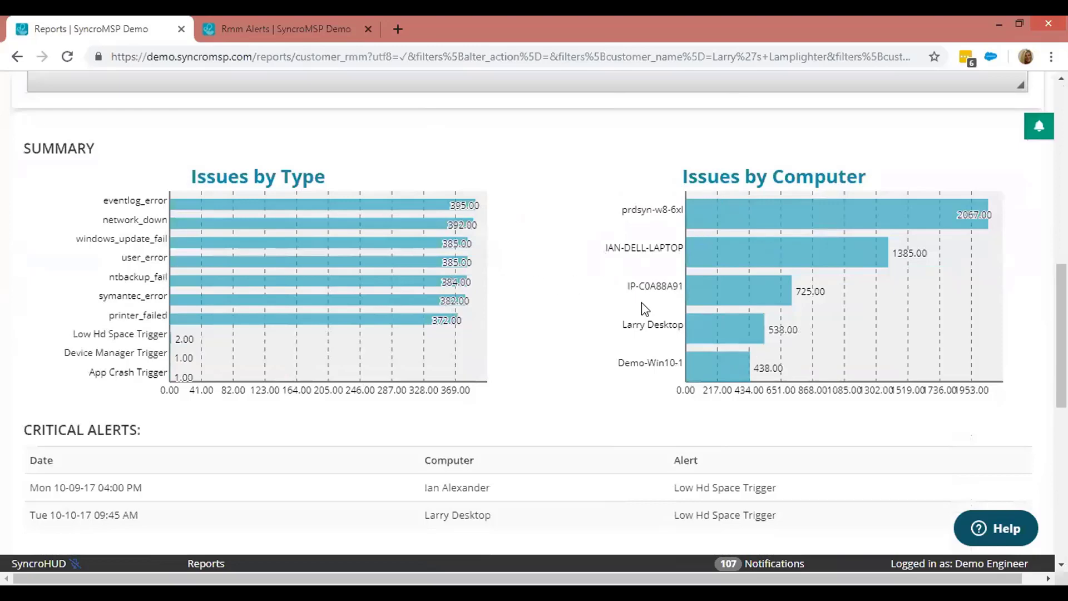
scroll(644, 309, down, 2)
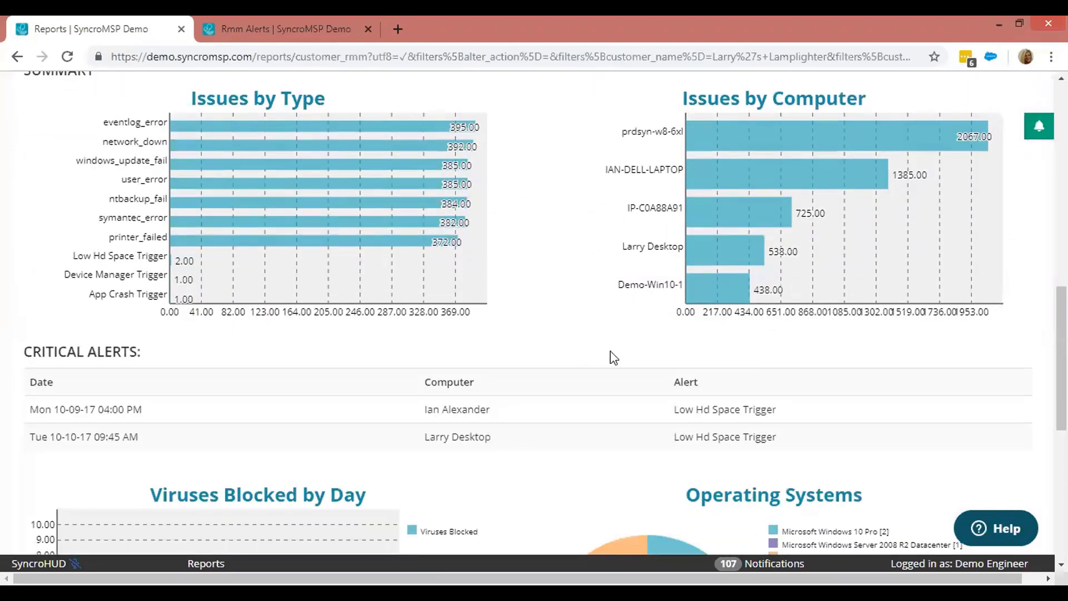
scroll(623, 351, up, 10)
scroll(624, 351, up, 2)
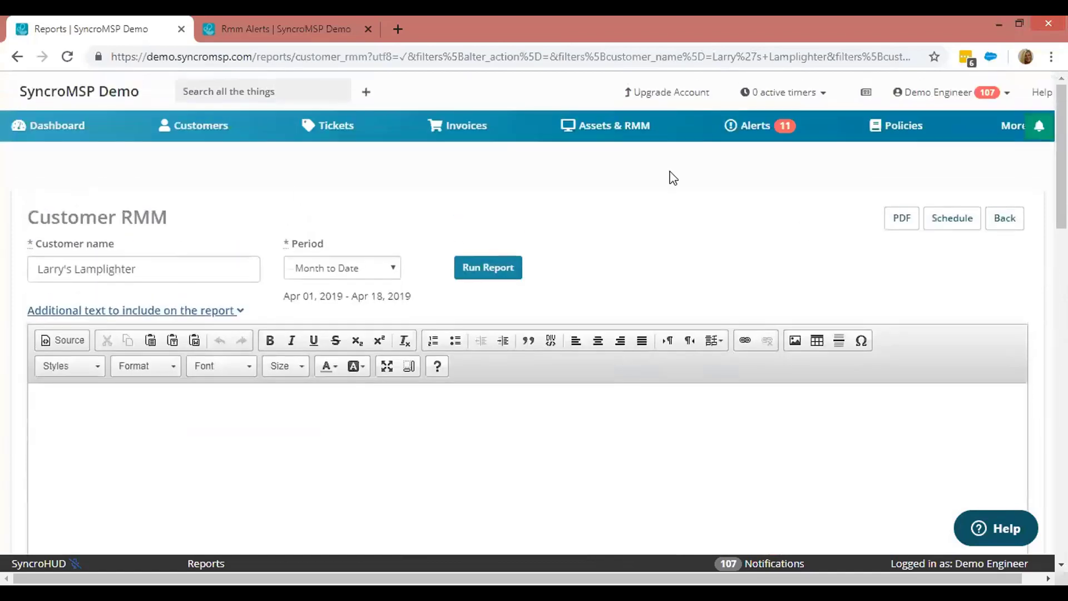
click(18, 57)
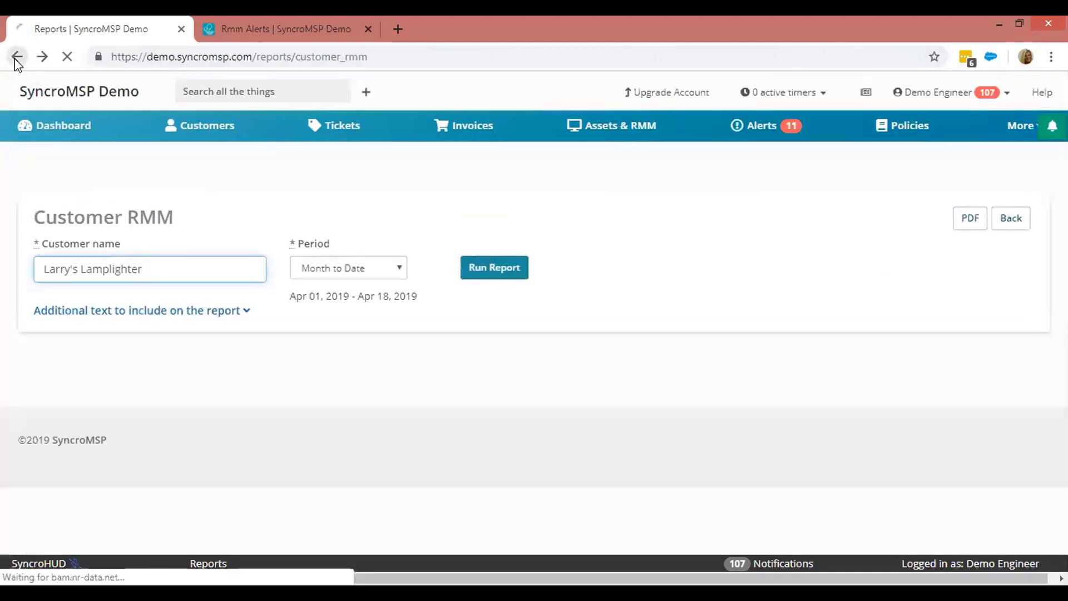
click(17, 57)
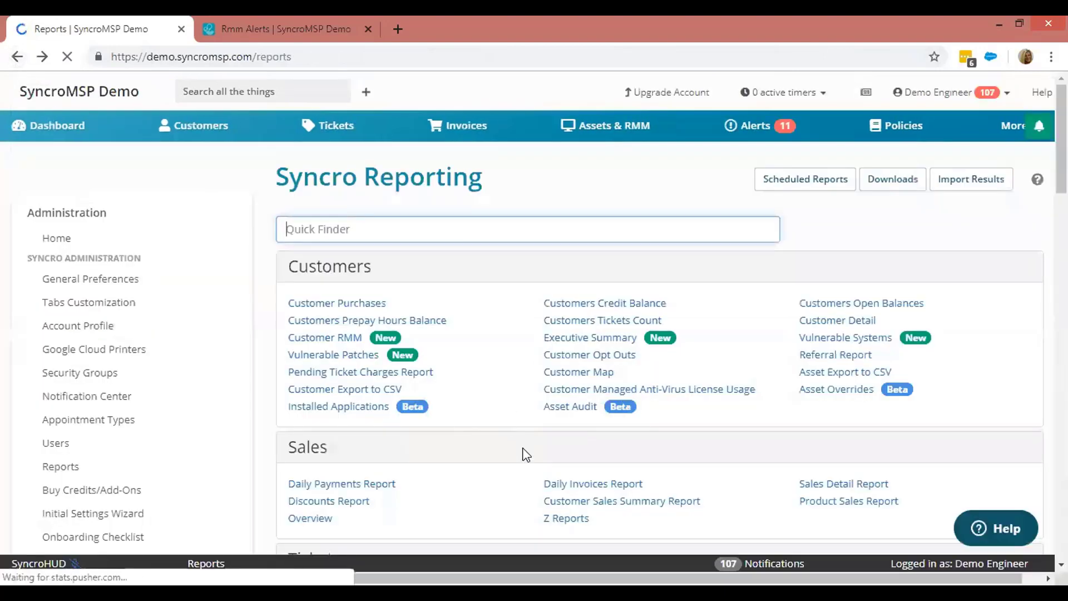